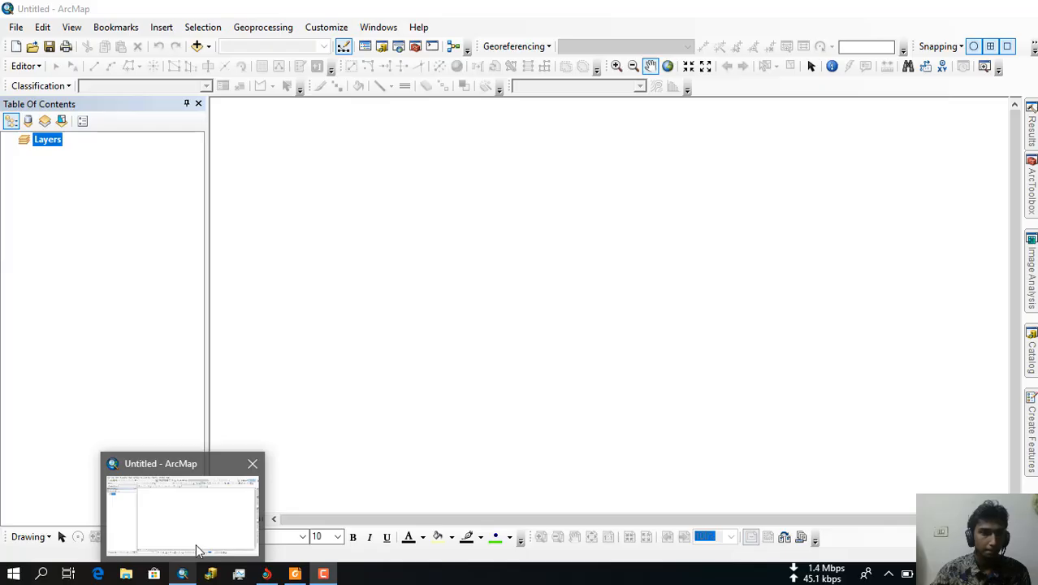
Step: Switch to Foxit Reader and read the datasets and tasks described in the Project-01 assignment in Project.pdf
{"action": "left_click", "coordinate": [197, 548]}
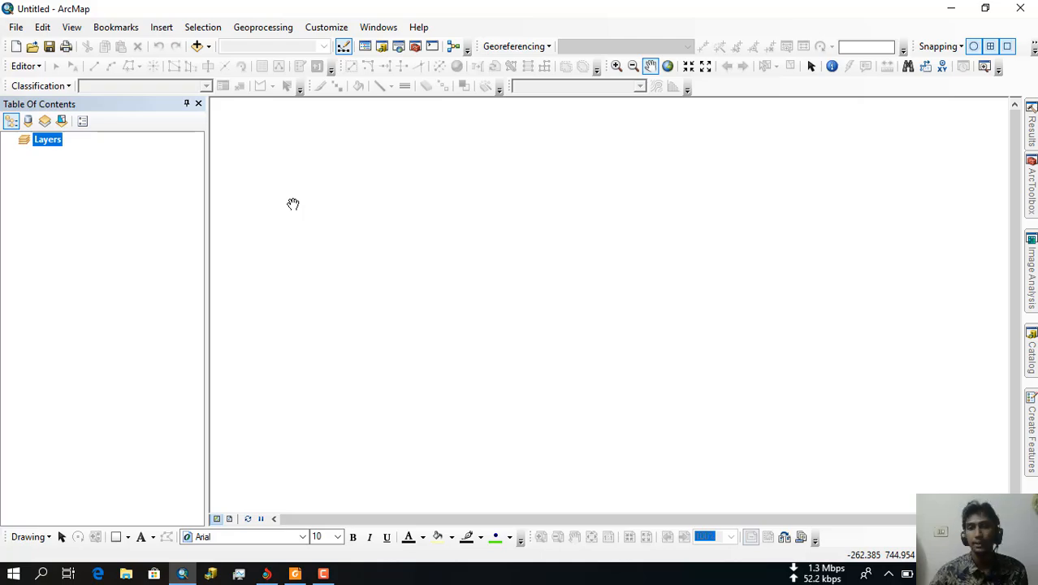
{"action": "left_click", "coordinate": [951, 8]}
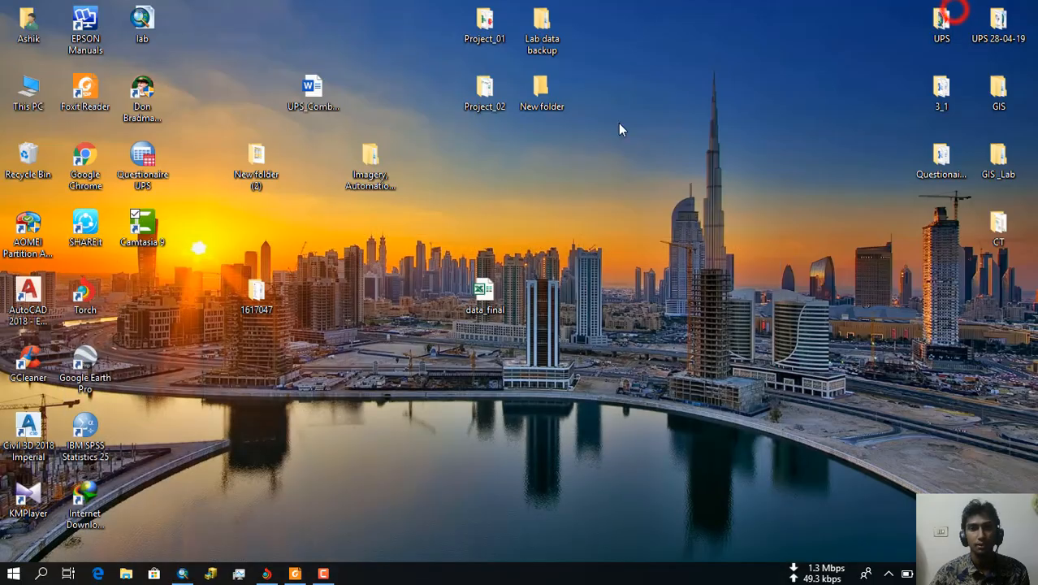
{"action": "left_click", "coordinate": [295, 573]}
{"action": "scroll", "coordinate": [338, 424], "scroll_direction": "down", "scroll_amount": 2}
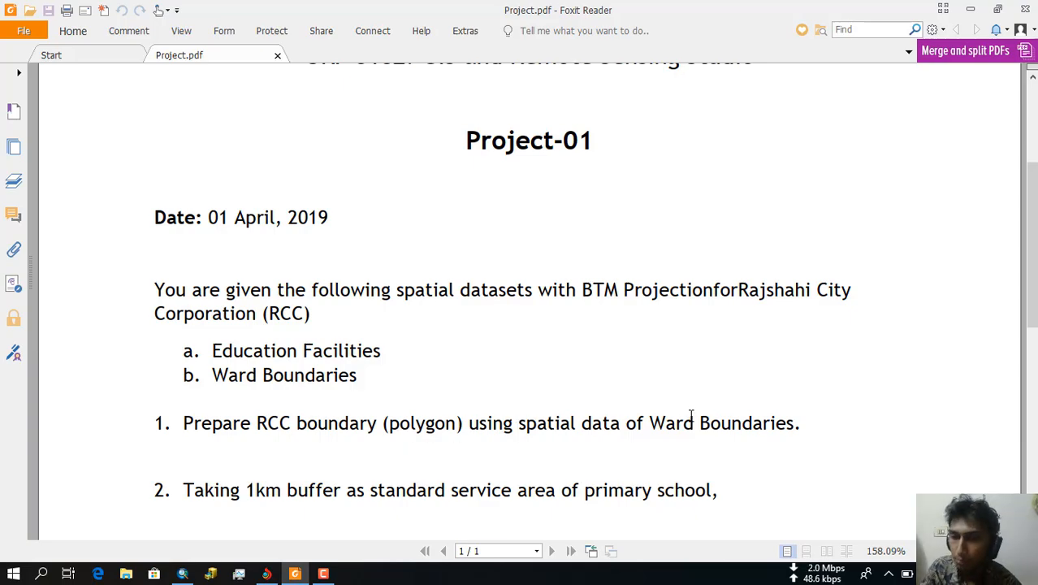
Step: Switch to ArcMap and add RCC_Ward_bnd.shp and Education_Facilities.shp from the DataSet folder of Project_01 on the desktop
{"action": "left_click", "coordinate": [182, 574]}
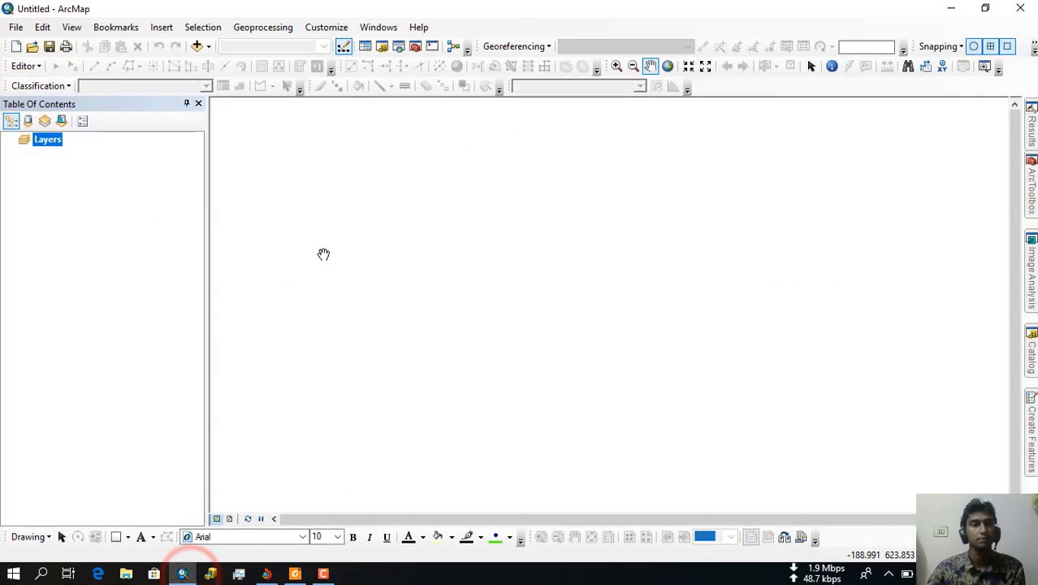
{"action": "left_click", "coordinate": [209, 50]}
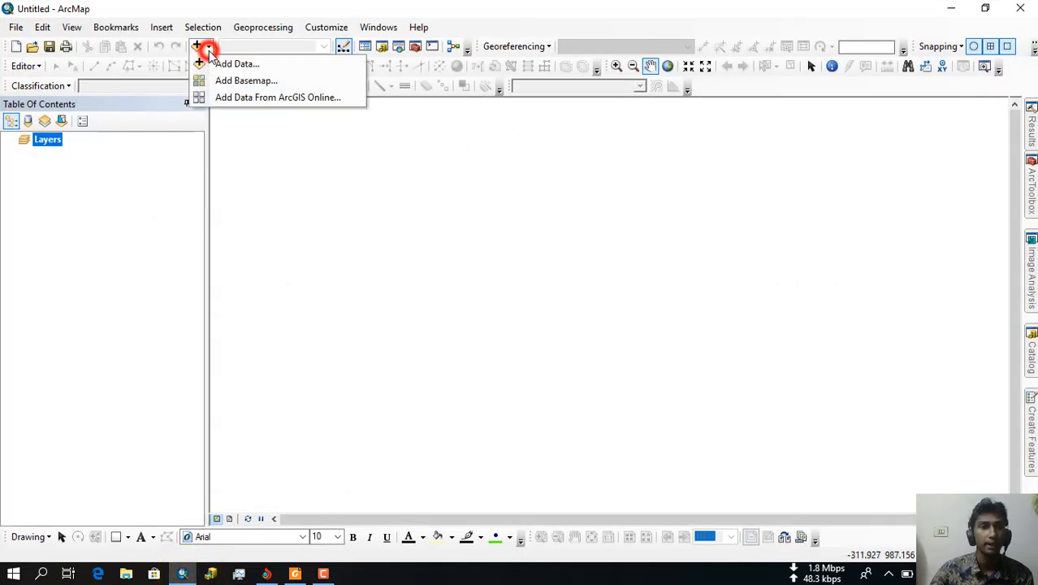
{"action": "left_click", "coordinate": [219, 63]}
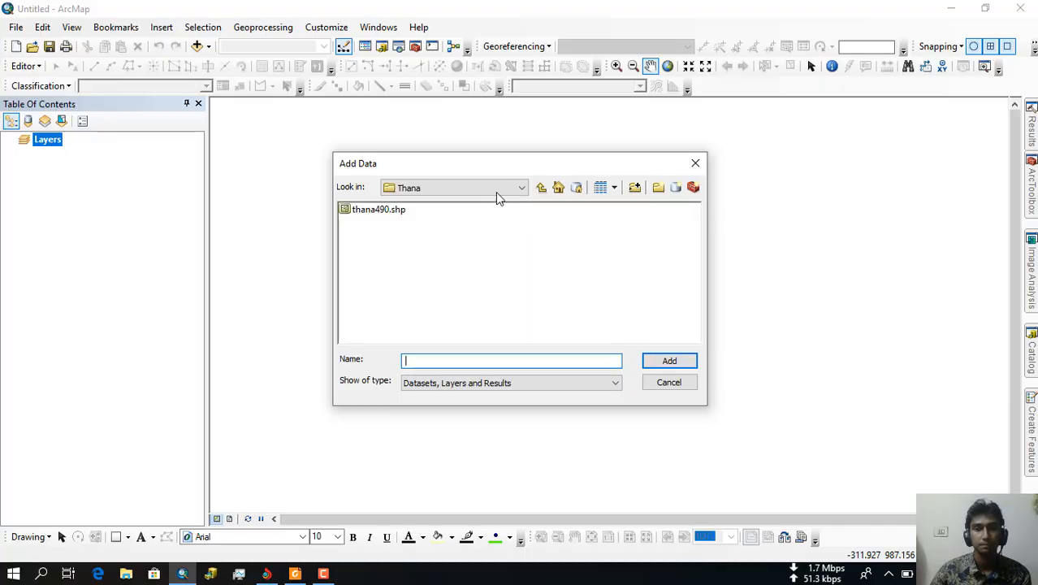
{"action": "left_click", "coordinate": [497, 187]}
{"action": "scroll", "coordinate": [467, 236], "scroll_direction": "up", "scroll_amount": 2}
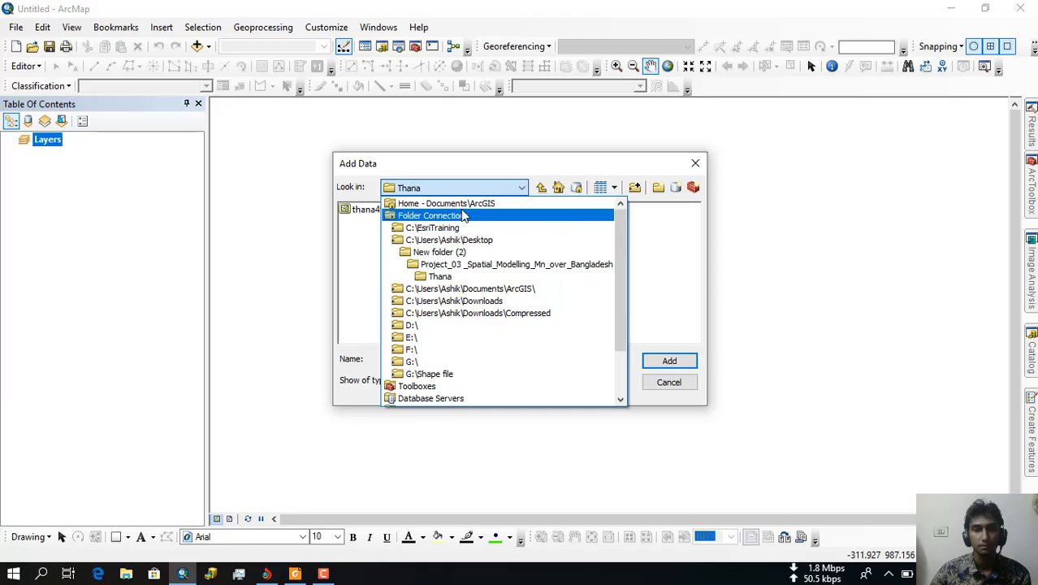
{"action": "left_click", "coordinate": [457, 239]}
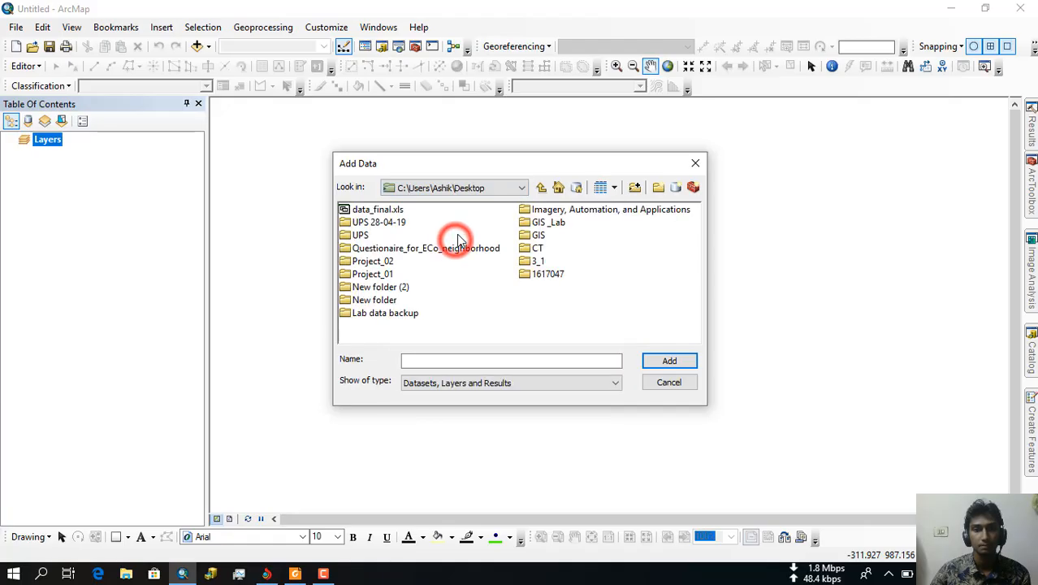
{"action": "double_click", "coordinate": [377, 274]}
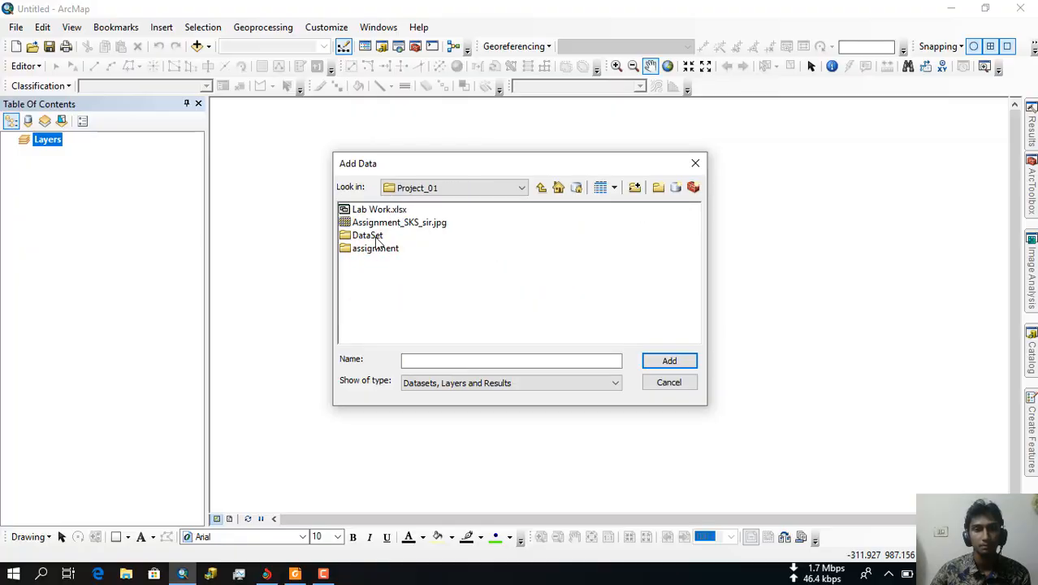
{"action": "double_click", "coordinate": [372, 236]}
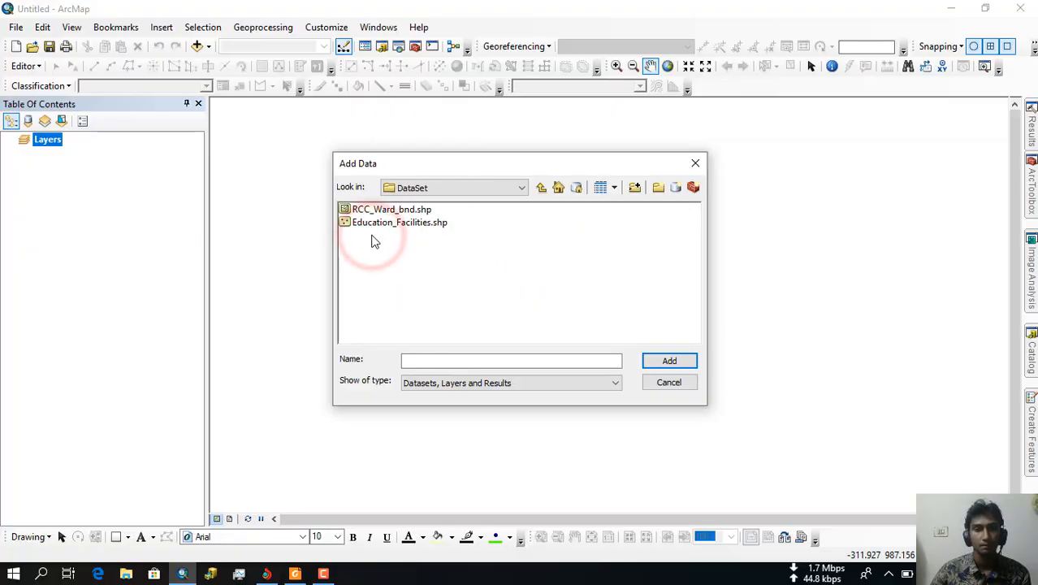
{"action": "left_click_drag", "start_coordinate": [430, 260], "coordinate": [341, 203]}
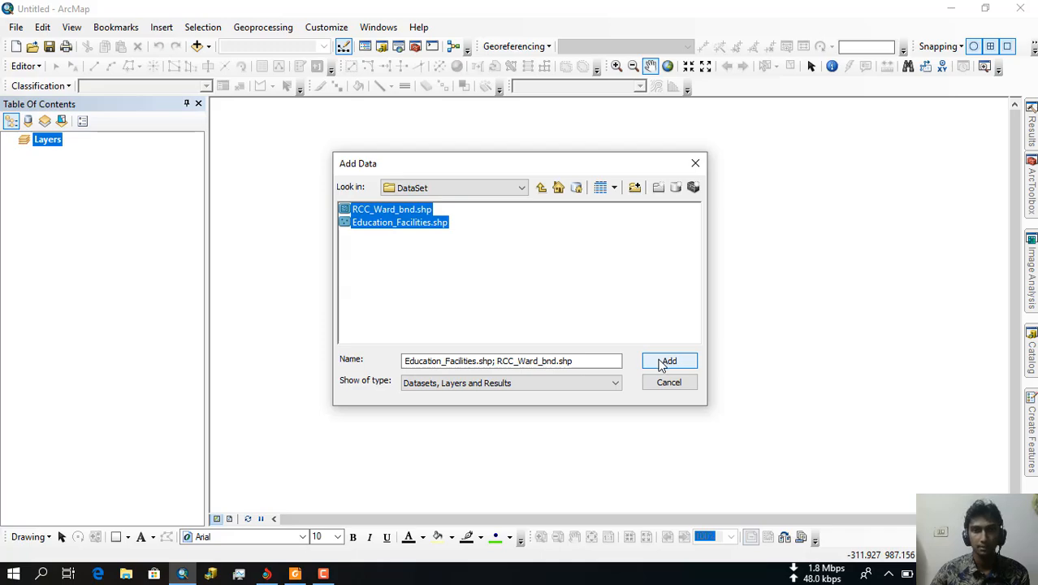
{"action": "left_click", "coordinate": [661, 366]}
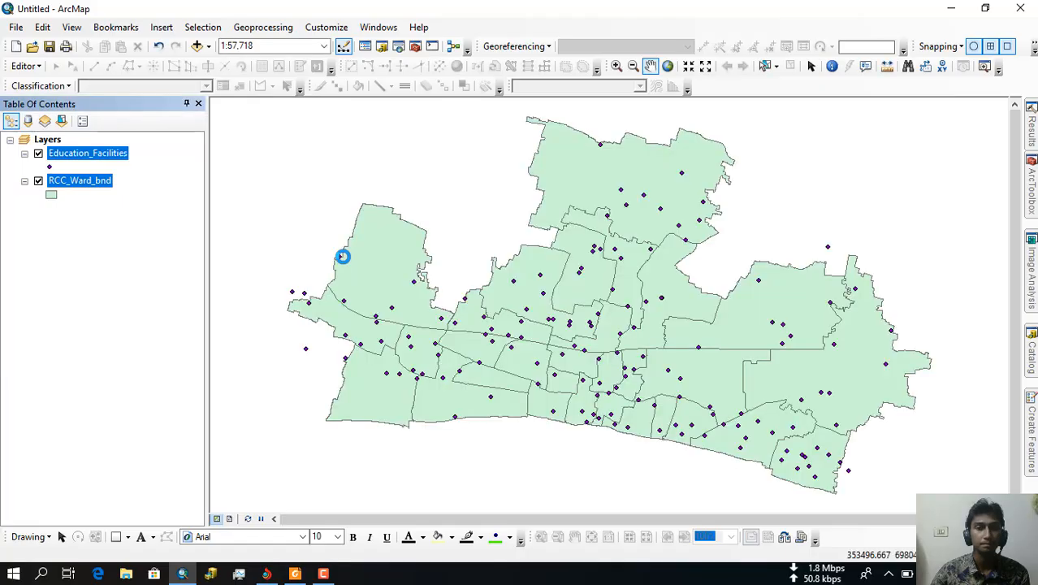
Step: Examine the records in the Education_Facilities layer's attribute table and close the table
{"action": "left_click", "coordinate": [149, 234]}
{"action": "left_click", "coordinate": [133, 167]}
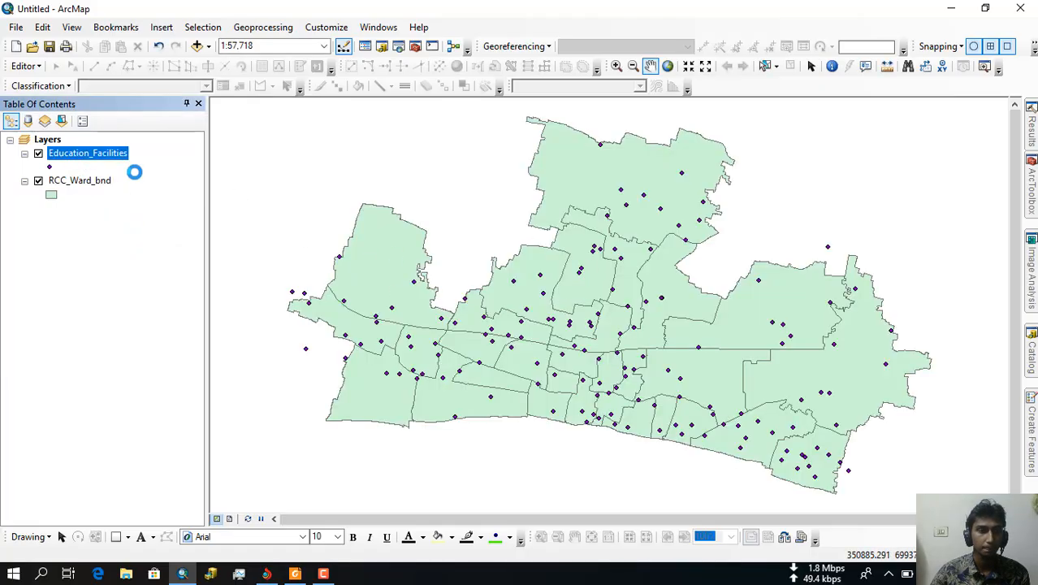
{"action": "right_click", "coordinate": [78, 154]}
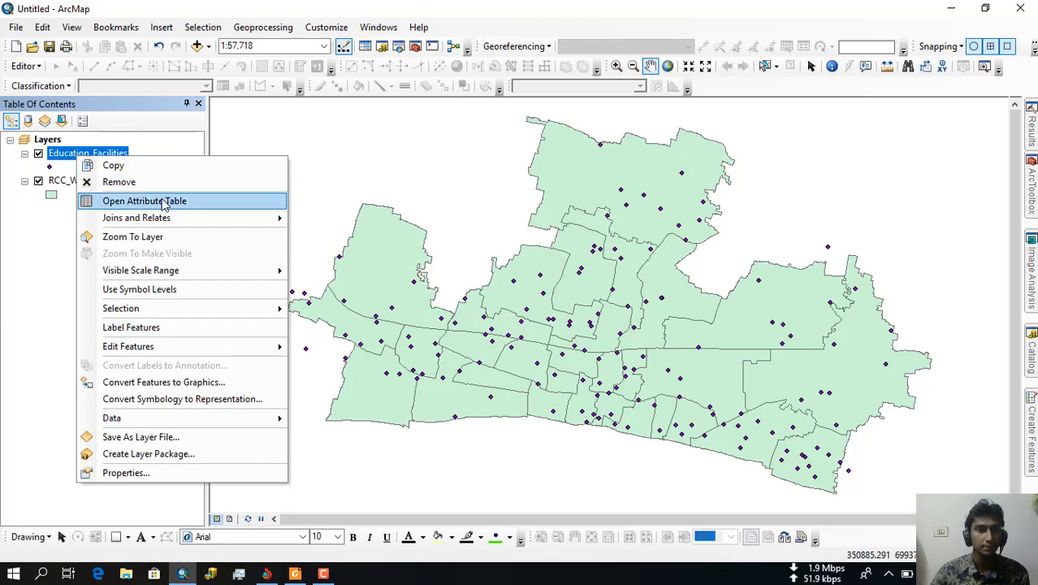
{"action": "left_click", "coordinate": [162, 201]}
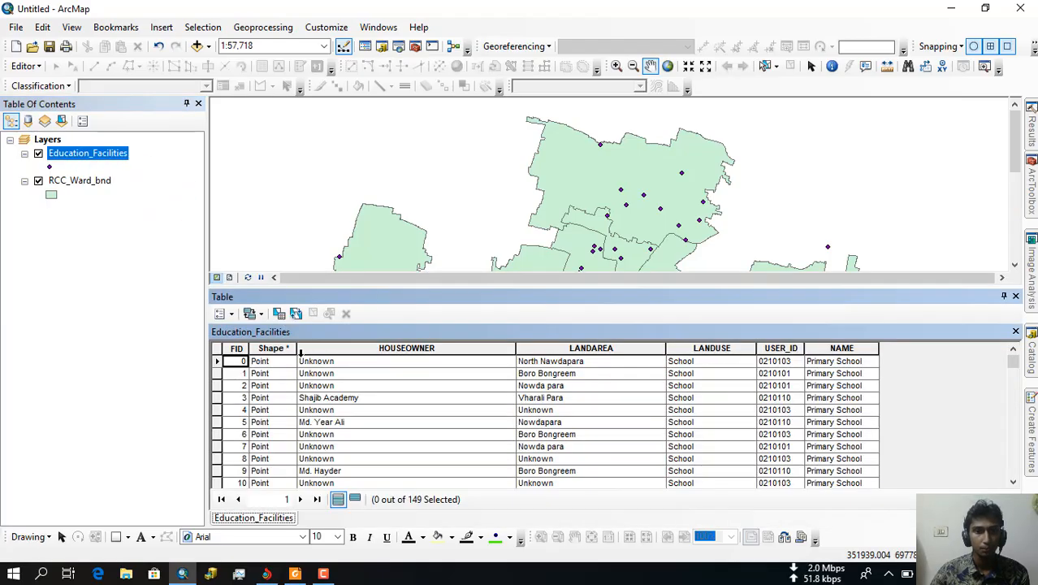
{"action": "scroll", "coordinate": [300, 351], "scroll_direction": "down", "scroll_amount": 1}
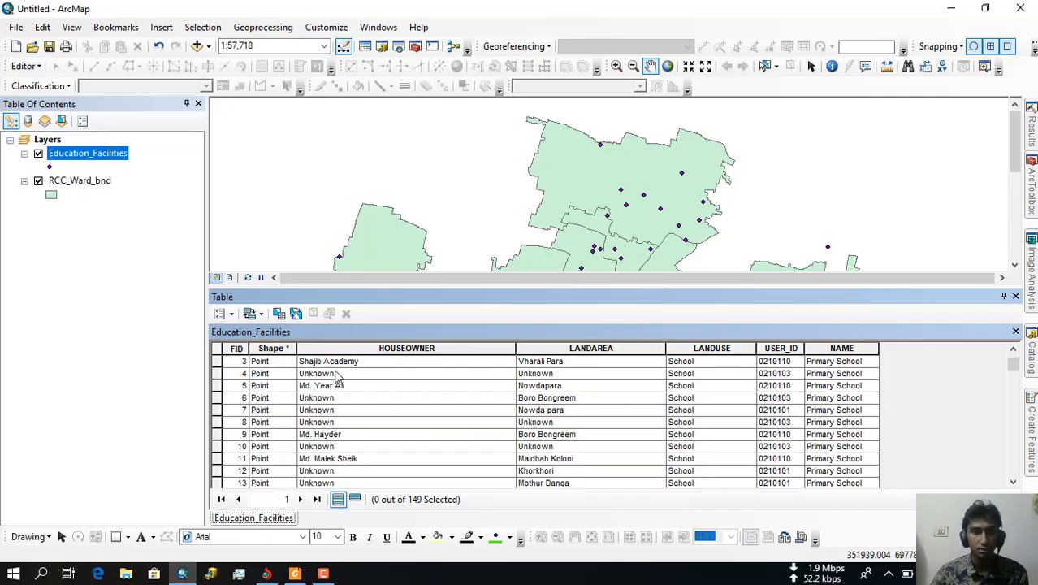
{"action": "scroll", "coordinate": [874, 418], "scroll_direction": "down", "scroll_amount": 20}
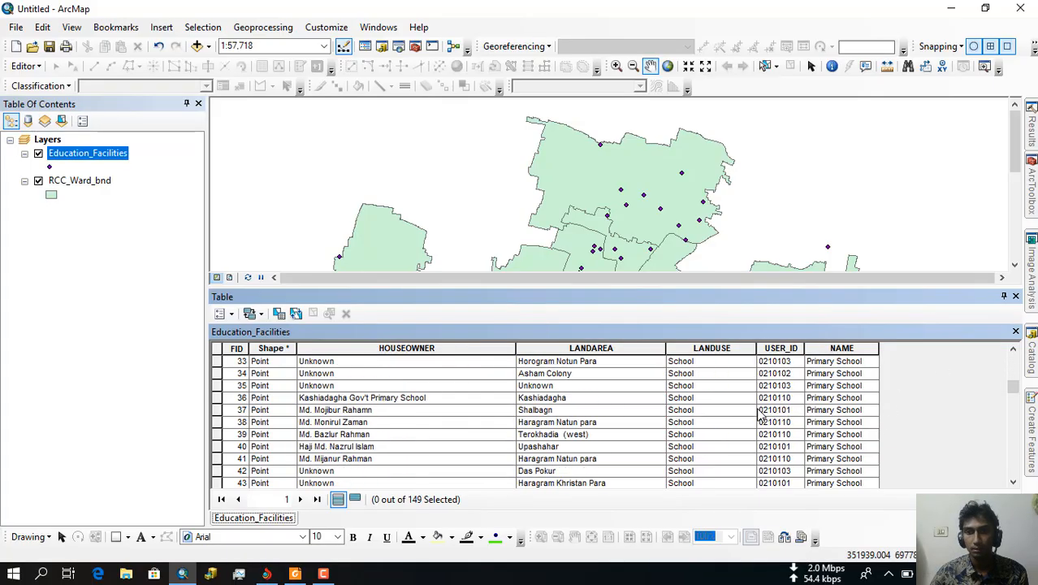
{"action": "left_click", "coordinate": [1015, 296]}
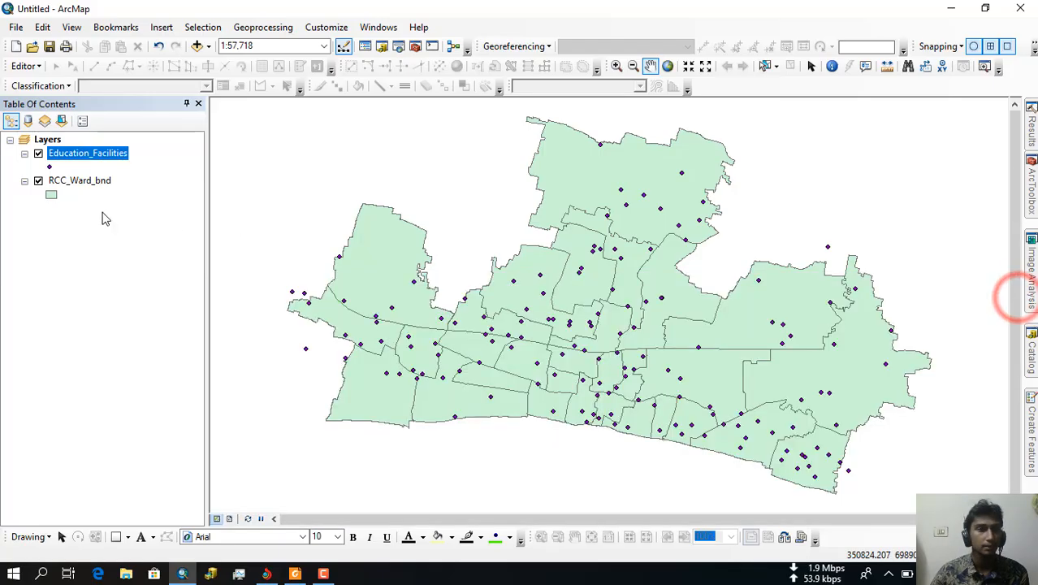
Step: Examine the ward records in the RCC_Ward_bnd layer's attribute table and close the table
{"action": "left_click", "coordinate": [82, 189]}
{"action": "right_click", "coordinate": [82, 189]}
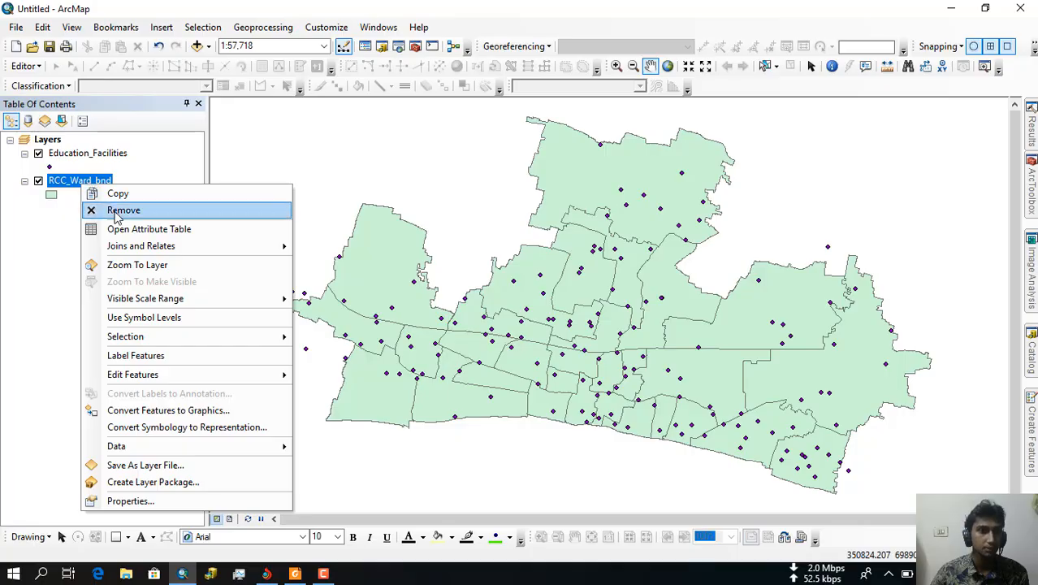
{"action": "left_click", "coordinate": [124, 229]}
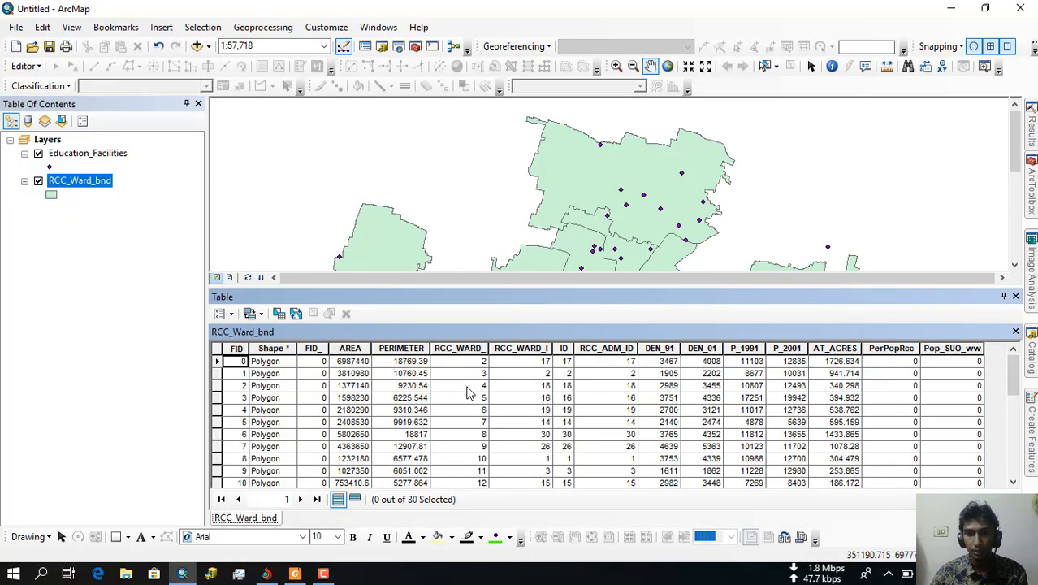
{"action": "scroll", "coordinate": [466, 409], "scroll_direction": "down", "scroll_amount": 7}
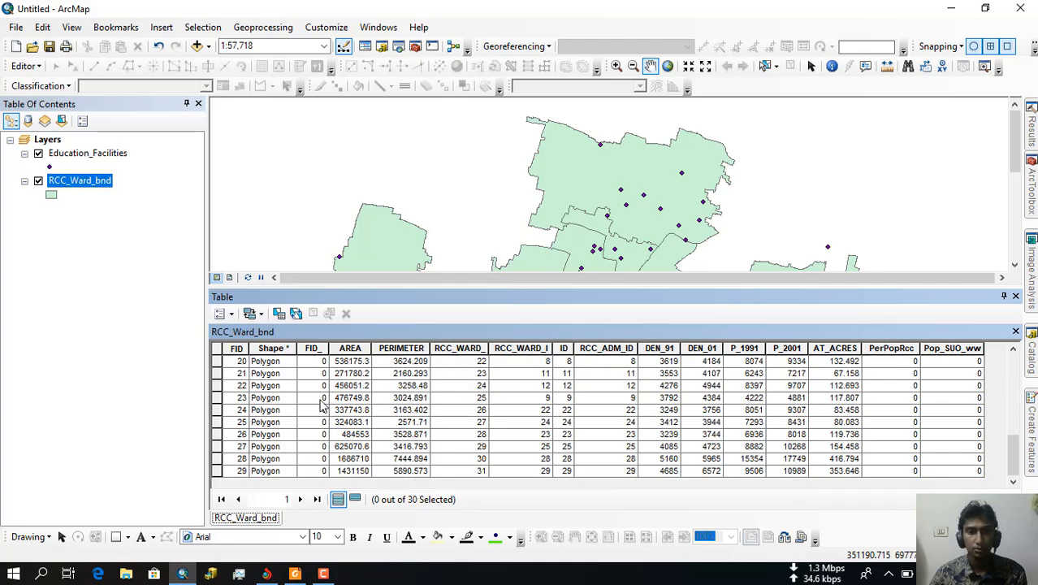
{"action": "left_click", "coordinate": [1014, 297]}
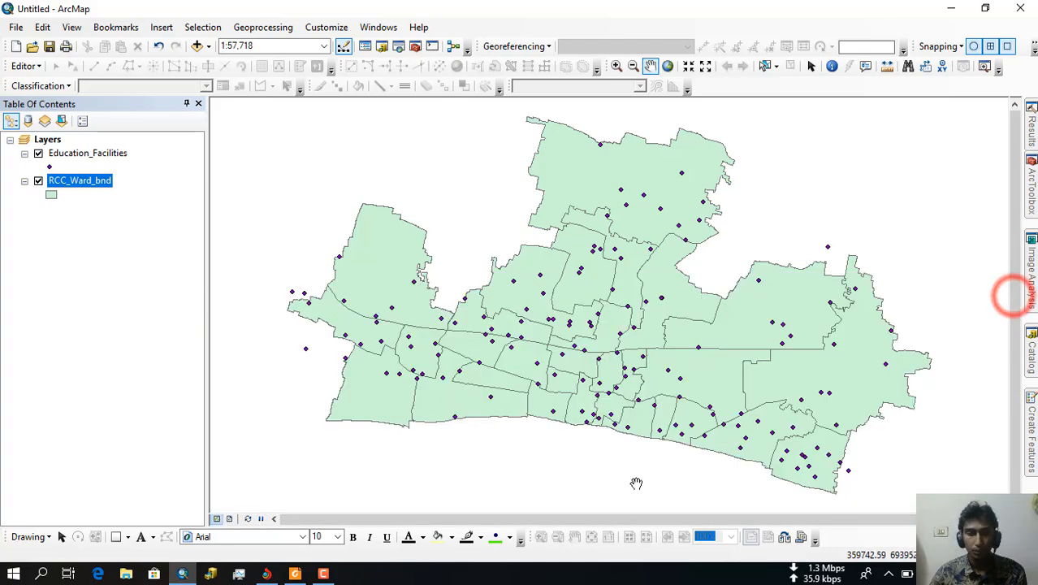
Step: Recheck the RCC boundary task in Foxit Reader, and set RCC_Ward_bnd as the input features of the Dissolve tool in ArcMap
{"action": "left_click", "coordinate": [295, 573]}
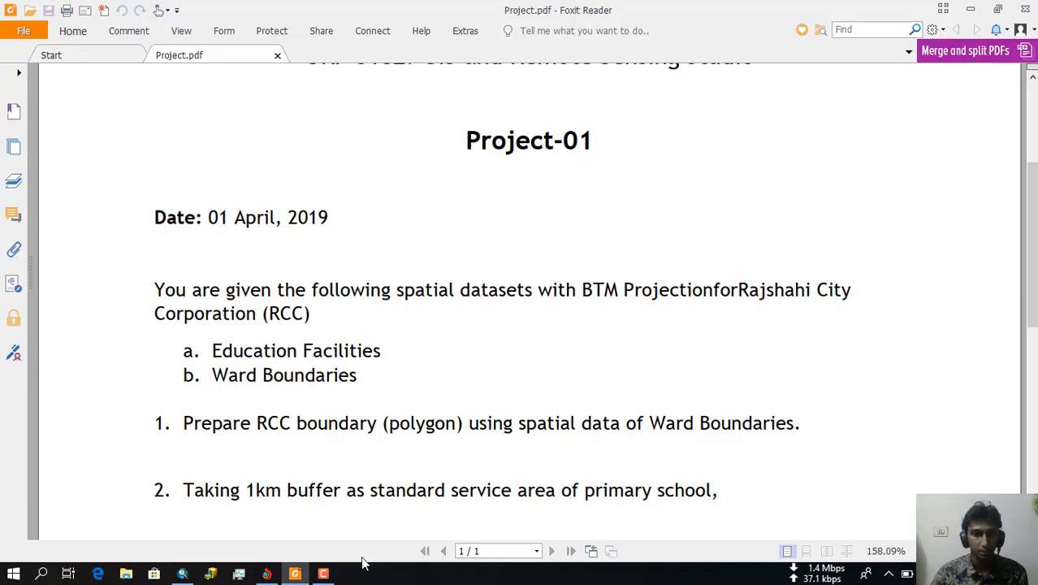
{"action": "left_click", "coordinate": [183, 573]}
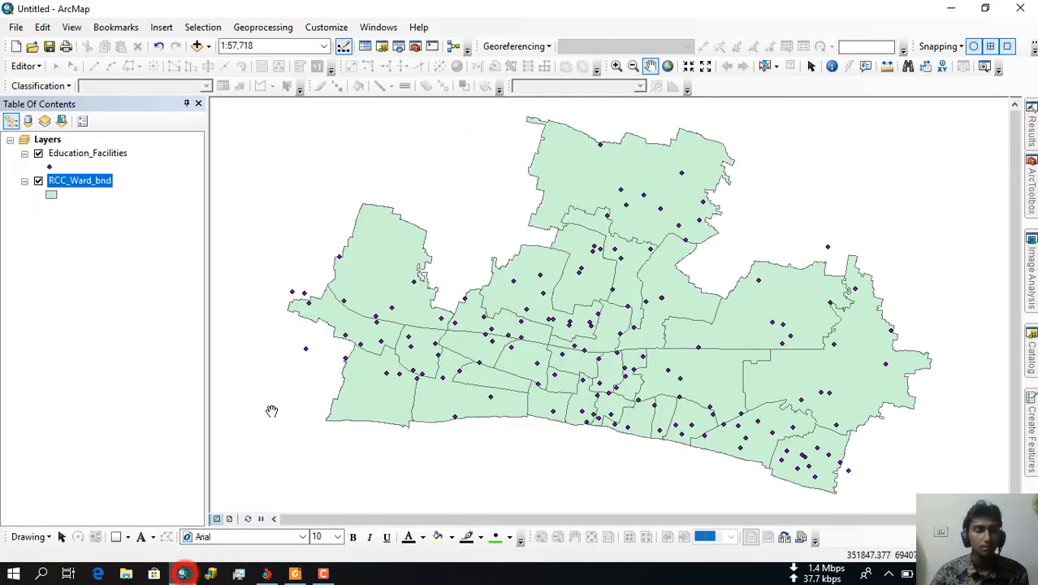
{"action": "left_click", "coordinate": [273, 28]}
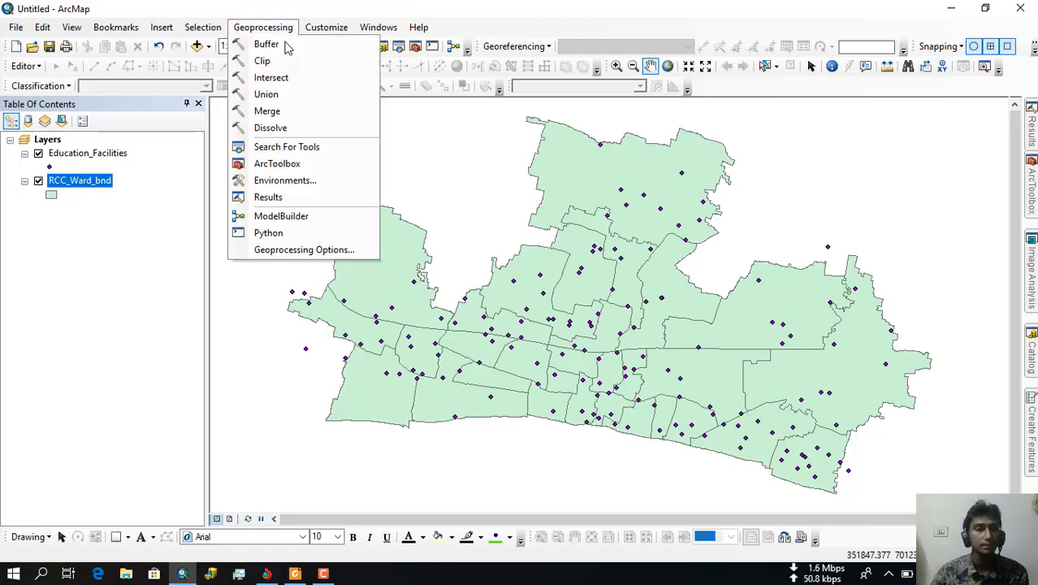
{"action": "left_click", "coordinate": [272, 128]}
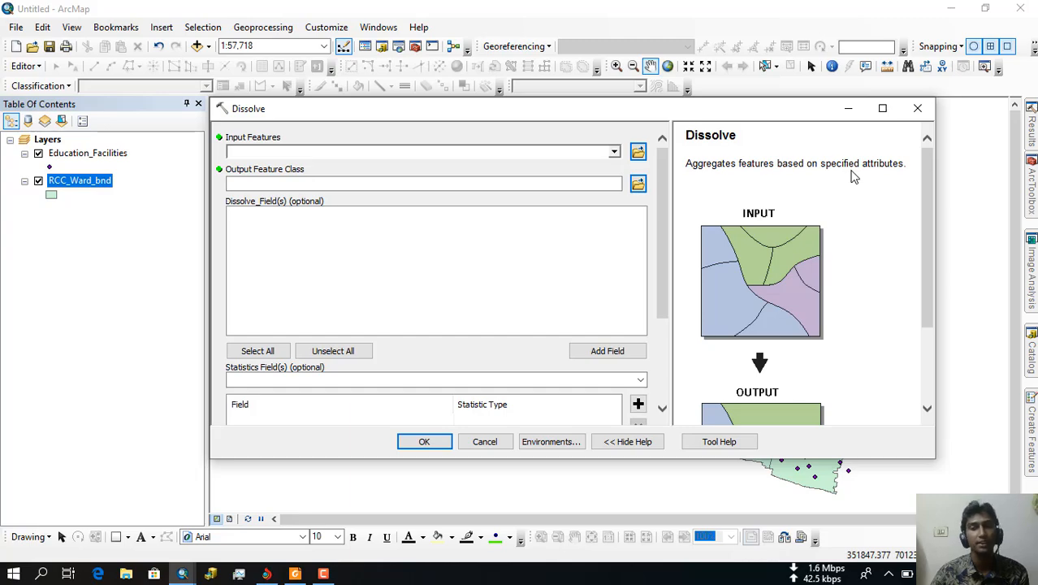
{"action": "scroll", "coordinate": [773, 262], "scroll_direction": "down", "scroll_amount": 1}
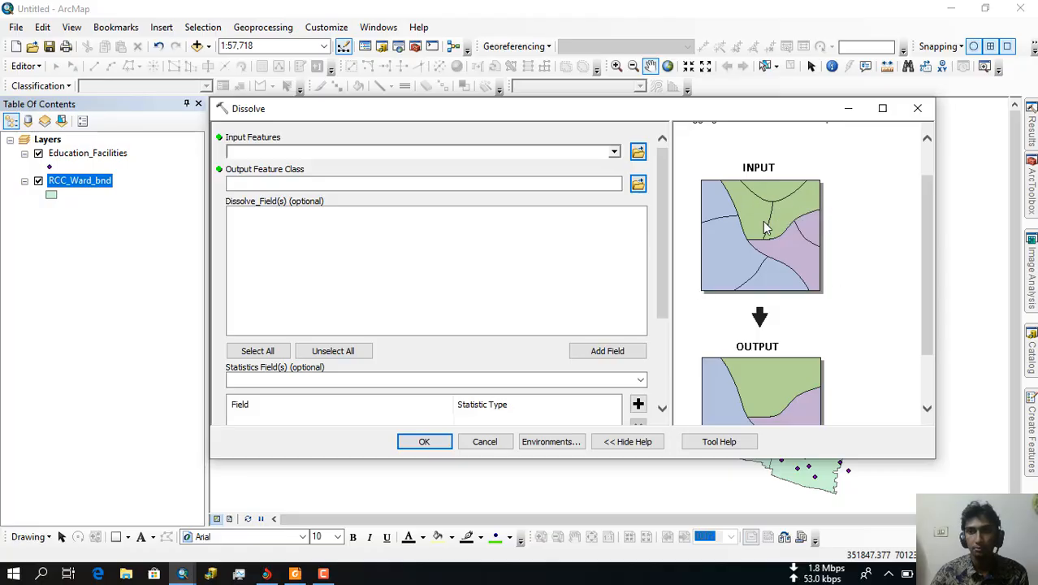
{"action": "scroll", "coordinate": [755, 340], "scroll_direction": "down", "scroll_amount": 2}
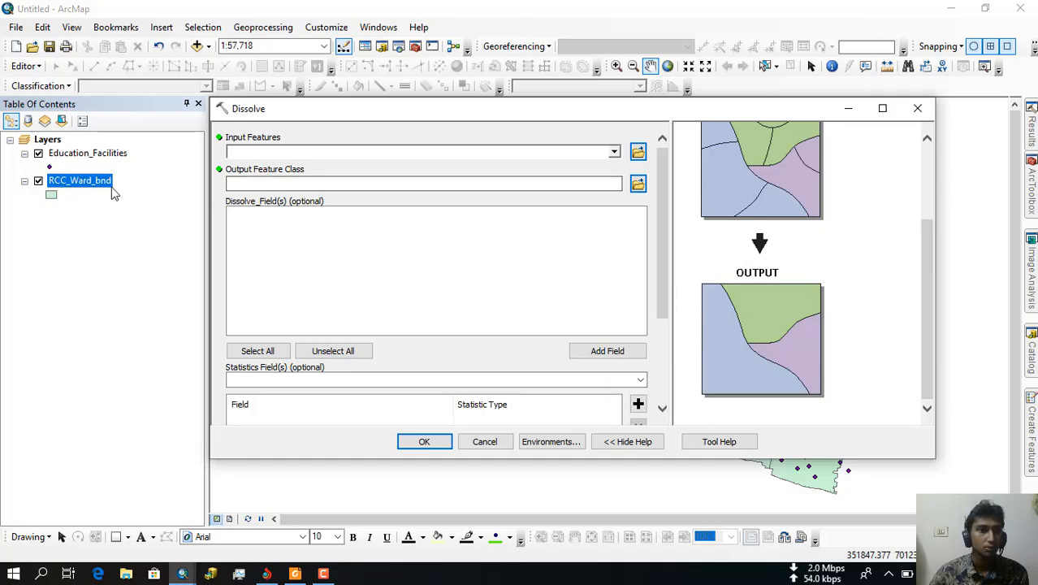
{"action": "left_click", "coordinate": [98, 180]}
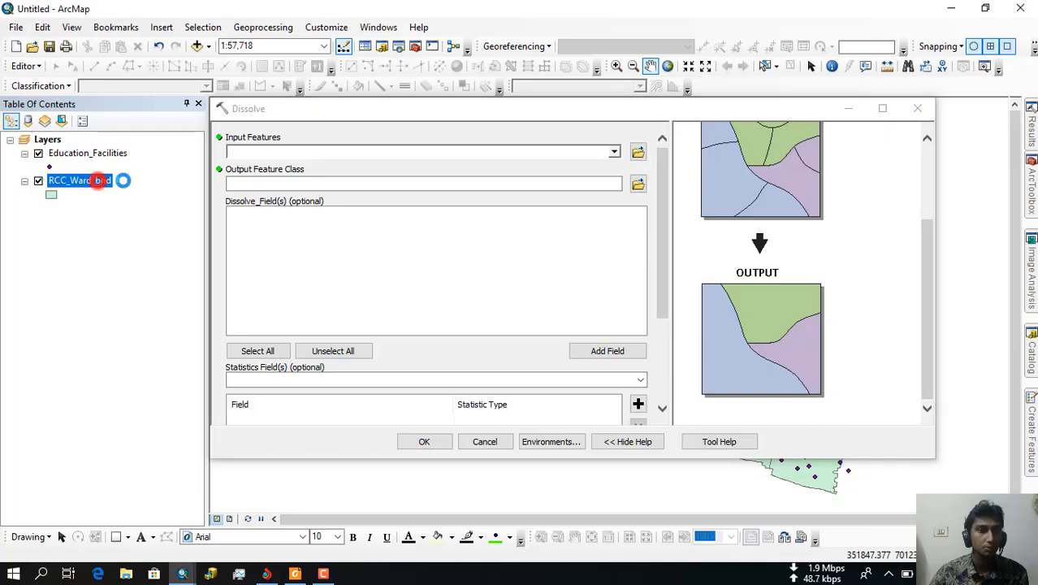
{"action": "left_click_drag", "start_coordinate": [97, 181], "coordinate": [260, 150]}
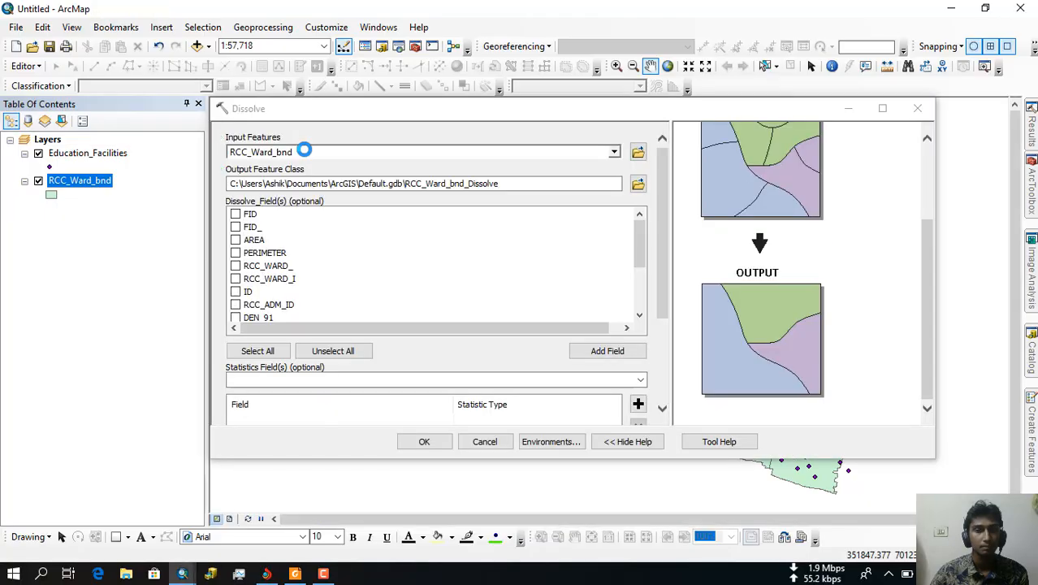
Step: Create a folder named RCC_educational_facility_distribution on the desktop while choosing the Dissolve output location
{"action": "left_click", "coordinate": [637, 185]}
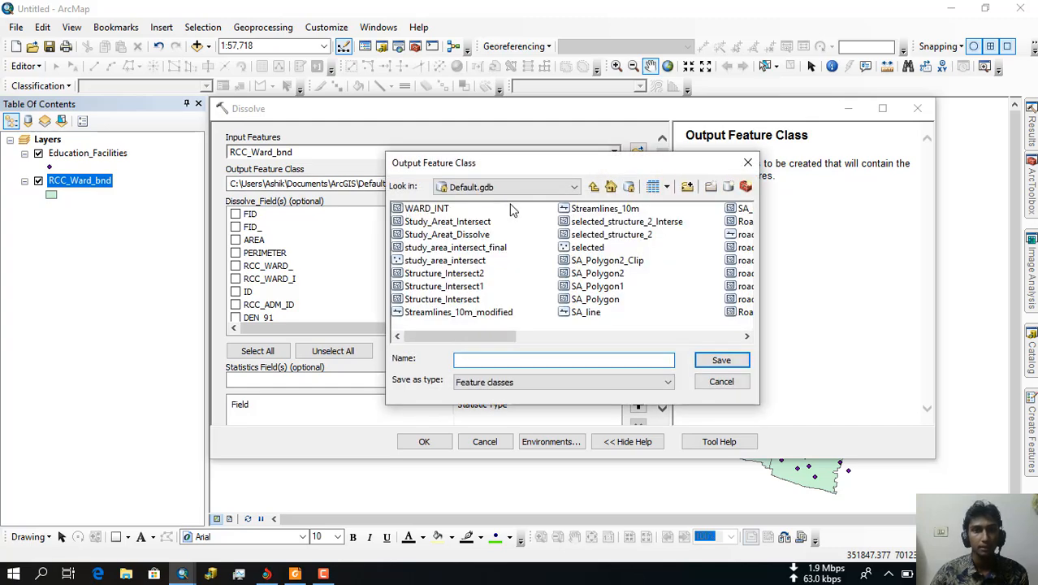
{"action": "left_click", "coordinate": [593, 187]}
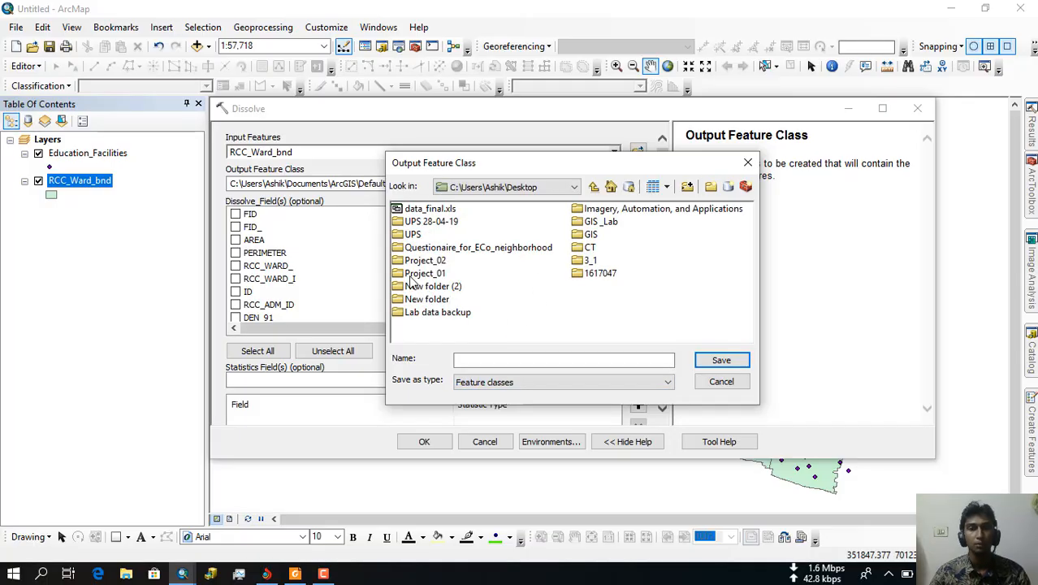
{"action": "left_click", "coordinate": [709, 187]}
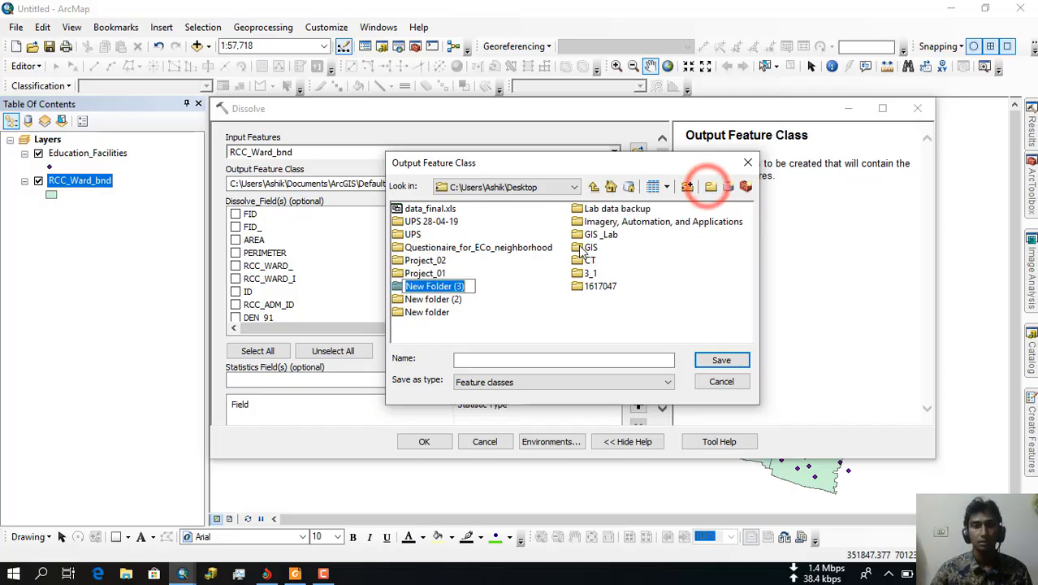
{"action": "key", "text": "BackSpace"}
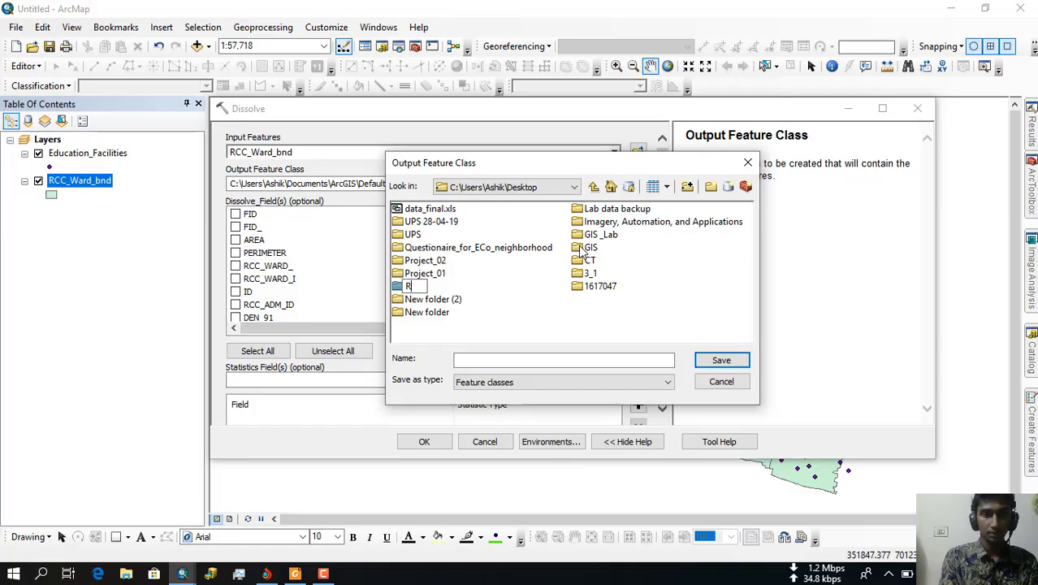
{"action": "type", "text": "RCC_"}
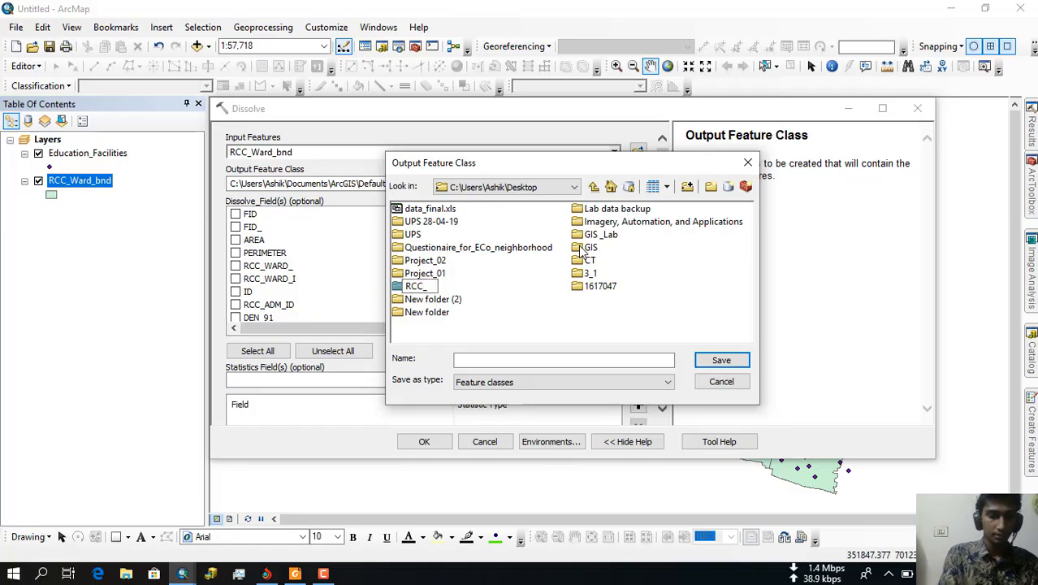
{"action": "type", "text": "educati"}
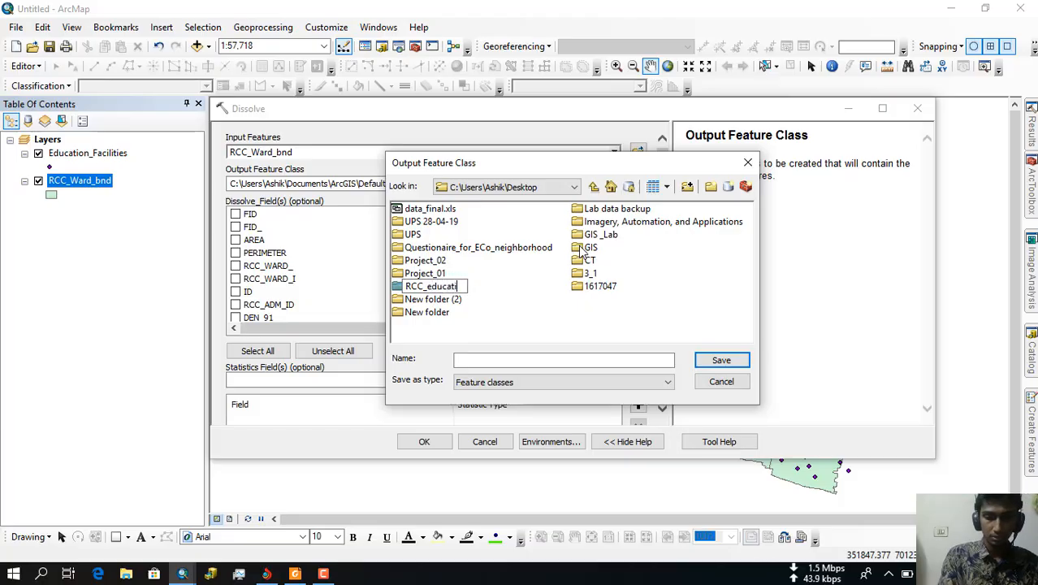
{"action": "type", "text": "onal_"}
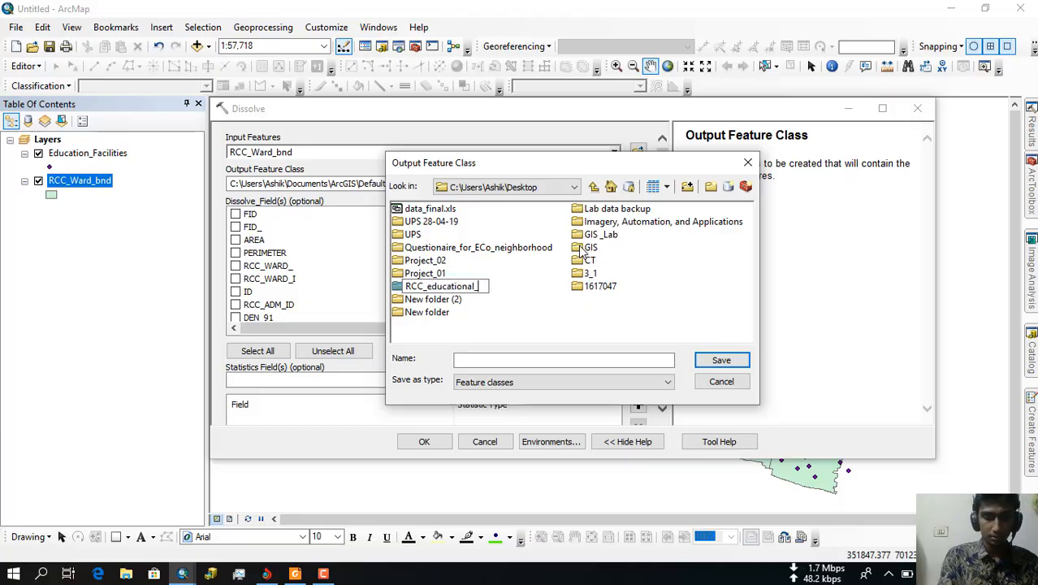
{"action": "type", "text": "facili"}
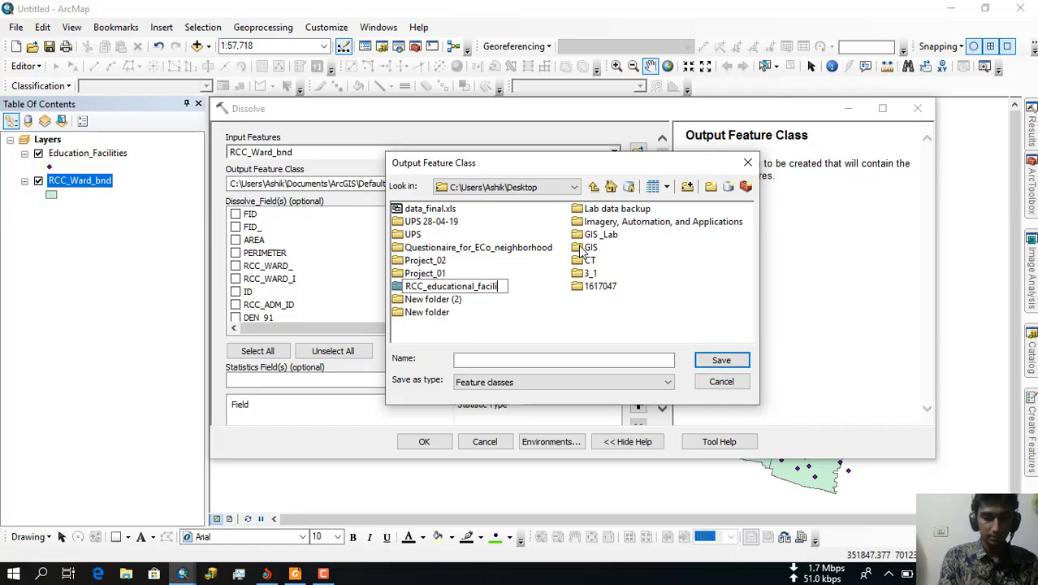
{"action": "type", "text": "ty"}
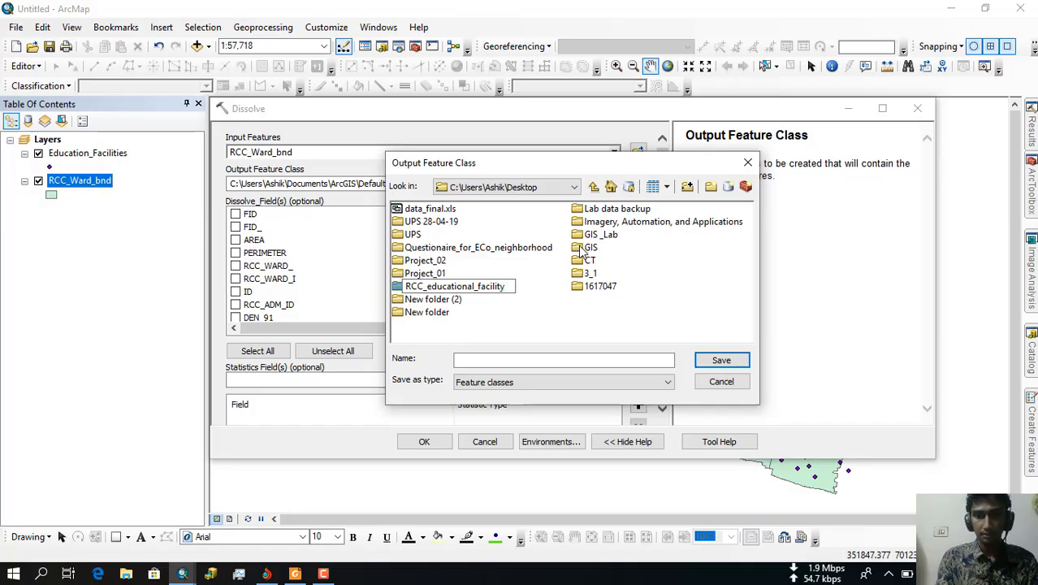
{"action": "type", "text": "_dis"}
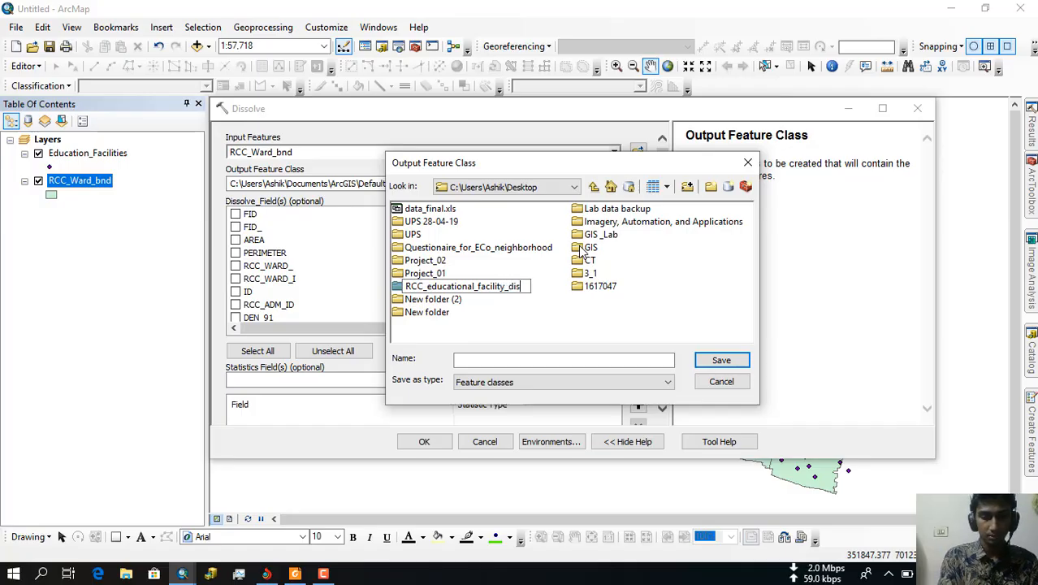
{"action": "type", "text": "tribu"}
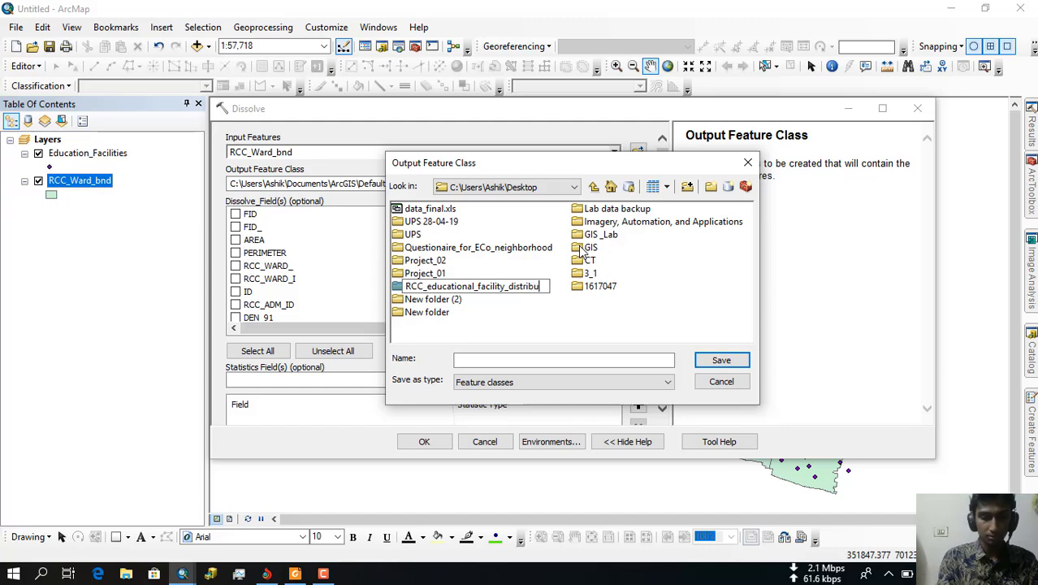
{"action": "type", "text": "tion"}
{"action": "key", "text": "Return"}
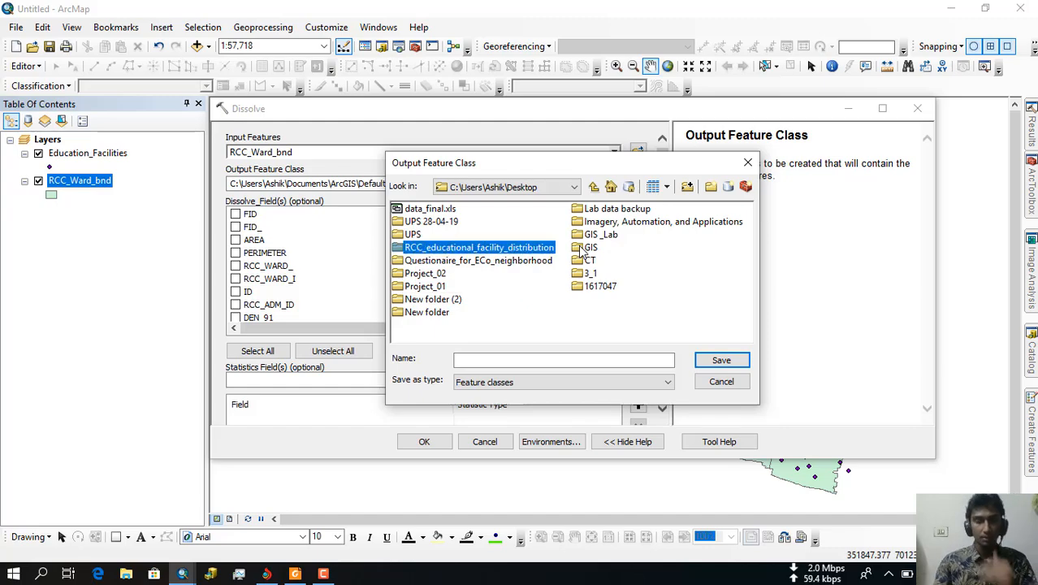
Step: Save the Dissolve output as RCC_bounary in the RCC_educational_facility_distribution folder, run the tool without dissolve fields and close its report
{"action": "double_click", "coordinate": [540, 248]}
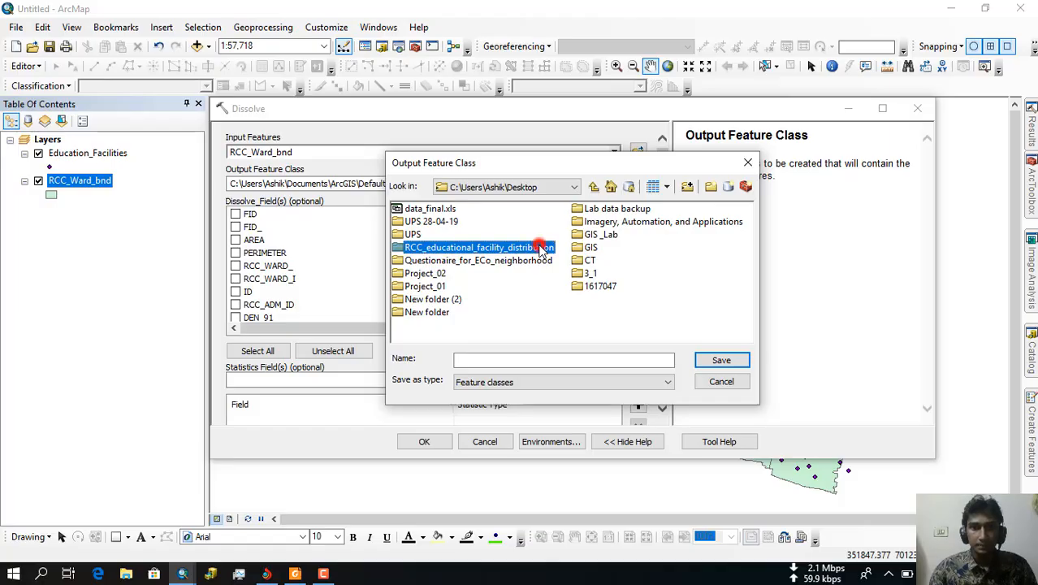
{"action": "left_click", "coordinate": [541, 362]}
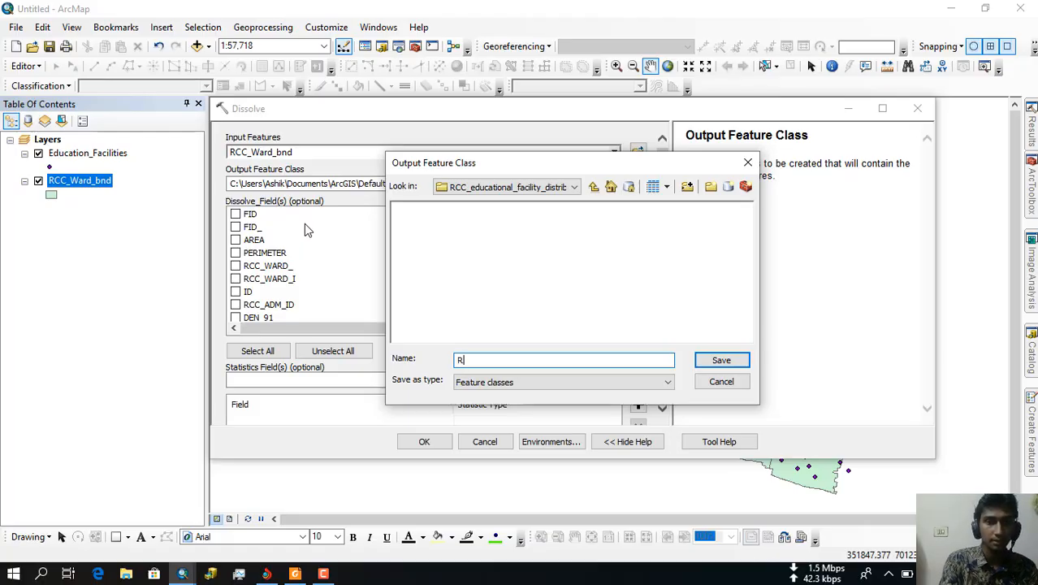
{"action": "type", "text": "RCC_boun"}
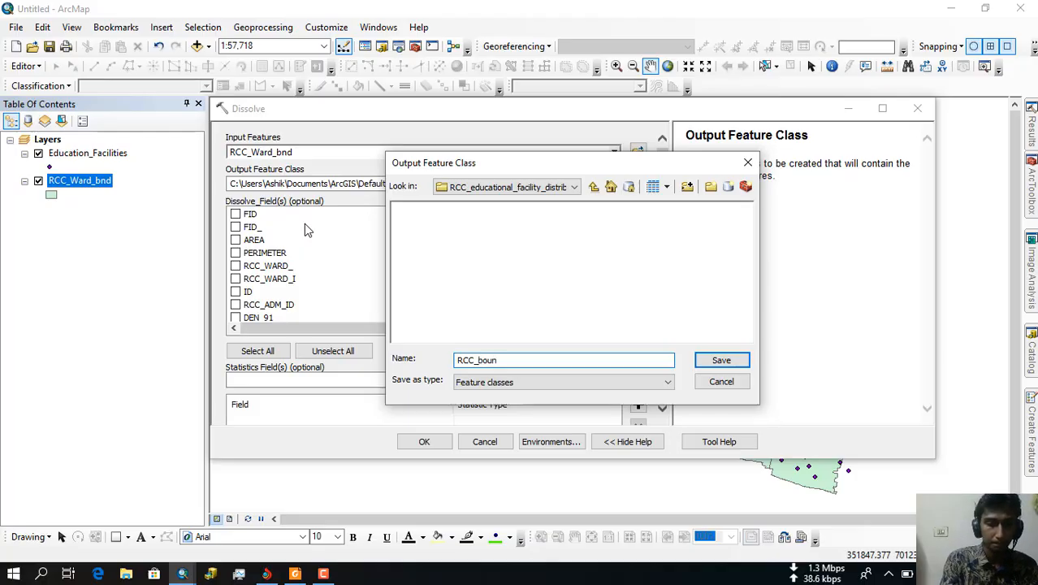
{"action": "type", "text": "ar"}
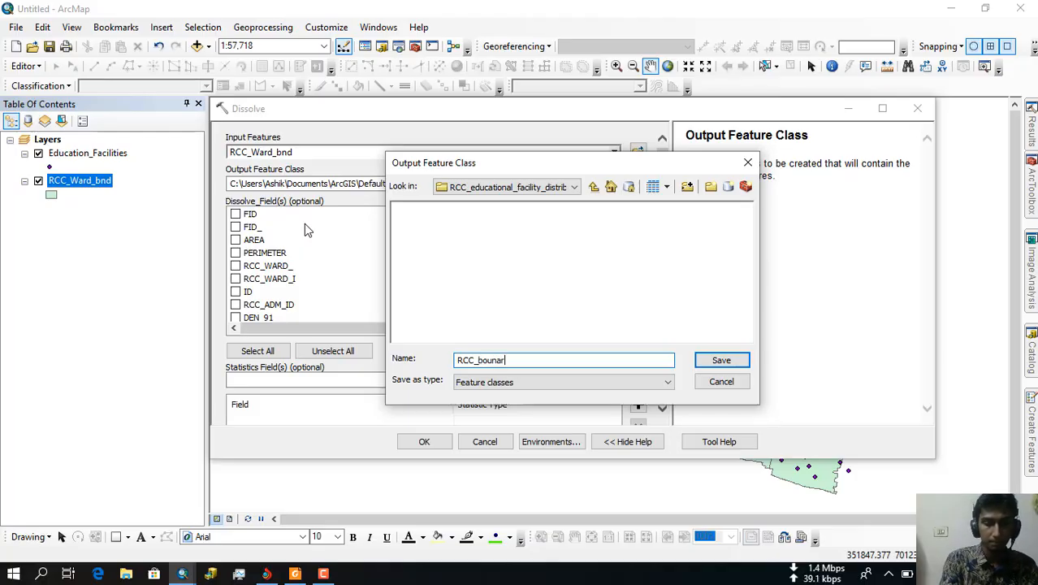
{"action": "type", "text": "y"}
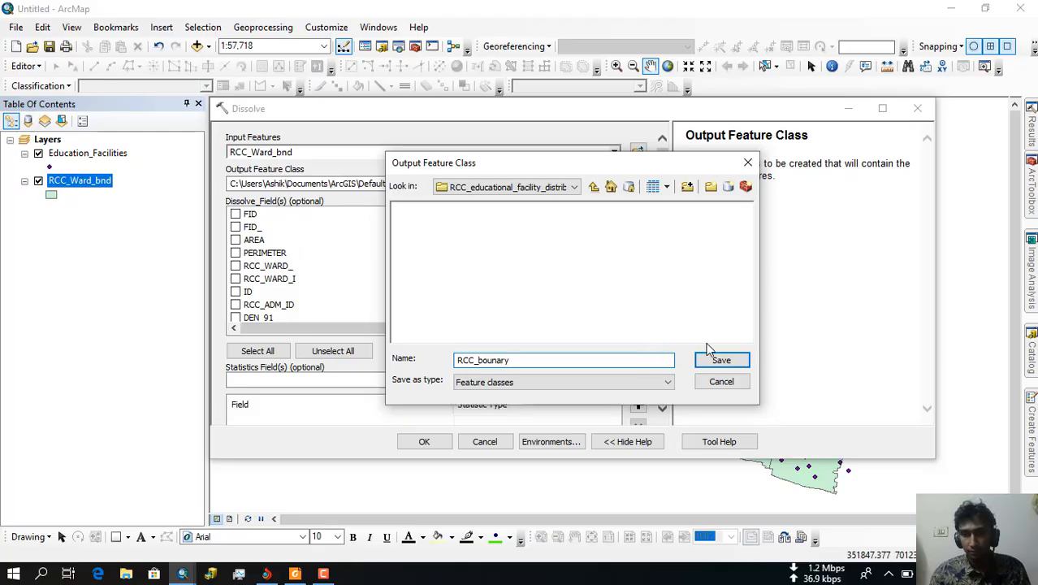
{"action": "left_click", "coordinate": [721, 360]}
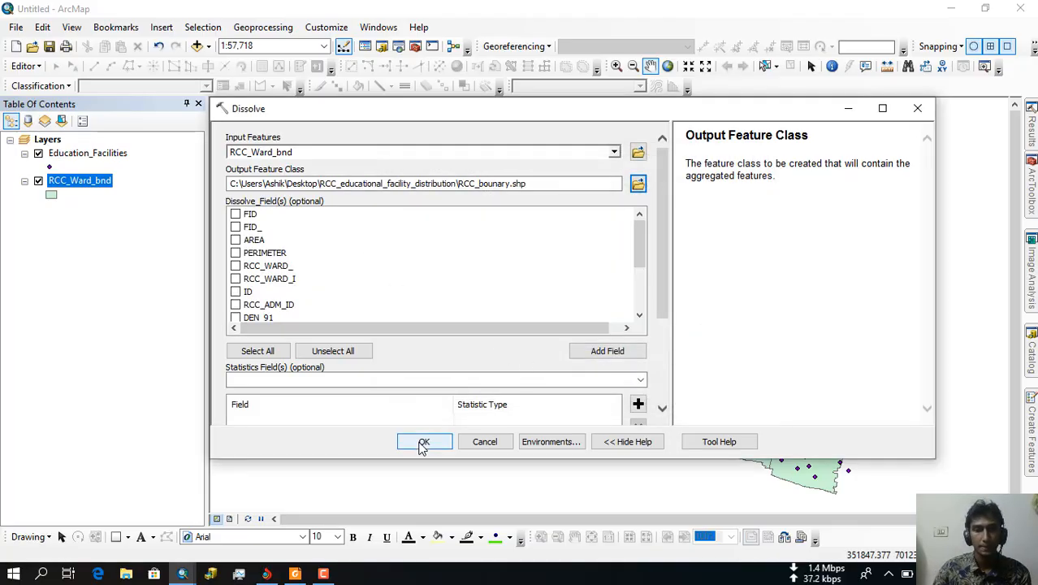
{"action": "left_click", "coordinate": [424, 444]}
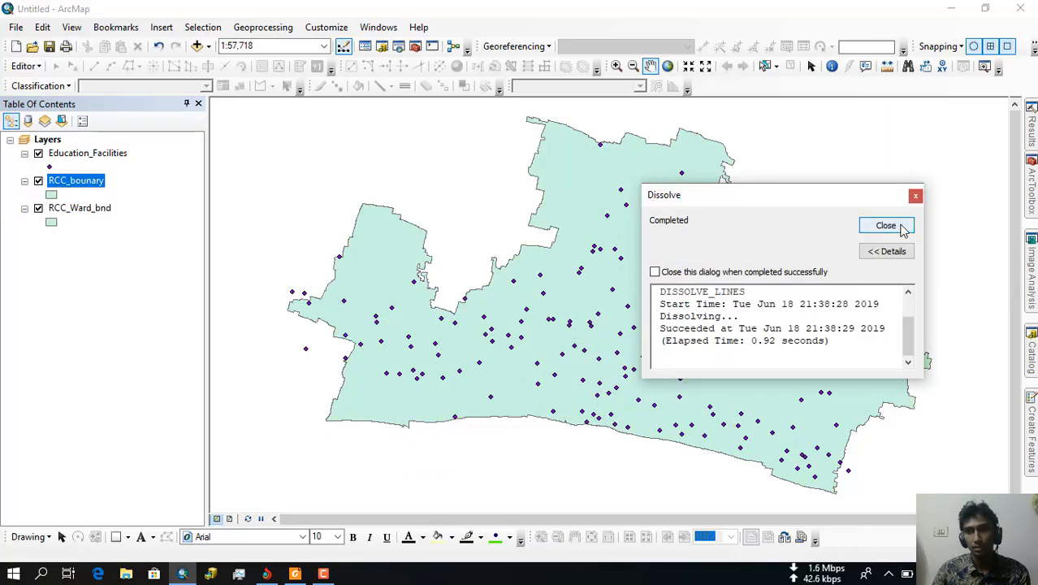
{"action": "left_click", "coordinate": [885, 226]}
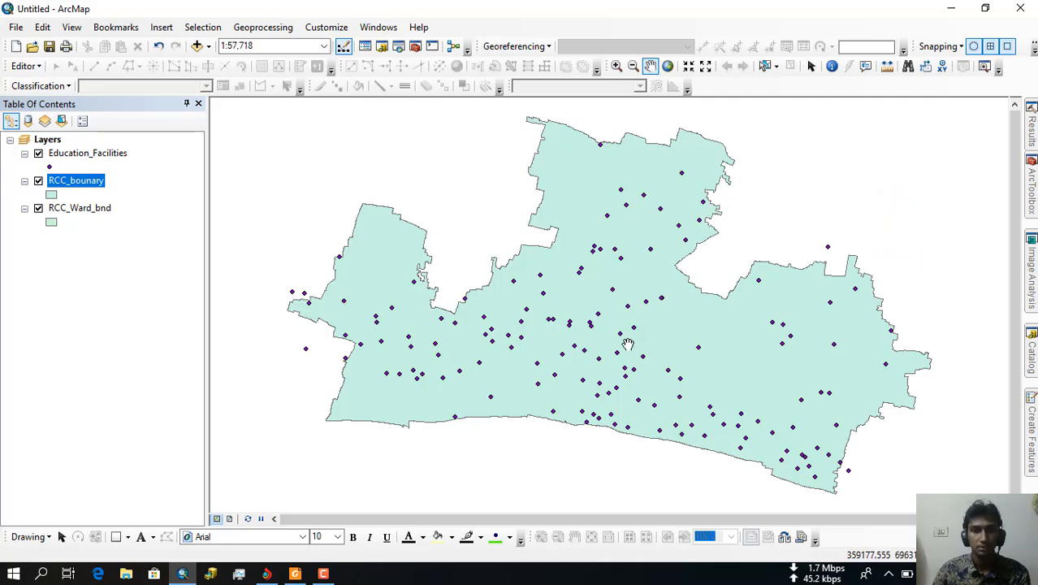
Step: Hide the RCC_Ward_bnd and Education_Facilities layers to view the dissolved RCC_bounary polygon alone
{"action": "left_click_drag", "start_coordinate": [758, 380], "coordinate": [737, 367]}
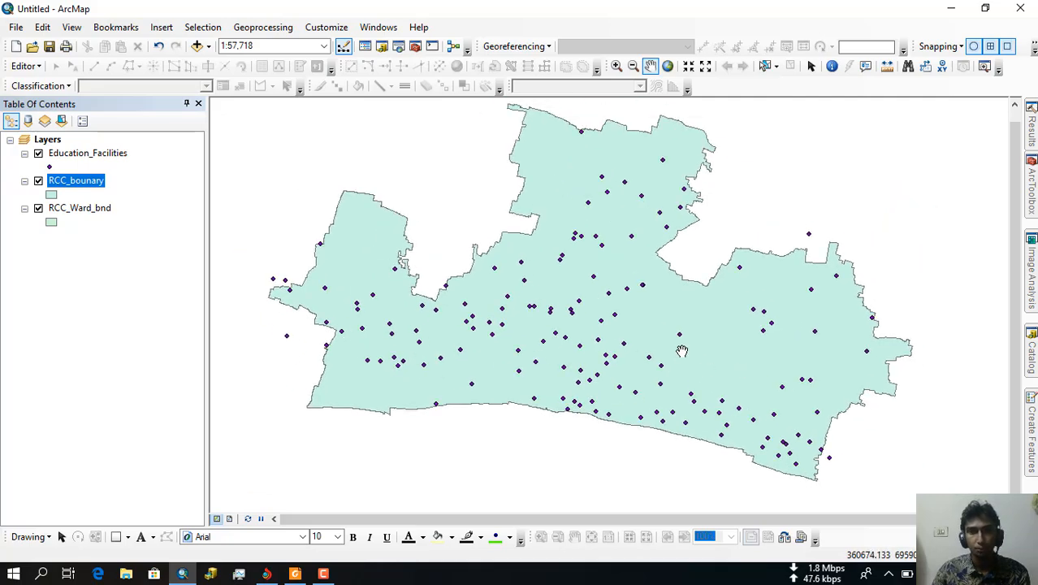
{"action": "scroll", "coordinate": [674, 349], "scroll_direction": "down", "scroll_amount": 1}
{"action": "scroll", "coordinate": [674, 349], "scroll_direction": "up", "scroll_amount": 2}
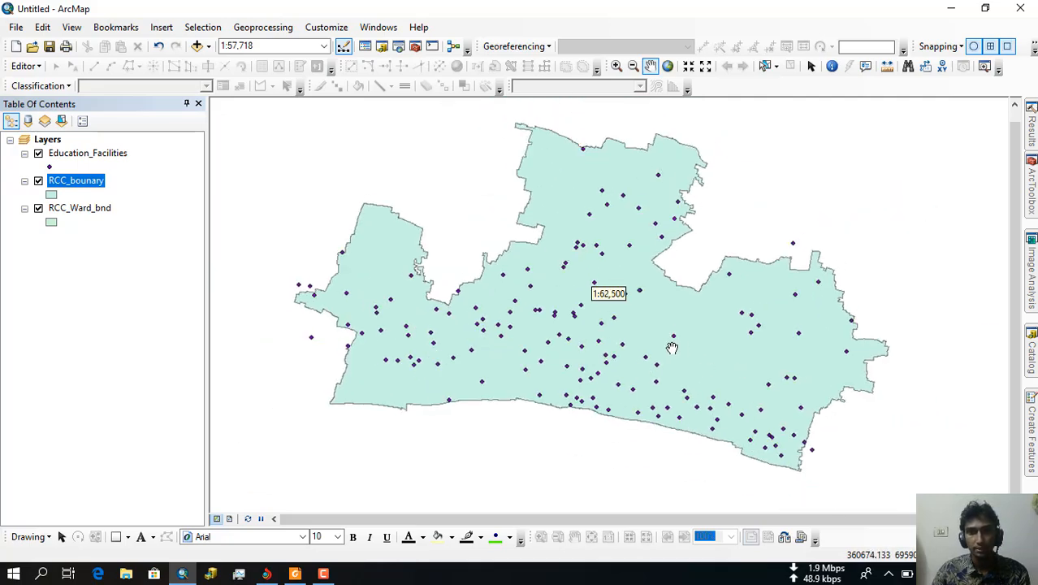
{"action": "left_click", "coordinate": [39, 209]}
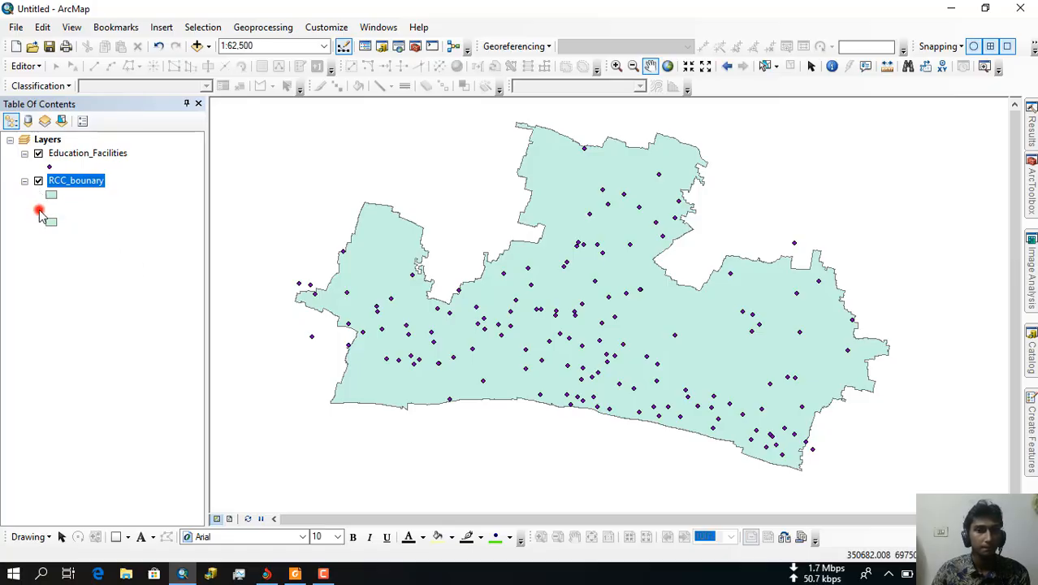
{"action": "left_click", "coordinate": [38, 153]}
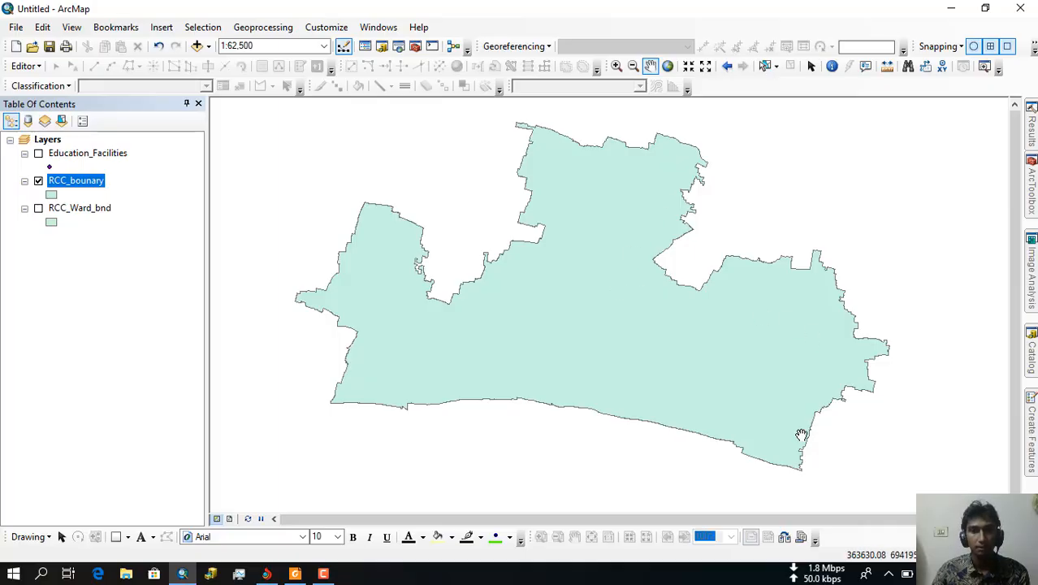
Step: Read the primary school service area buffer task in Foxit Reader and return to ArcMap
{"action": "left_click", "coordinate": [310, 573]}
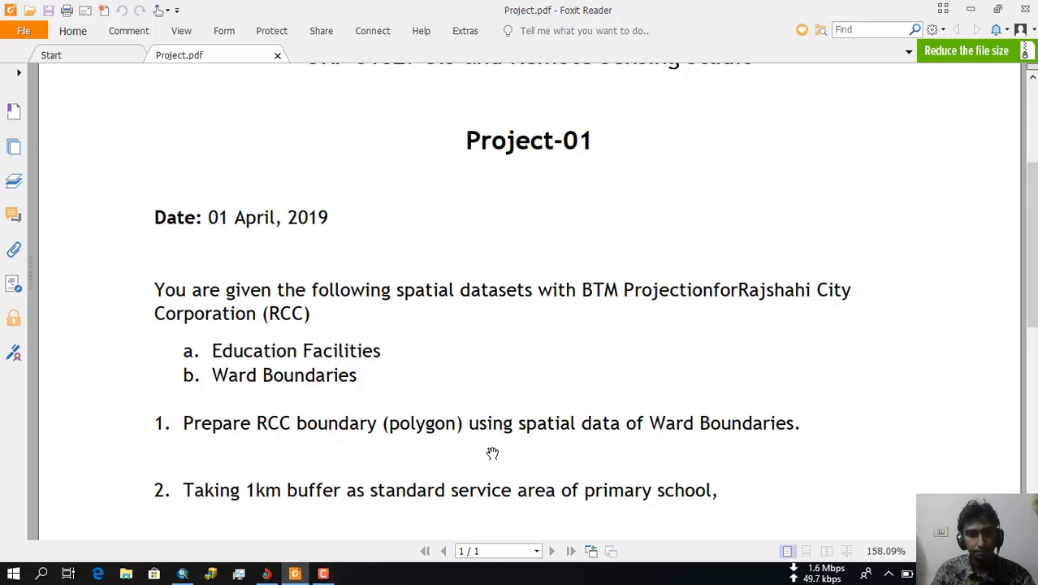
{"action": "scroll", "coordinate": [487, 453], "scroll_direction": "down", "scroll_amount": 2}
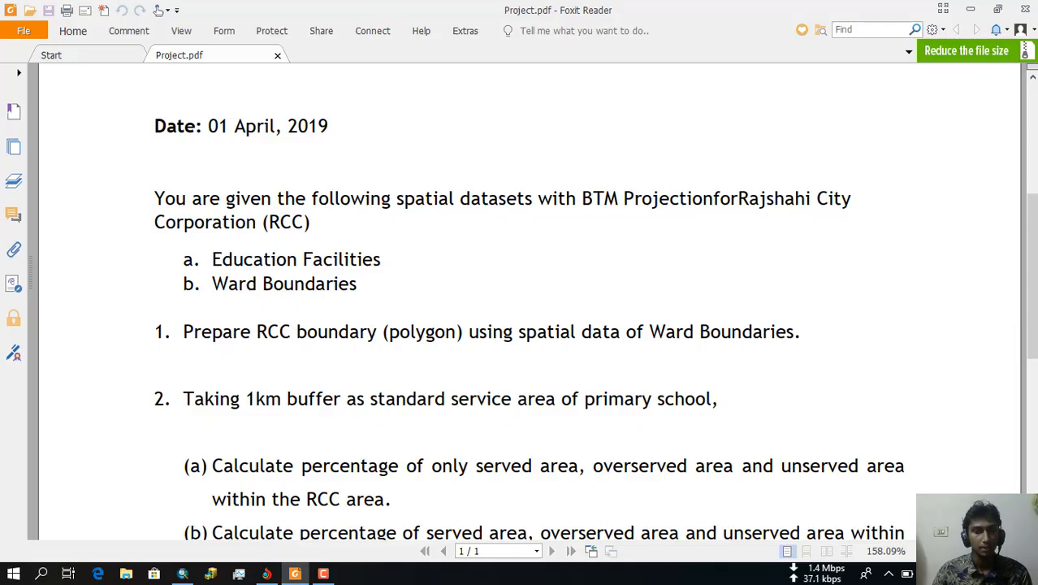
{"action": "left_click", "coordinate": [182, 573]}
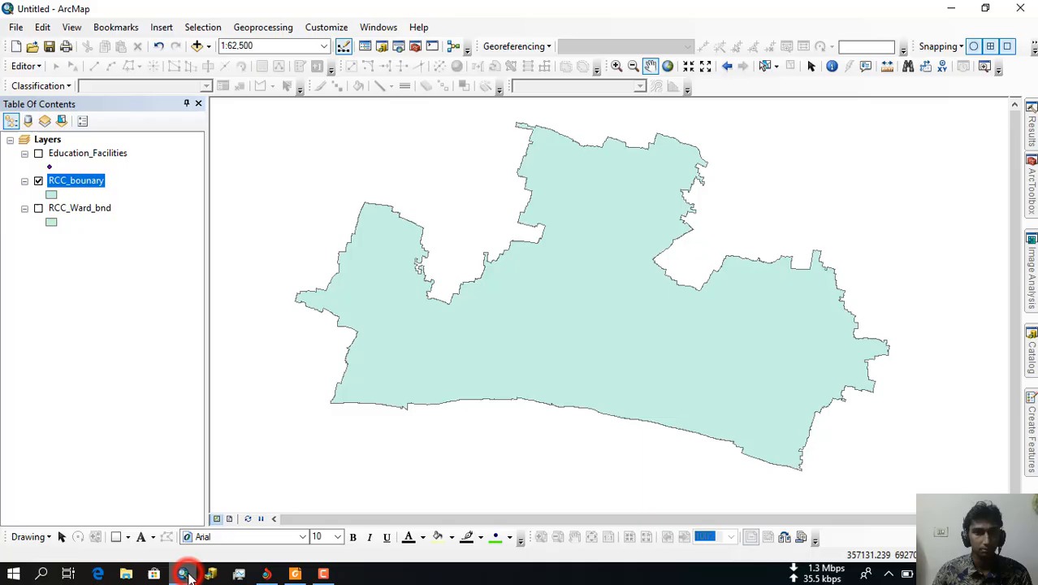
Step: Show the Education_Facilities layer again and set it as the input features of the Buffer geoprocessing tool
{"action": "left_click", "coordinate": [39, 153]}
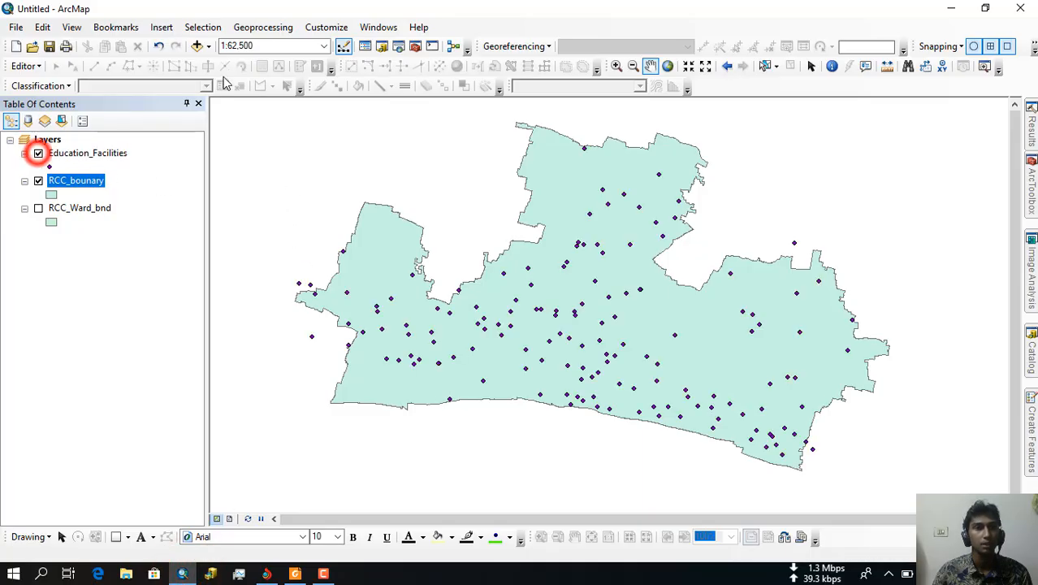
{"action": "left_click", "coordinate": [262, 25]}
{"action": "left_click", "coordinate": [266, 45]}
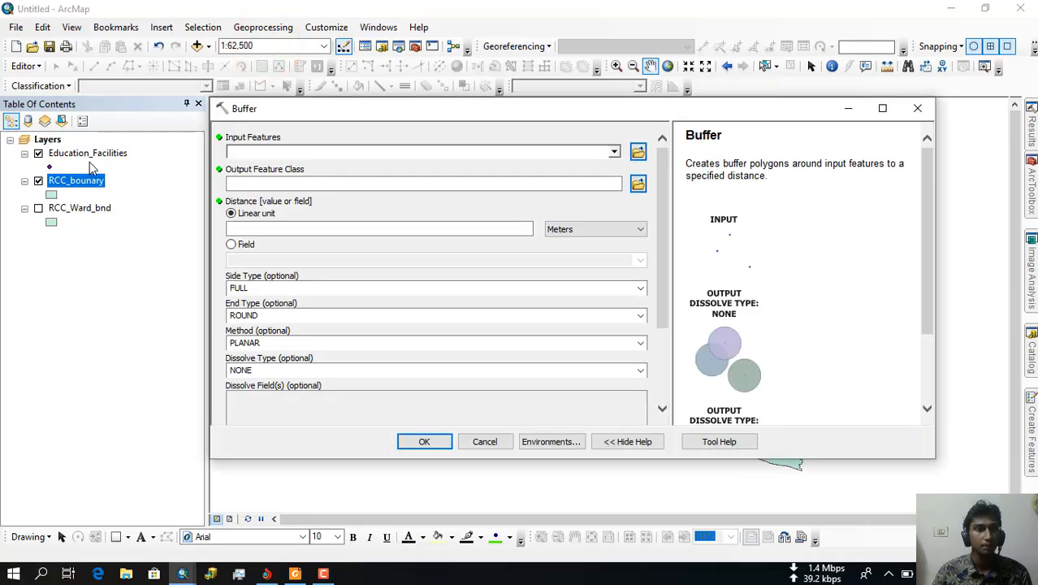
{"action": "left_click_drag", "start_coordinate": [97, 153], "coordinate": [281, 154]}
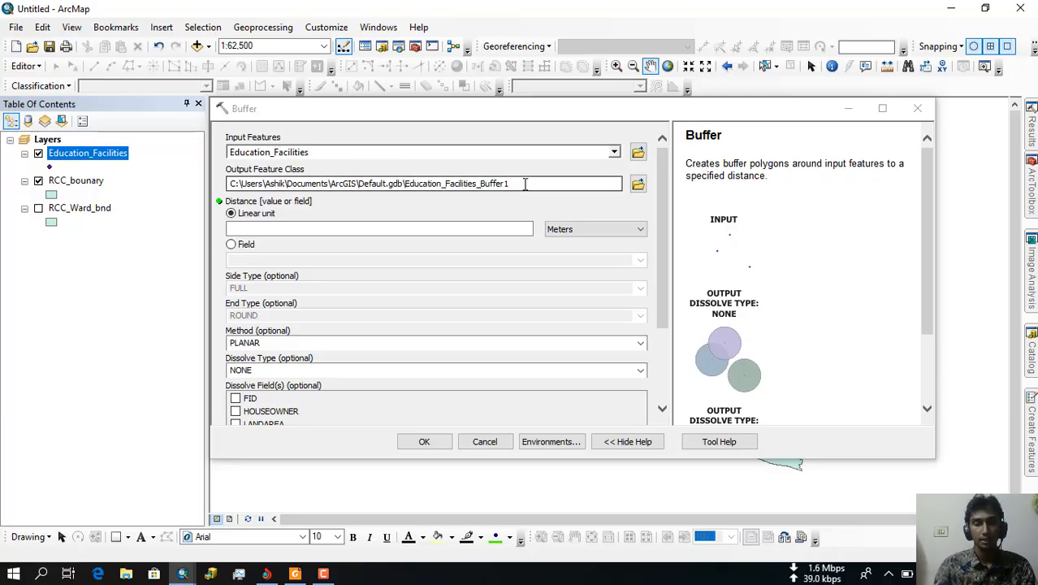
Step: Set the Buffer output feature class to Buffer1km in the RCC_educational_facility_distribution folder
{"action": "left_click", "coordinate": [638, 183]}
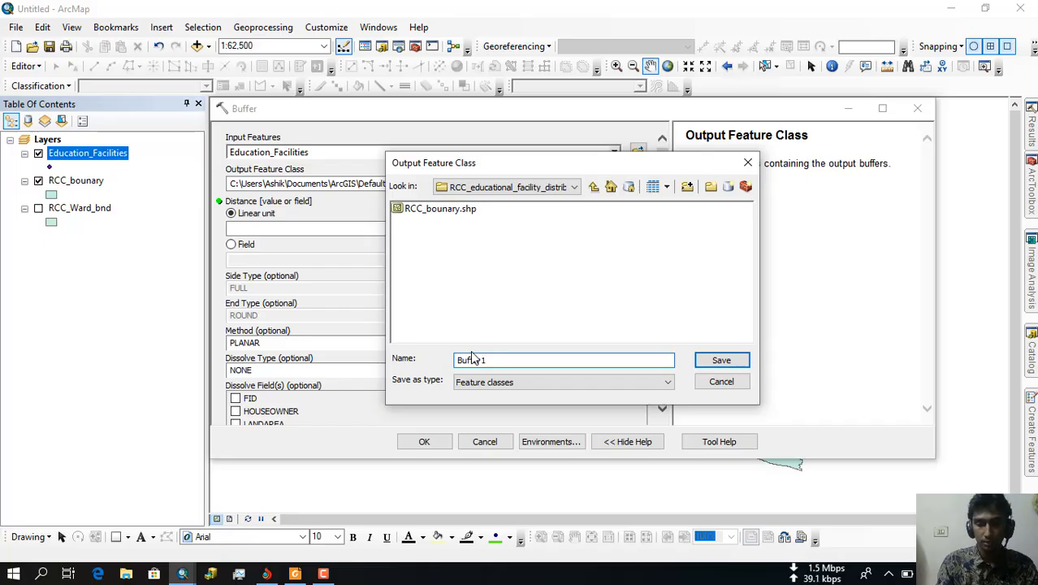
{"action": "type", "text": "K"}
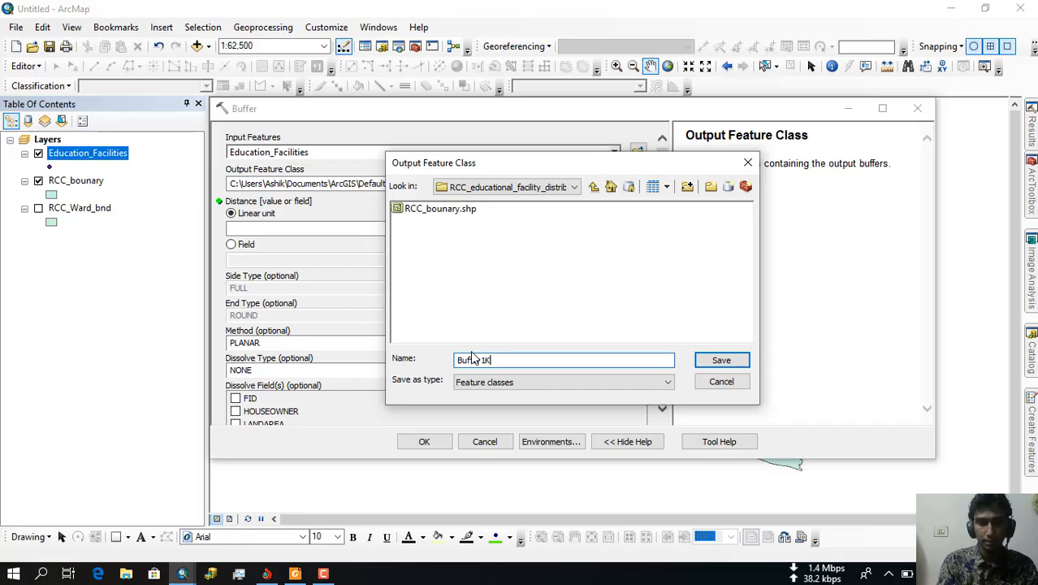
{"action": "type", "text": "km"}
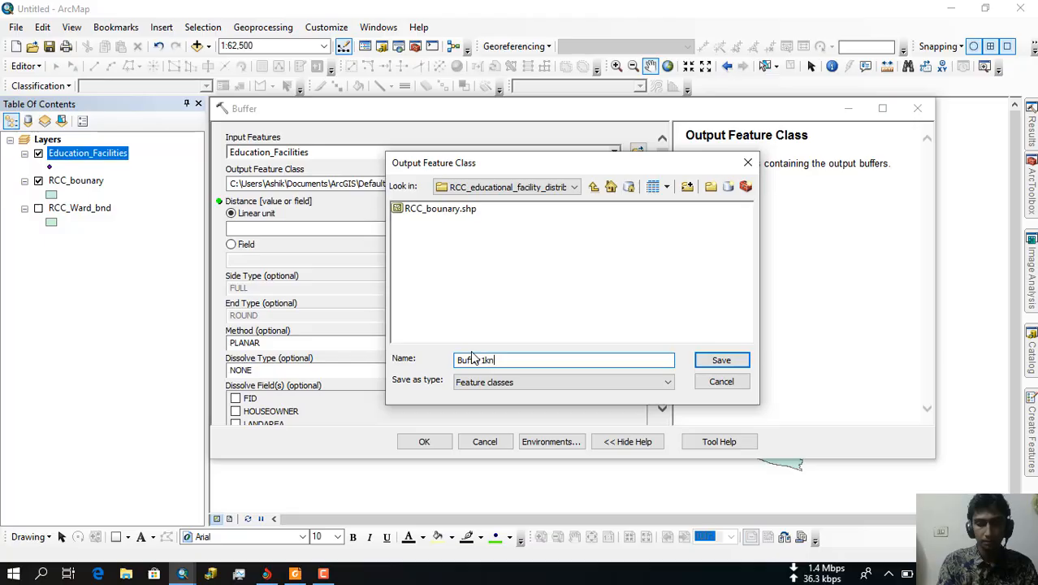
{"action": "type", "text": "m"}
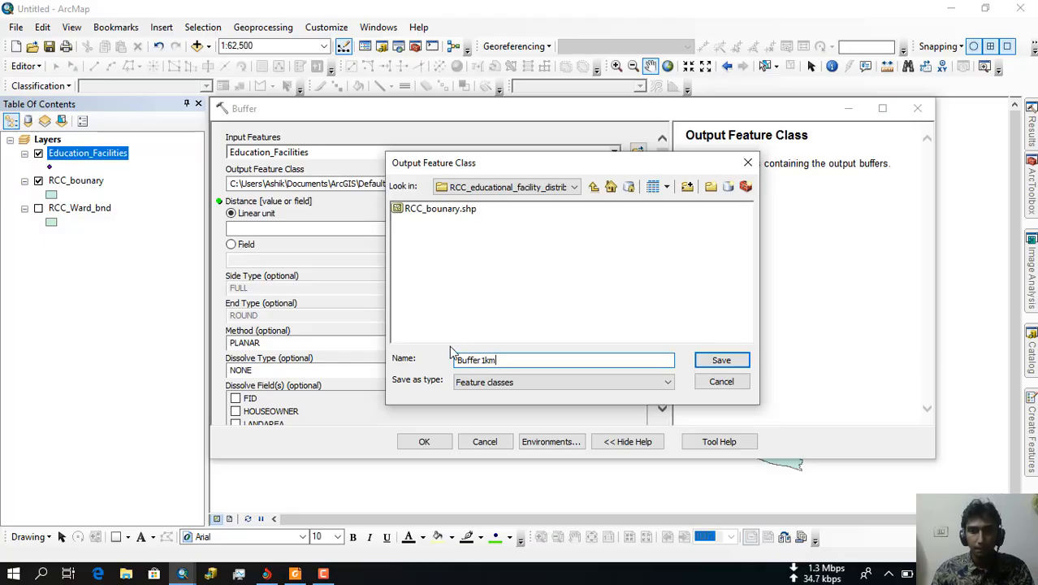
{"action": "left_click", "coordinate": [720, 360]}
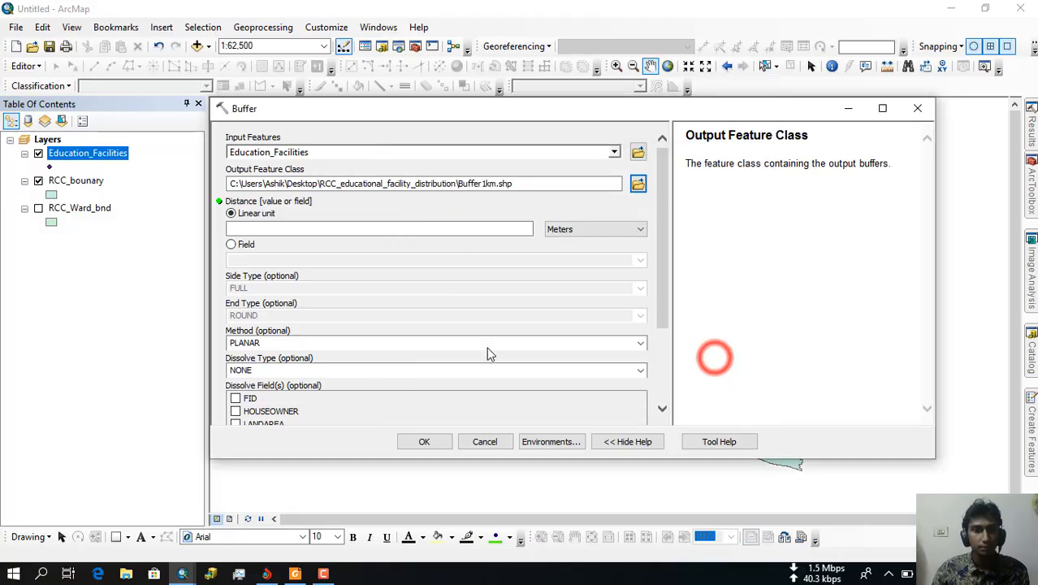
Step: Set the Buffer linear distance to 1000 meters and run the tool on the education facilities
{"action": "left_click", "coordinate": [287, 227]}
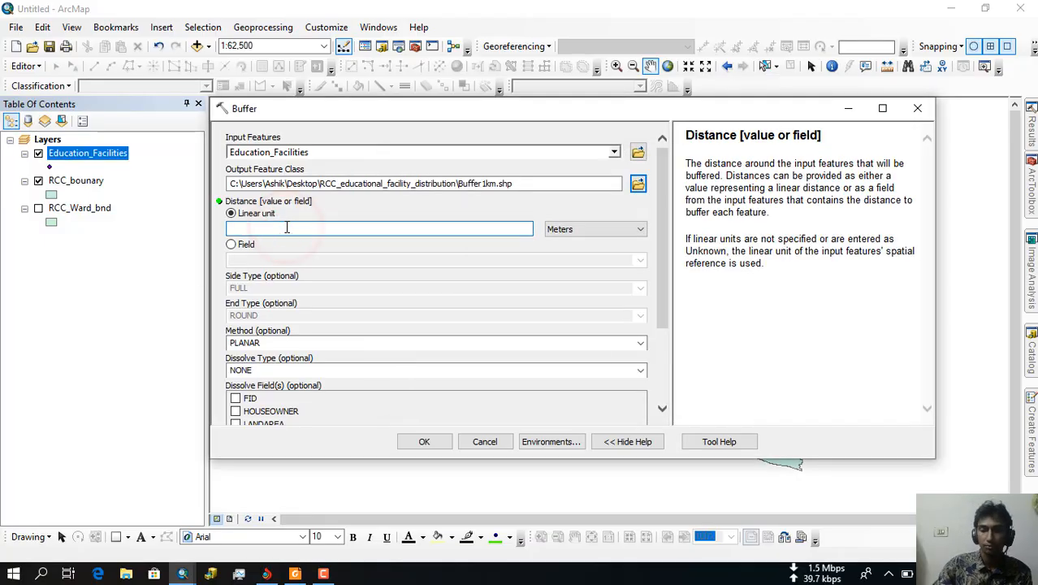
{"action": "type", "text": "1000"}
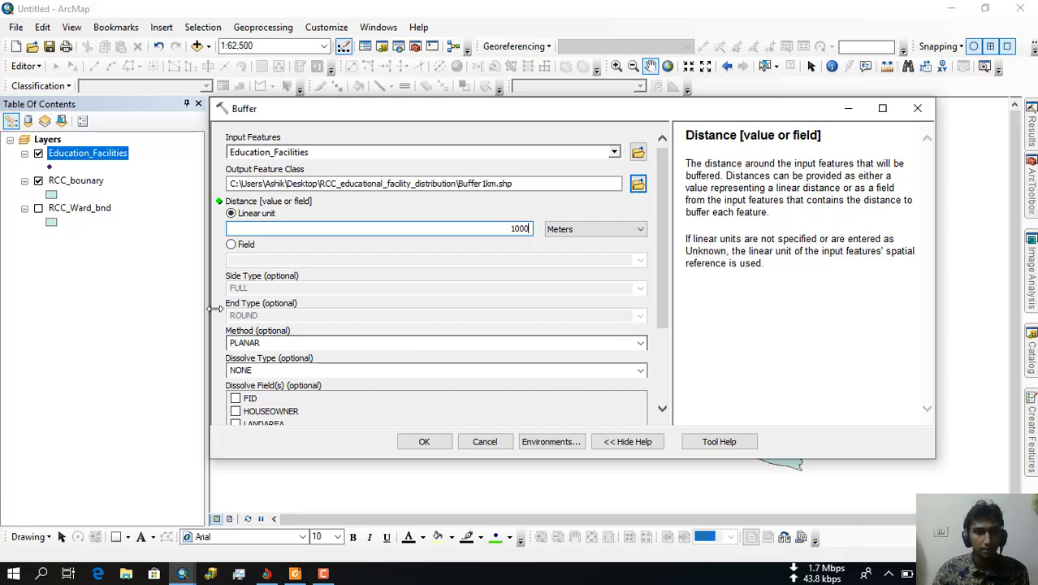
{"action": "left_click_drag", "start_coordinate": [662, 317], "coordinate": [665, 371]}
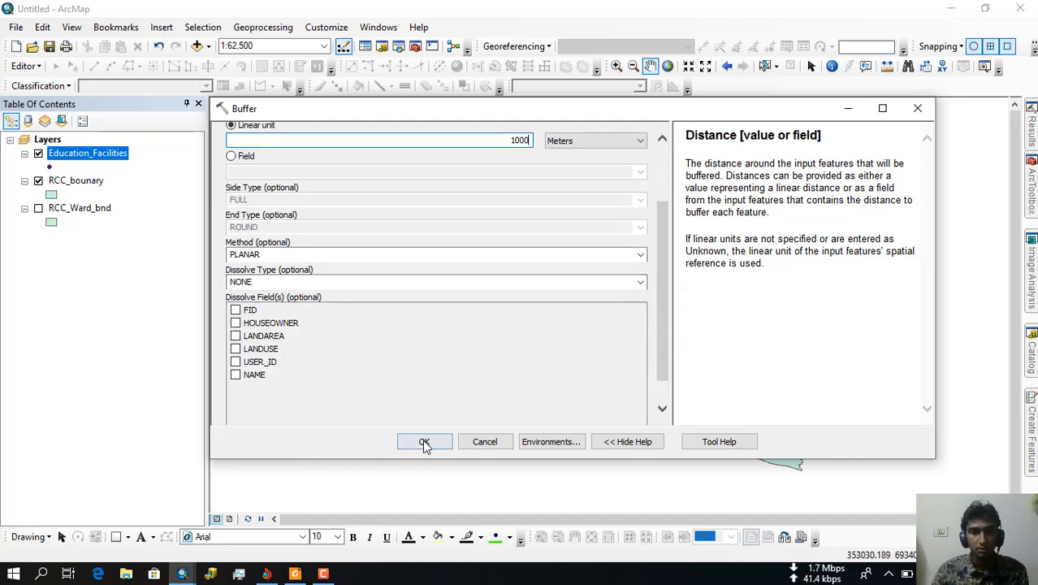
{"action": "left_click", "coordinate": [424, 443]}
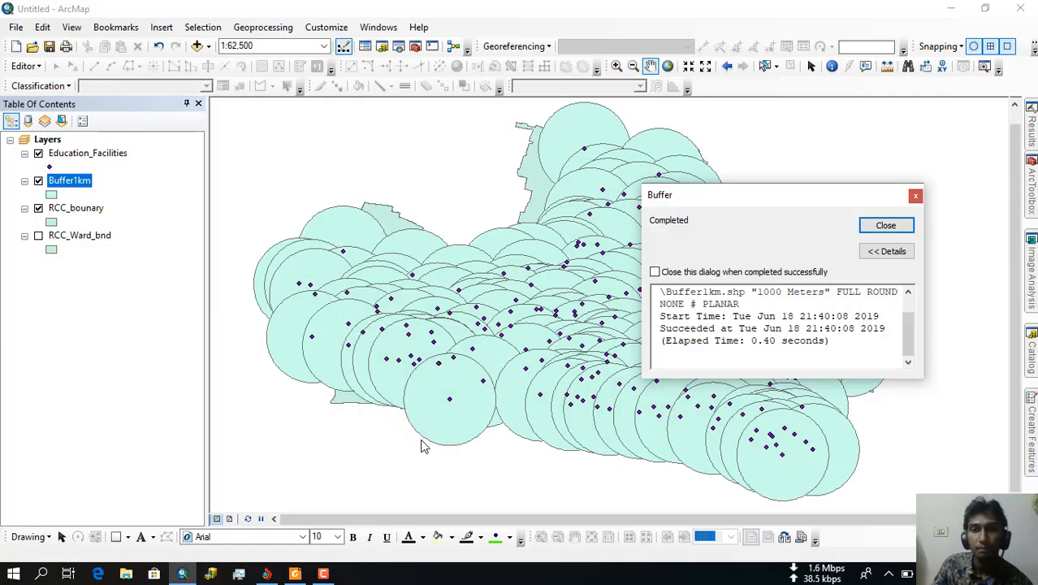
{"action": "left_click", "coordinate": [888, 225]}
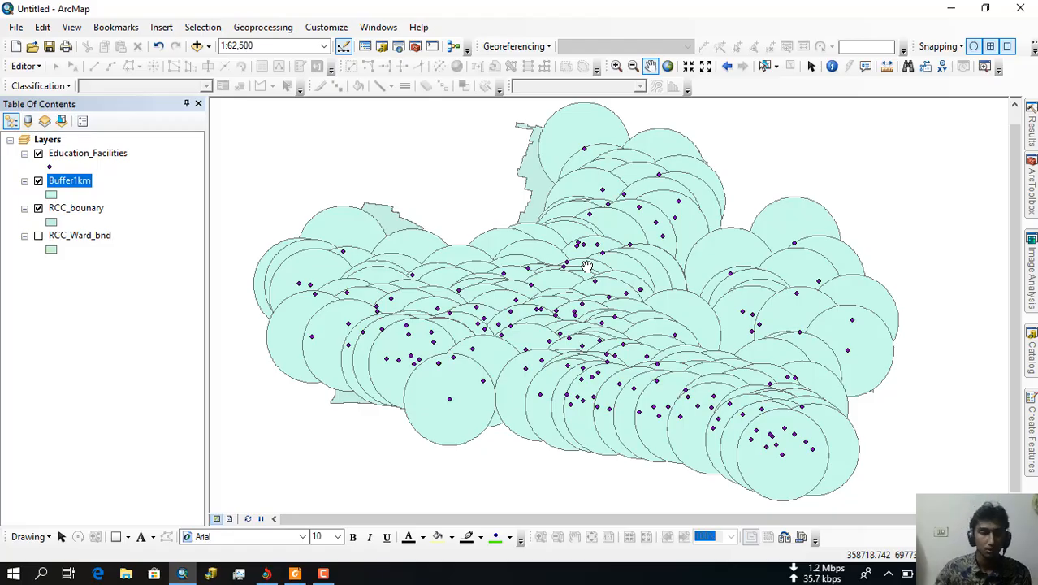
Step: Read the served, overserved and unserved area subtasks of task 2 in Foxit Reader and return to ArcMap
{"action": "left_click", "coordinate": [292, 570]}
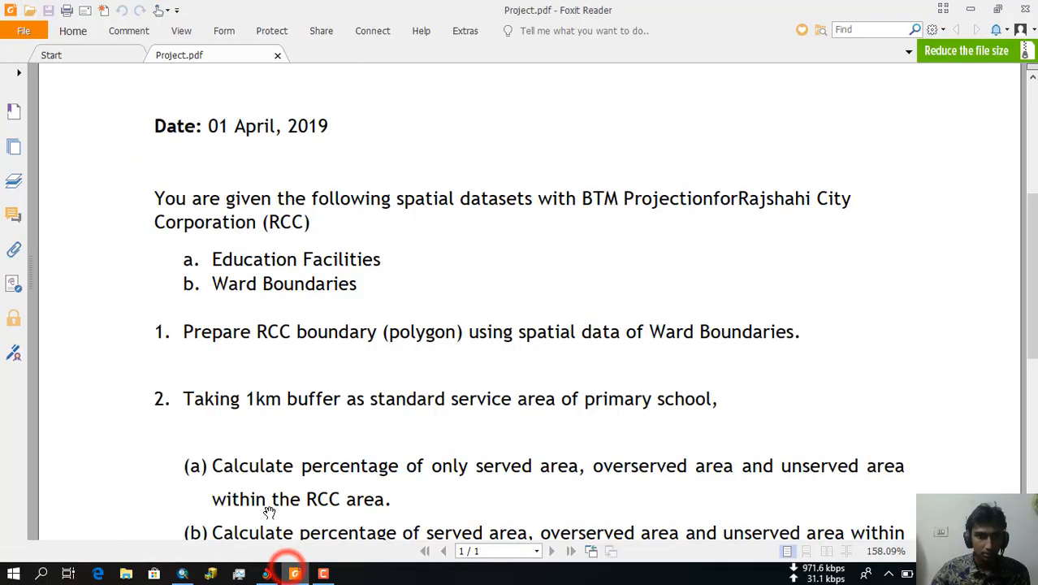
{"action": "scroll", "coordinate": [290, 418], "scroll_direction": "down", "scroll_amount": 5}
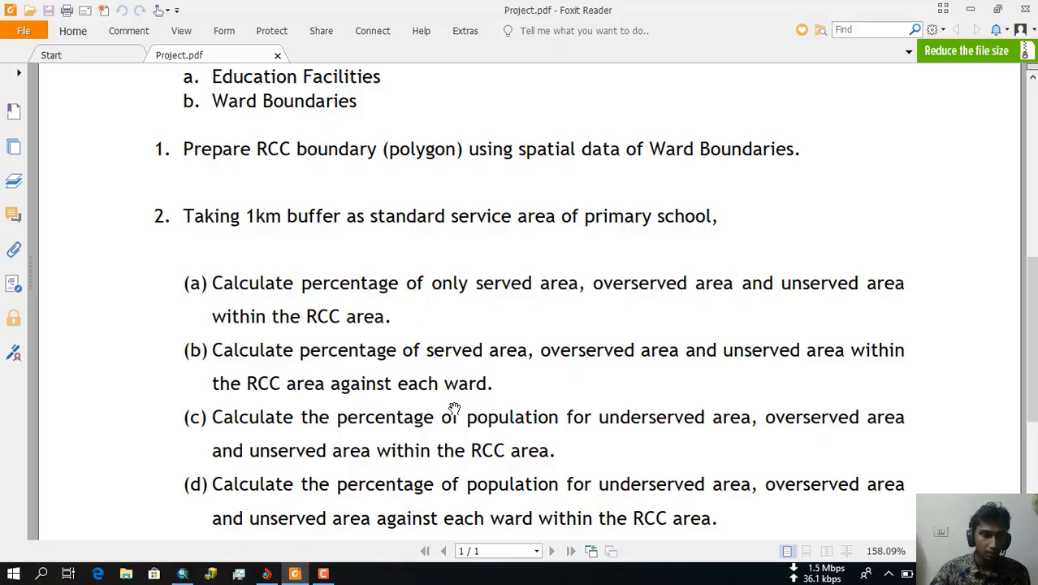
{"action": "left_click", "coordinate": [182, 574]}
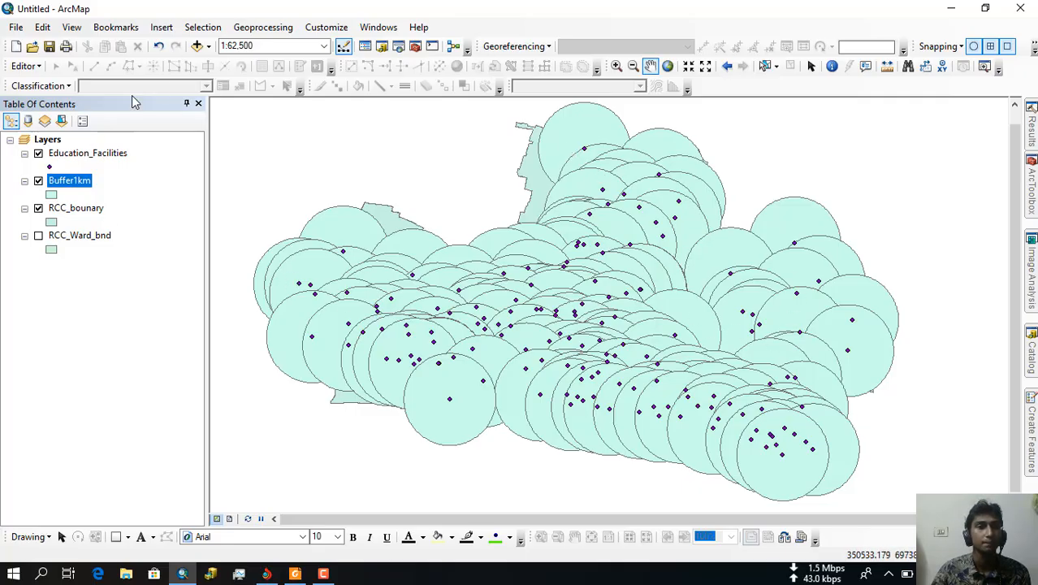
Step: Start the Dissolve geoprocessing tool with the Buffer1km layer as its input features
{"action": "left_click", "coordinate": [279, 32]}
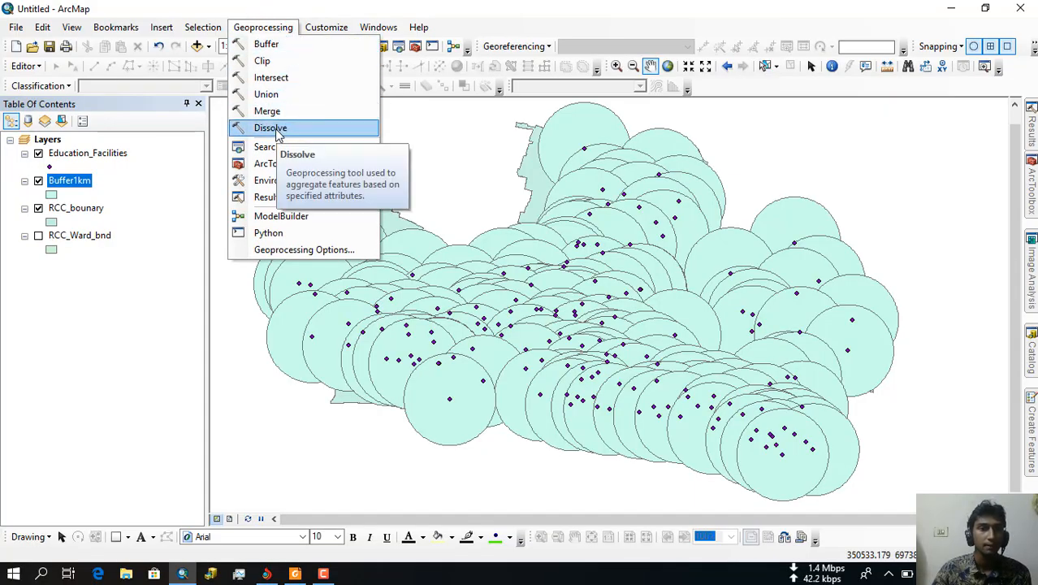
{"action": "left_click", "coordinate": [271, 128]}
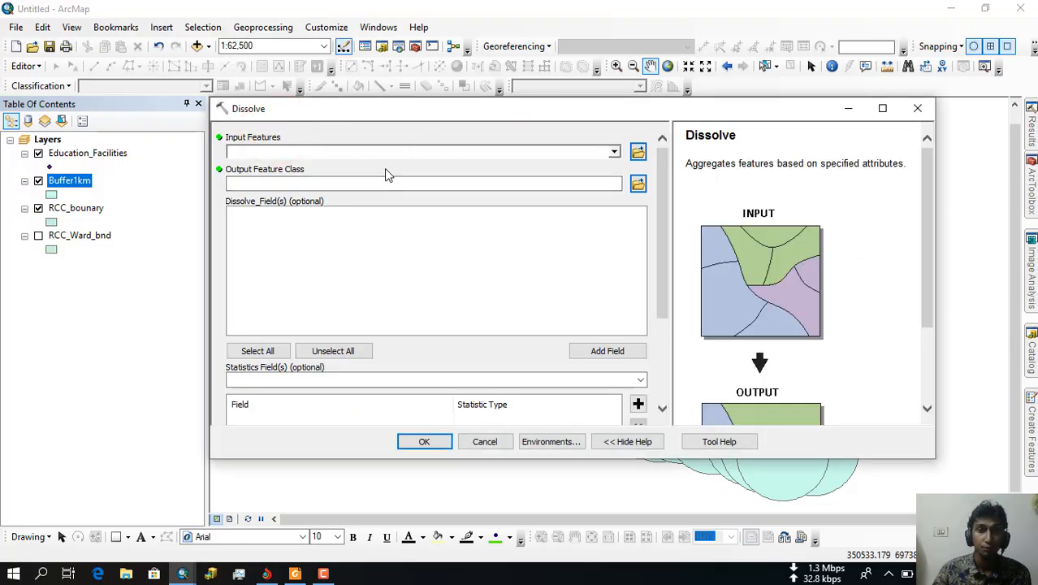
{"action": "left_click_drag", "start_coordinate": [245, 166], "coordinate": [262, 156]}
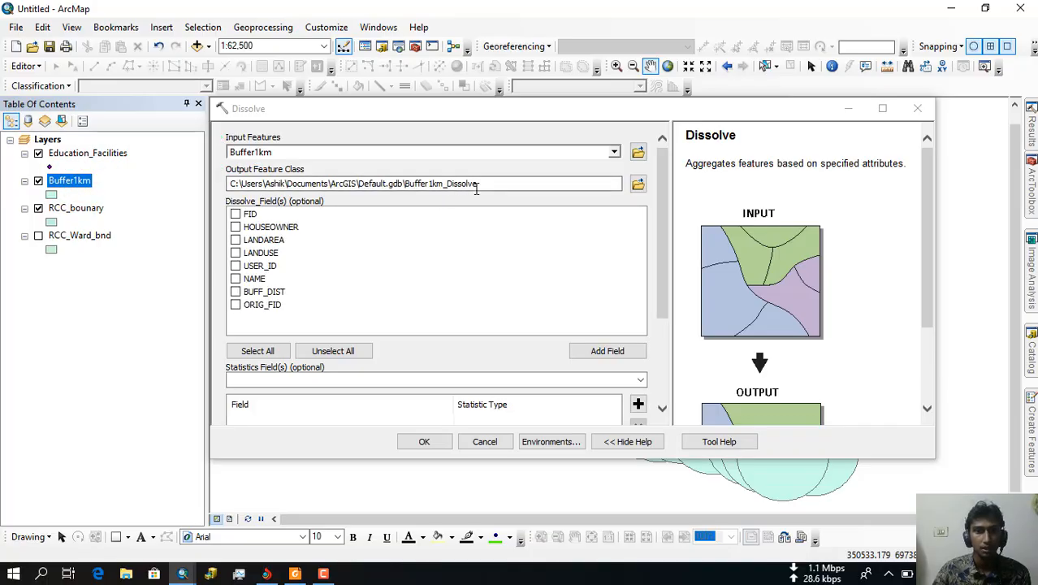
Step: Save the Dissolve output as Served_area_dissolve in the RCC_educational_facility_distribution folder and run the tool without any dissolve fields
{"action": "left_click", "coordinate": [637, 183]}
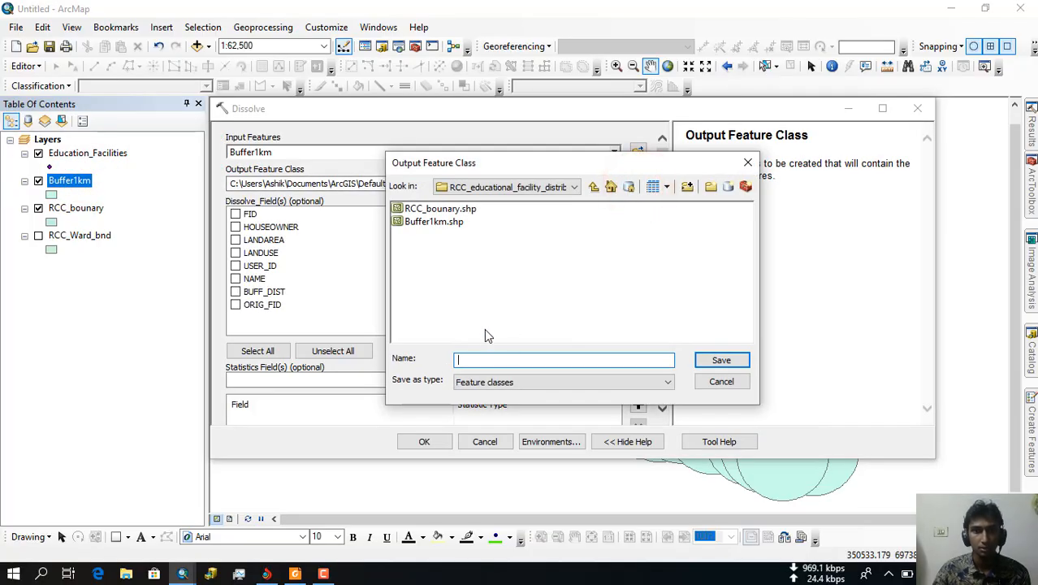
{"action": "type", "text": "Er"}
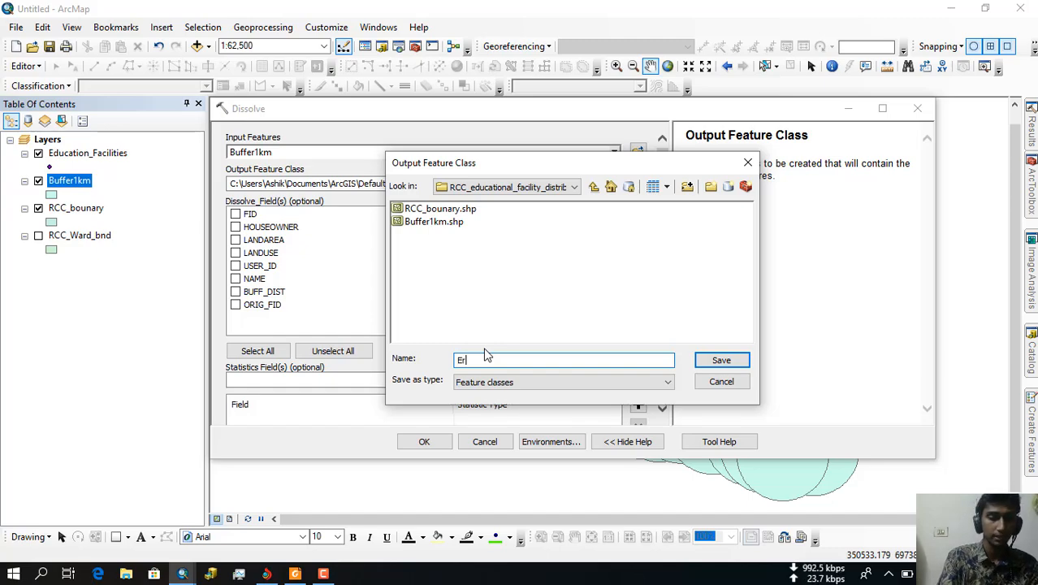
{"action": "type", "text": "ved"}
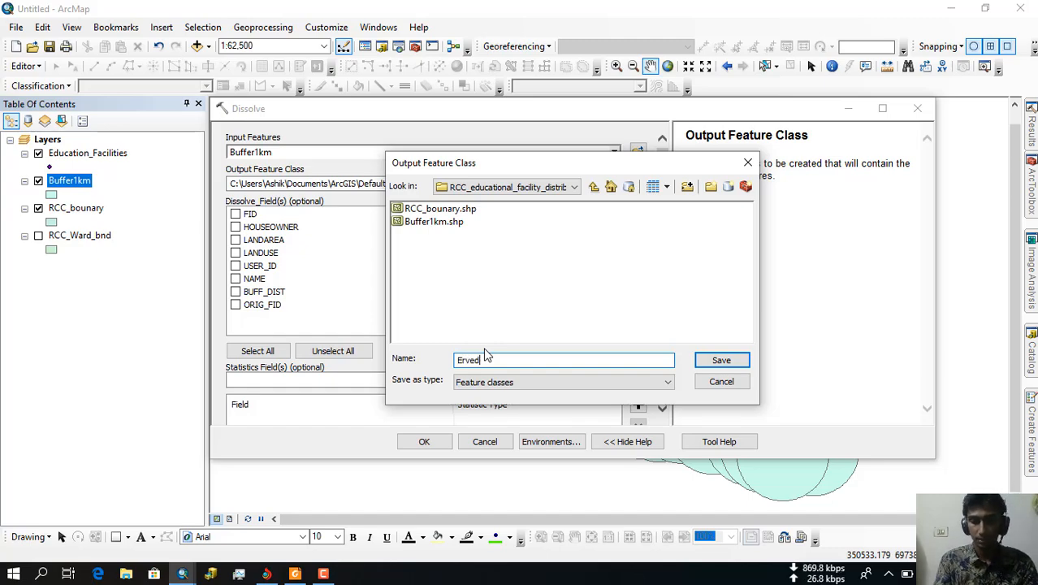
{"action": "key", "text": "BackSpace"}
{"action": "key", "text": "BackSpace"}
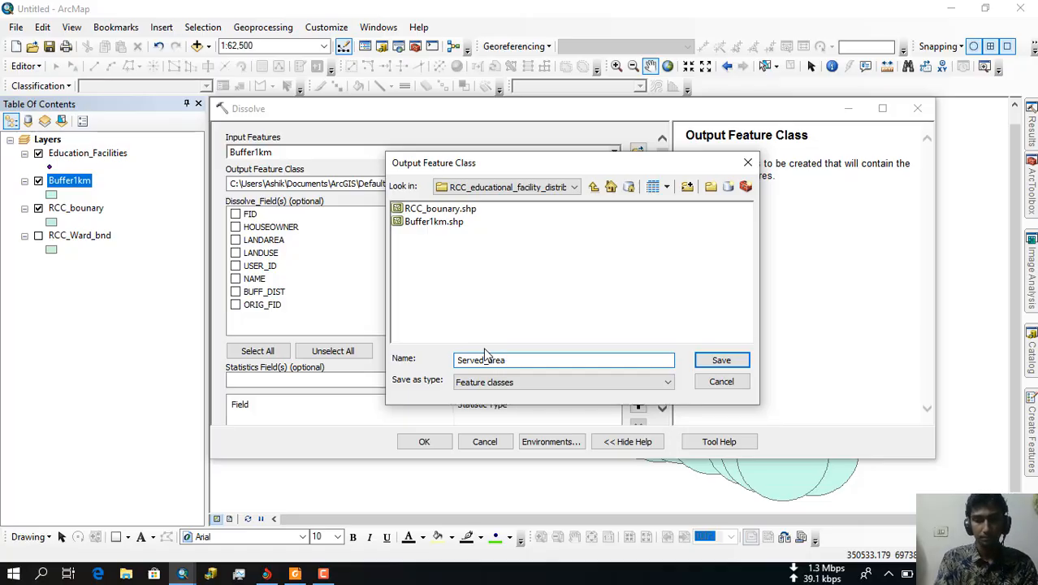
{"action": "type", "text": "_disso"}
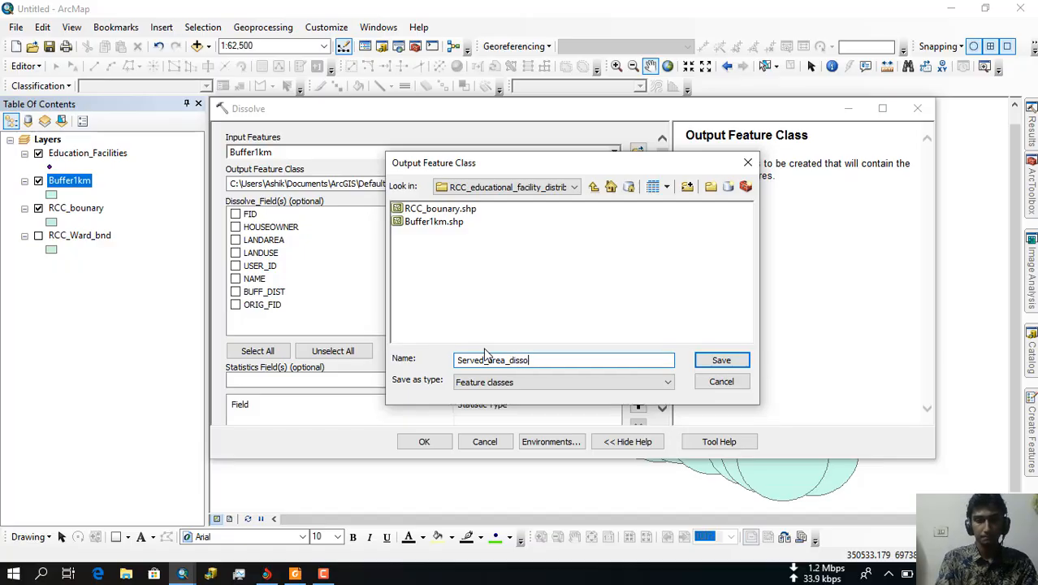
{"action": "type", "text": "lve"}
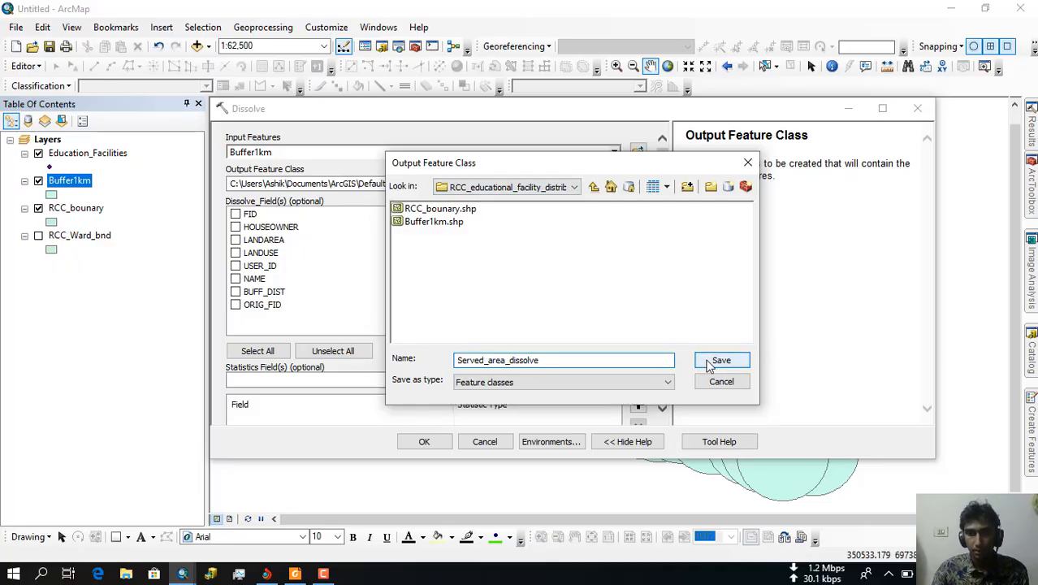
{"action": "left_click", "coordinate": [718, 361]}
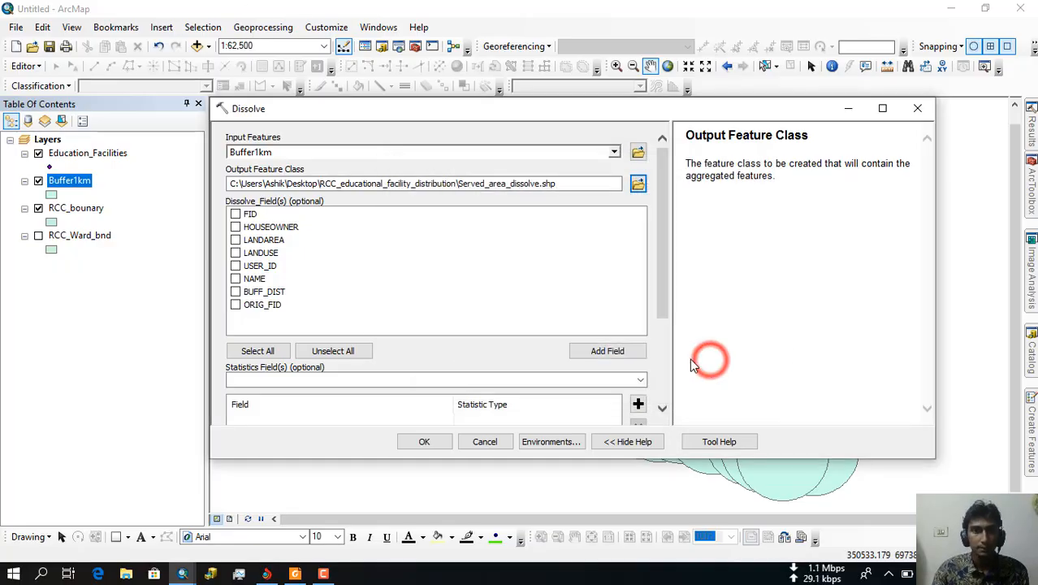
{"action": "left_click", "coordinate": [425, 441]}
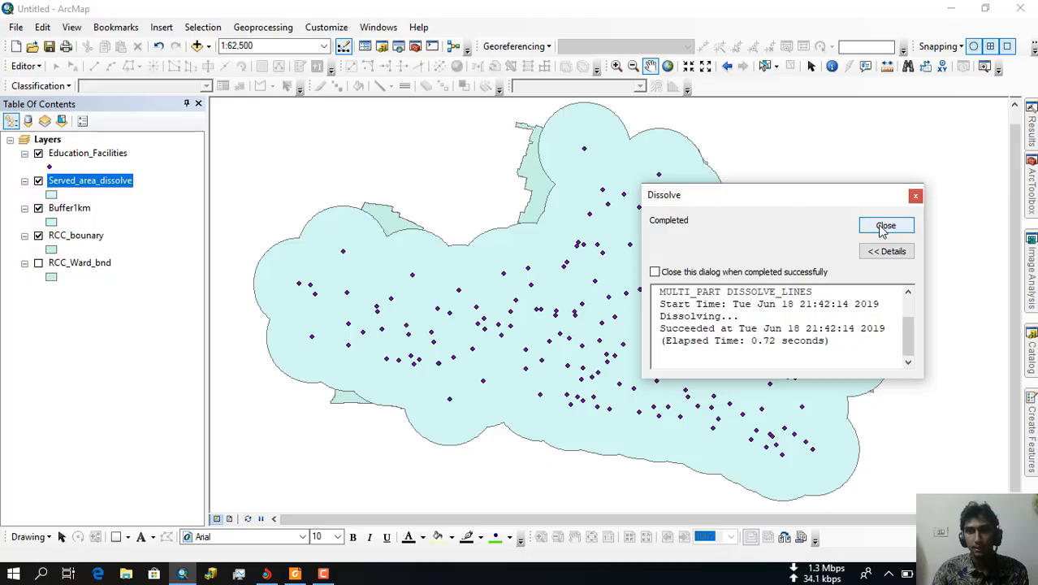
{"action": "left_click", "coordinate": [885, 227]}
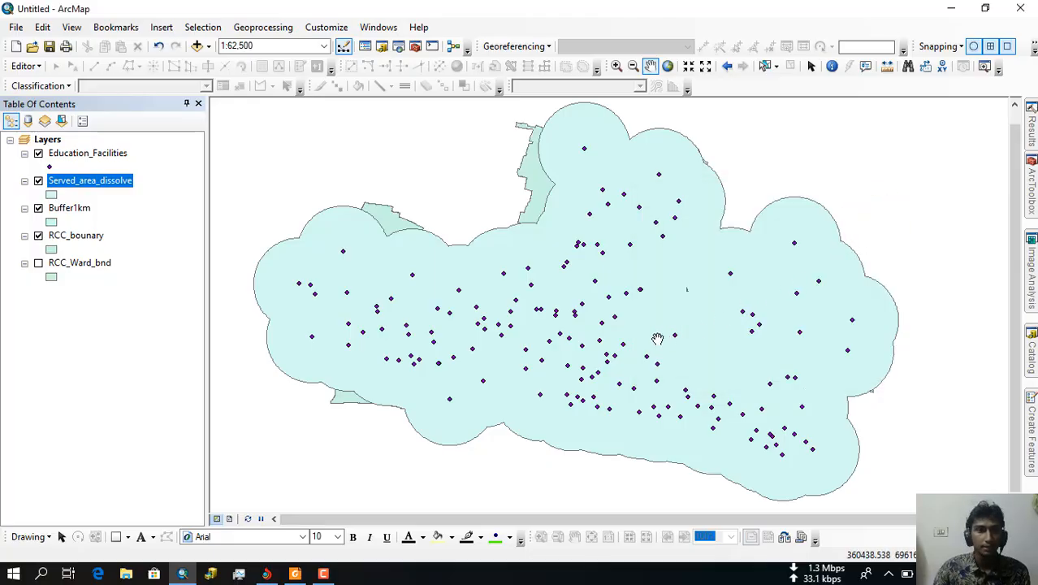
Step: Hide the Served_area_dissolve layer and add Buffer1km as the input feature of the Intersect geoprocessing tool
{"action": "left_click", "coordinate": [38, 180]}
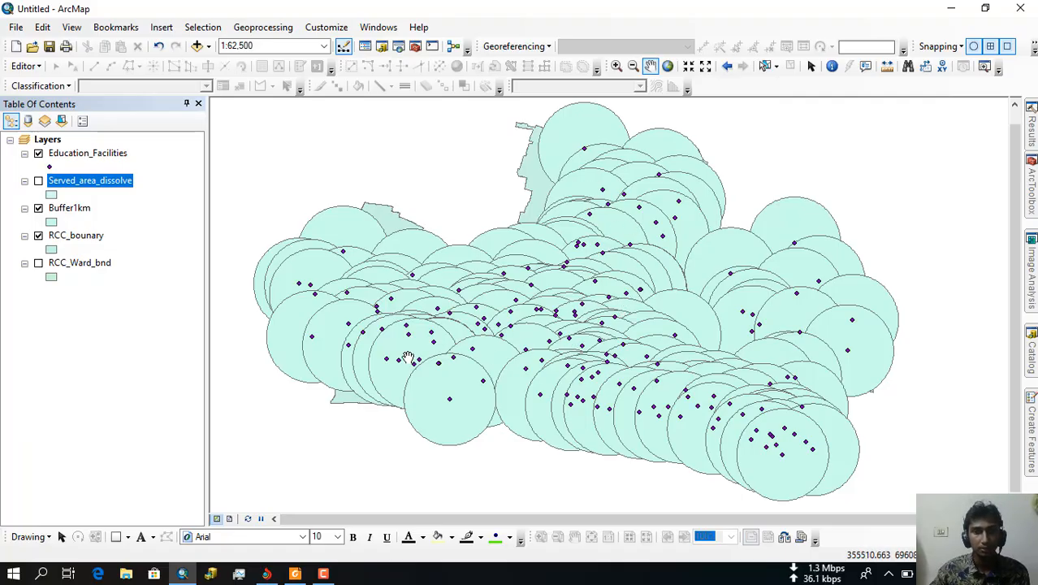
{"action": "left_click", "coordinate": [292, 28]}
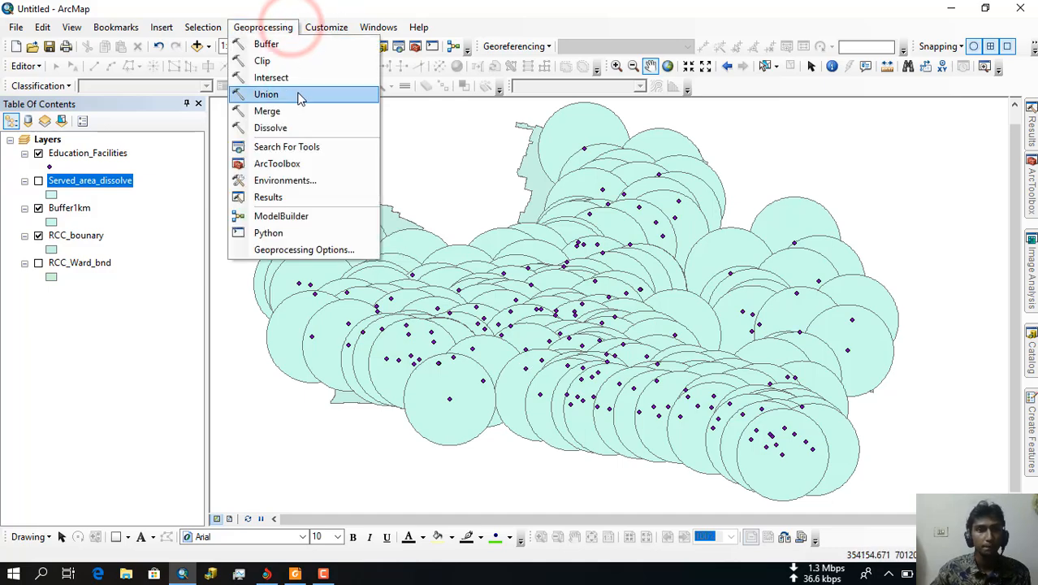
{"action": "left_click", "coordinate": [298, 78]}
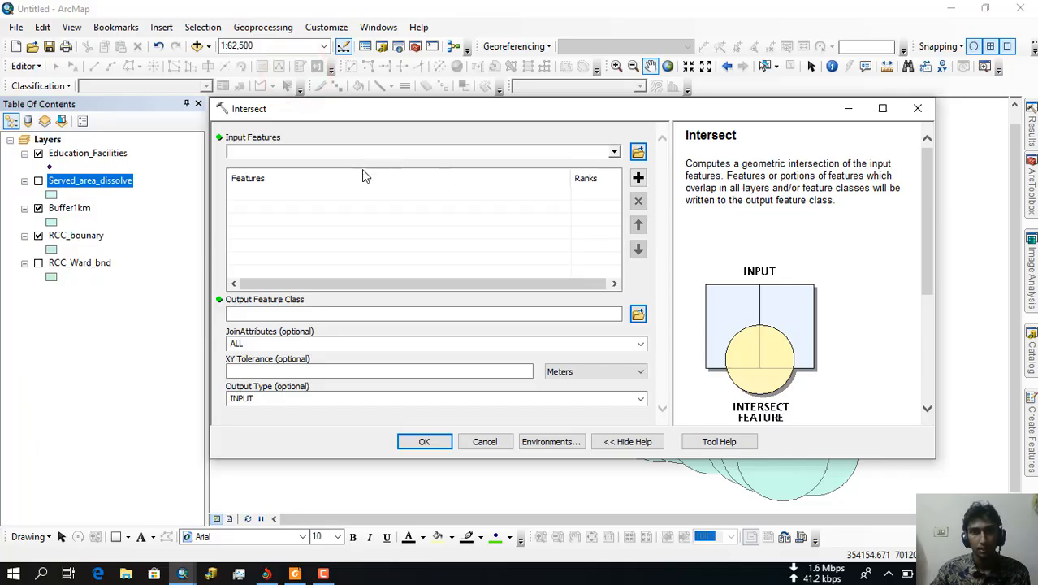
{"action": "scroll", "coordinate": [780, 191], "scroll_direction": "down", "scroll_amount": 2}
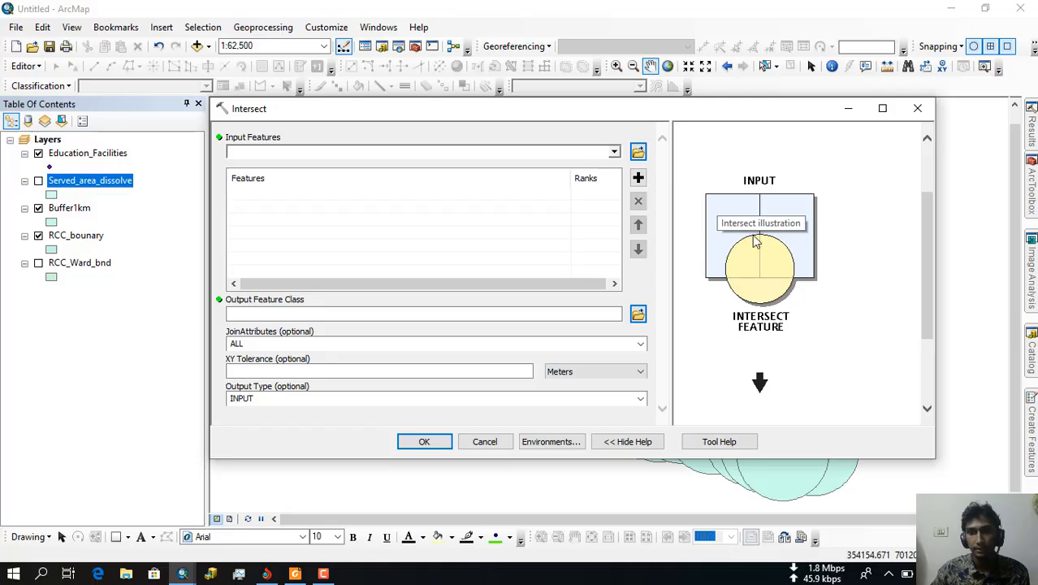
{"action": "scroll", "coordinate": [778, 299], "scroll_direction": "down", "scroll_amount": 3}
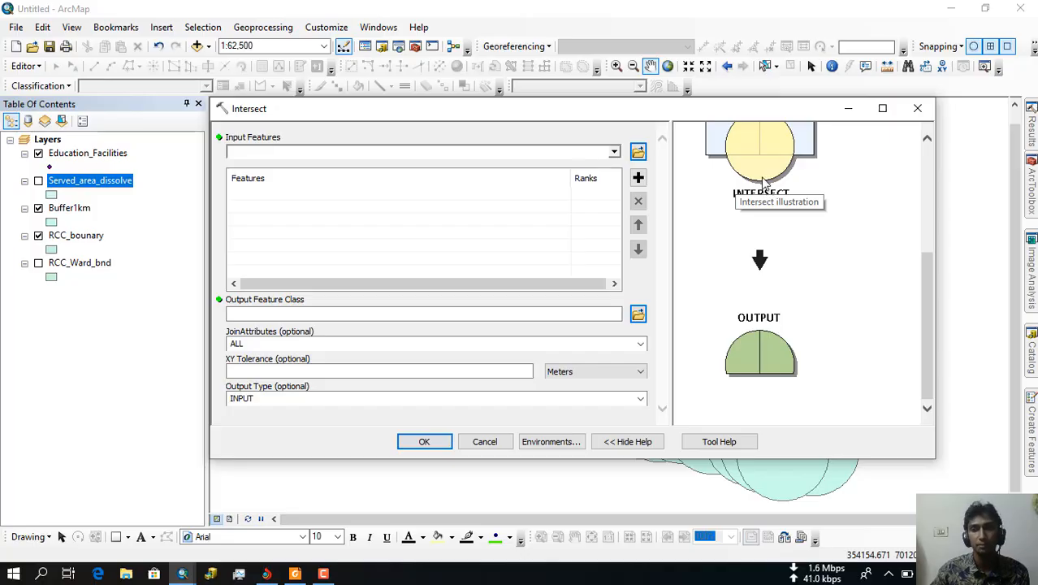
{"action": "left_click_drag", "start_coordinate": [719, 108], "coordinate": [208, 134]}
{"action": "left_click_drag", "start_coordinate": [271, 143], "coordinate": [193, 153]}
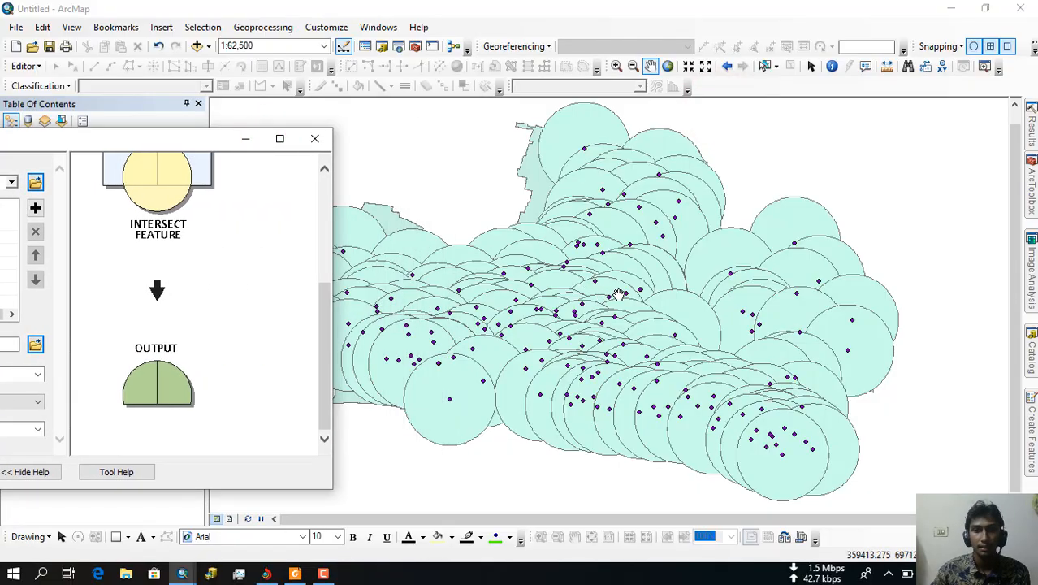
{"action": "left_click_drag", "start_coordinate": [185, 143], "coordinate": [567, 125]}
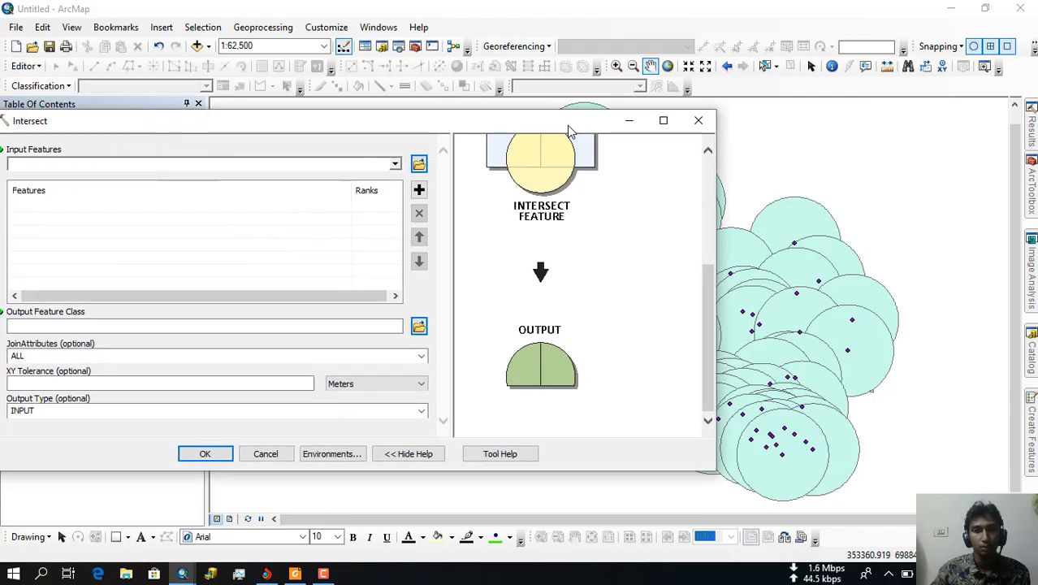
{"action": "left_click_drag", "start_coordinate": [512, 125], "coordinate": [667, 111]}
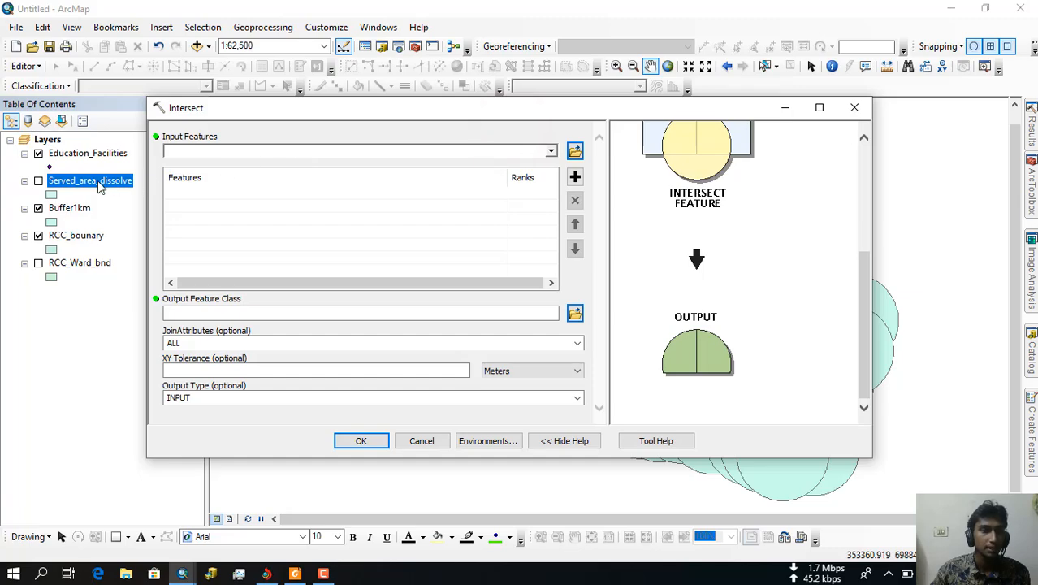
{"action": "left_click_drag", "start_coordinate": [77, 213], "coordinate": [260, 153]}
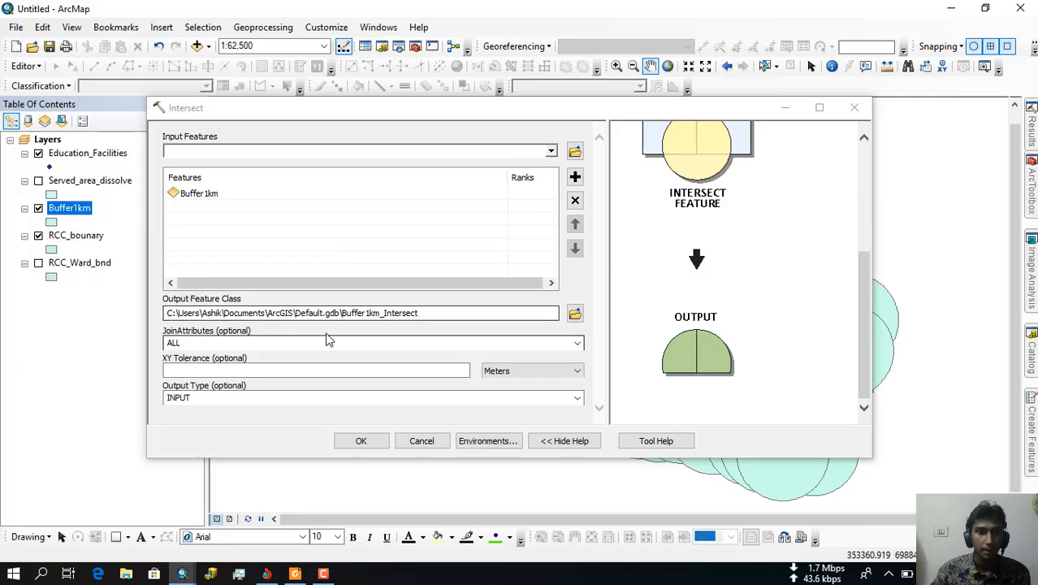
Step: Save the Intersect output as OverSERved_UNdiss in the RCC_educational_facility_distribution folder and run the tool
{"action": "left_click", "coordinate": [574, 314]}
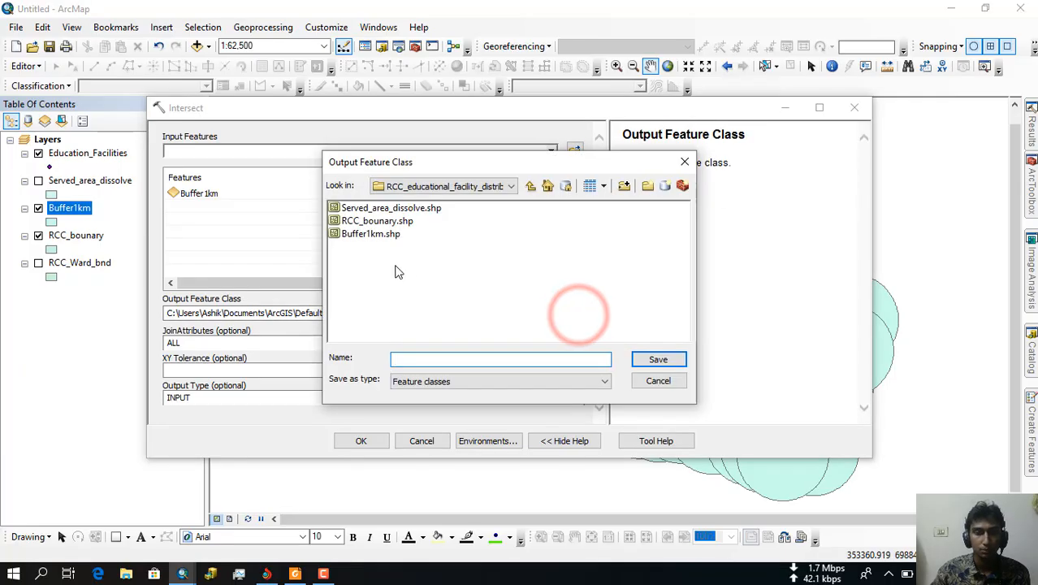
{"action": "left_click", "coordinate": [421, 357]}
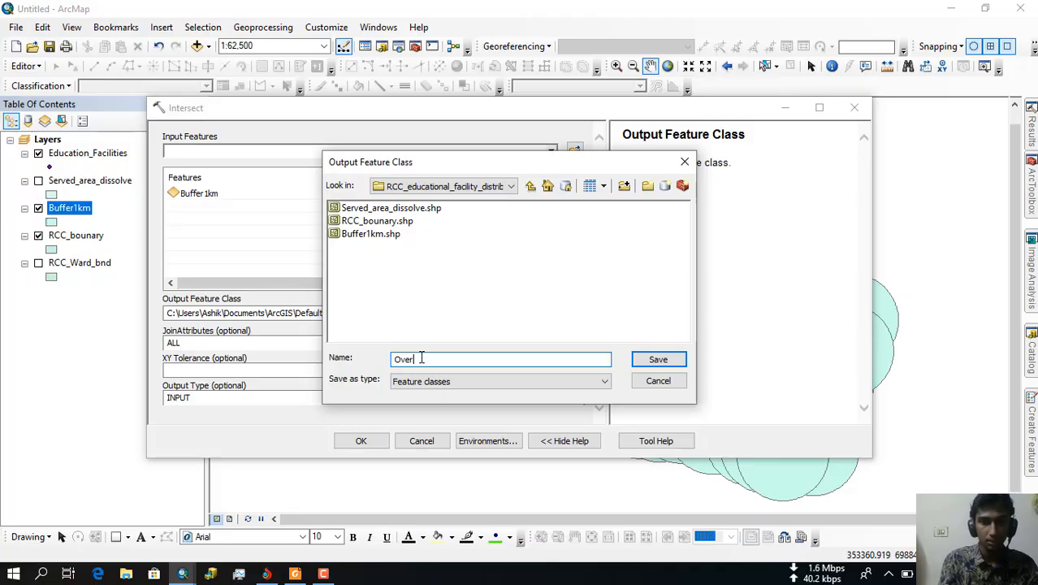
{"action": "type", "text": "OverSer"}
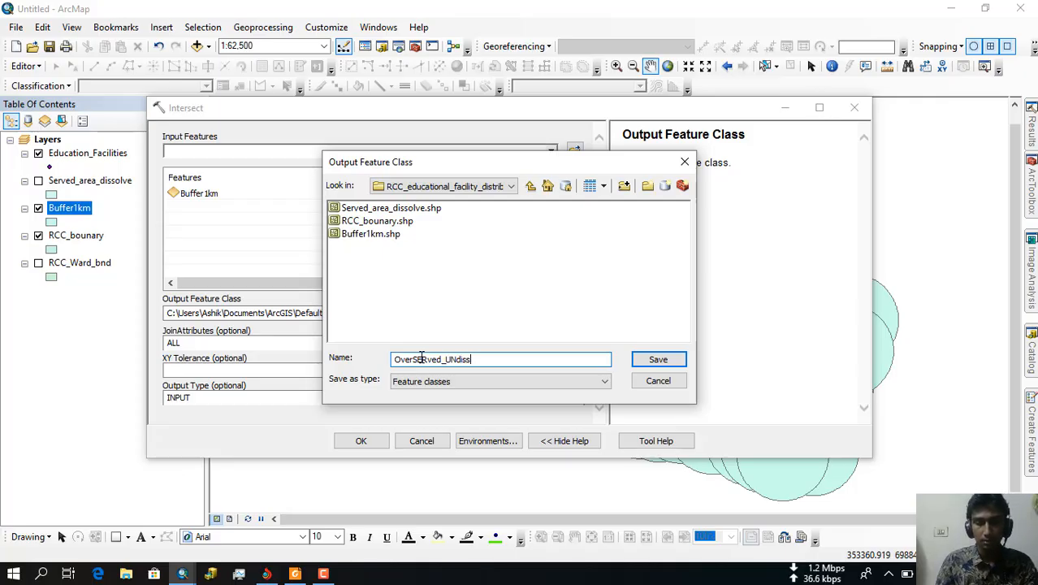
{"action": "left_click", "coordinate": [657, 359]}
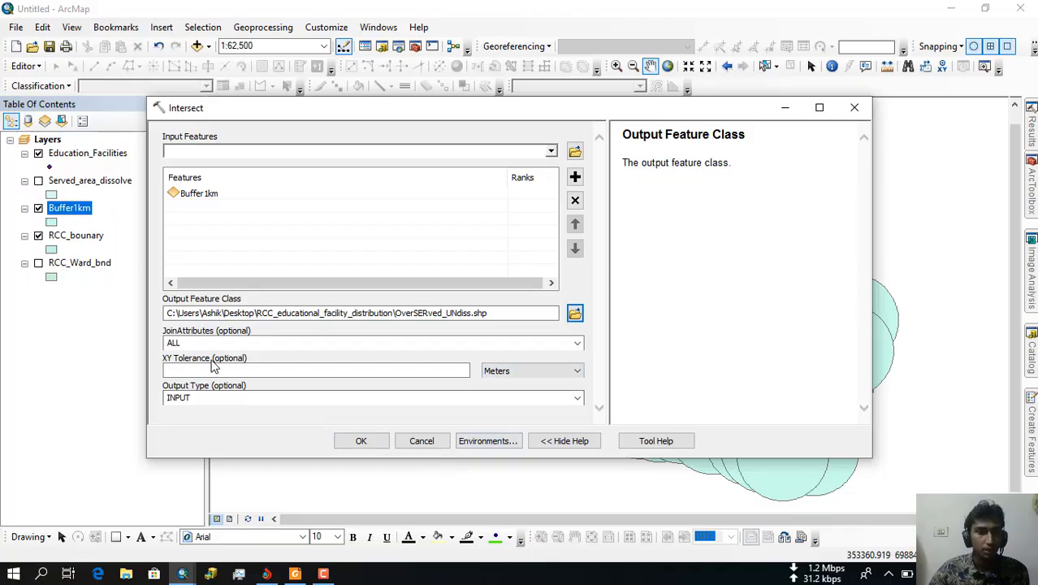
{"action": "left_click", "coordinate": [363, 441]}
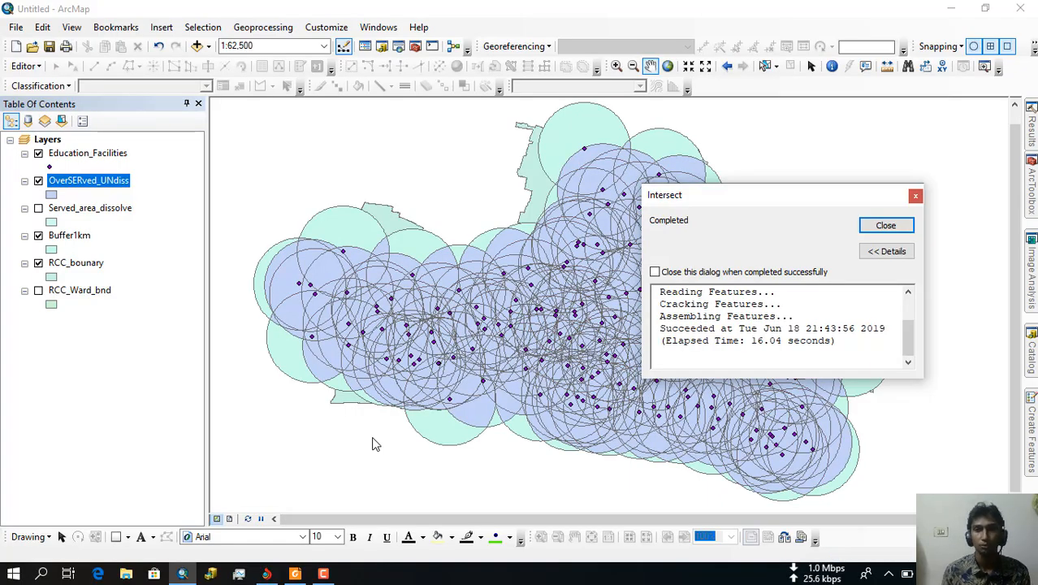
{"action": "left_click", "coordinate": [886, 226]}
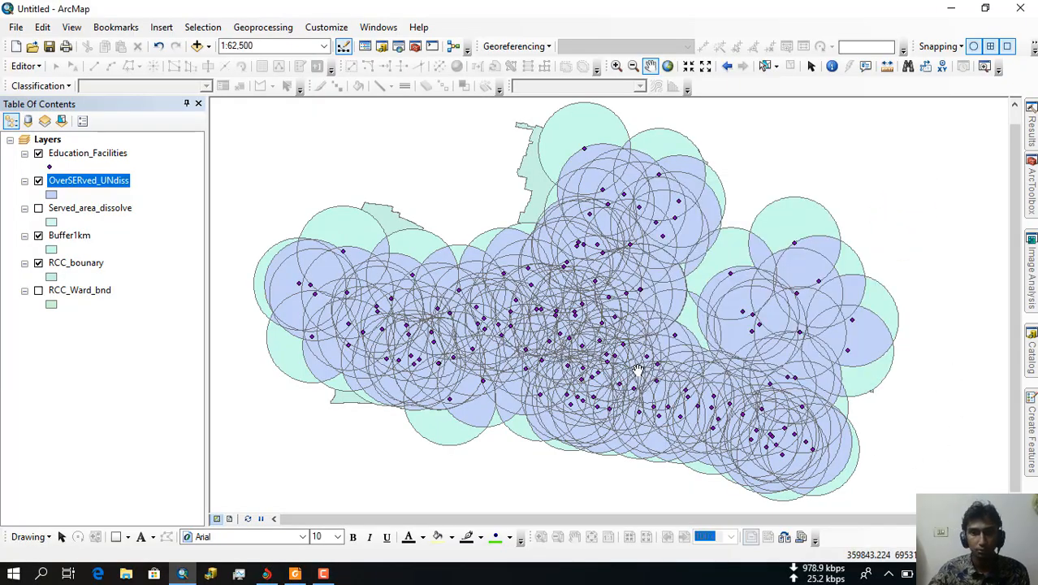
Step: Start the Dissolve geoprocessing tool with the OverSERved_UNdiss layer as its input features
{"action": "scroll", "coordinate": [615, 365], "scroll_direction": "up", "scroll_amount": 1}
{"action": "scroll", "coordinate": [559, 367], "scroll_direction": "down", "scroll_amount": 1}
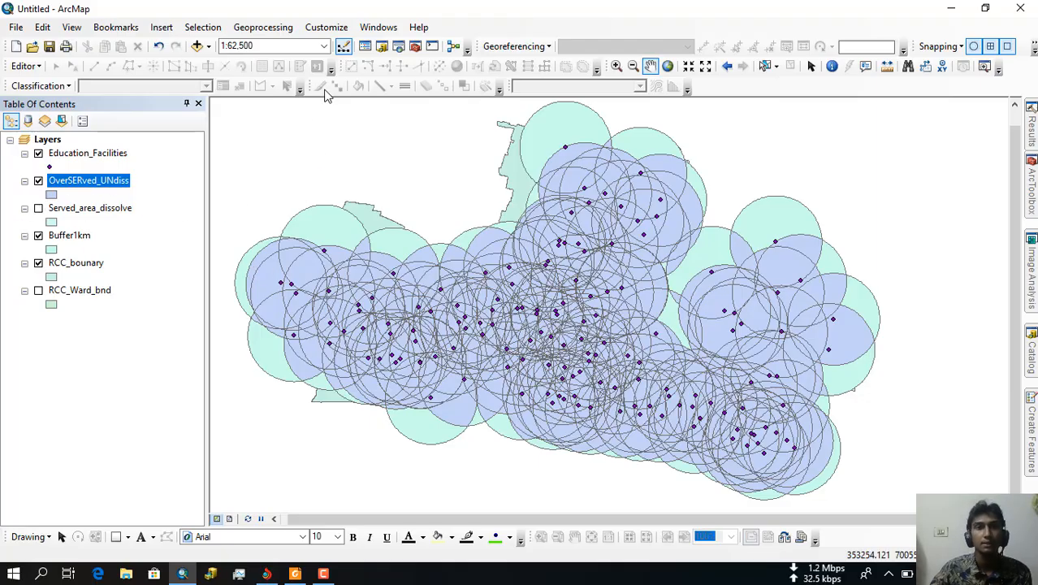
{"action": "left_click", "coordinate": [266, 28]}
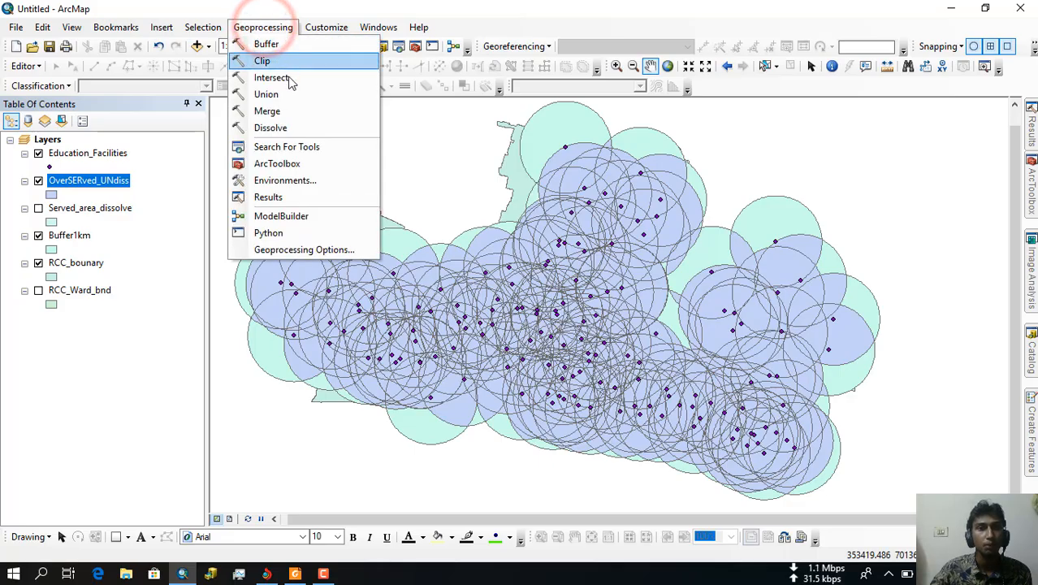
{"action": "left_click", "coordinate": [289, 129]}
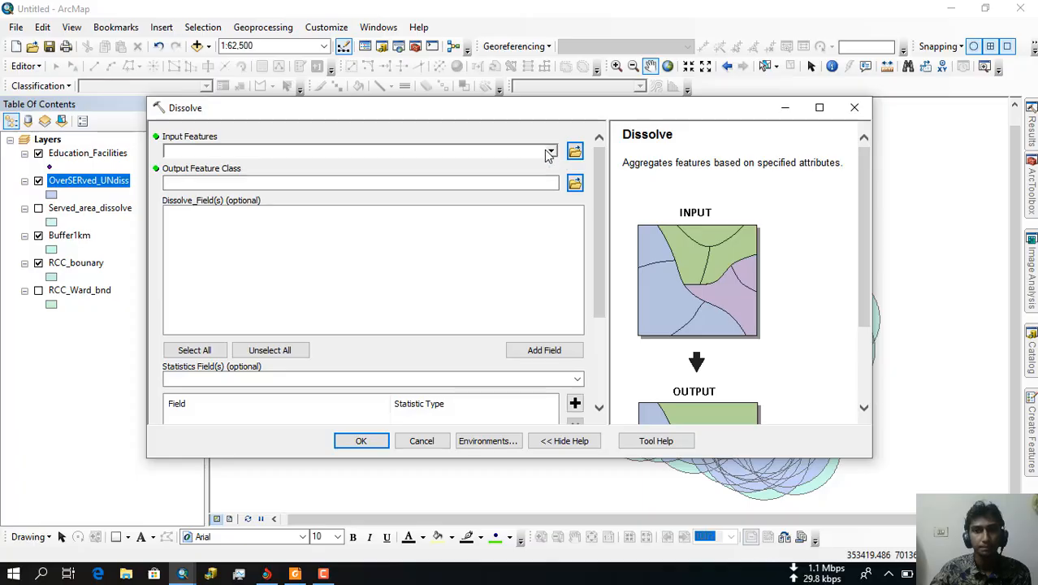
{"action": "left_click", "coordinate": [550, 152]}
{"action": "left_click", "coordinate": [262, 180]}
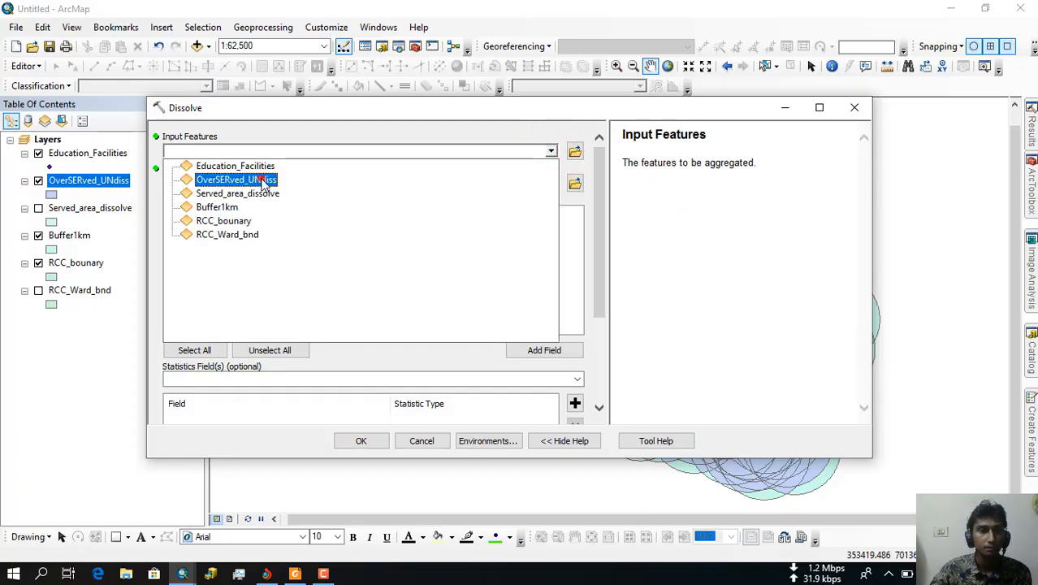
Step: Save the Dissolve output as OverSERved_diss.shp in the RCC_educational_facility_distribution folder and run the tool without any dissolve fields
{"action": "left_click", "coordinate": [574, 181]}
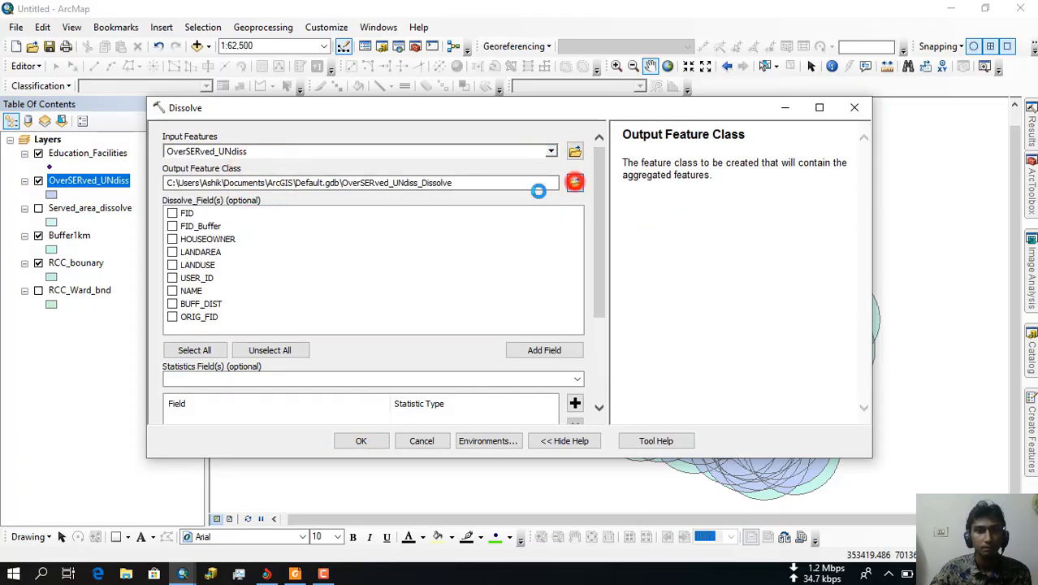
{"action": "left_click", "coordinate": [391, 234]}
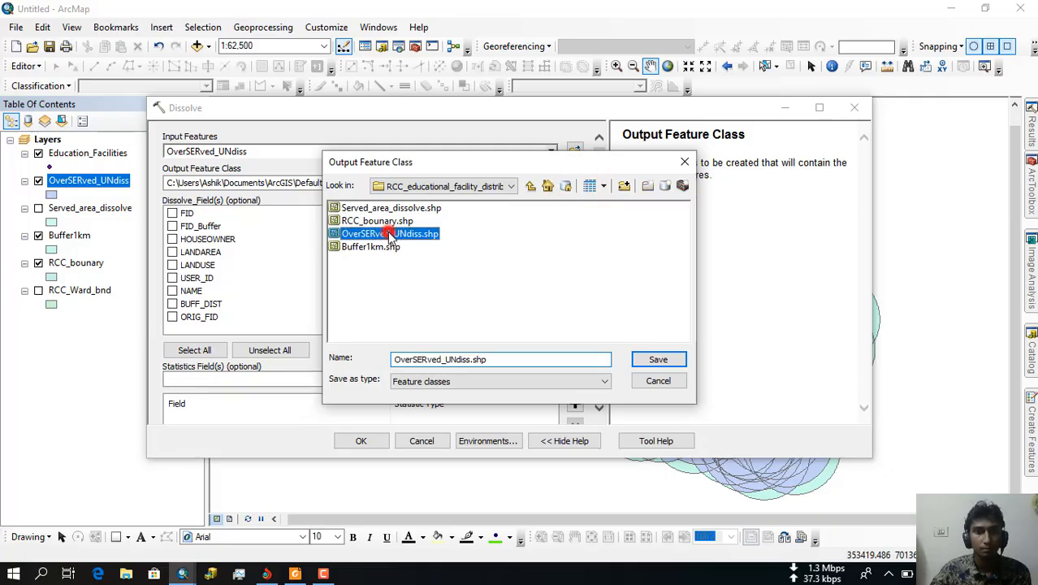
{"action": "left_click", "coordinate": [456, 358]}
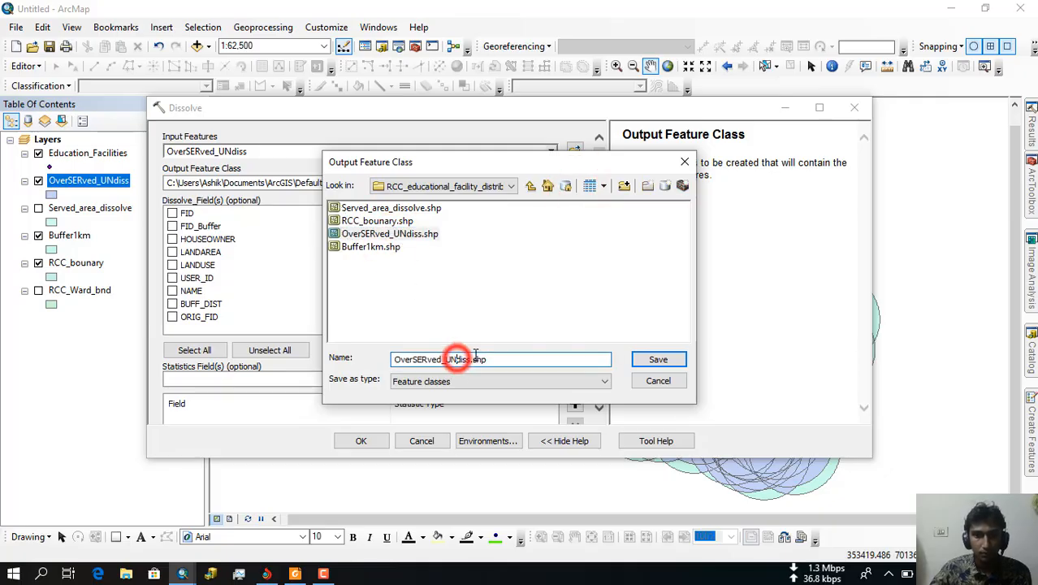
{"action": "key", "text": "BackSpace"}
{"action": "key", "text": "BackSpace"}
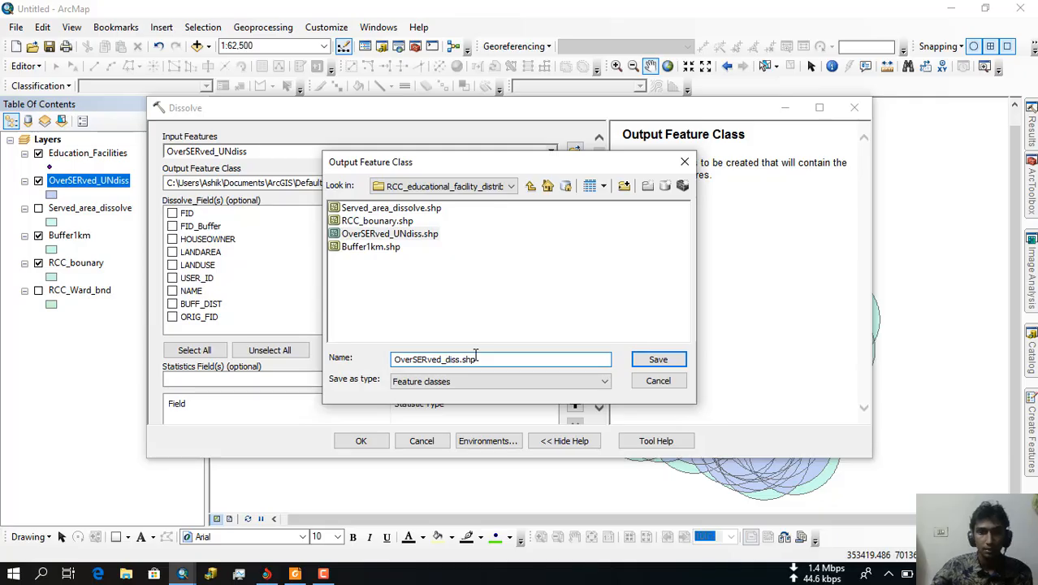
{"action": "left_click", "coordinate": [656, 361]}
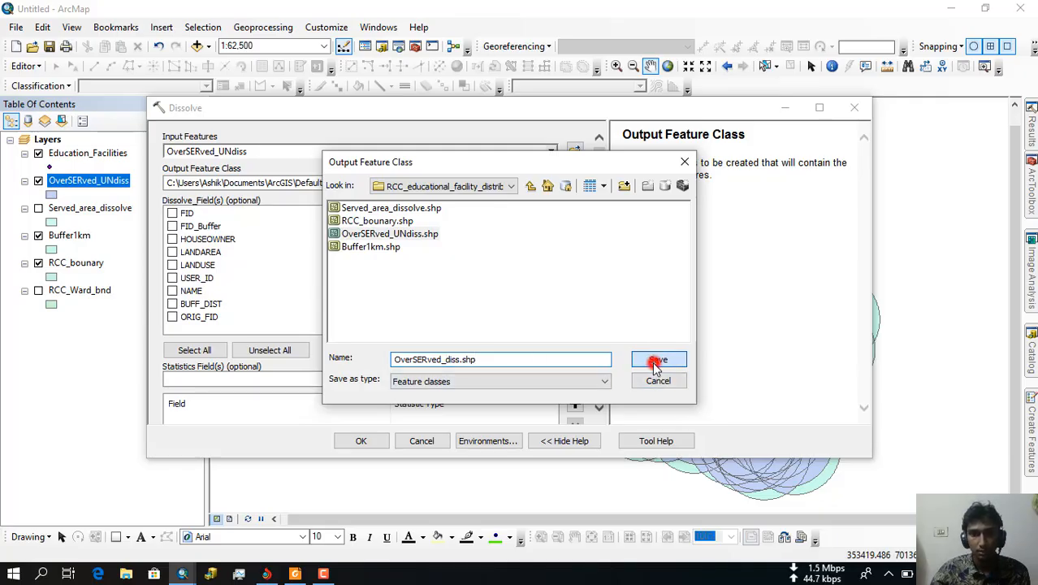
{"action": "left_click", "coordinate": [360, 441]}
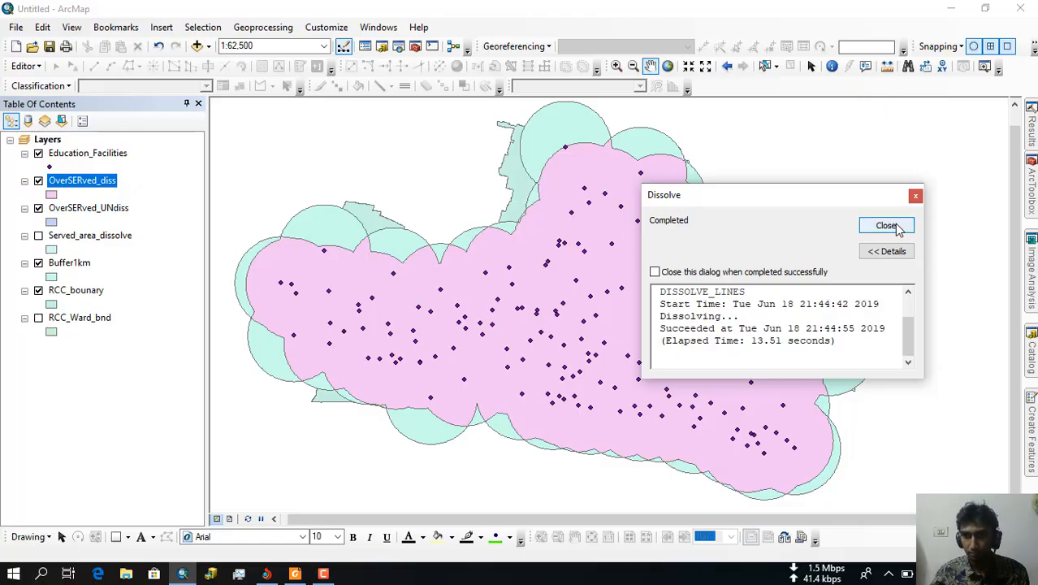
{"action": "left_click", "coordinate": [887, 226]}
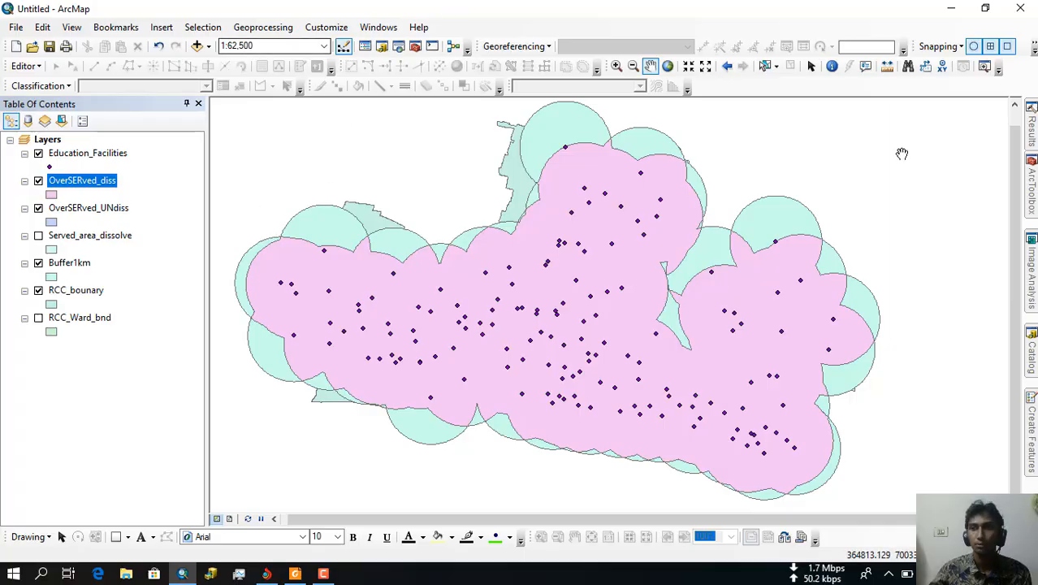
Step: Start the Identity overlay tool with Served_area_dissolve as the input features and OverSERved_diss as the identity features
{"action": "left_click", "coordinate": [1031, 188]}
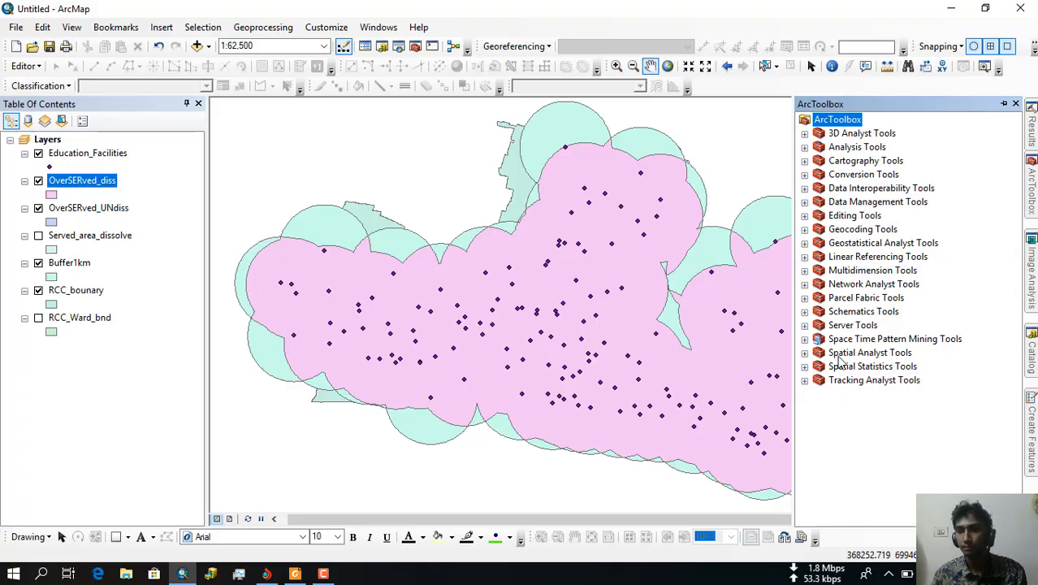
{"action": "left_click", "coordinate": [804, 148]}
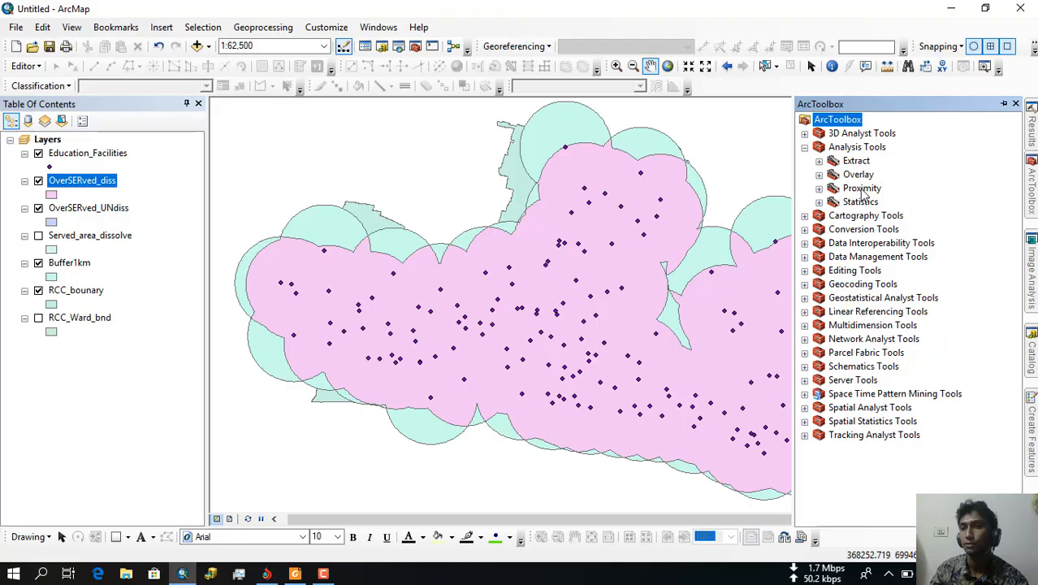
{"action": "left_click", "coordinate": [819, 175]}
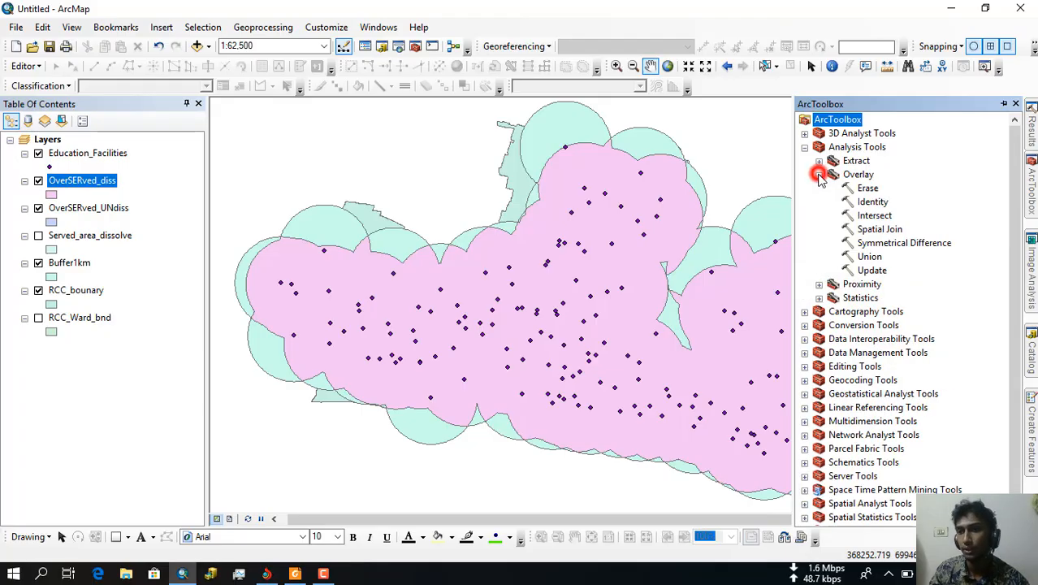
{"action": "double_click", "coordinate": [874, 203]}
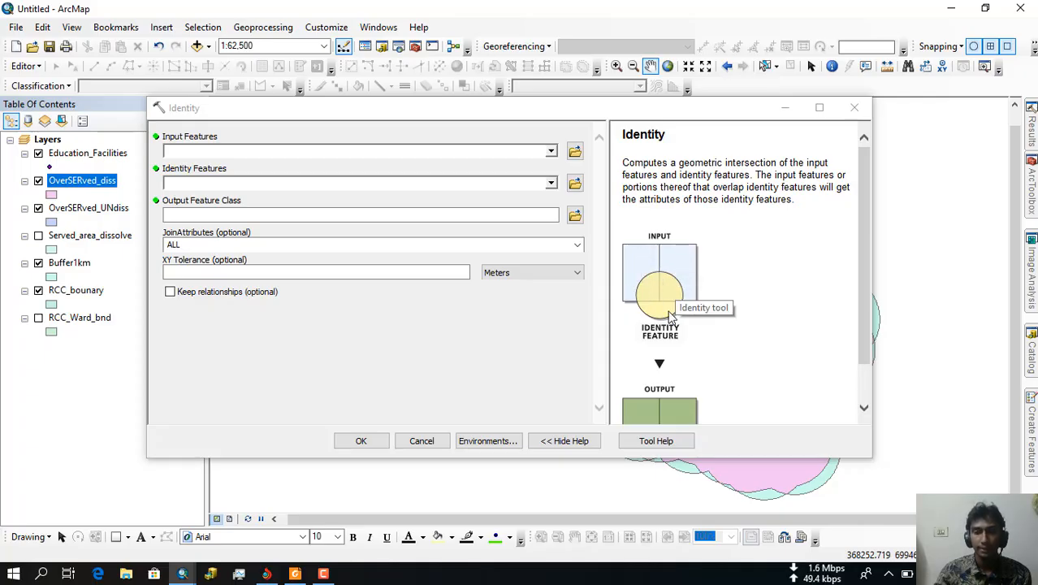
{"action": "scroll", "coordinate": [674, 298], "scroll_direction": "down", "scroll_amount": 2}
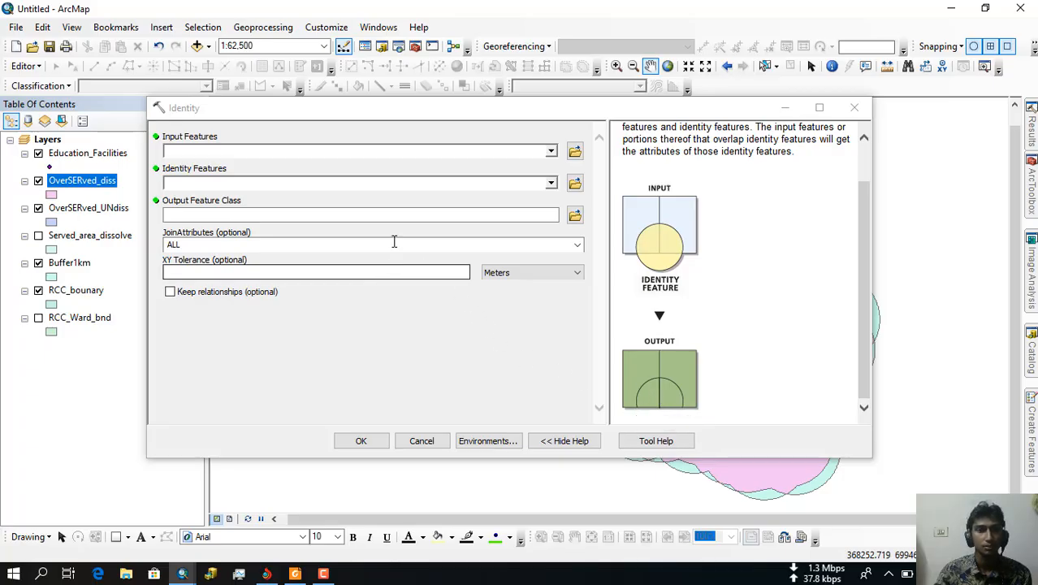
{"action": "left_click", "coordinate": [551, 153]}
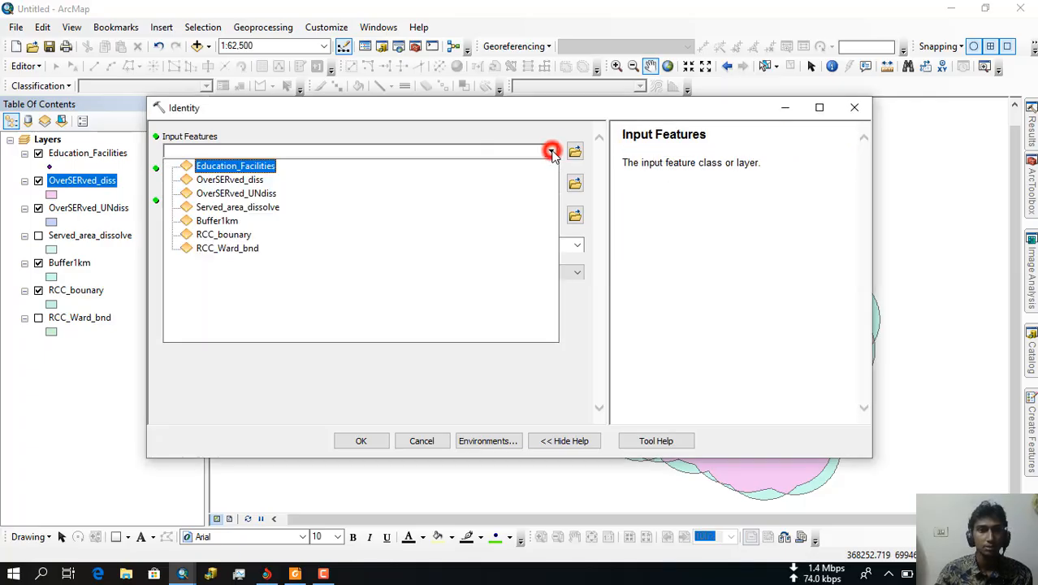
{"action": "left_click", "coordinate": [249, 207]}
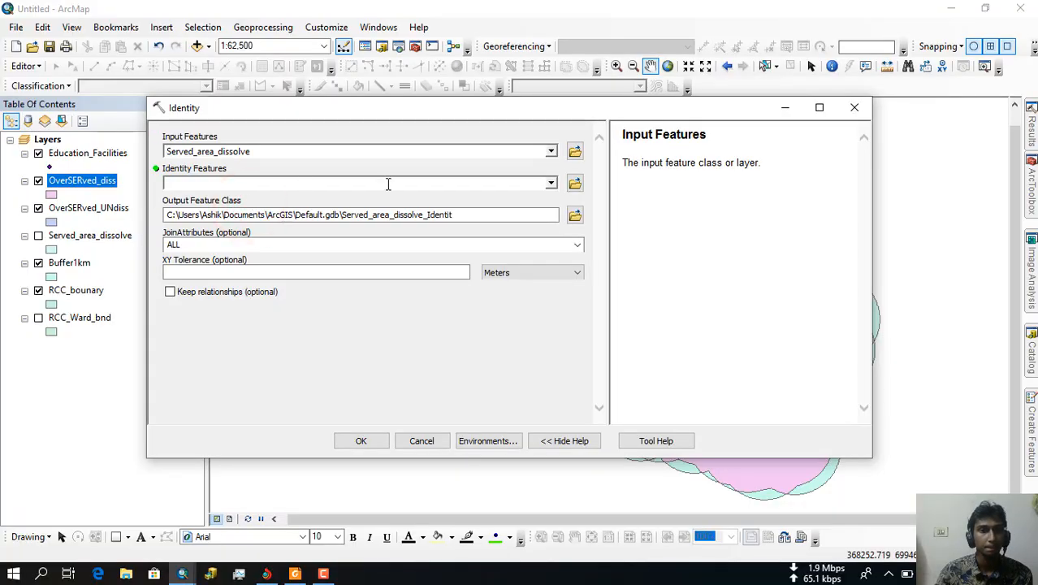
{"action": "left_click", "coordinate": [551, 183]}
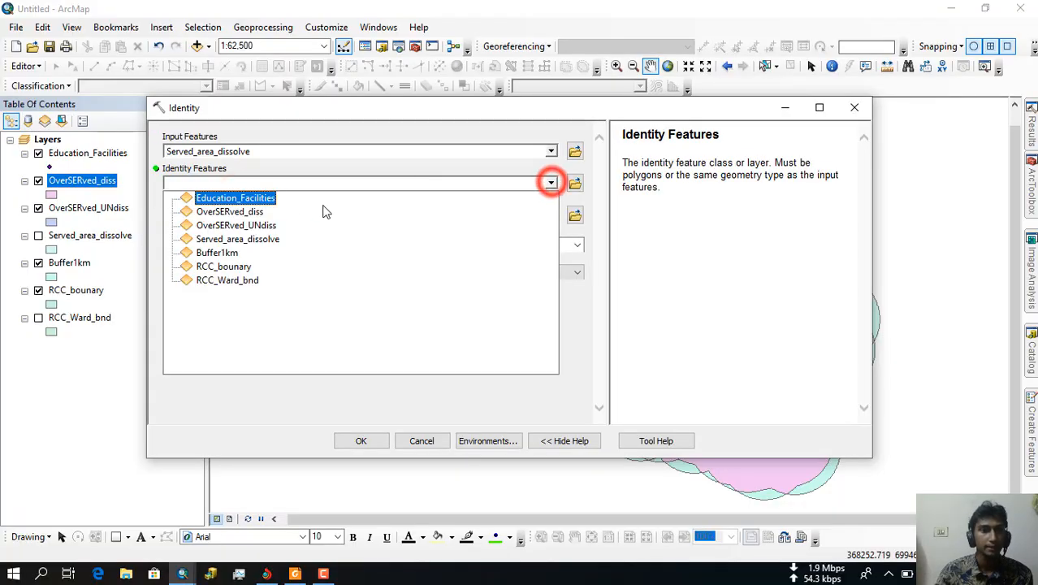
{"action": "left_click", "coordinate": [235, 213]}
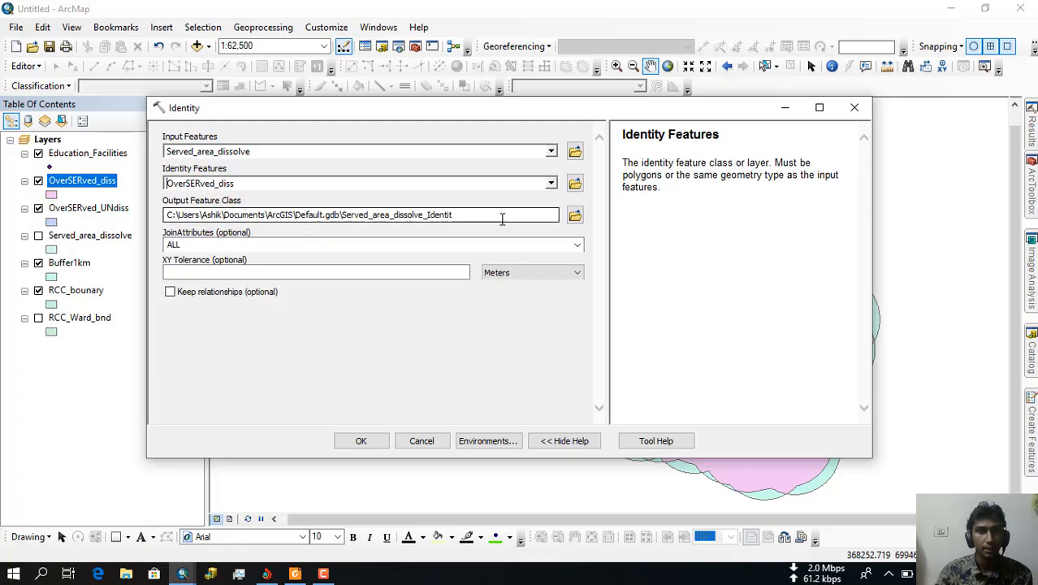
Step: Save the Identity output as Served_Overserved_arae in the RCC_educational_facility_distribution folder and run the tool with all attributes joined
{"action": "left_click", "coordinate": [575, 215]}
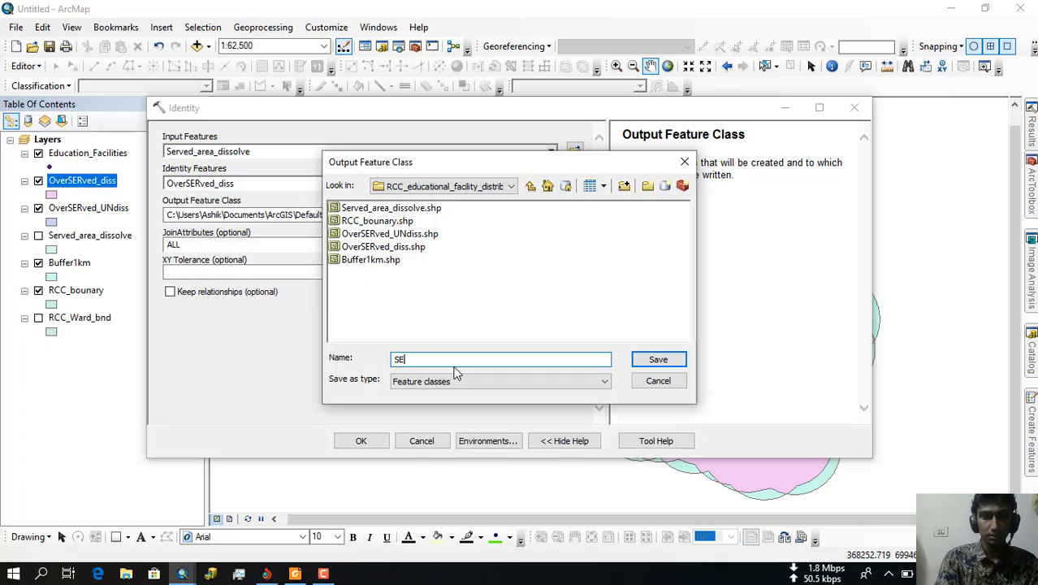
{"action": "type", "text": "Served_Overserved_"}
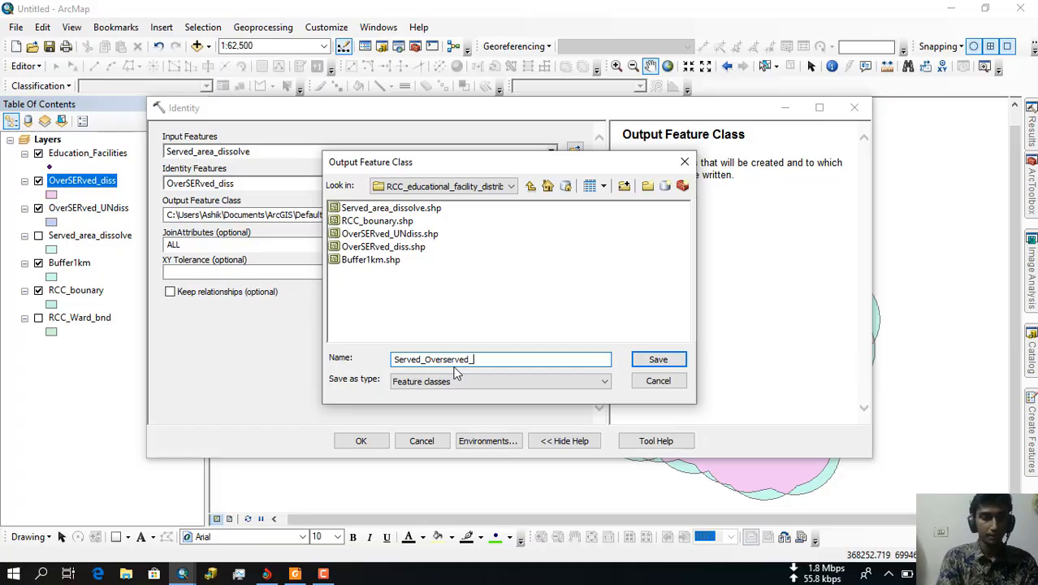
{"action": "type", "text": "arae"}
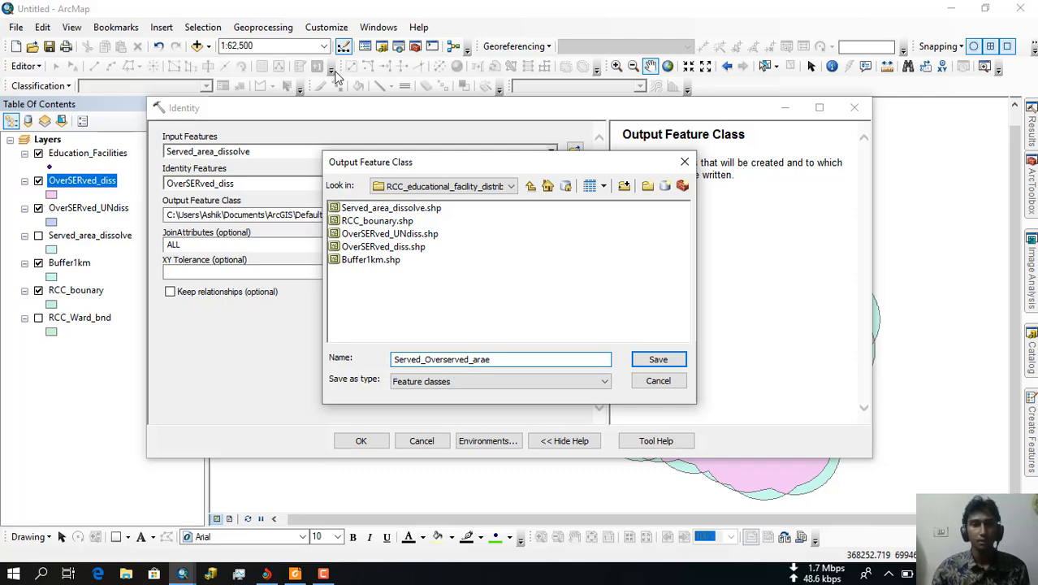
{"action": "left_click", "coordinate": [654, 359]}
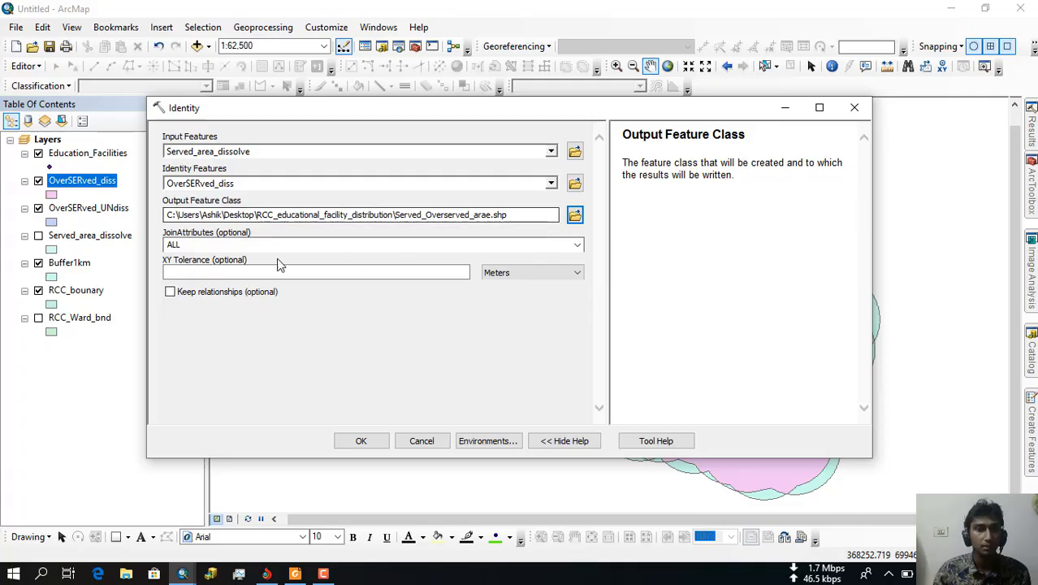
{"action": "left_click", "coordinate": [361, 443]}
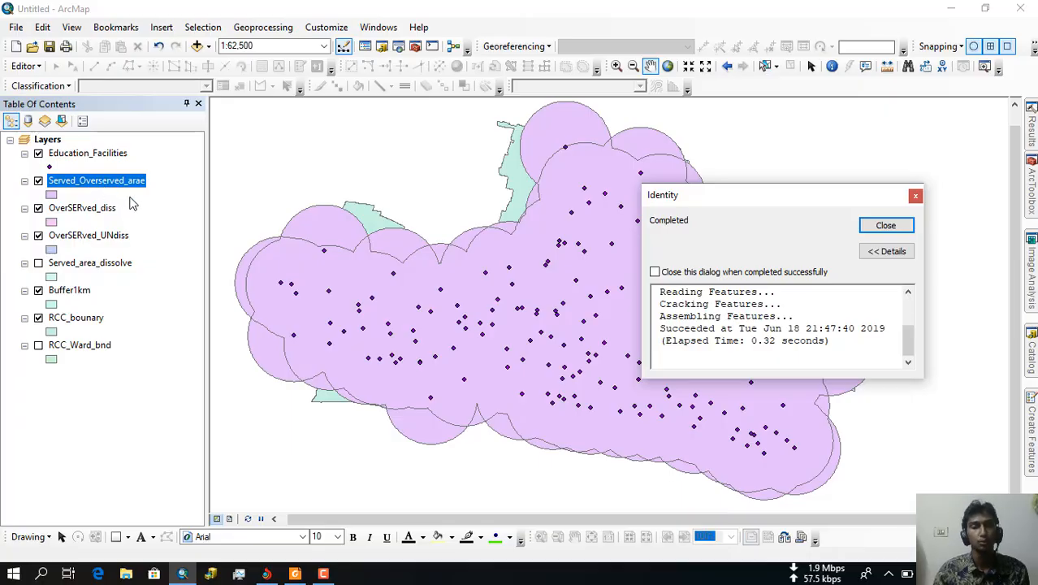
{"action": "left_click", "coordinate": [885, 226]}
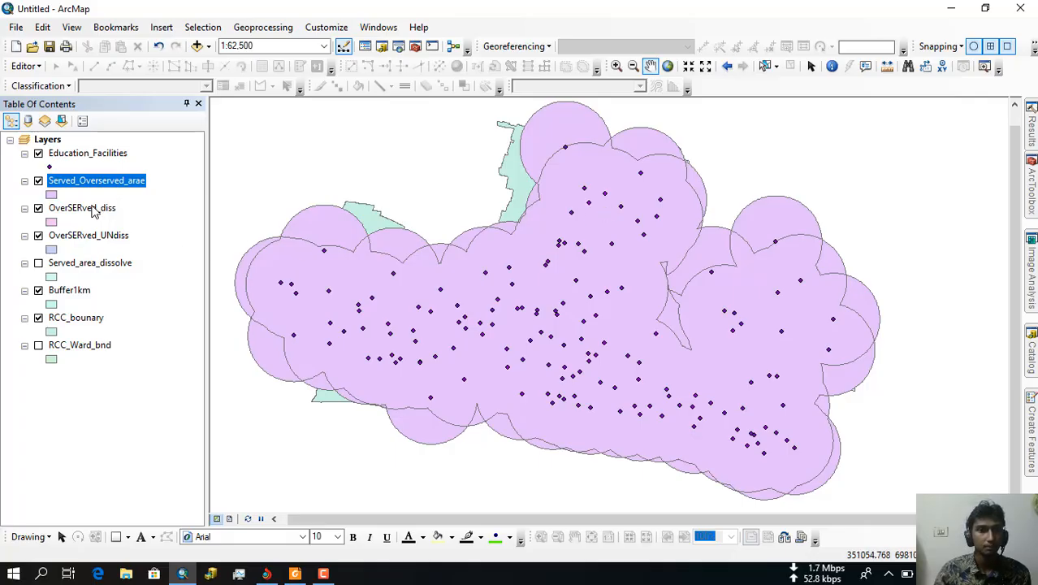
Step: Open the attribute table of Served_Overserved_arae and select records FID 0 and FID 1 in turn to examine their polygons on the map
{"action": "left_click", "coordinate": [177, 197]}
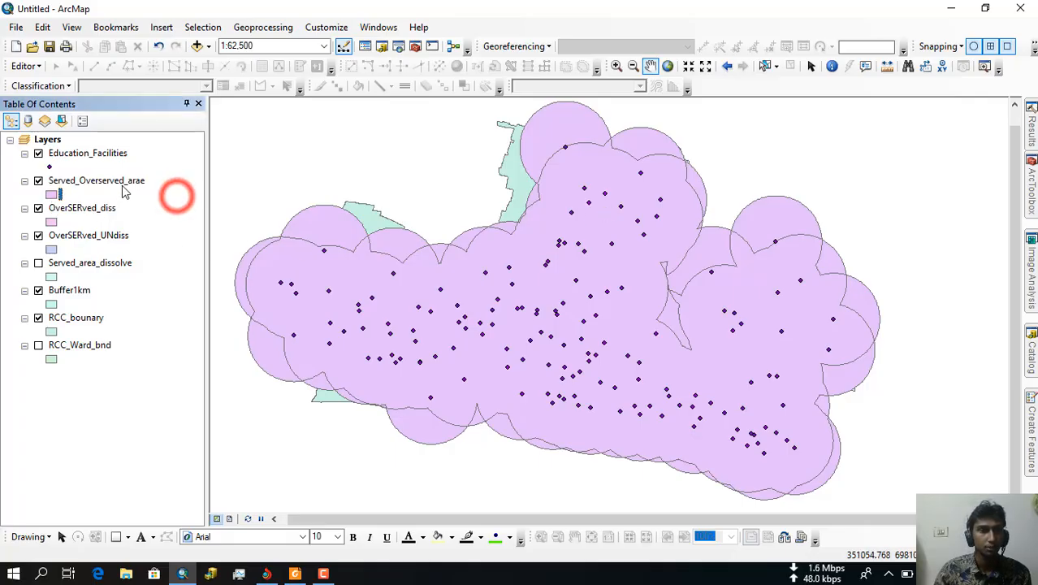
{"action": "right_click", "coordinate": [178, 196]}
{"action": "left_click", "coordinate": [166, 223]}
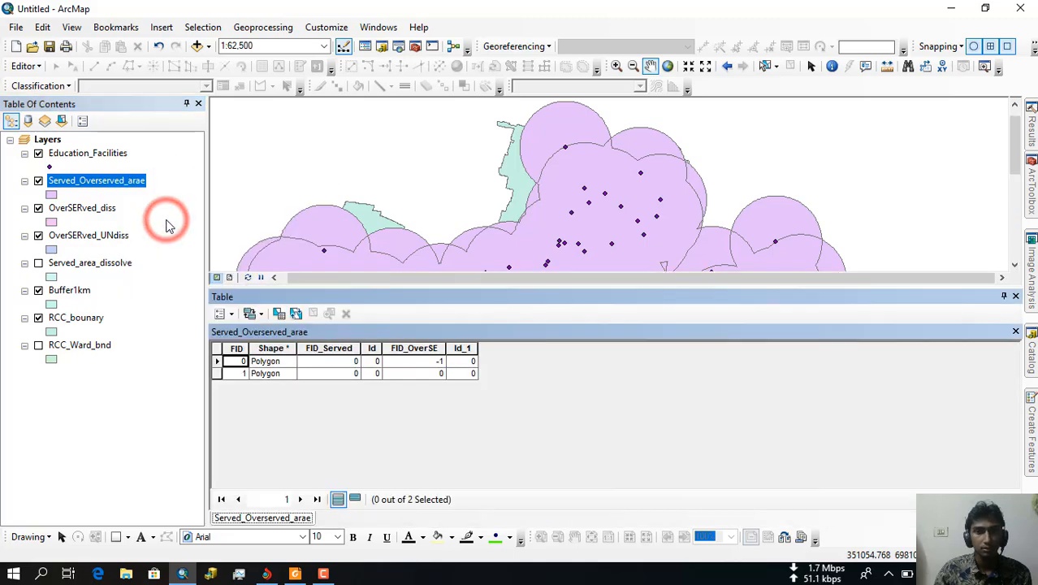
{"action": "left_click", "coordinate": [217, 364]}
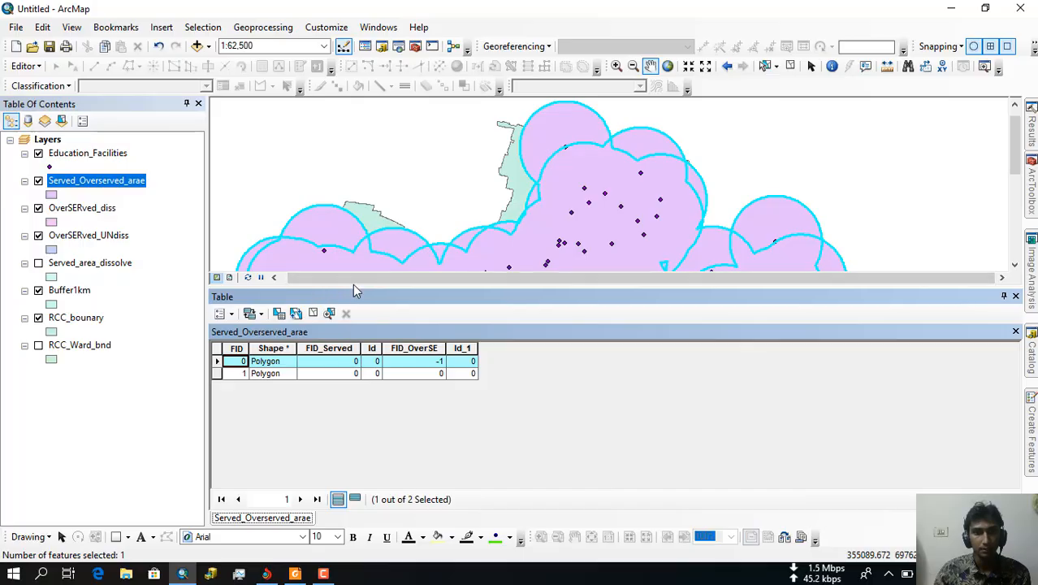
{"action": "left_click_drag", "start_coordinate": [347, 284], "coordinate": [343, 380]}
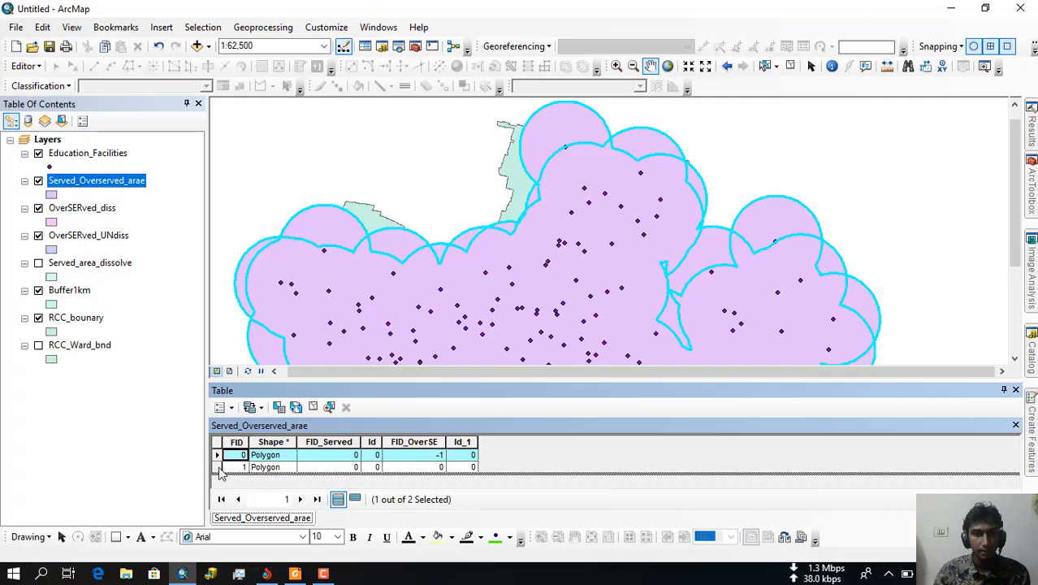
{"action": "left_click", "coordinate": [216, 467]}
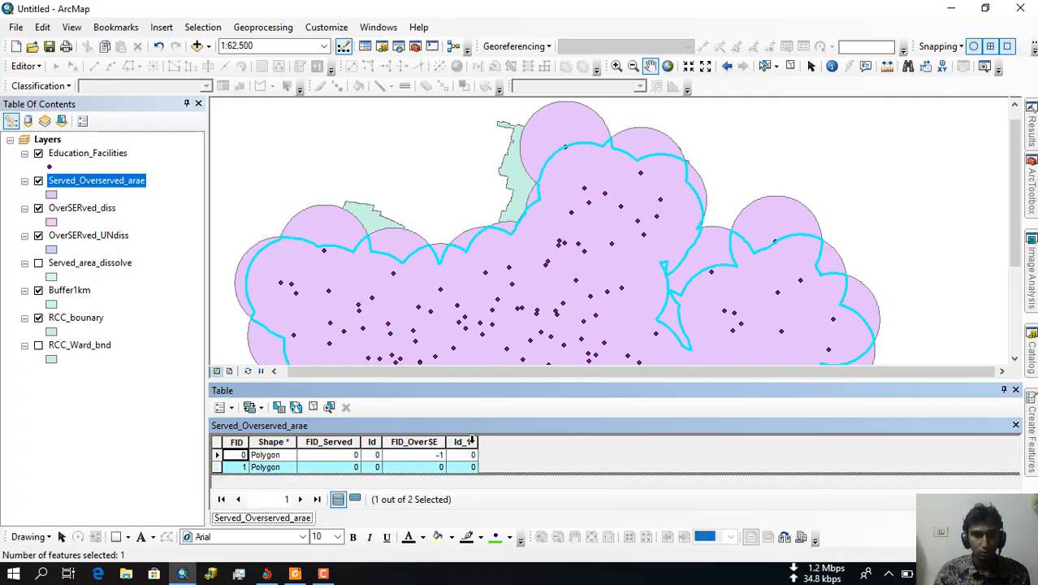
Step: Add a text field named Status with length 50 to the Served_Overserved_arae attribute table
{"action": "left_click", "coordinate": [224, 406]}
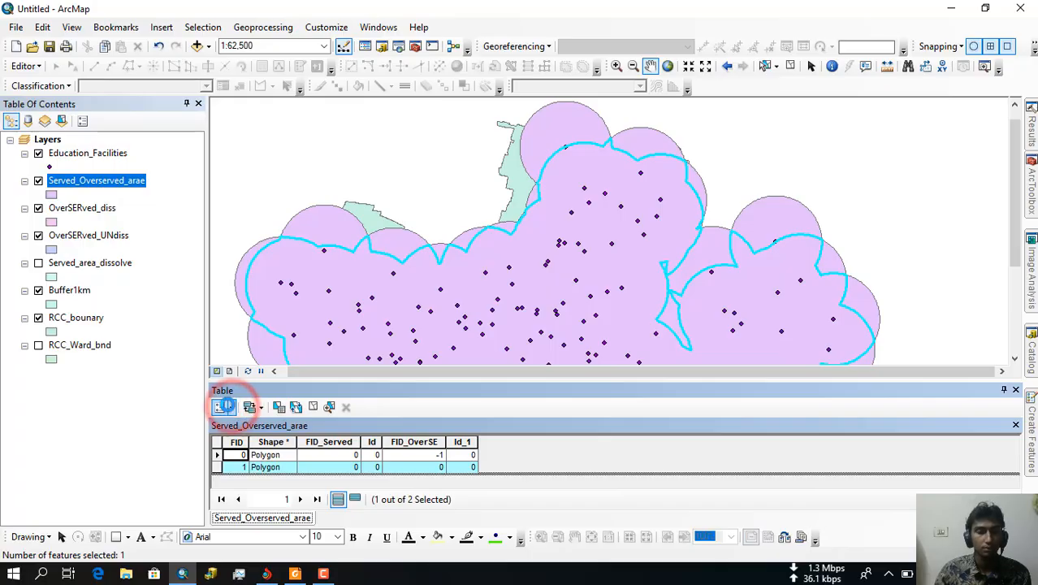
{"action": "left_click", "coordinate": [224, 406]}
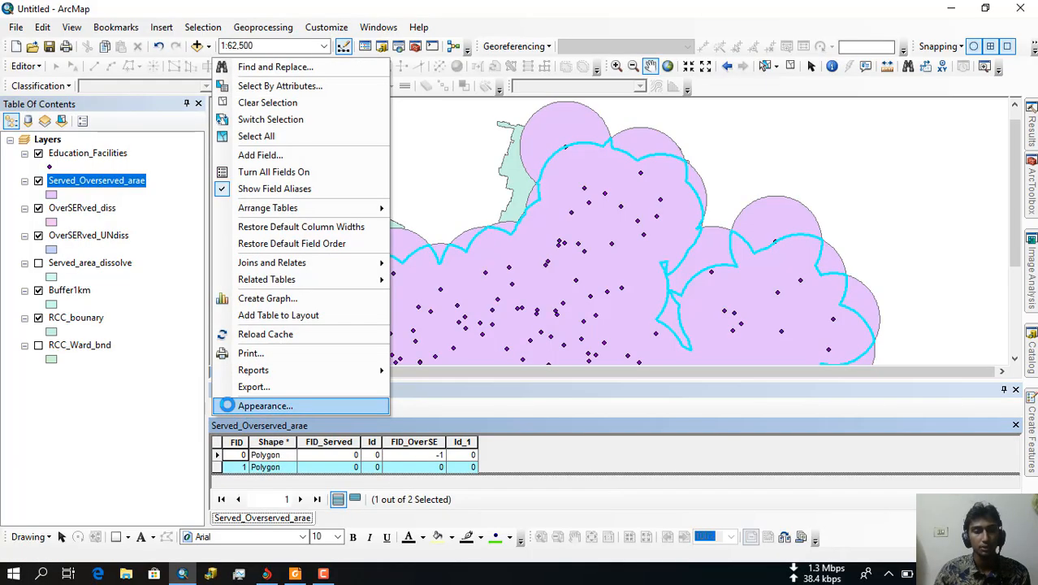
{"action": "left_click", "coordinate": [295, 155]}
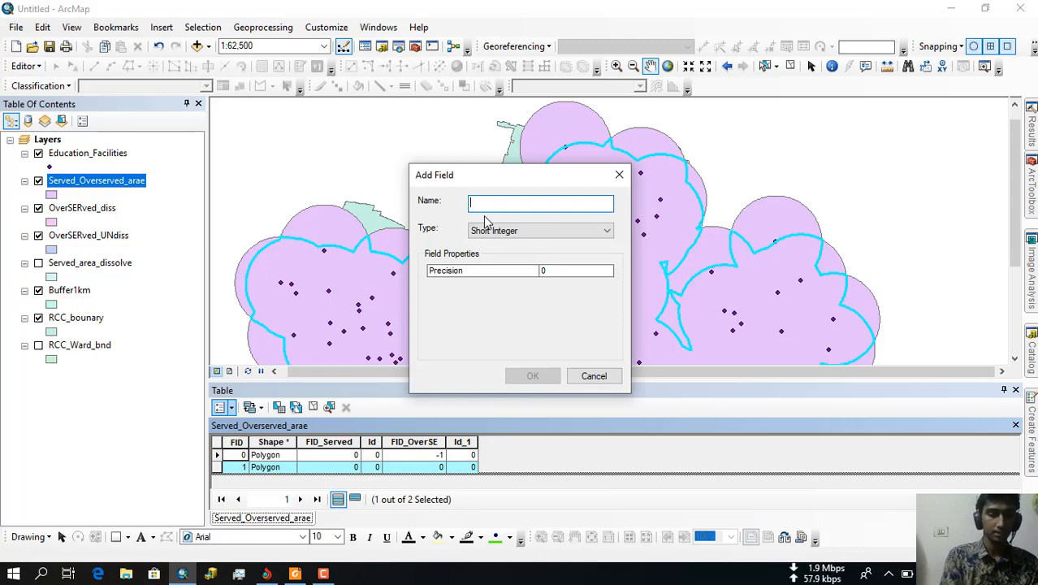
{"action": "type", "text": "Tatus"}
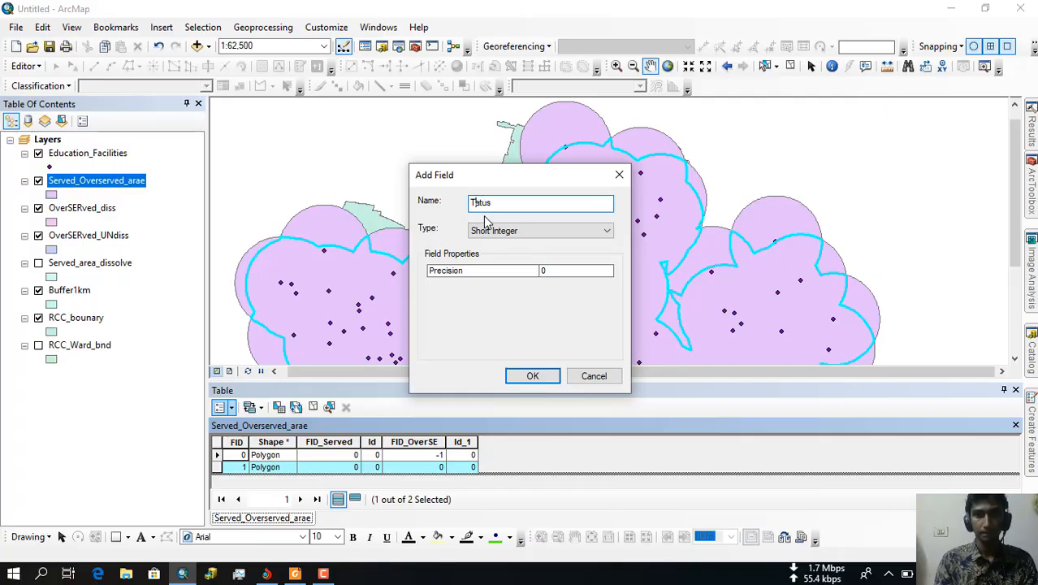
{"action": "type", "text": "t"}
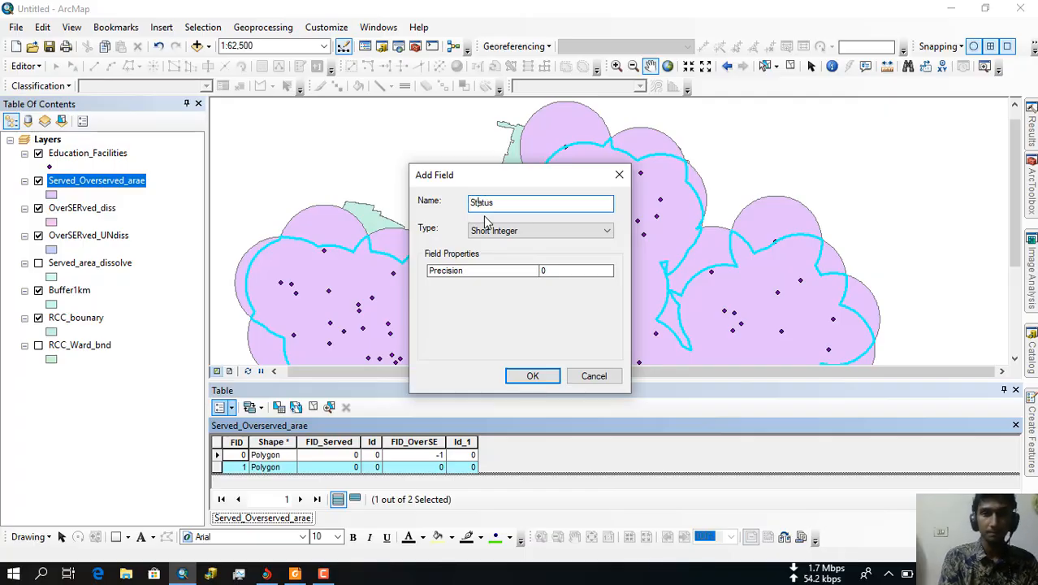
{"action": "left_click", "coordinate": [538, 230]}
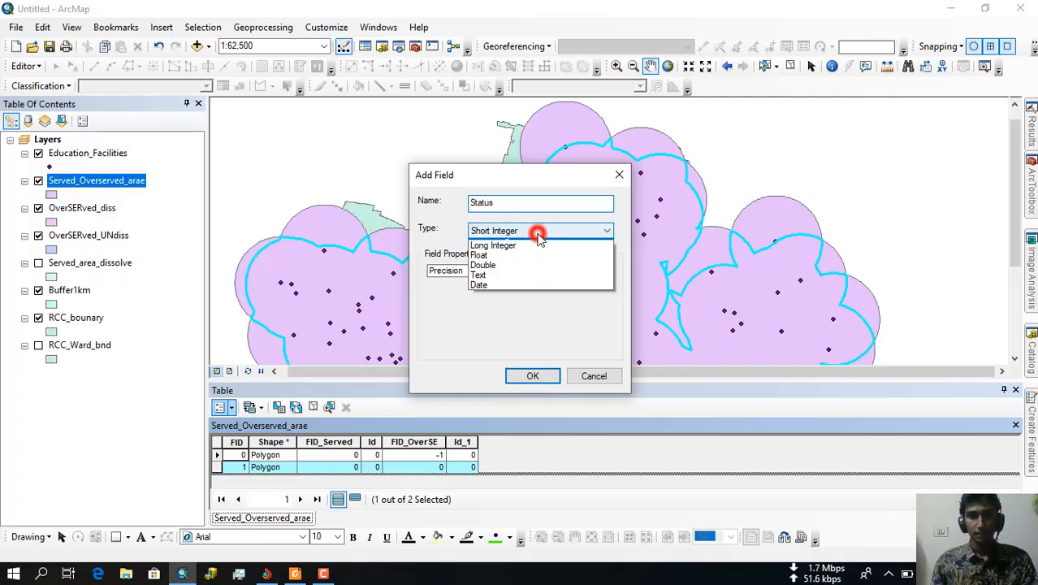
{"action": "left_click", "coordinate": [510, 283]}
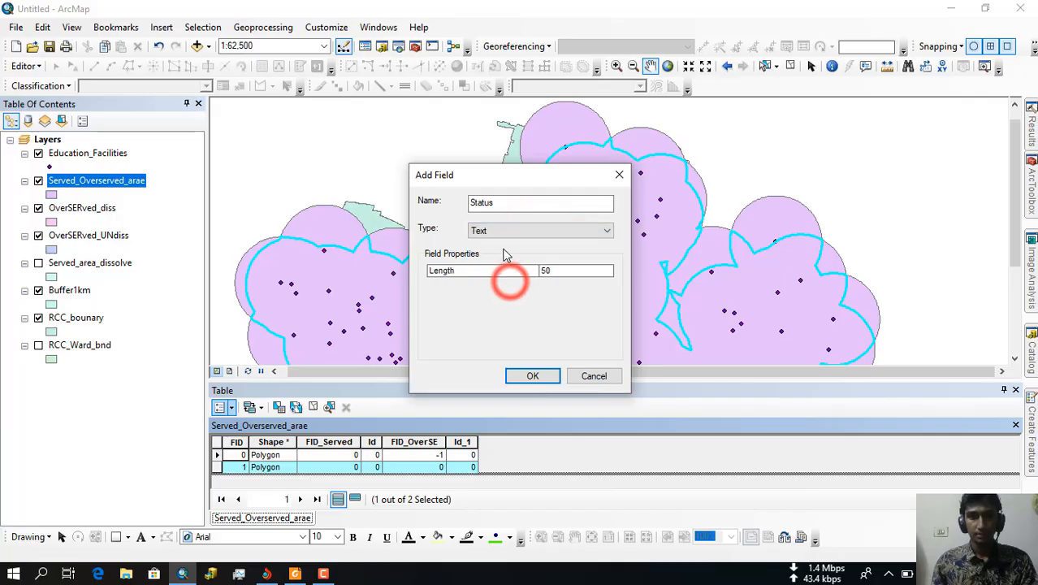
{"action": "left_click", "coordinate": [530, 377]}
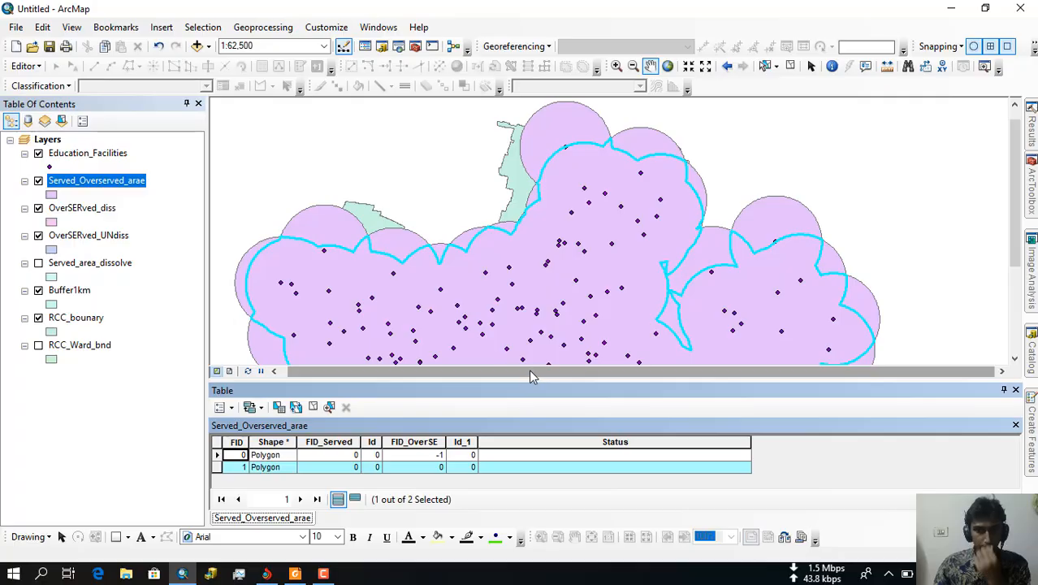
Step: Start an edit session on the Served_Overserved_arae layer so its Status values can be filled in
{"action": "left_click", "coordinate": [565, 455]}
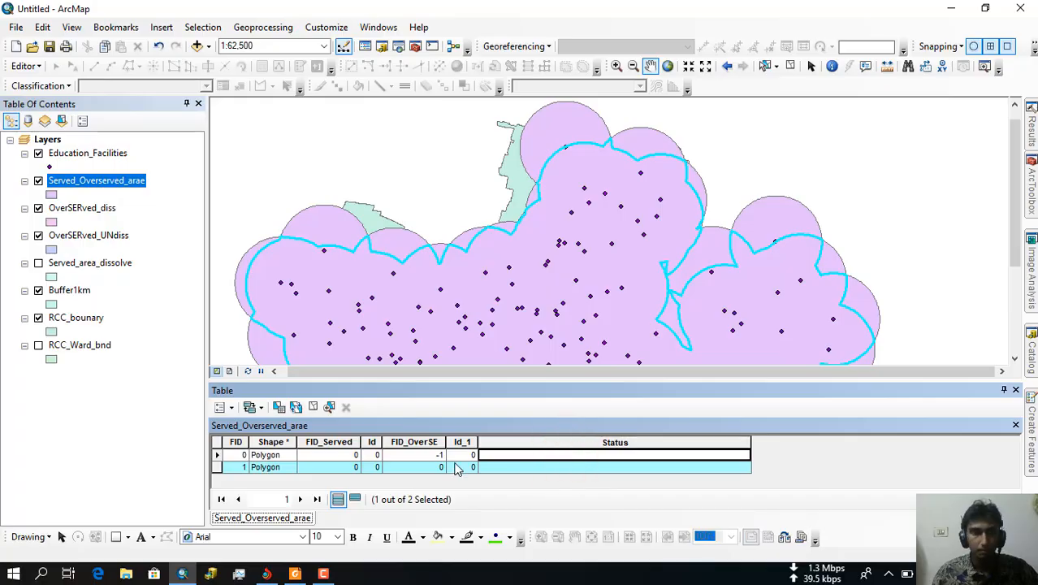
{"action": "left_click", "coordinate": [32, 68]}
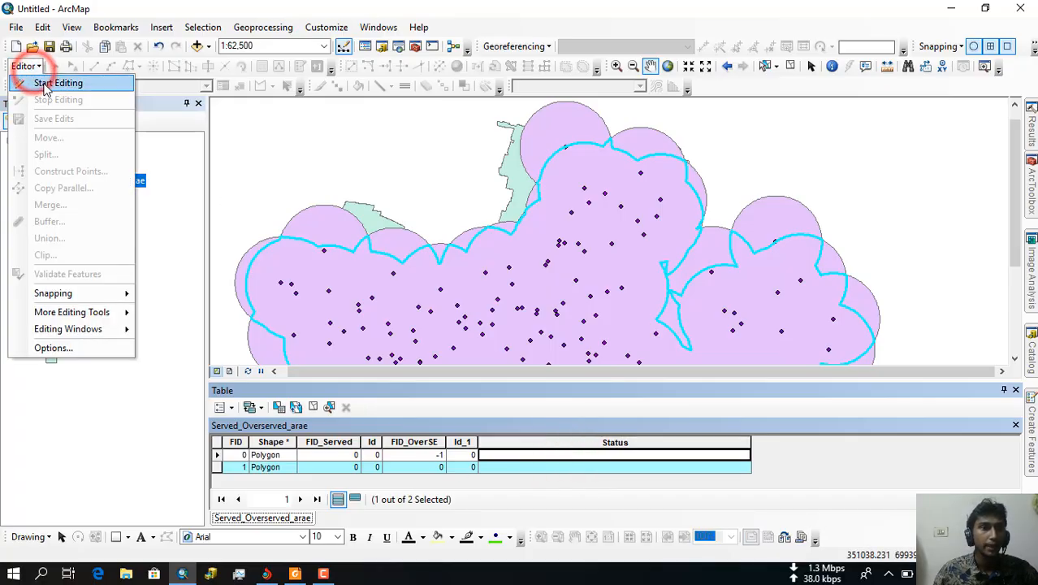
{"action": "left_click", "coordinate": [42, 83]}
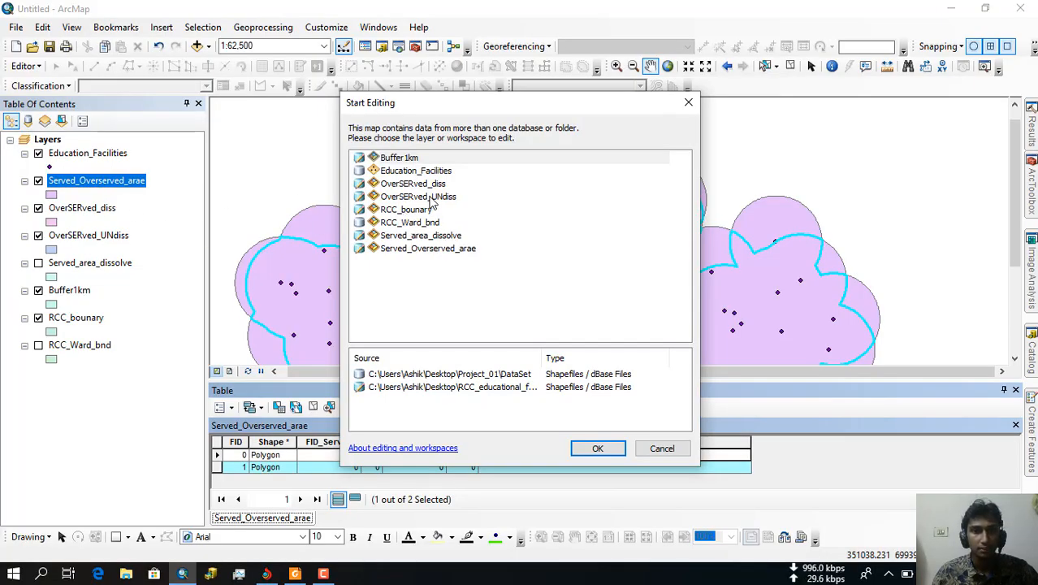
{"action": "left_click", "coordinate": [447, 249]}
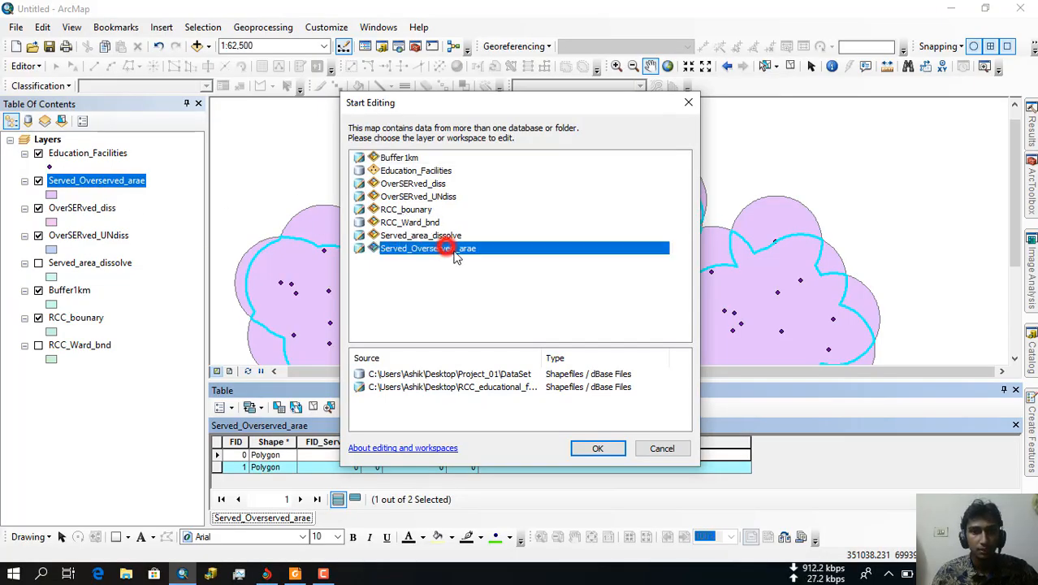
{"action": "left_click", "coordinate": [597, 448]}
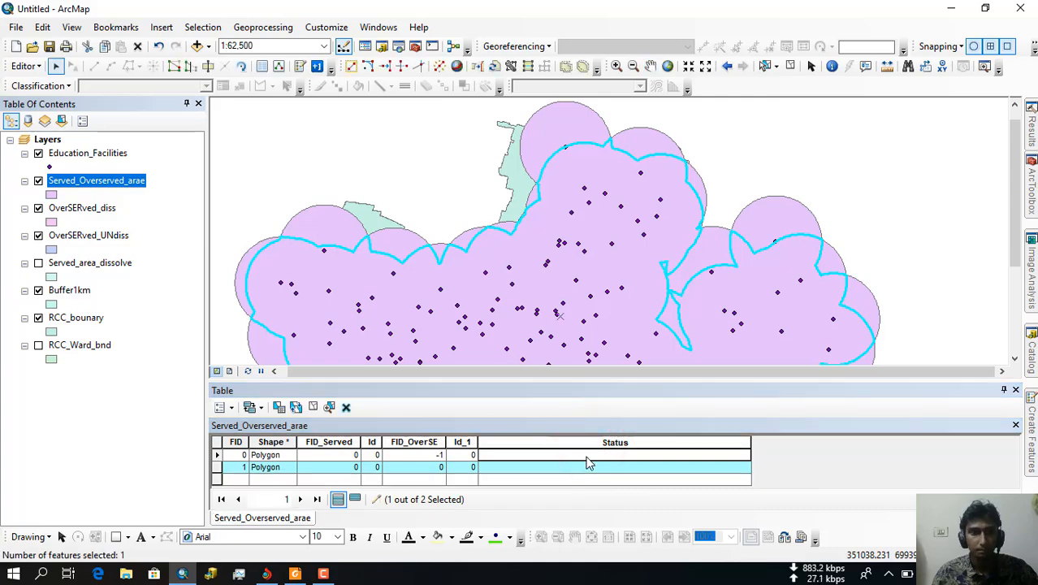
Step: Set the Status of record FID 1 in Served_Overserved_arae to Overserved
{"action": "left_click", "coordinate": [538, 454]}
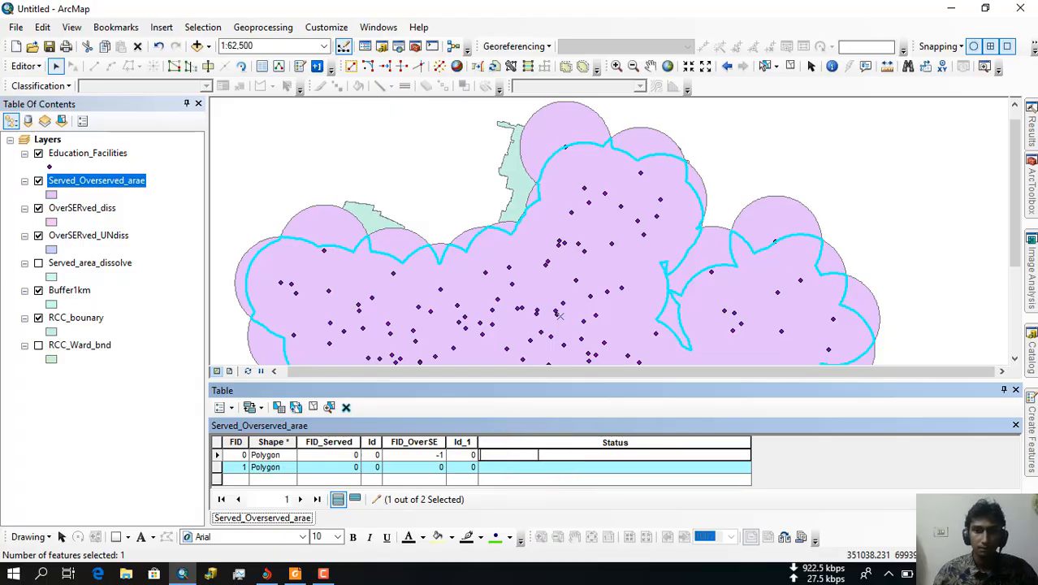
{"action": "left_click", "coordinate": [545, 467]}
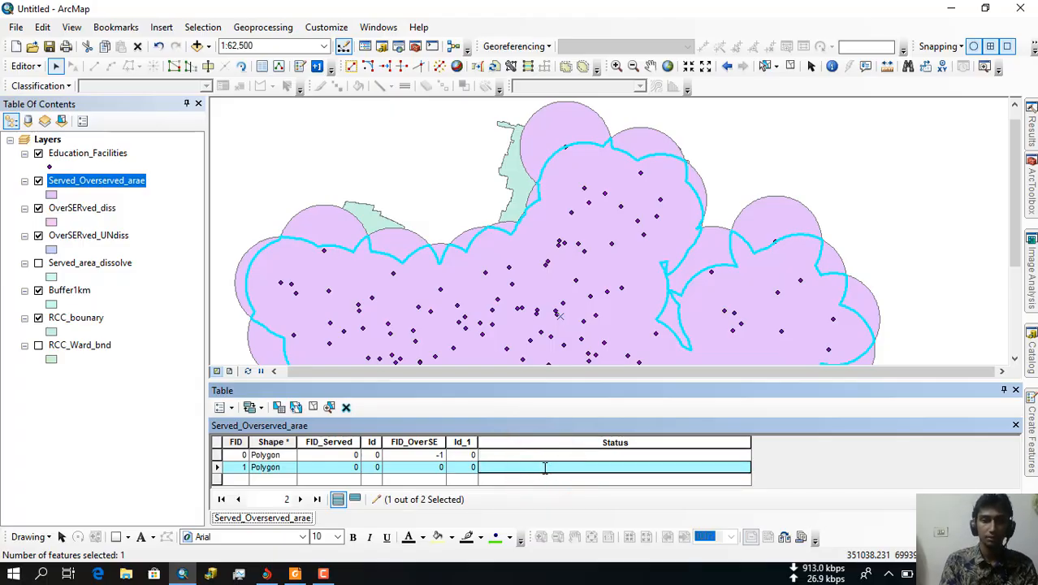
{"action": "type", "text": "O"}
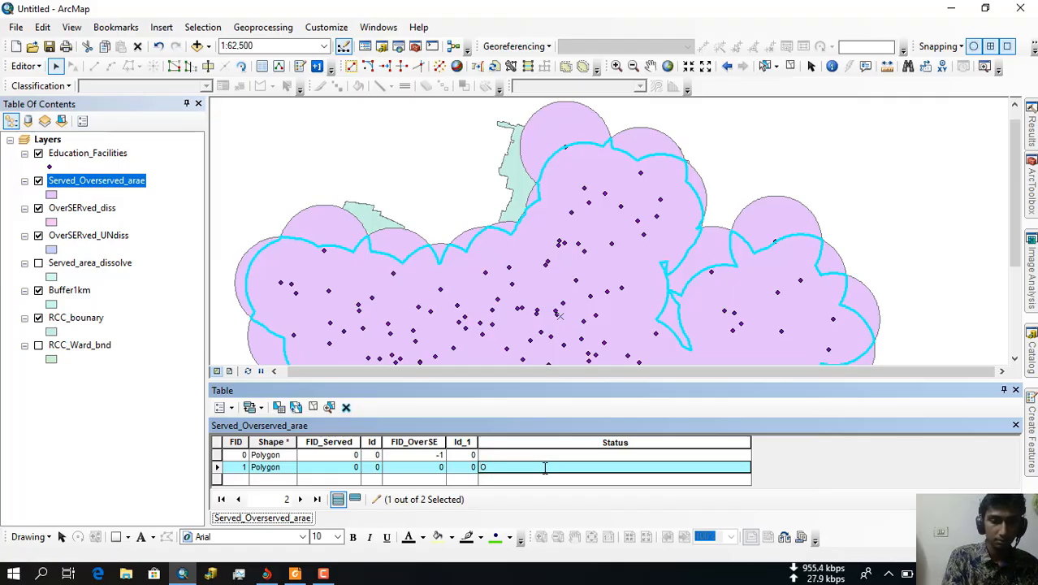
{"action": "type", "text": "verserved"}
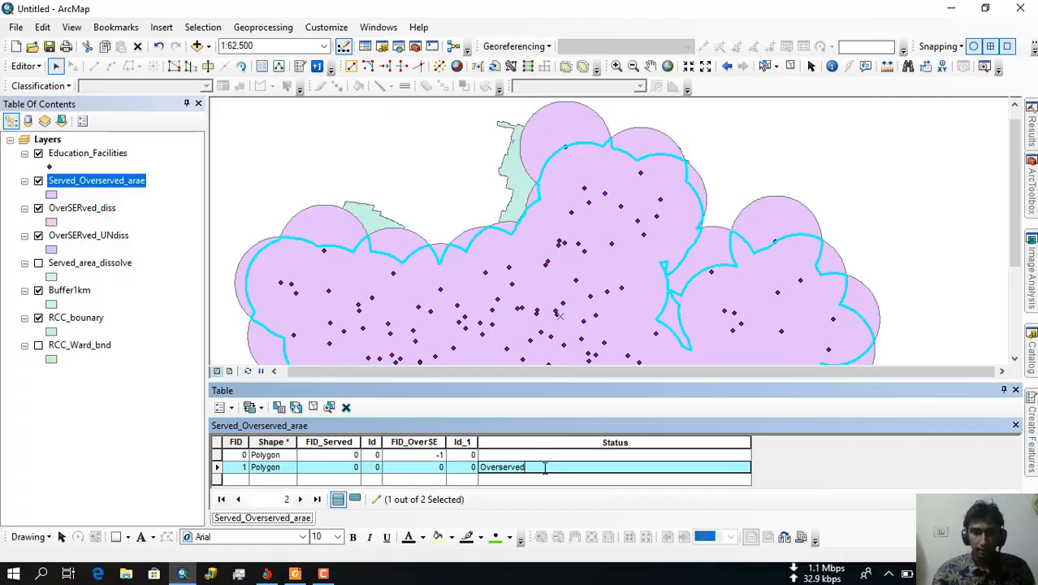
Step: Set the Status of record FID 0 to Served, save the edits and collapse the attribute table
{"action": "left_click", "coordinate": [216, 454]}
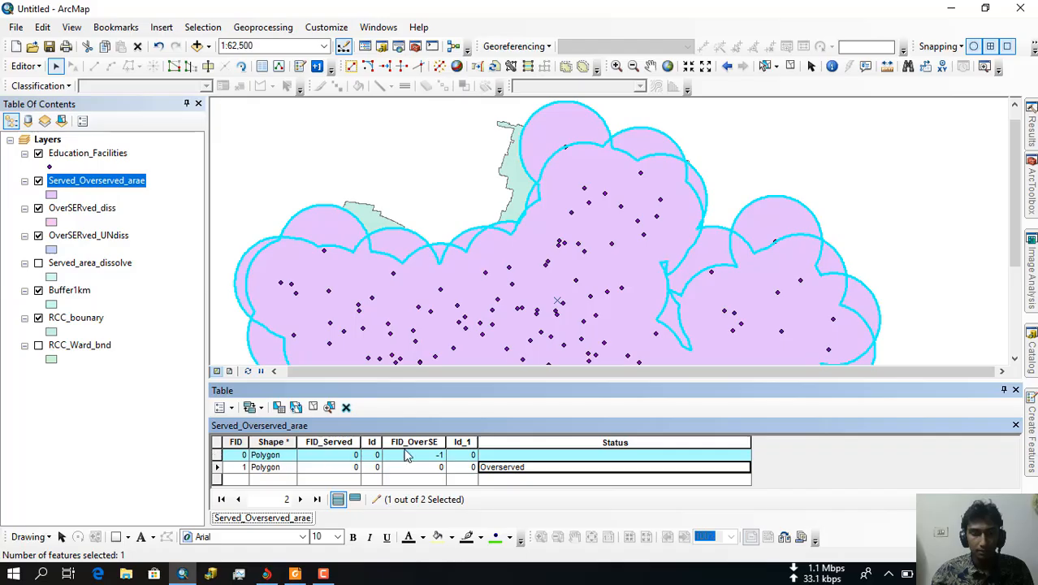
{"action": "left_click", "coordinate": [505, 455]}
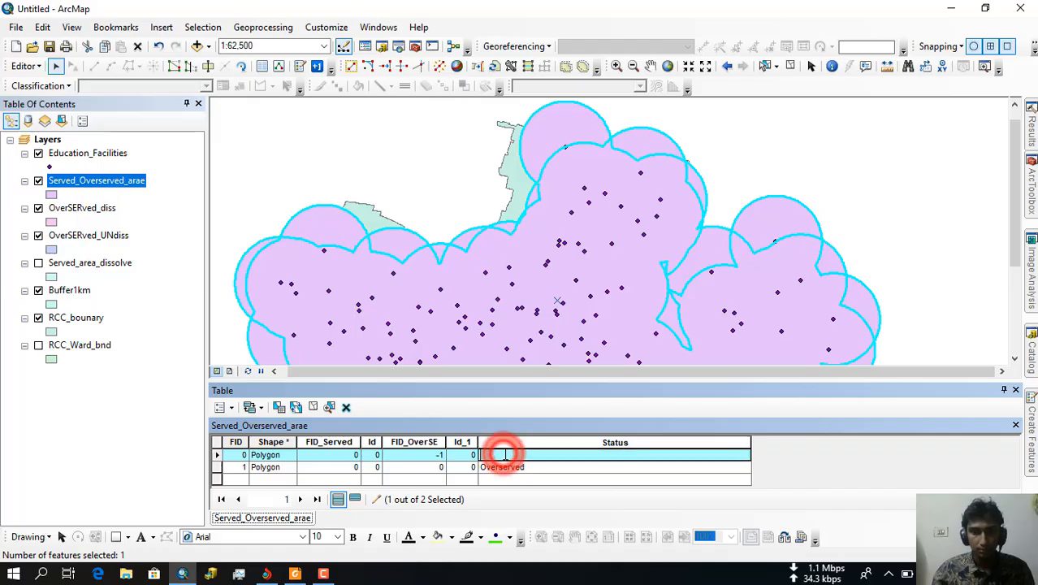
{"action": "type", "text": "SEr"}
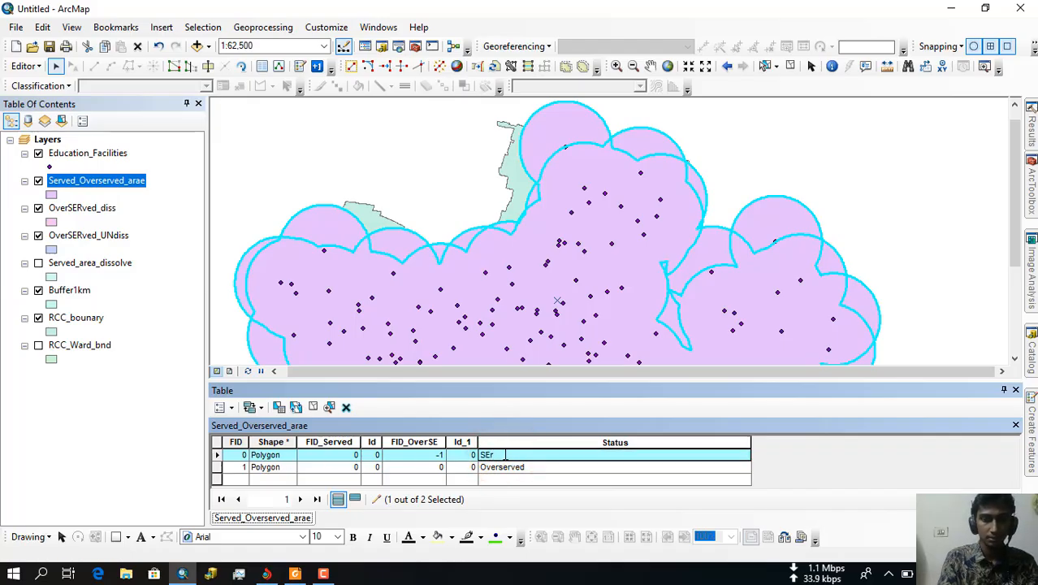
{"action": "key", "text": "BackSpace"}
{"action": "key", "text": "BackSpace"}
{"action": "type", "text": "erved"}
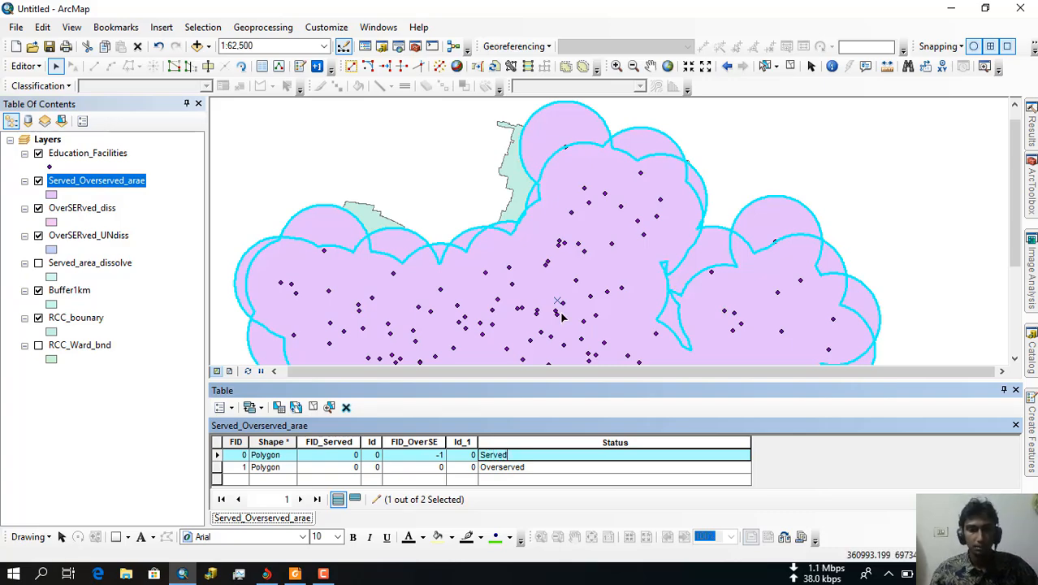
{"action": "left_click", "coordinate": [25, 65]}
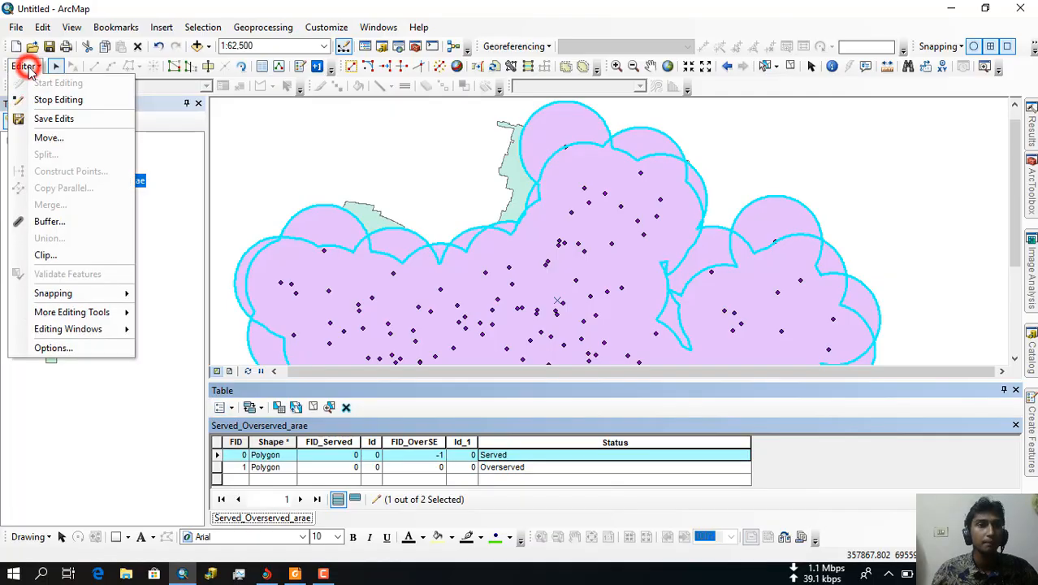
{"action": "left_click", "coordinate": [53, 119]}
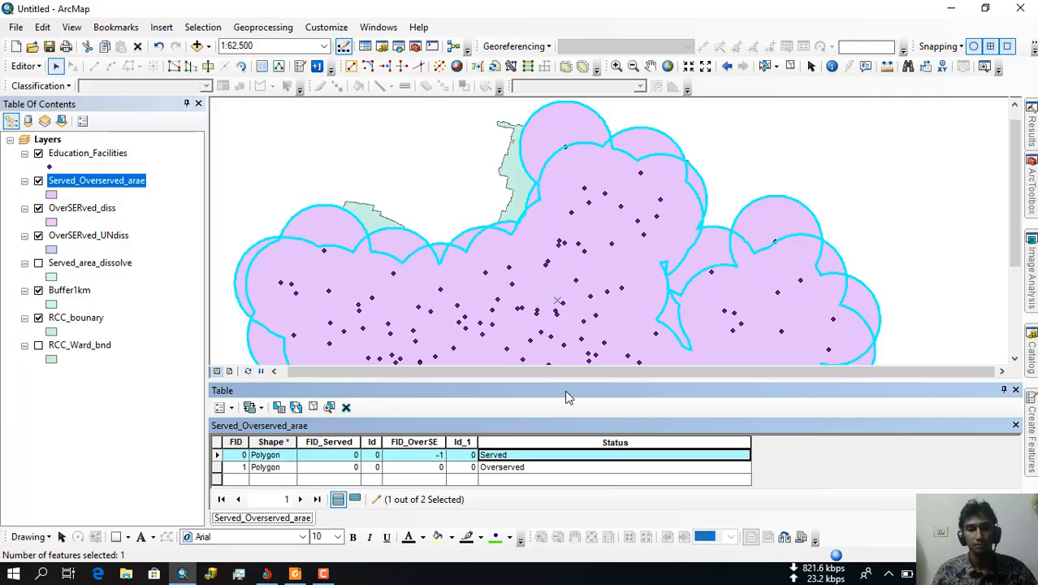
{"action": "left_click", "coordinate": [1004, 390]}
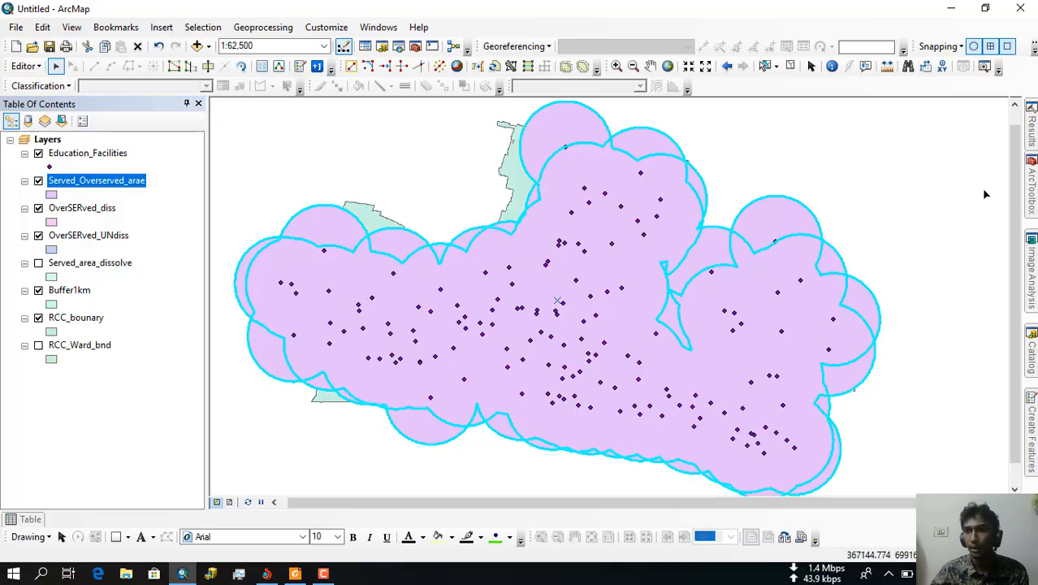
Step: Start the Identity overlay tool with RCC_bounary as the input features and Served_Overserved_arae as the identity features
{"action": "mouse_move", "coordinate": [1033, 185]}
{"action": "double_click", "coordinate": [876, 202]}
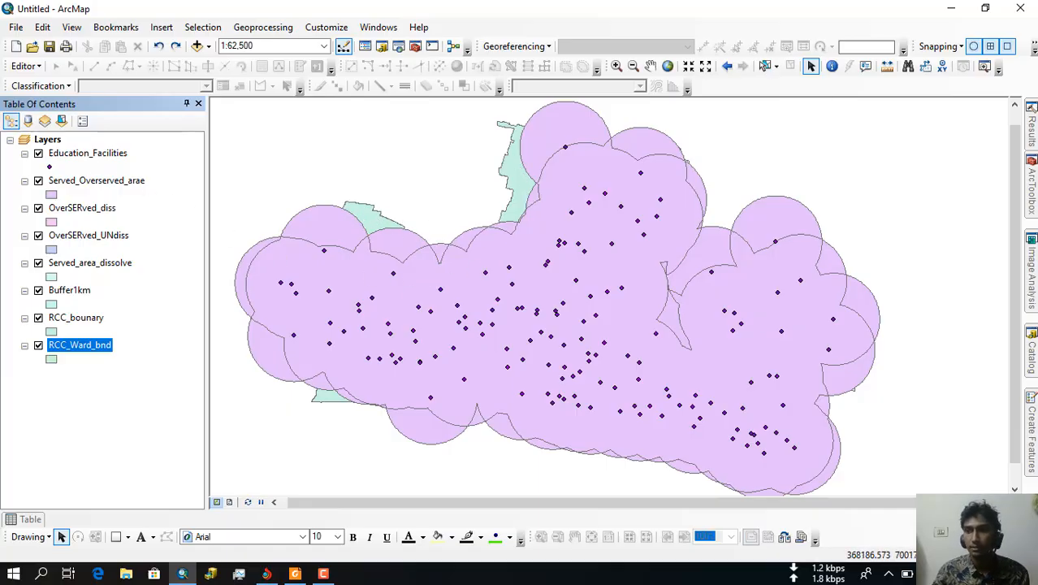
{"action": "left_click", "coordinate": [1031, 184]}
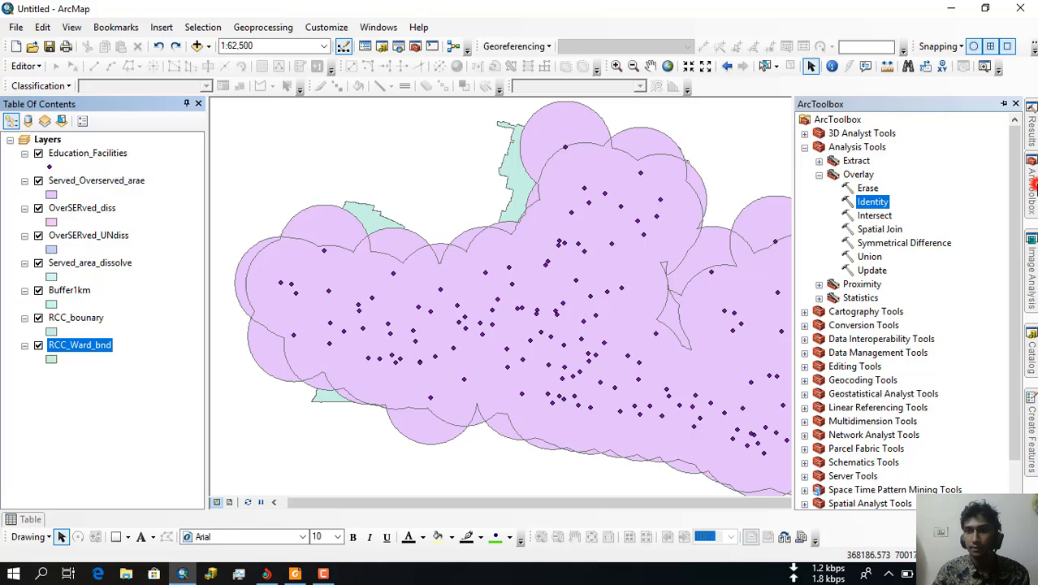
{"action": "double_click", "coordinate": [873, 202]}
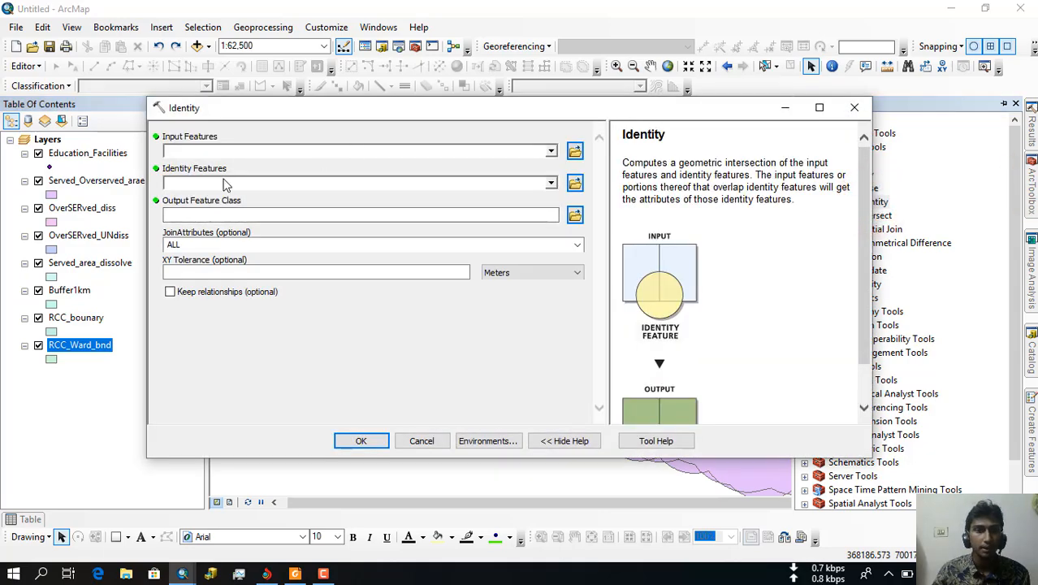
{"action": "left_click_drag", "start_coordinate": [251, 112], "coordinate": [319, 119]}
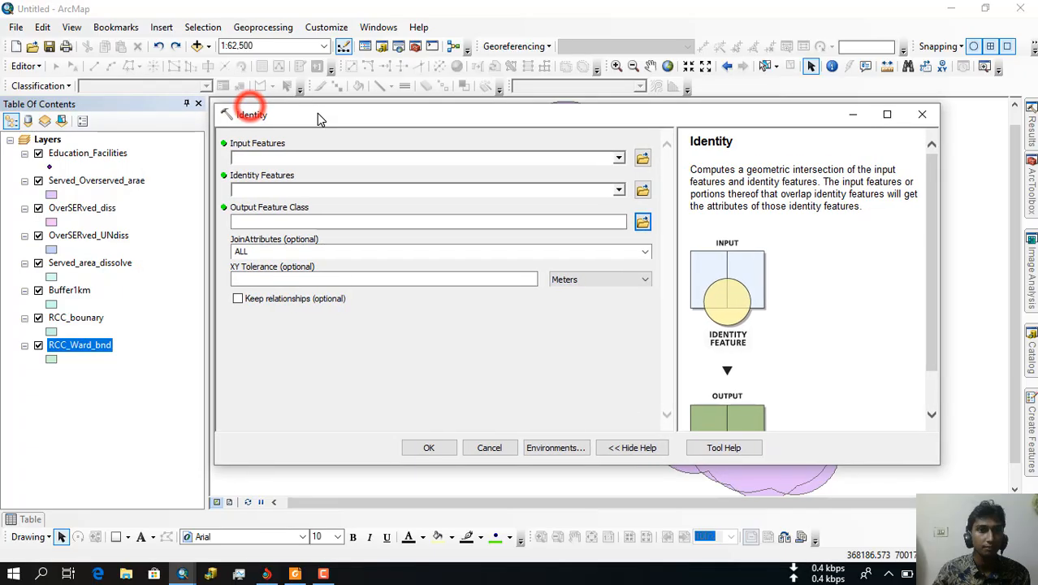
{"action": "left_click", "coordinate": [74, 319]}
{"action": "left_click_drag", "start_coordinate": [76, 317], "coordinate": [311, 160]}
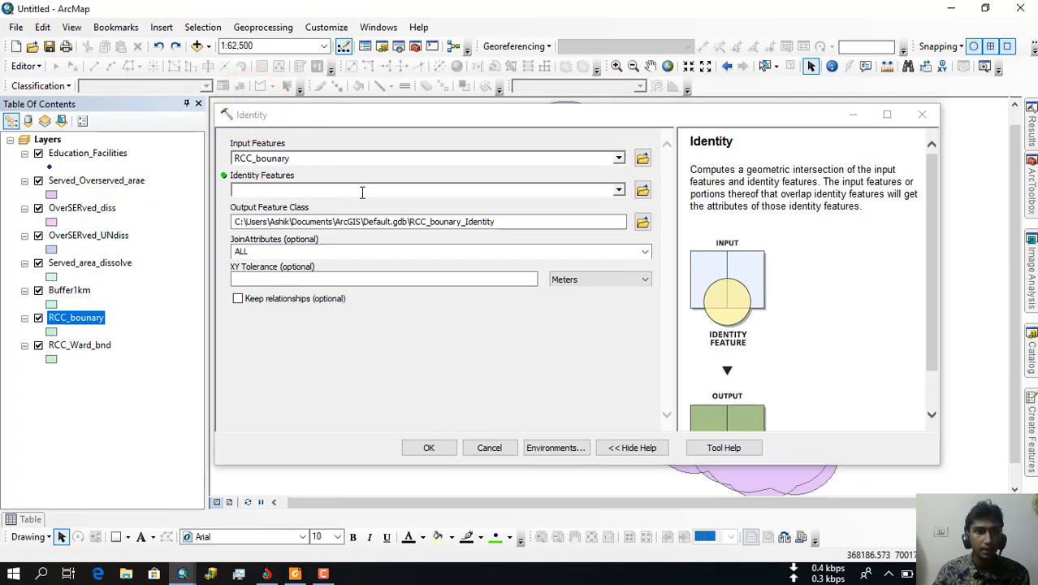
{"action": "left_click", "coordinate": [619, 189]}
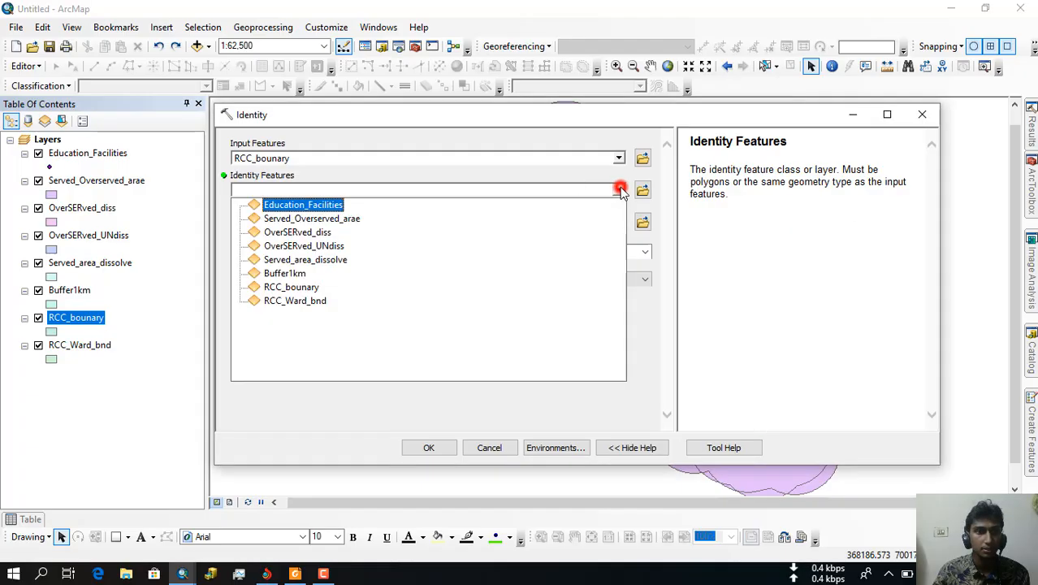
{"action": "left_click", "coordinate": [67, 179]}
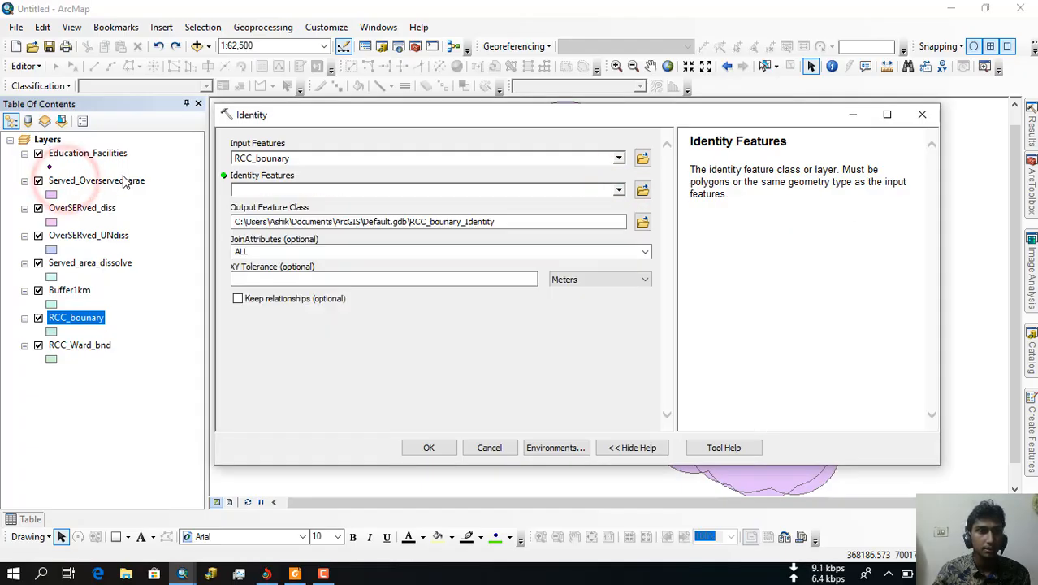
{"action": "left_click", "coordinate": [120, 181]}
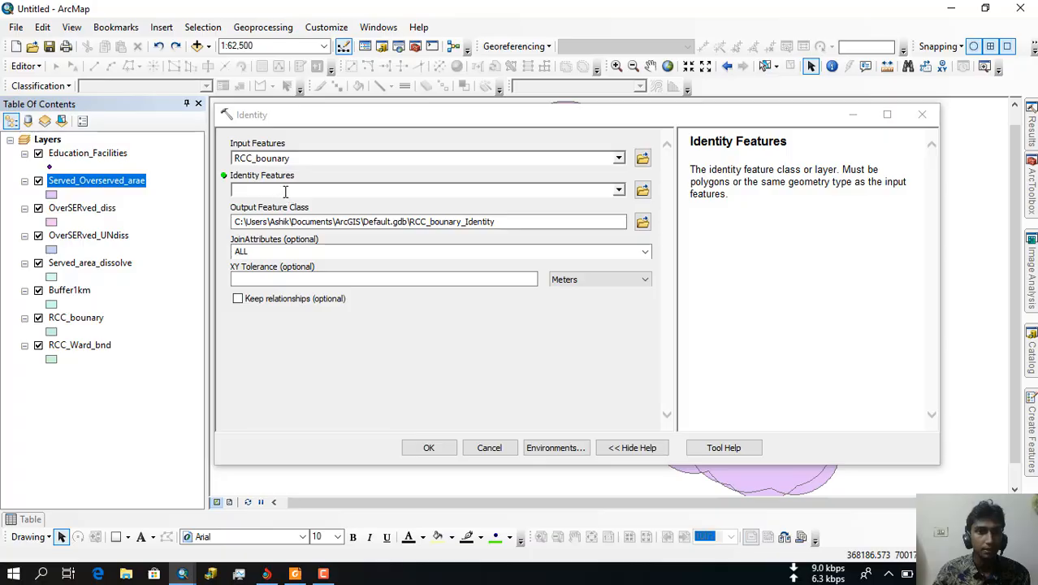
{"action": "left_click_drag", "start_coordinate": [129, 180], "coordinate": [274, 192]}
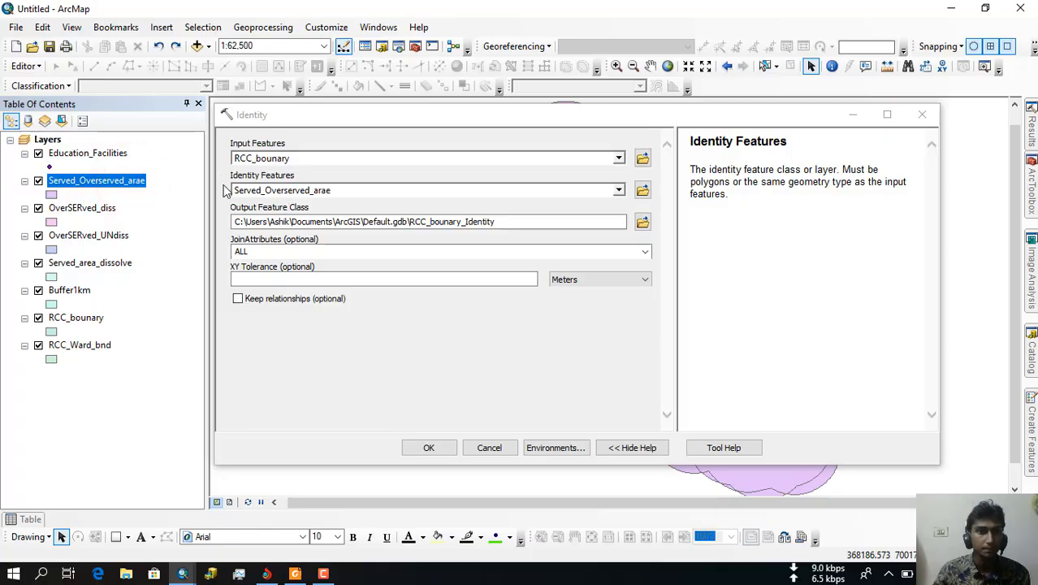
Step: Run the Identity overlay with the output saved as Served_overserved_unserved_area.shp in the RCC_educational_facility_distribution folder, replacing the existing file
{"action": "left_click", "coordinate": [35, 68]}
{"action": "left_click", "coordinate": [35, 67]}
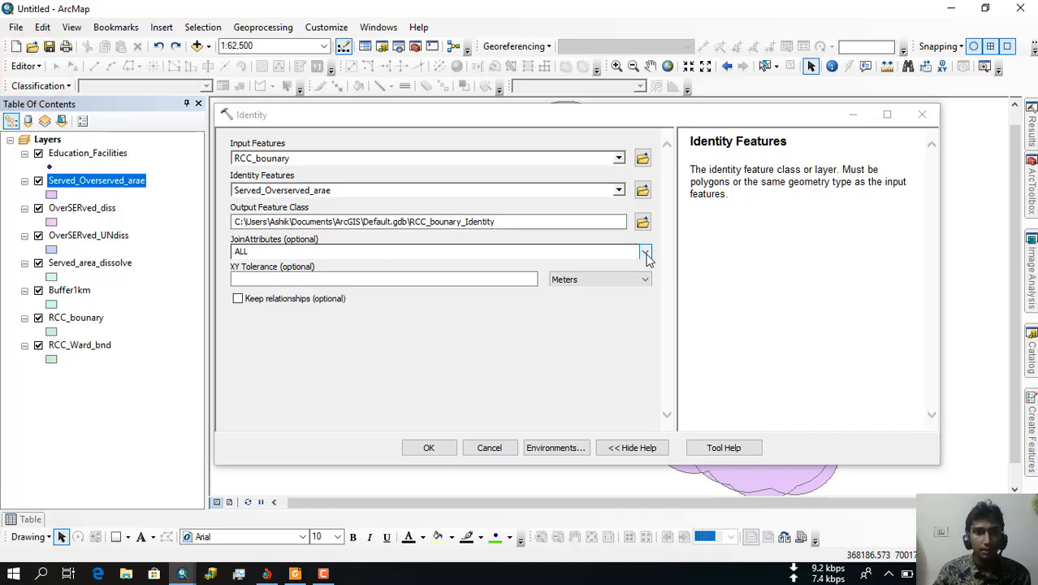
{"action": "left_click", "coordinate": [642, 223]}
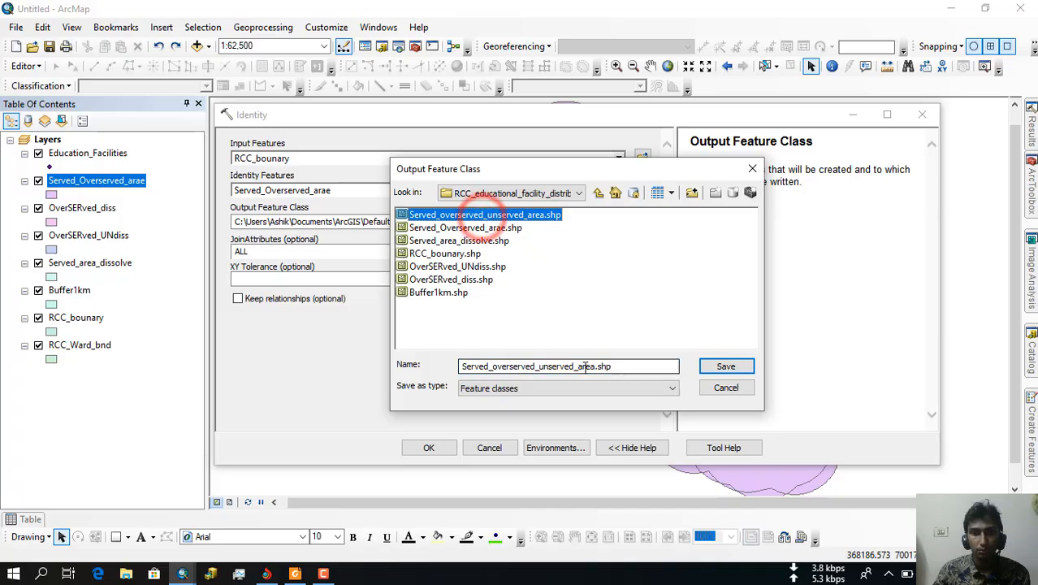
{"action": "left_click", "coordinate": [725, 365]}
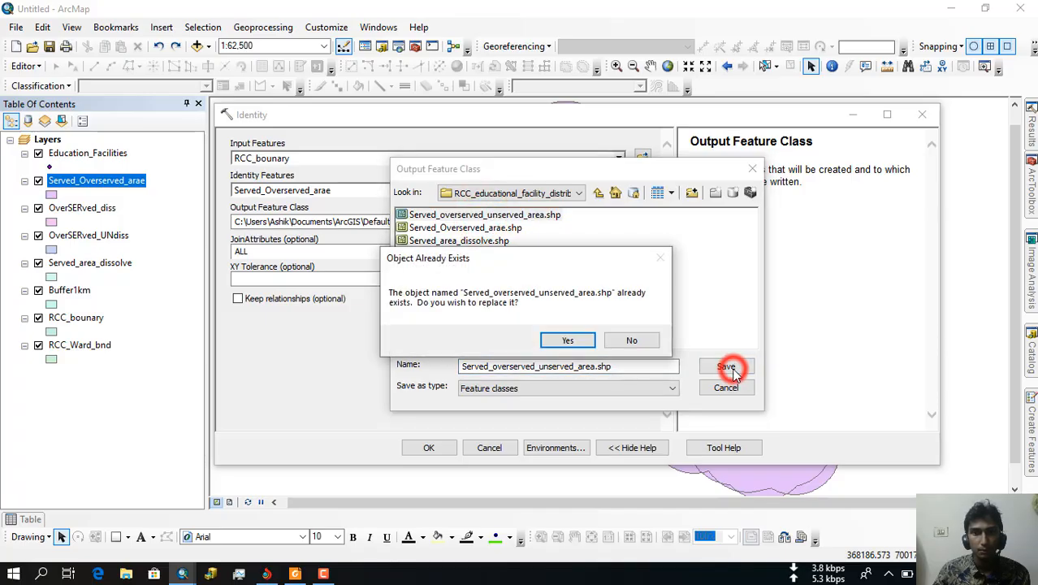
{"action": "left_click", "coordinate": [570, 340]}
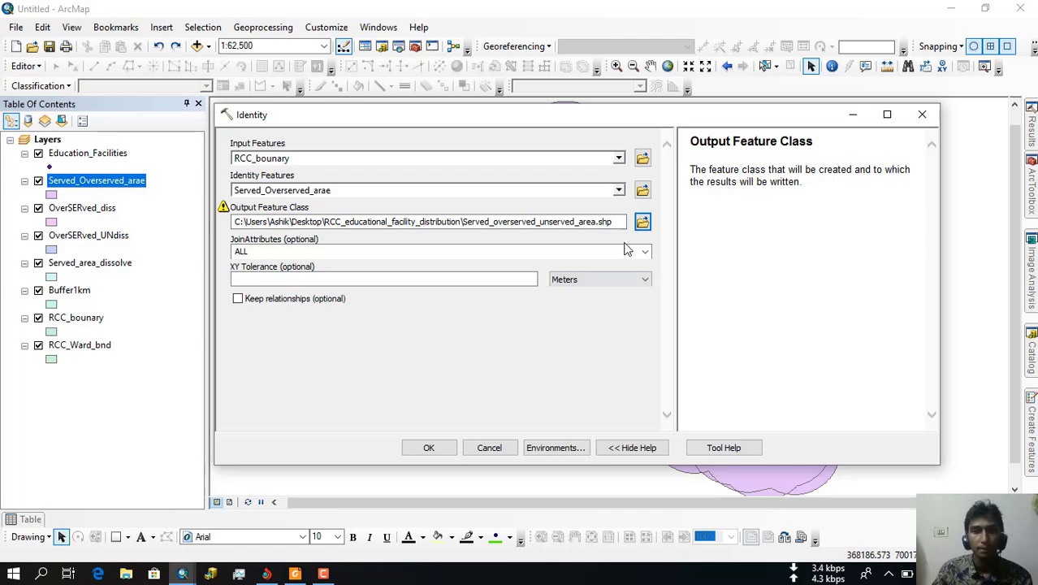
{"action": "left_click", "coordinate": [431, 448]}
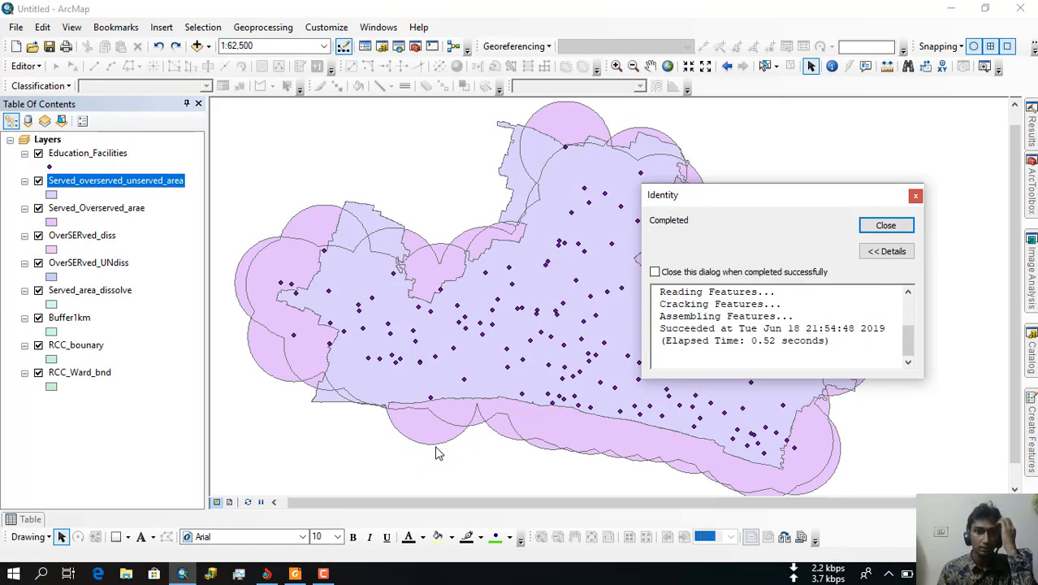
{"action": "left_click", "coordinate": [901, 226]}
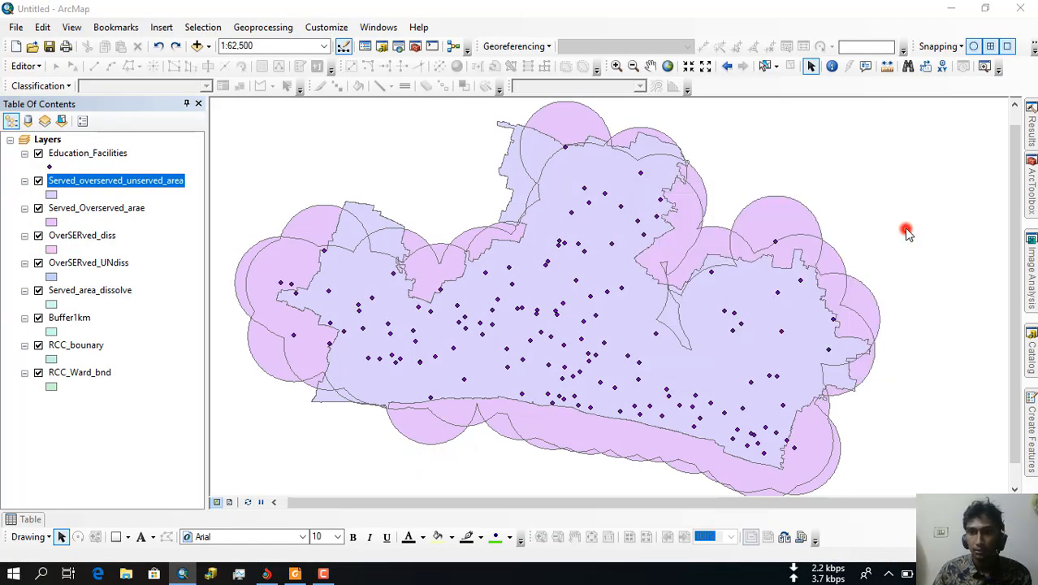
Step: Open the attribute table of Served_overserved_unserved_area and start an edit session on that layer
{"action": "right_click", "coordinate": [109, 187]}
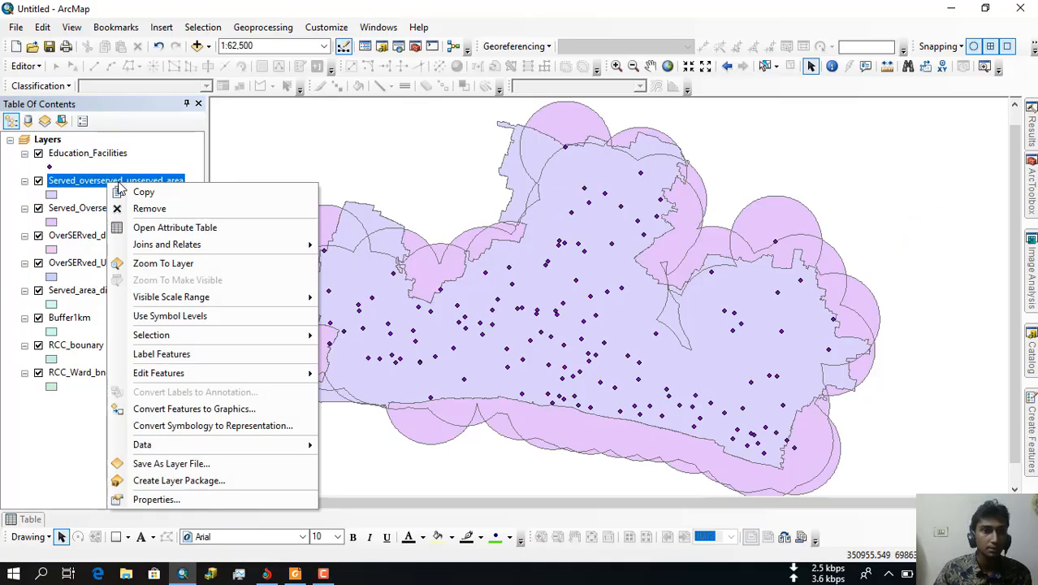
{"action": "left_click", "coordinate": [159, 229]}
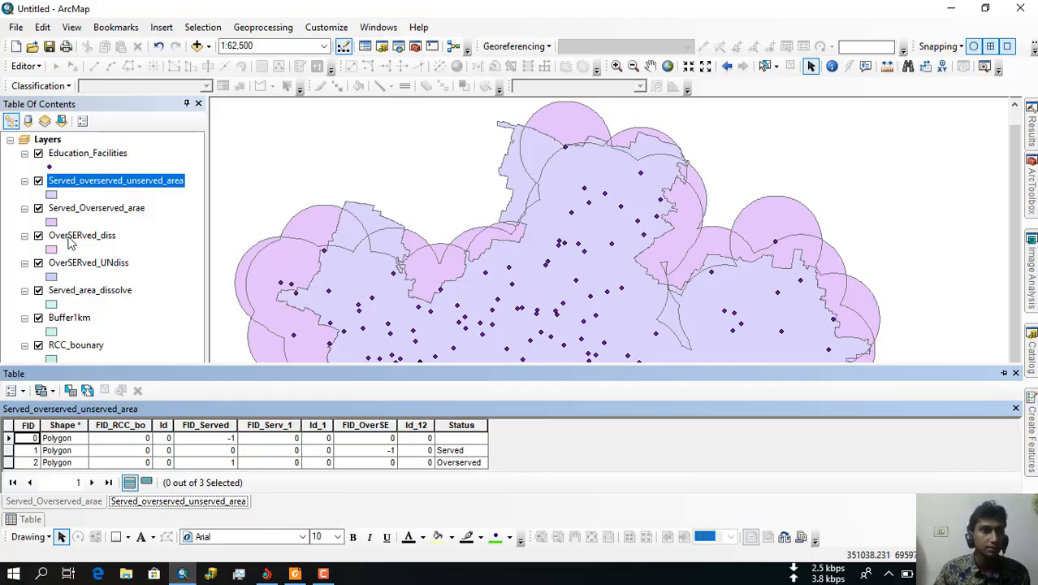
{"action": "left_click", "coordinate": [31, 65]}
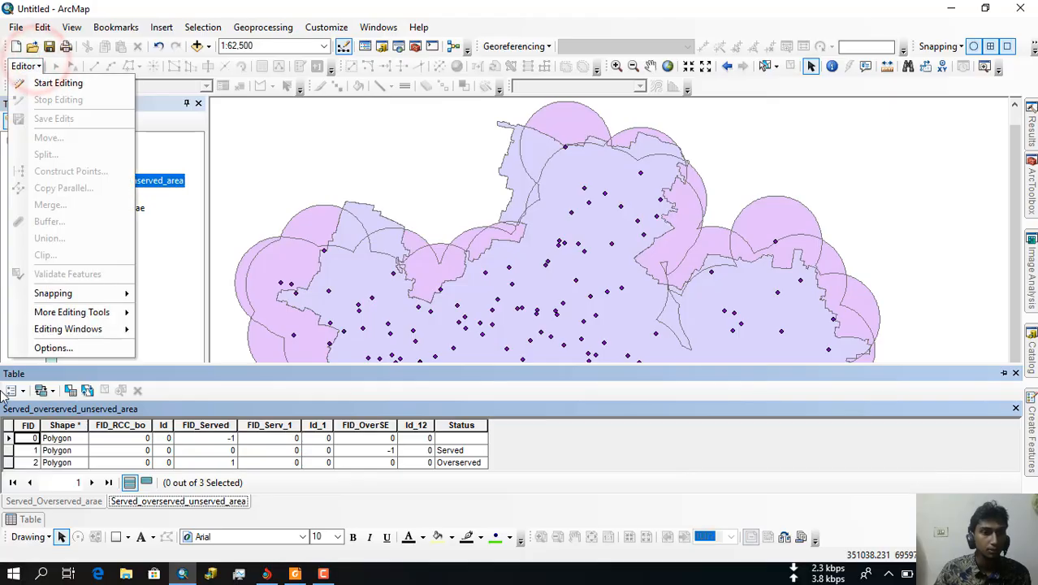
{"action": "left_click", "coordinate": [68, 83]}
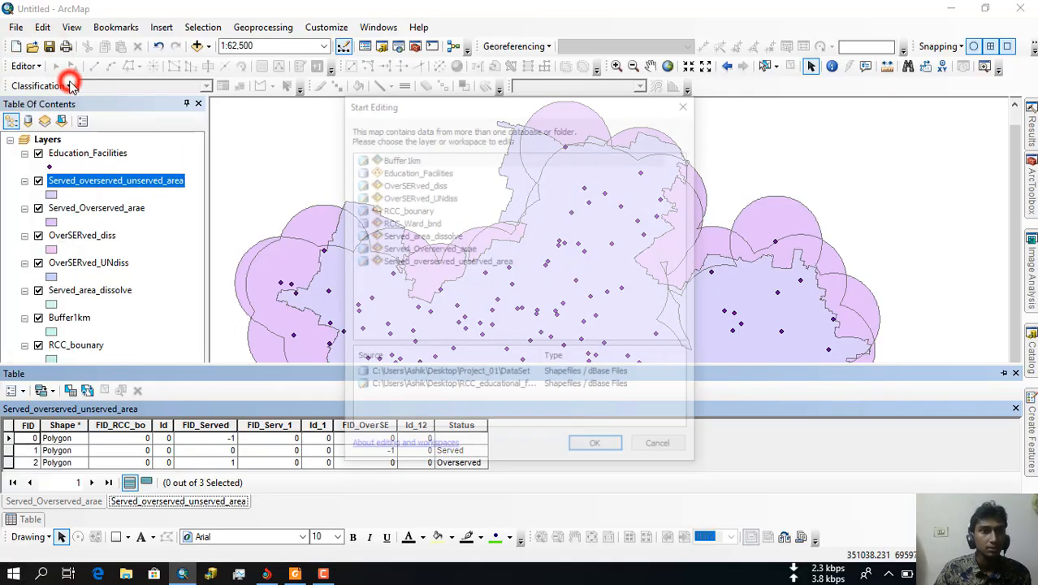
{"action": "left_click", "coordinate": [402, 261]}
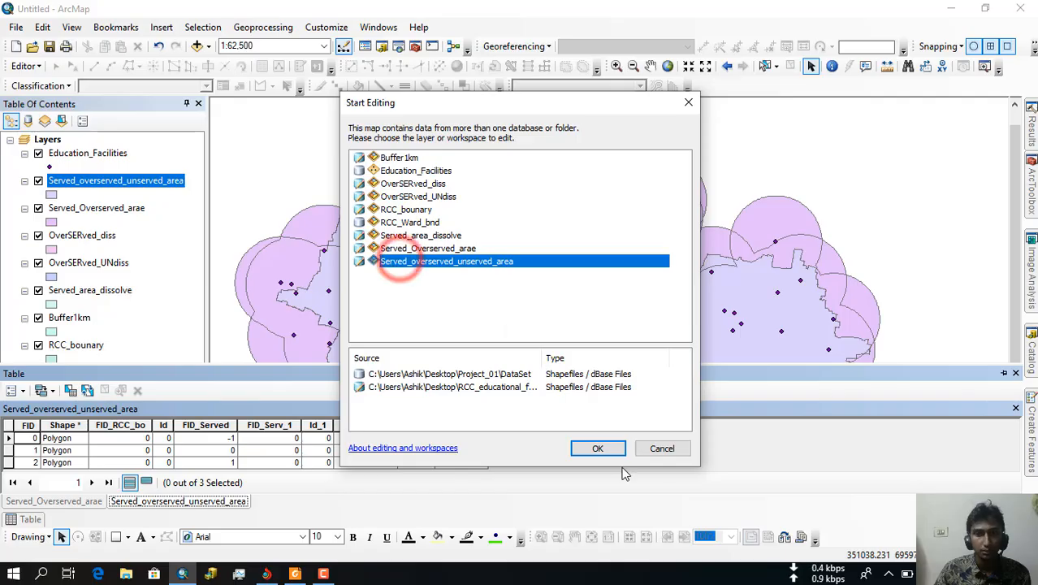
{"action": "left_click", "coordinate": [596, 448]}
Step: Set the Status of record FID 0 in Served_overserved_unserved_area to Unserved
{"action": "left_click", "coordinate": [456, 438]}
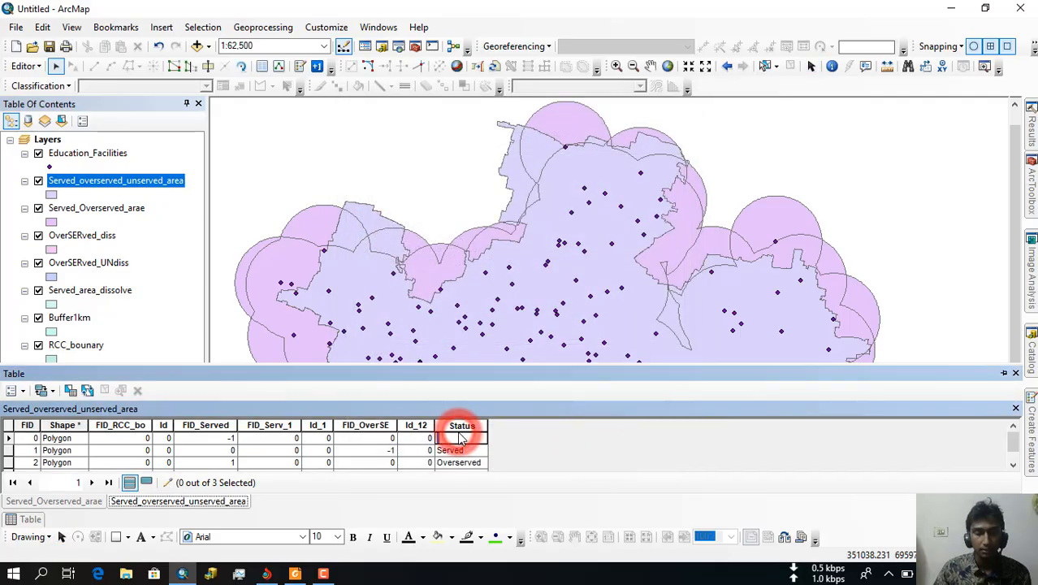
{"action": "left_click", "coordinate": [448, 438]}
{"action": "type", "text": "u"}
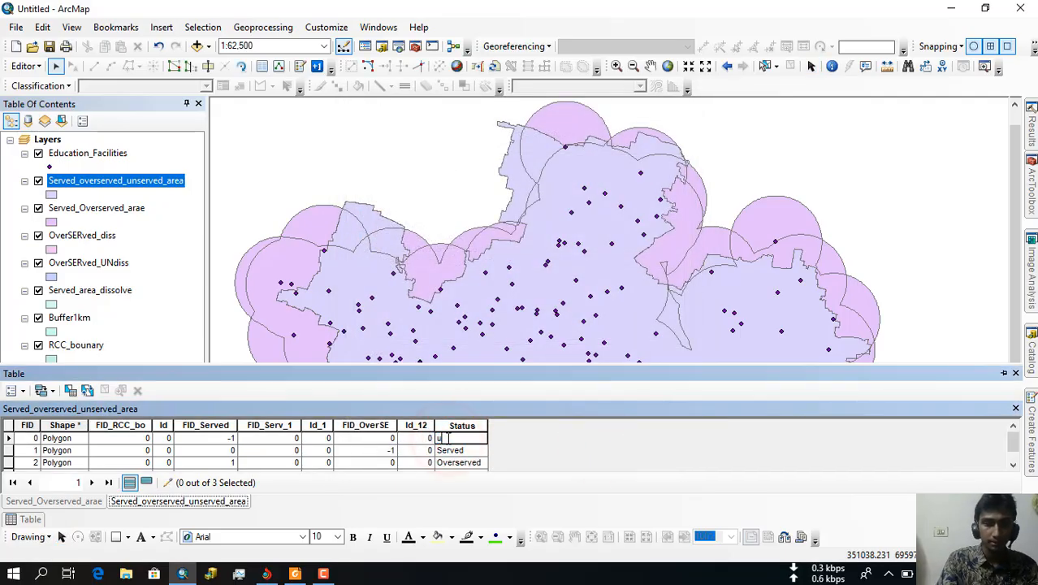
{"action": "type", "text": "nserved"}
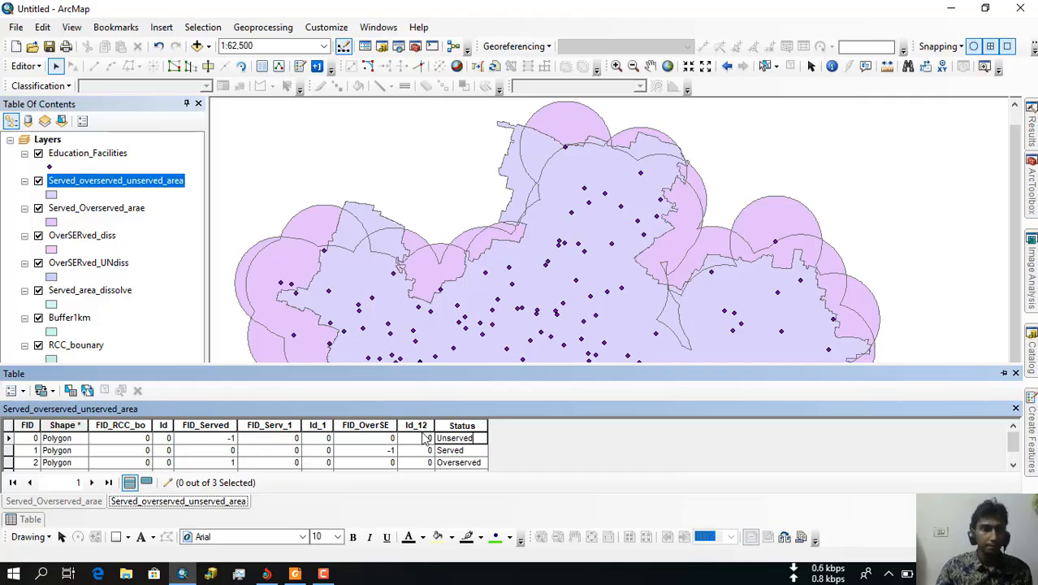
Step: Stop the edit session, saving the edits, and close the attribute table
{"action": "left_click", "coordinate": [25, 65]}
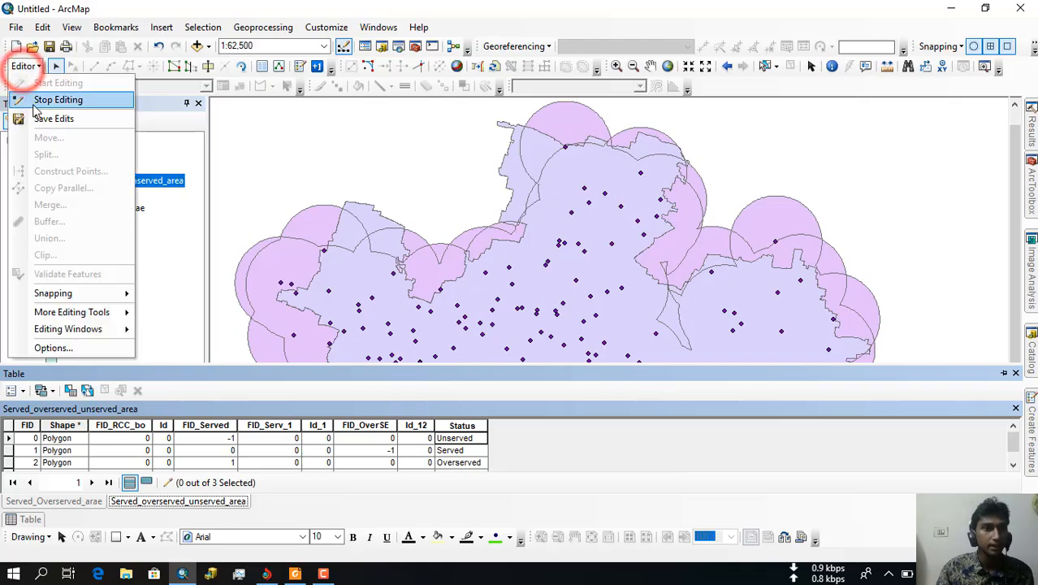
{"action": "left_click", "coordinate": [49, 99]}
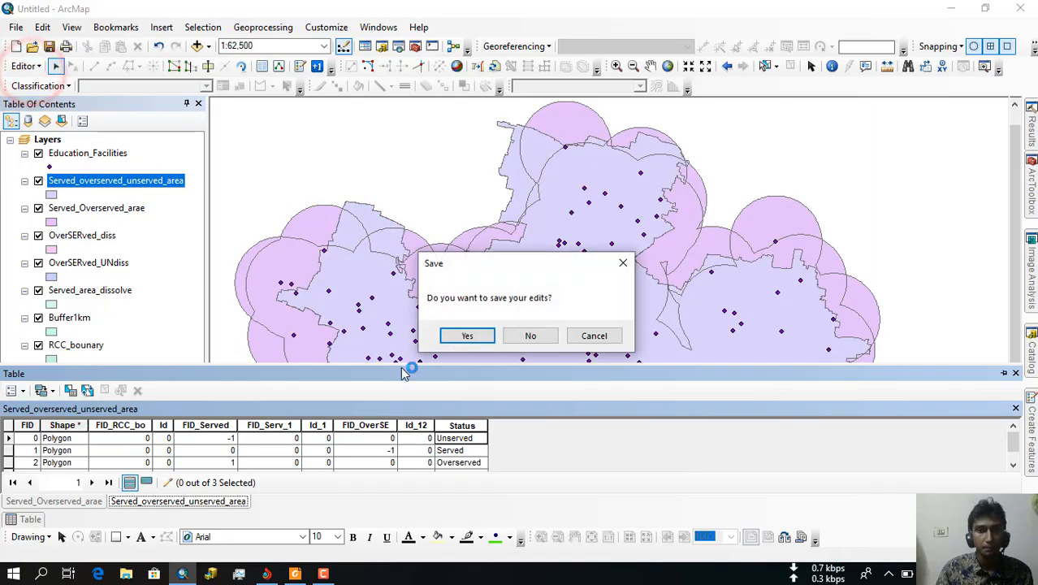
{"action": "left_click", "coordinate": [464, 335]}
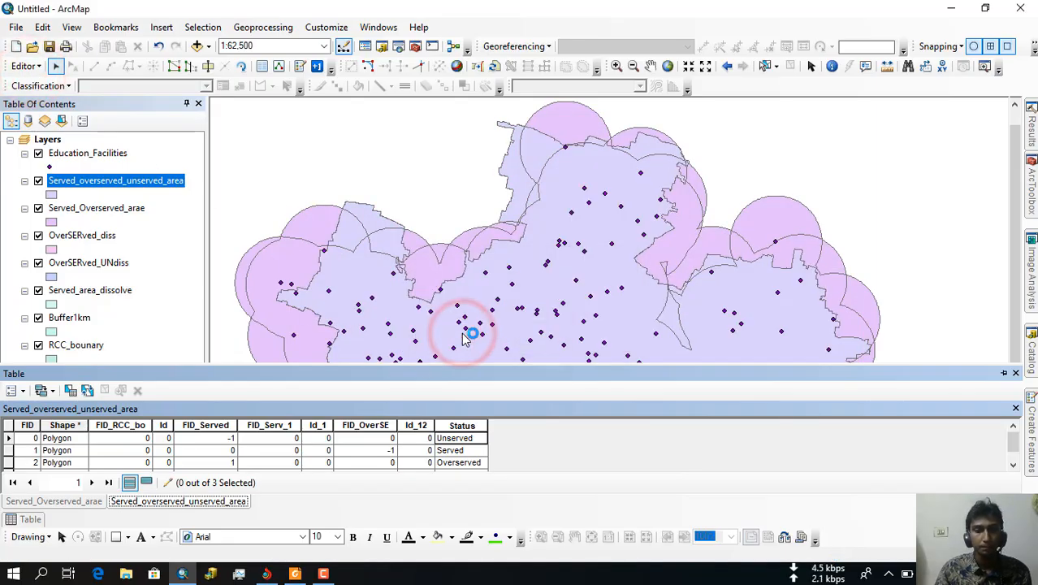
{"action": "left_click", "coordinate": [1015, 372]}
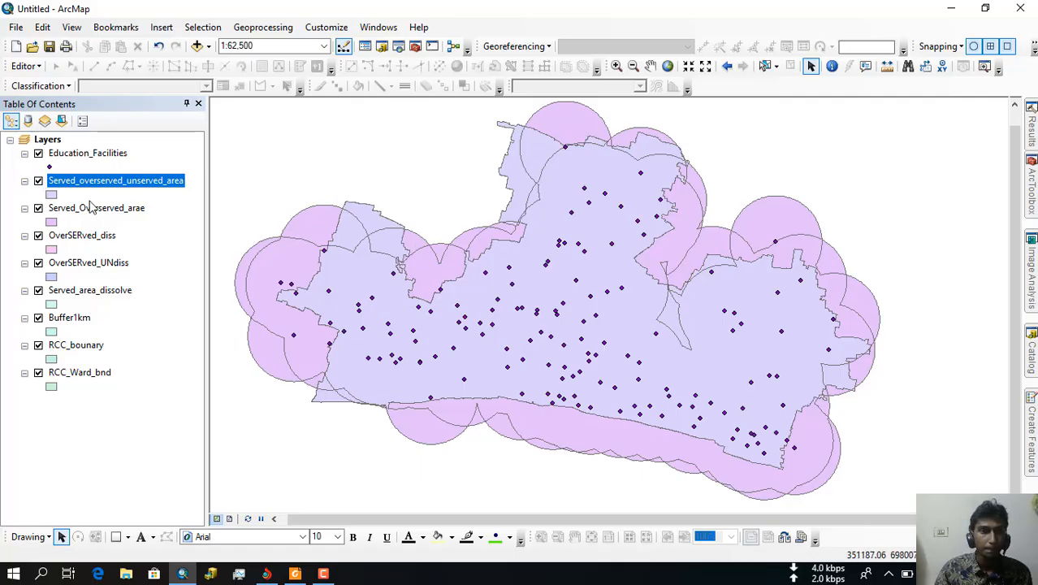
Step: Hide every layer except Served_overserved_unserved_area, including Education_Facilities, the dissolve layers, Buffer1km, RCC_bounary and RCC_Ward_bnd
{"action": "left_click", "coordinate": [38, 209]}
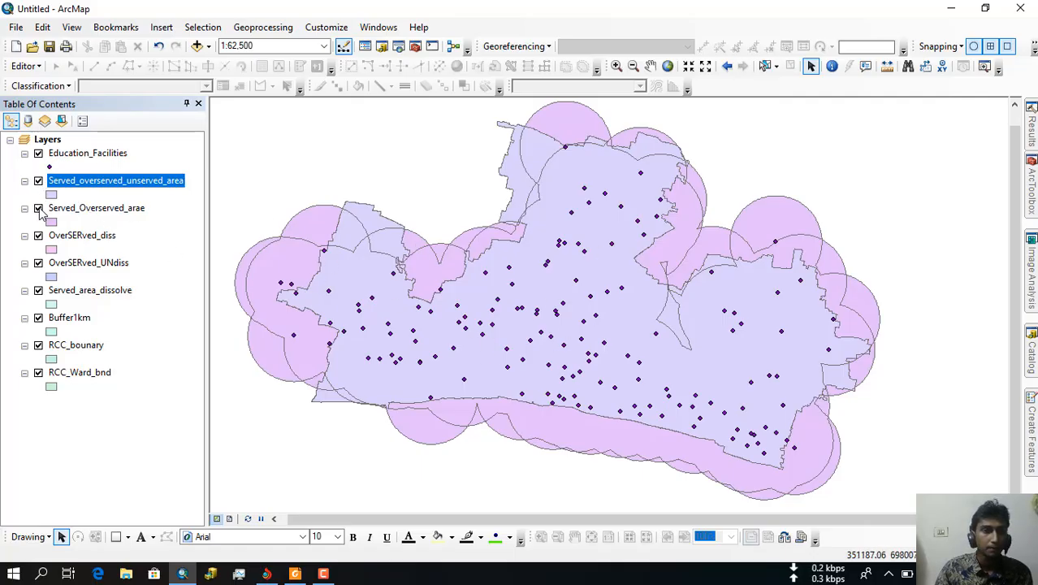
{"action": "left_click", "coordinate": [38, 209]}
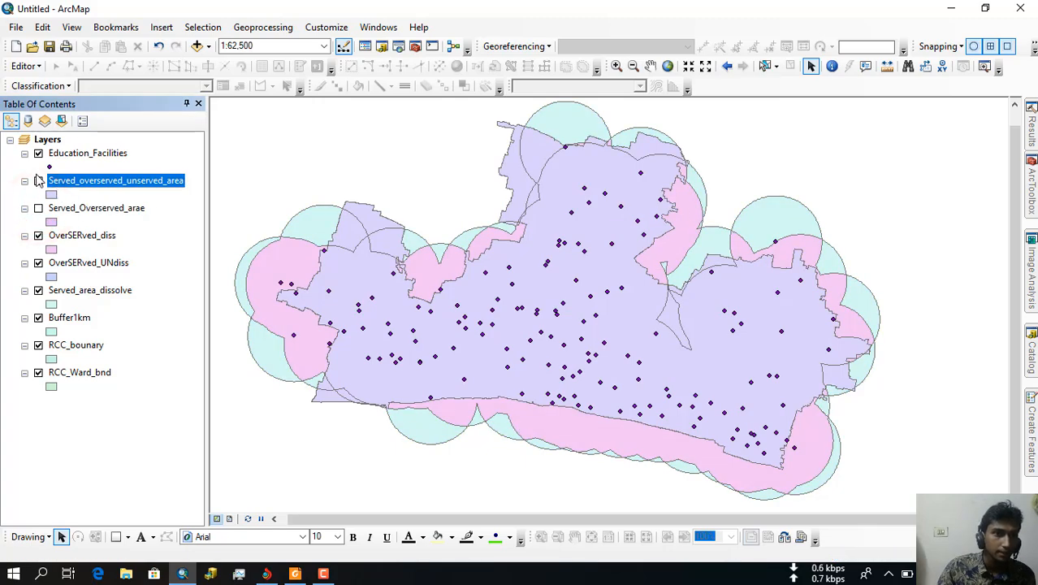
{"action": "left_click", "coordinate": [38, 153]}
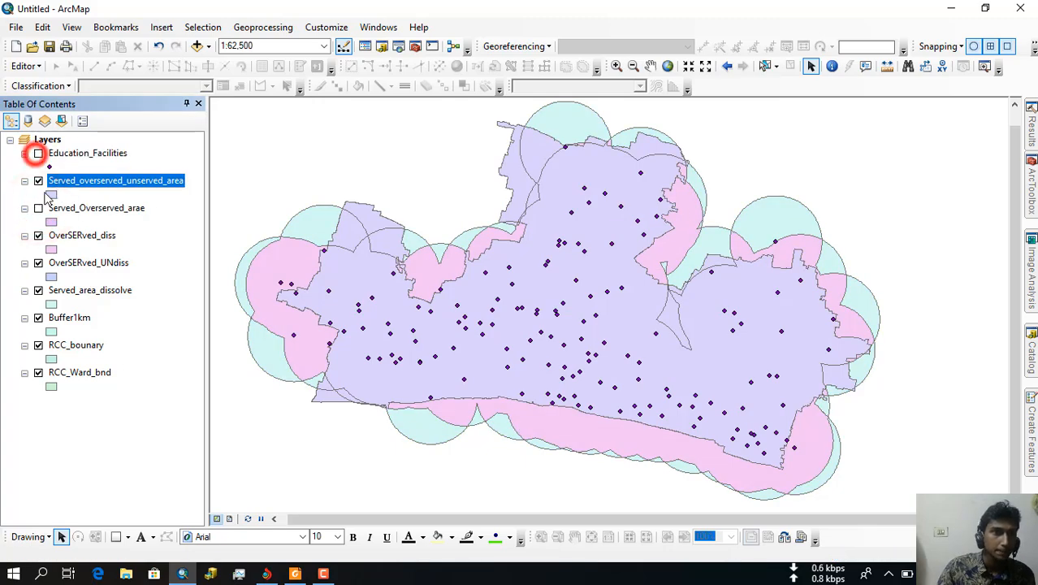
{"action": "left_click", "coordinate": [38, 237]}
{"action": "left_click", "coordinate": [38, 264]}
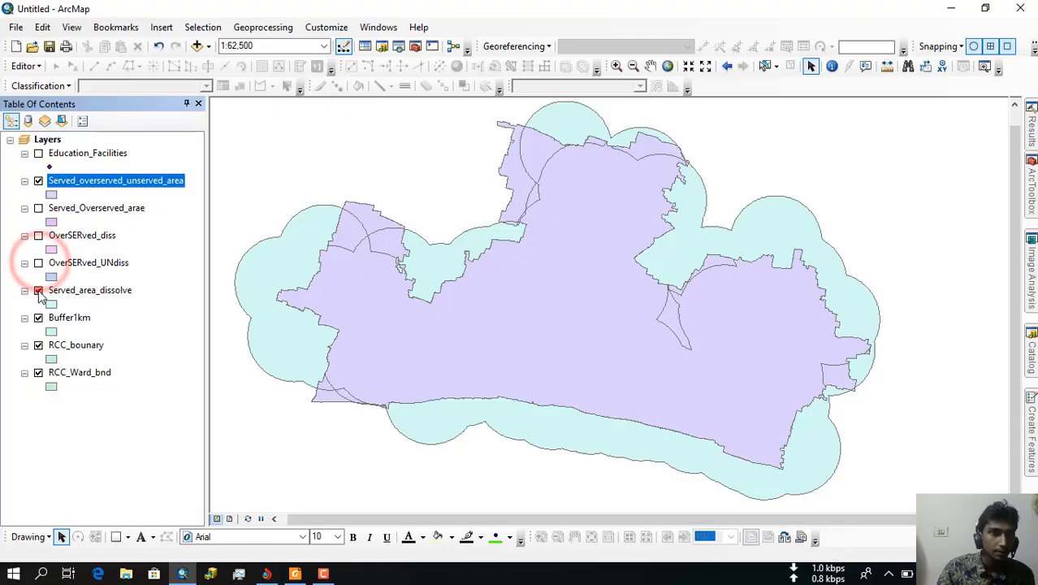
{"action": "left_click", "coordinate": [39, 290]}
{"action": "left_click", "coordinate": [38, 317]}
{"action": "left_click", "coordinate": [39, 345]}
{"action": "left_click", "coordinate": [38, 371]}
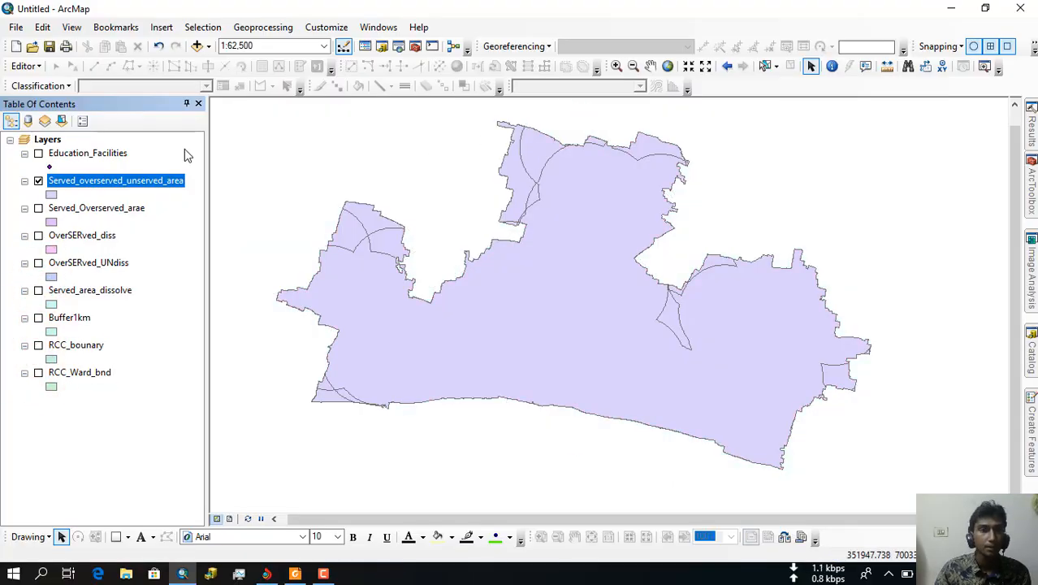
Step: Symbolize Served_overserved_unserved_area by unique values of the Status field and add all its values
{"action": "double_click", "coordinate": [134, 181]}
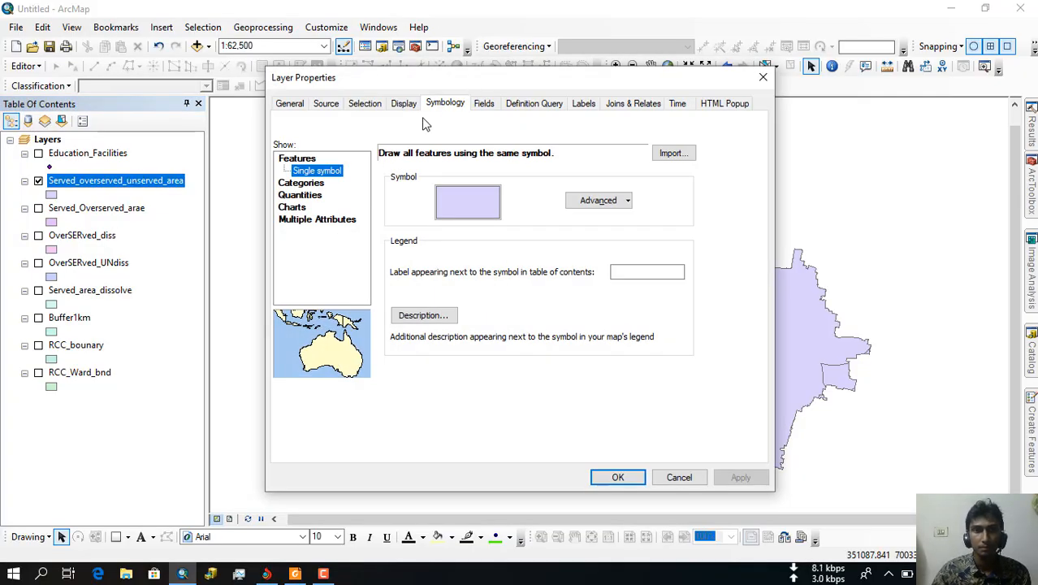
{"action": "left_click", "coordinate": [303, 183]}
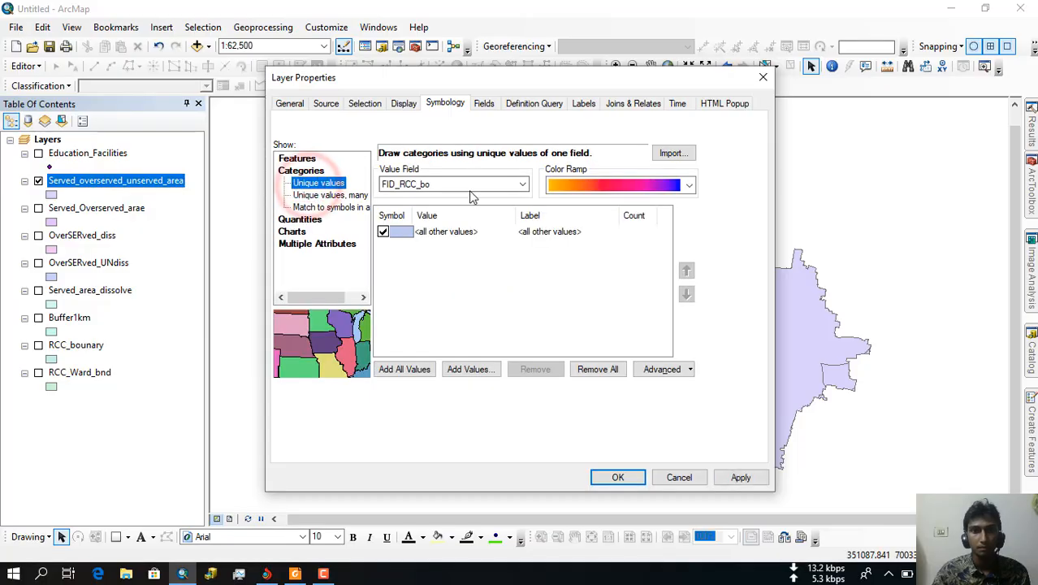
{"action": "left_click", "coordinate": [522, 184]}
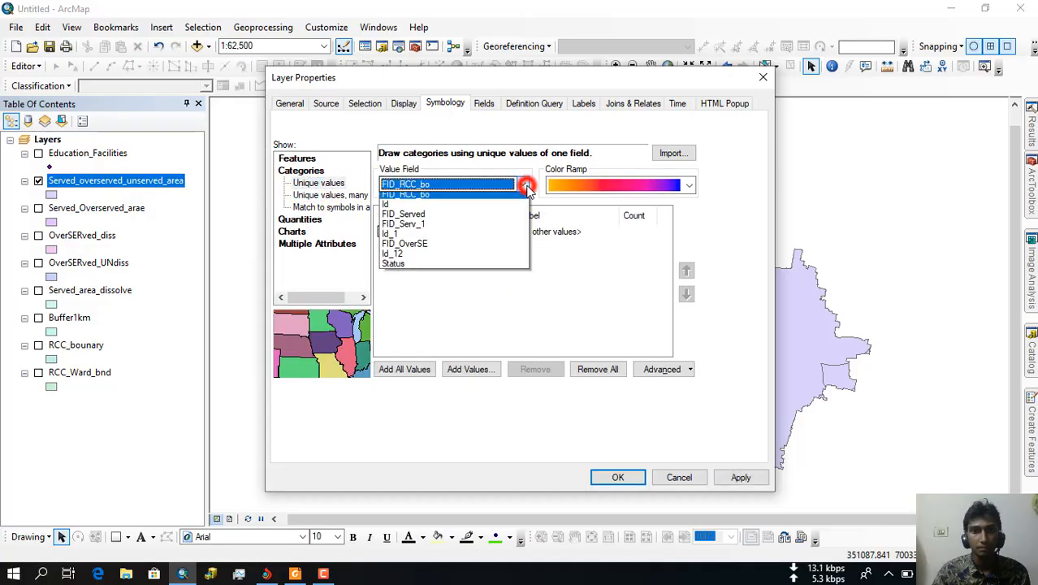
{"action": "left_click", "coordinate": [456, 267]}
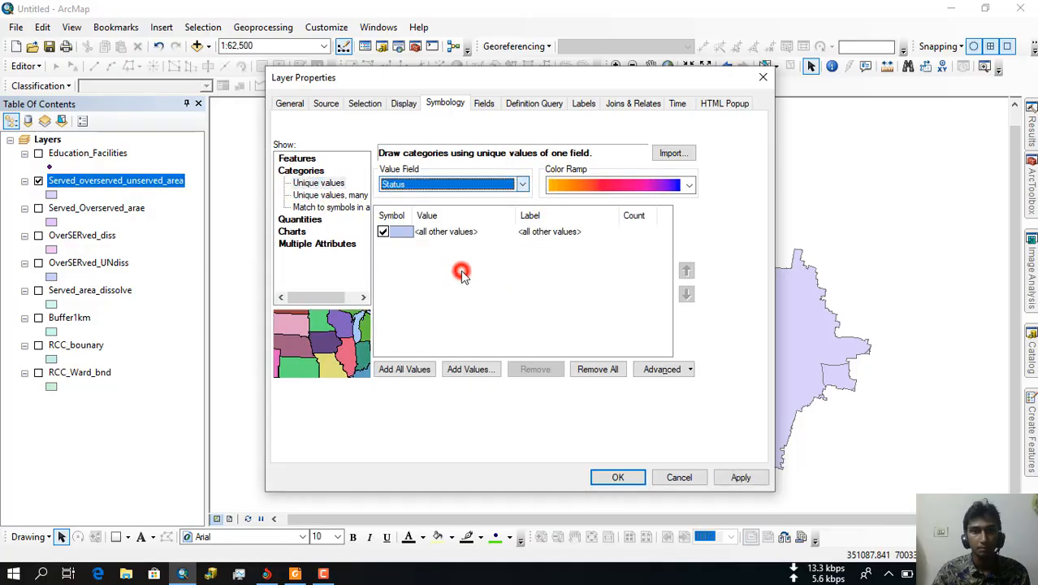
{"action": "left_click", "coordinate": [465, 368]}
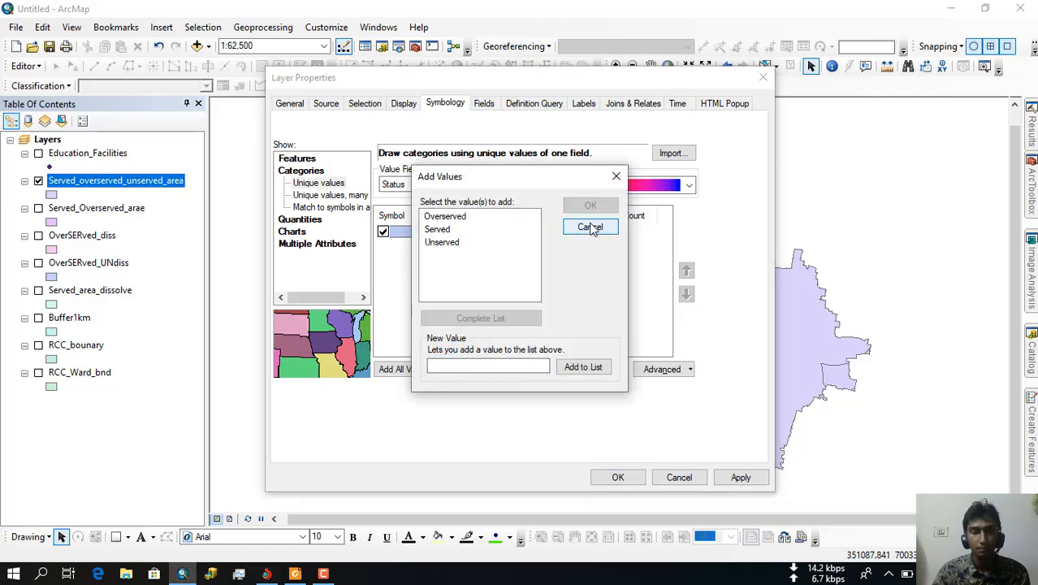
{"action": "left_click", "coordinate": [616, 176]}
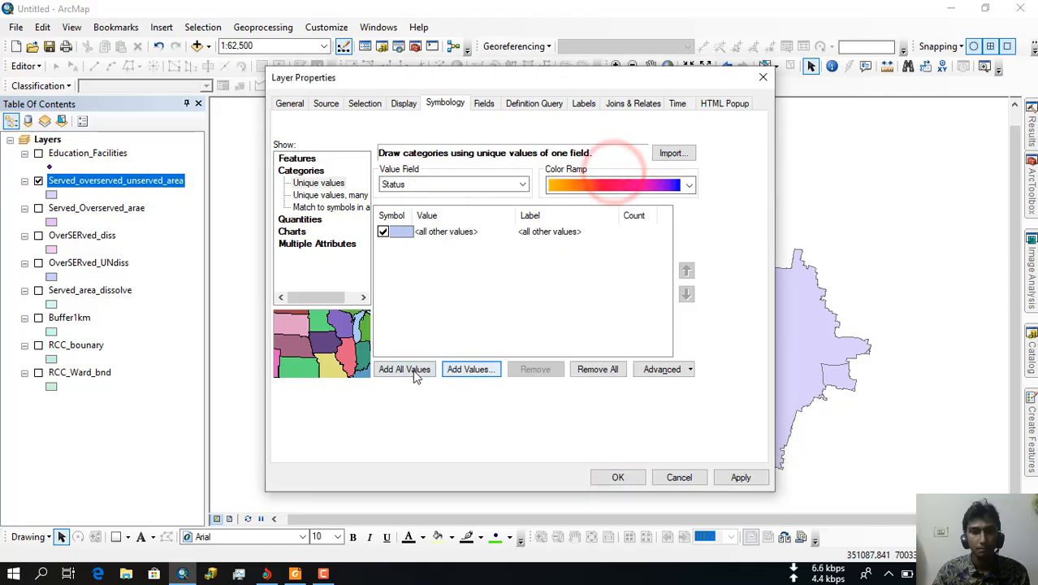
{"action": "left_click", "coordinate": [406, 369]}
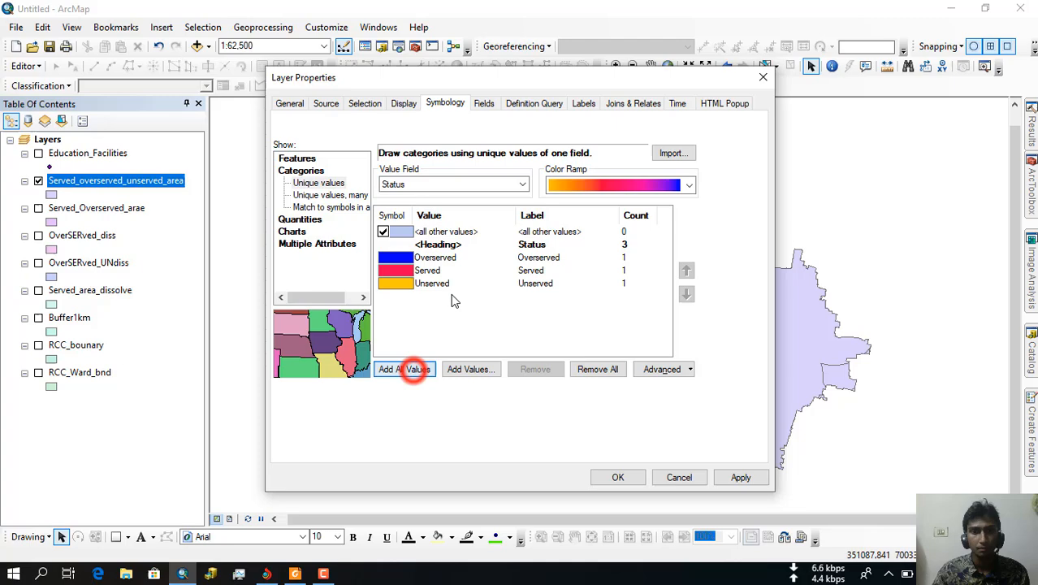
Step: Give the Status categories the dark green to yellow to red color ramp, exclude all other values and apply the symbology
{"action": "left_click", "coordinate": [688, 185]}
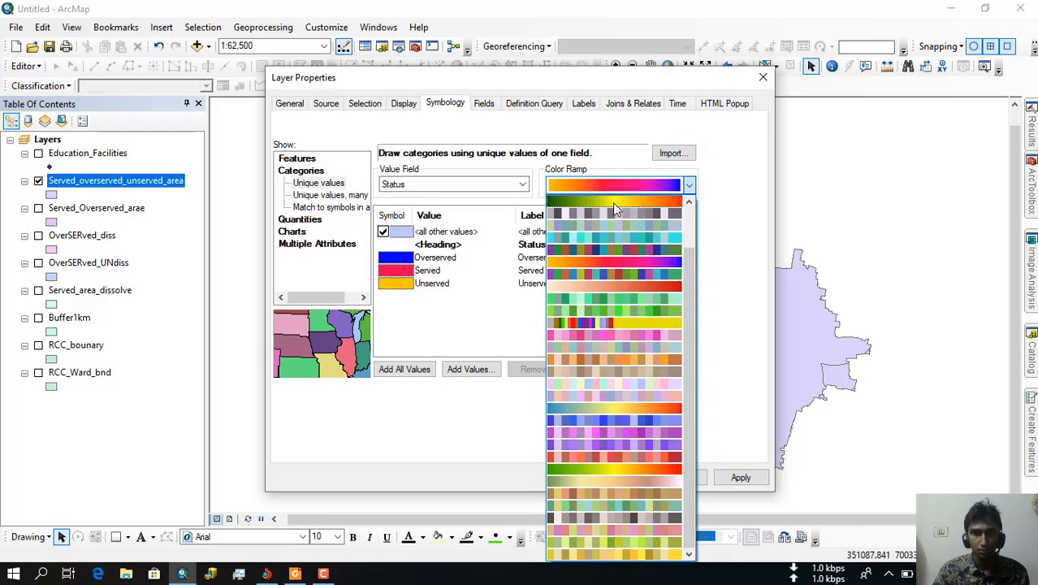
{"action": "left_click", "coordinate": [613, 202]}
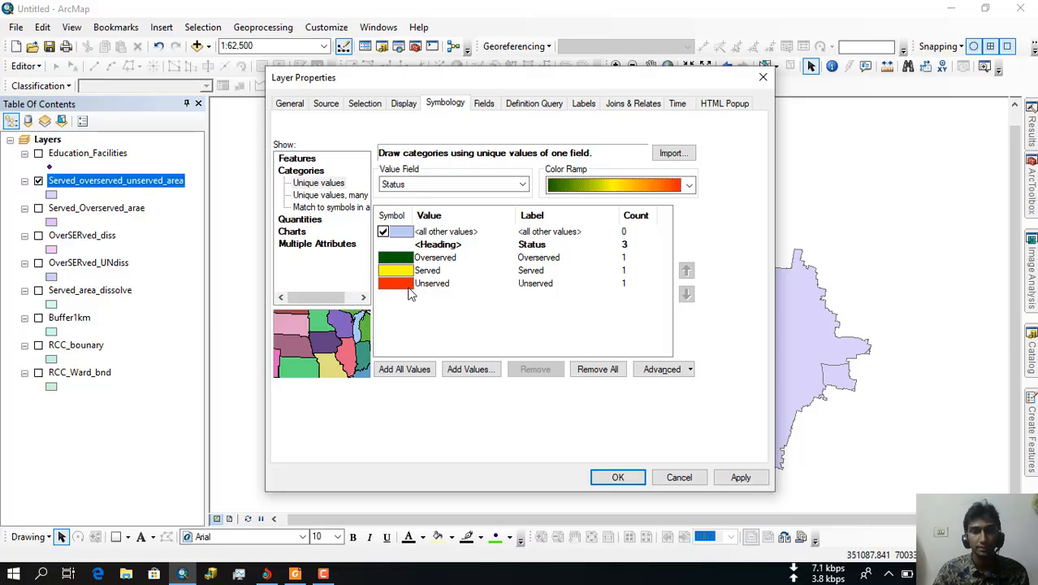
{"action": "left_click", "coordinate": [383, 232]}
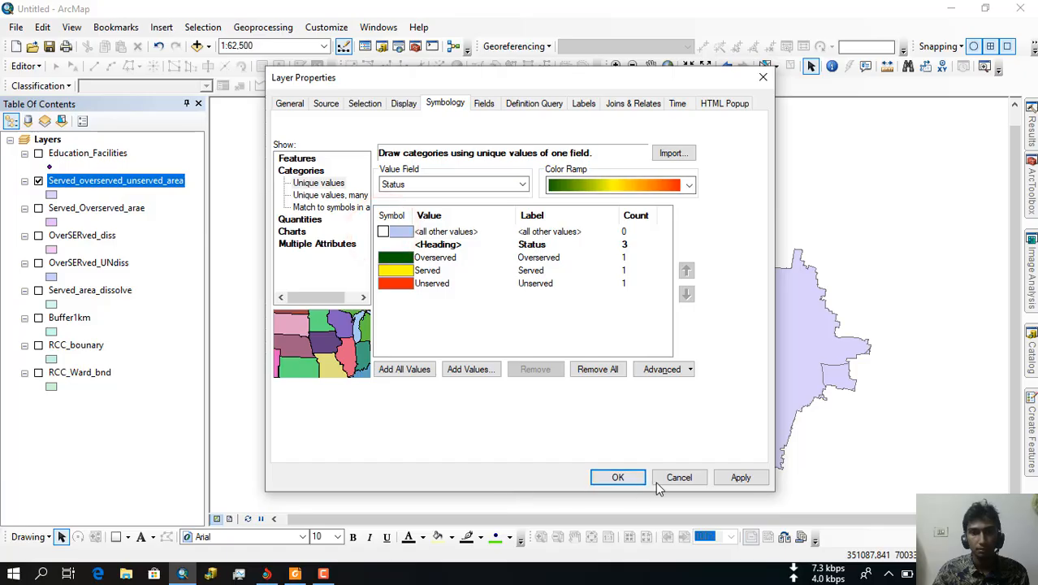
{"action": "left_click", "coordinate": [735, 476]}
{"action": "left_click_drag", "start_coordinate": [601, 77], "coordinate": [300, 64]}
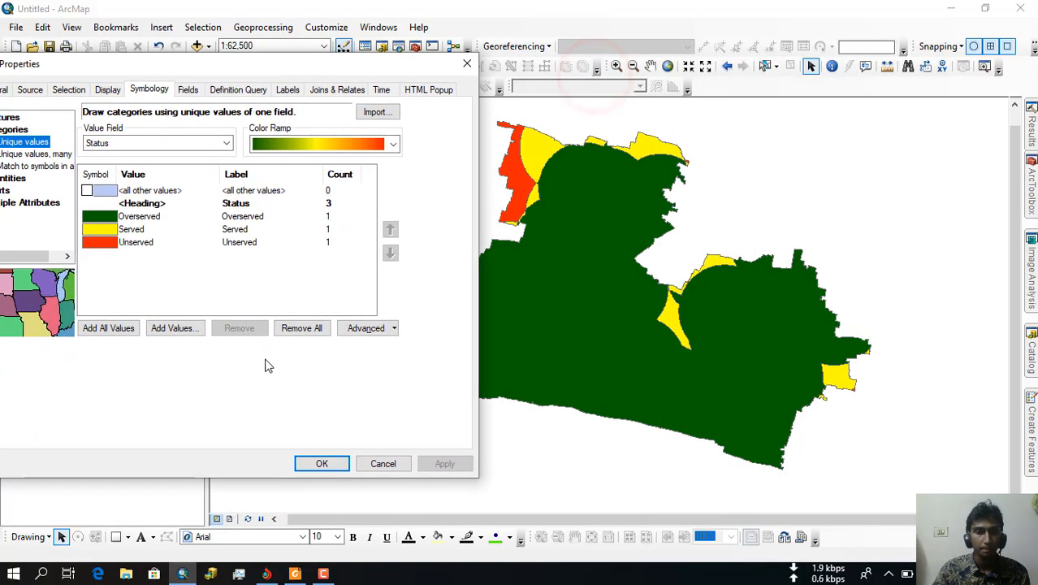
{"action": "left_click", "coordinate": [323, 463]}
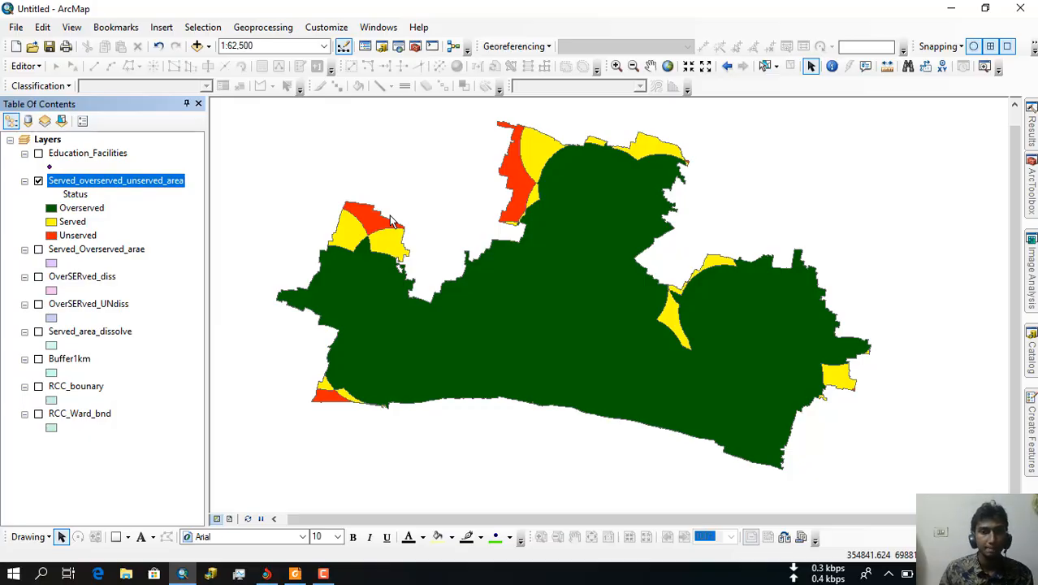
Step: Switch to Project.pdf in Foxit Reader to check the area percentage tasks, and return to ArcMap
{"action": "right_click", "coordinate": [128, 184]}
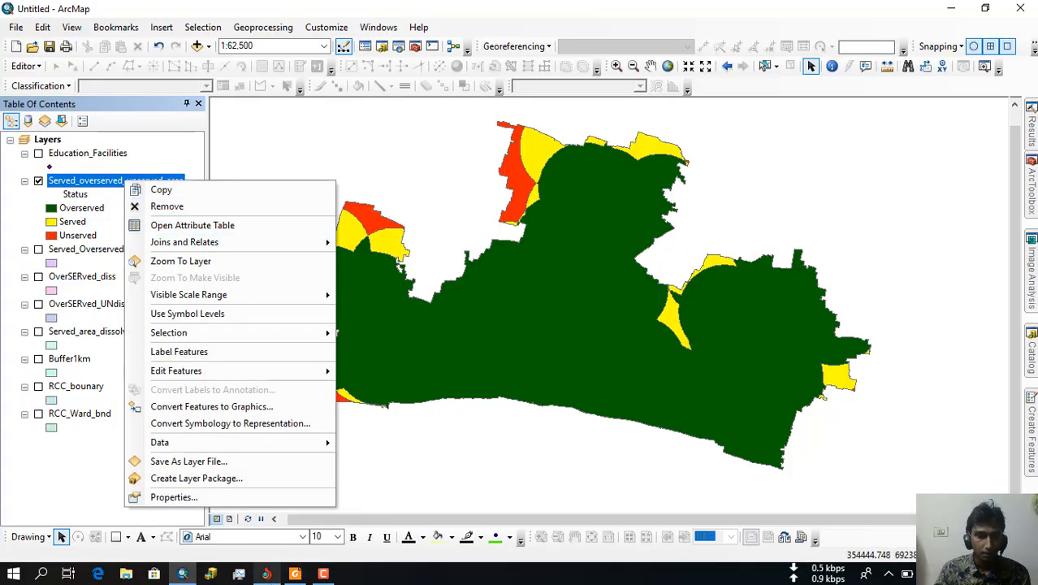
{"action": "left_click", "coordinate": [294, 575]}
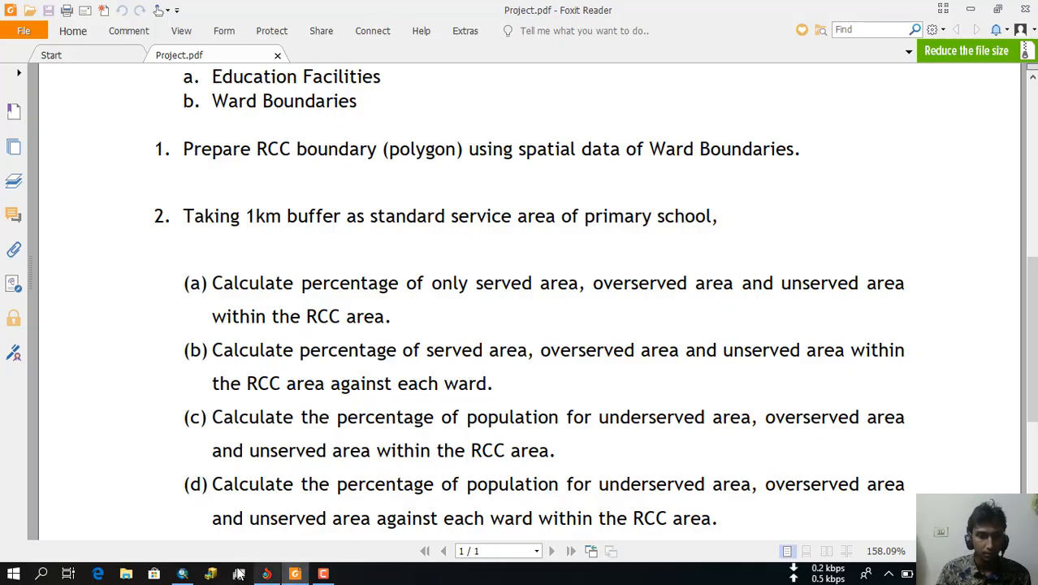
{"action": "left_click", "coordinate": [184, 573]}
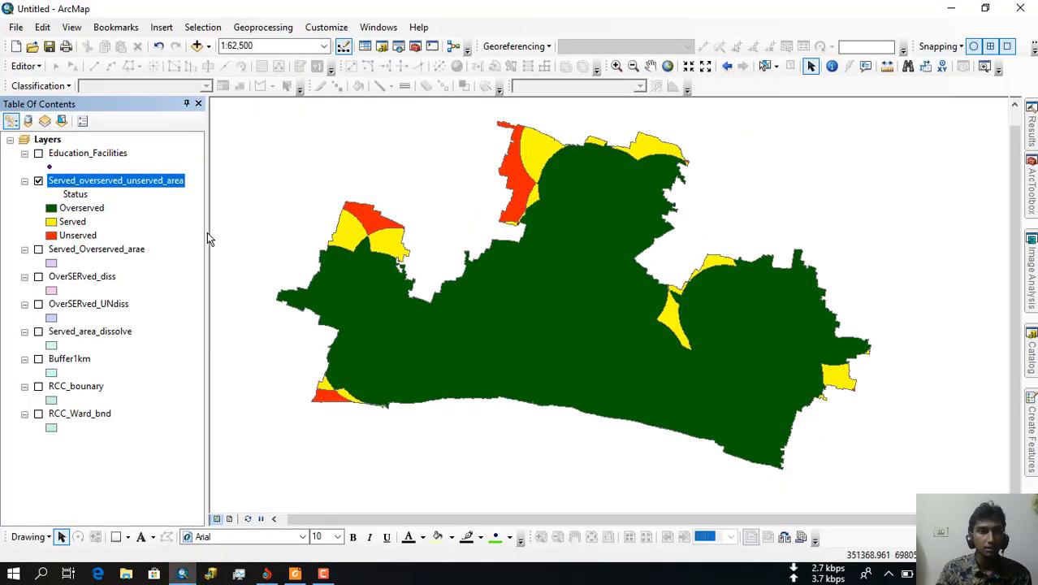
Step: Open the attribute table of Served_overserved_unserved_area and start a new field named Area_acre
{"action": "right_click", "coordinate": [173, 182]}
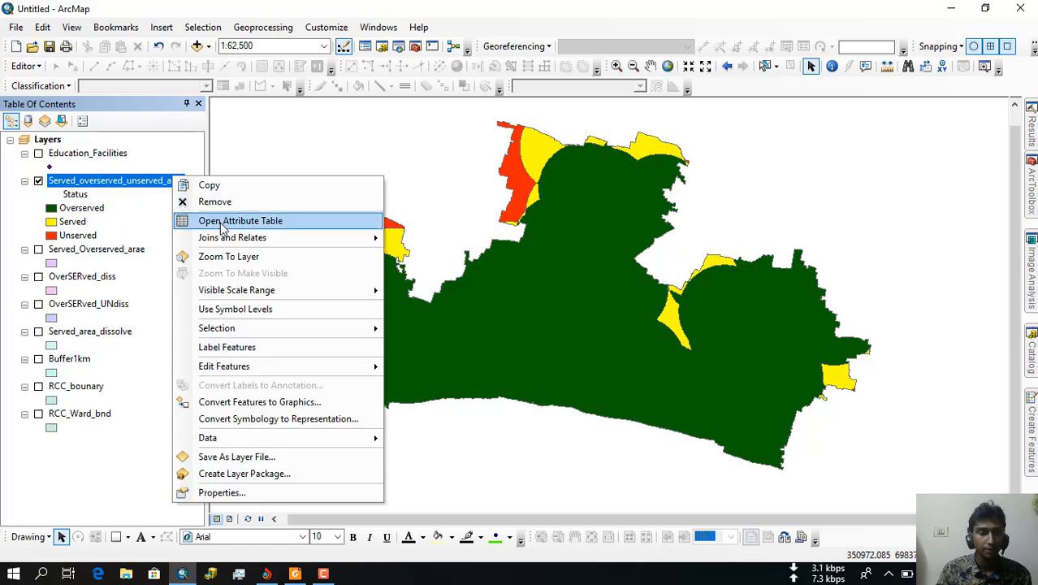
{"action": "left_click", "coordinate": [221, 225]}
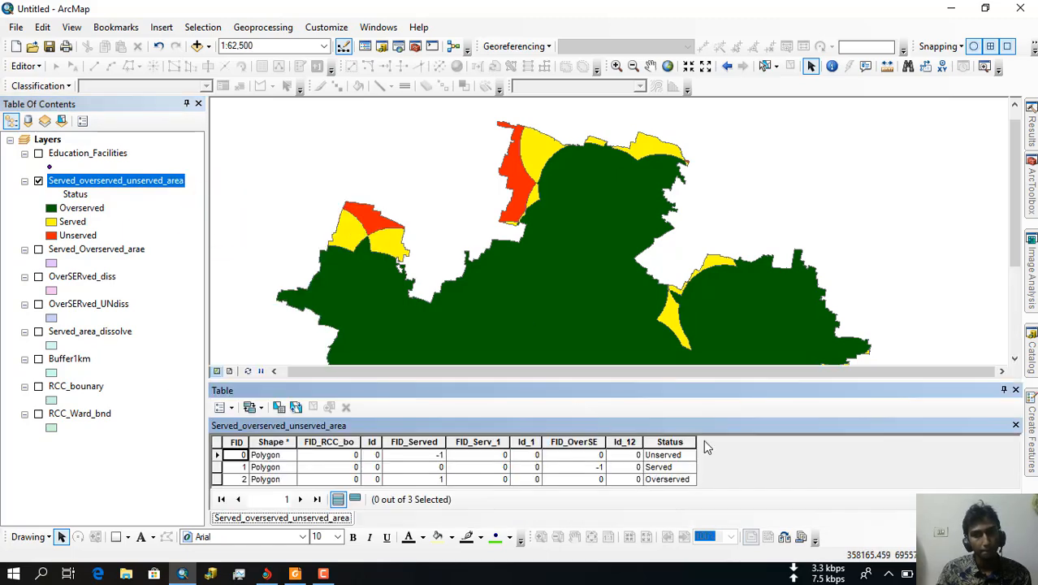
{"action": "left_click", "coordinate": [220, 406]}
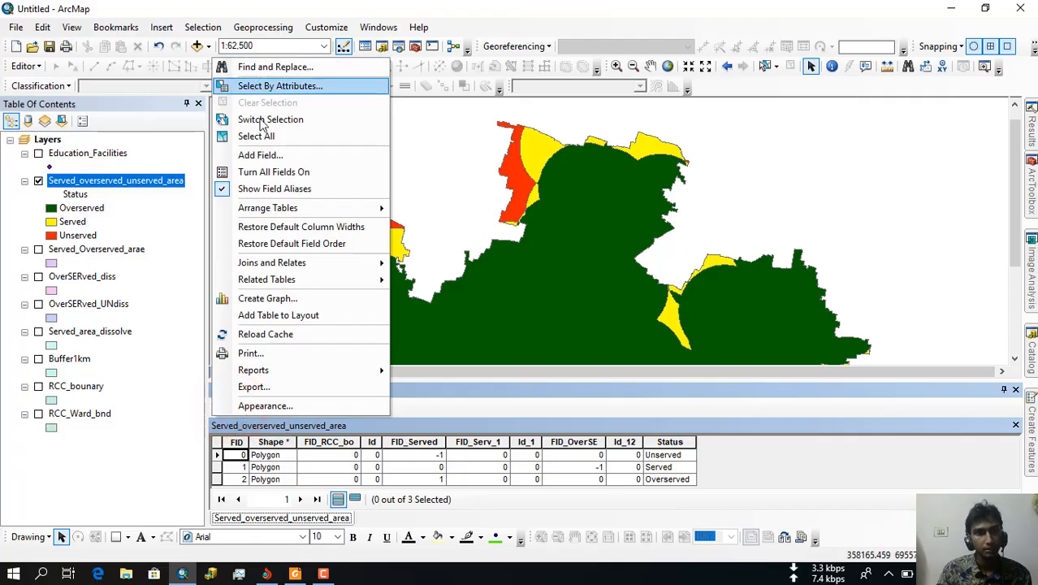
{"action": "left_click", "coordinate": [265, 156]}
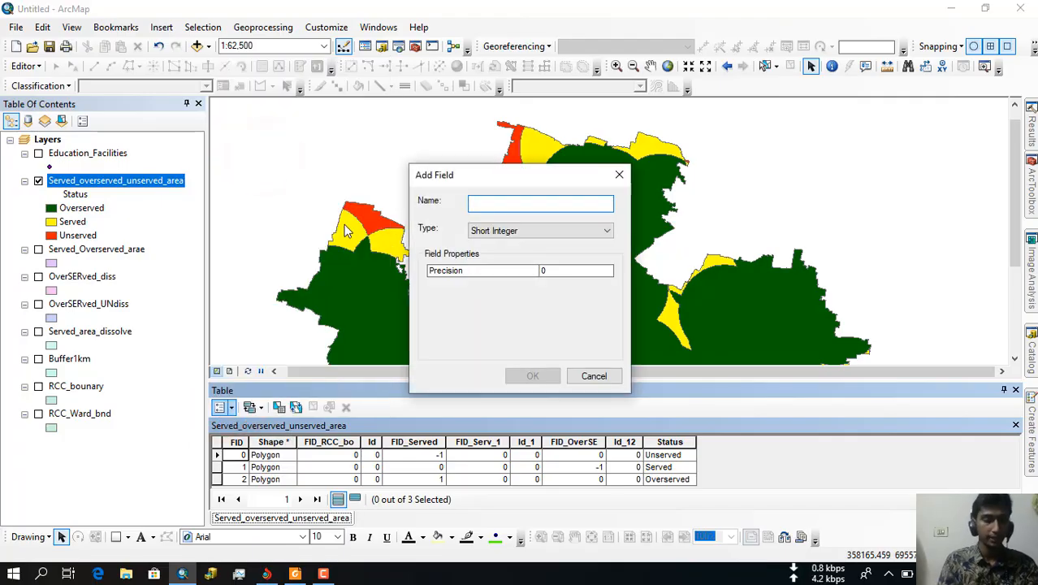
{"action": "type", "text": "Area"}
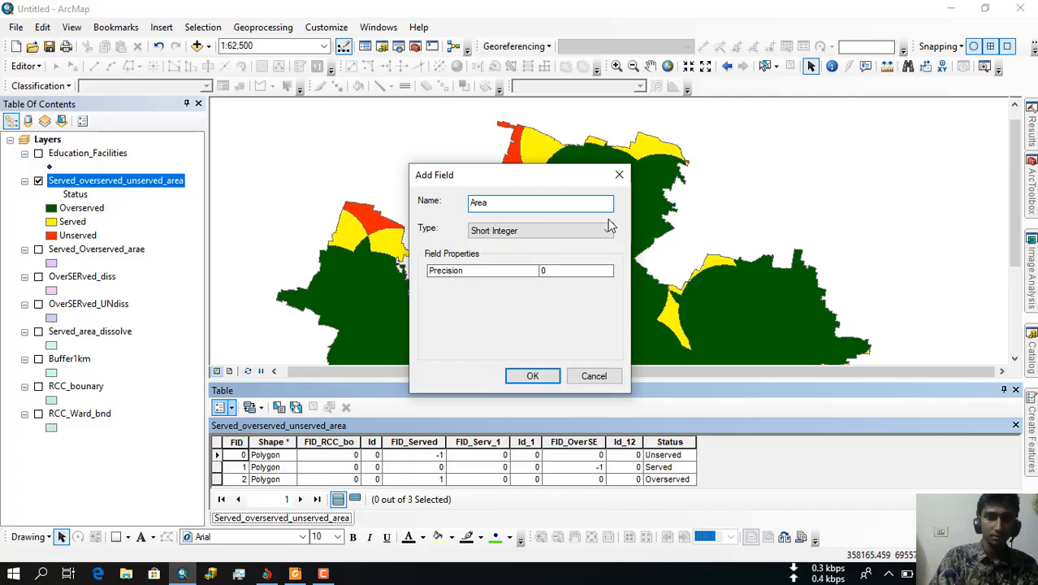
{"action": "type", "text": "_"}
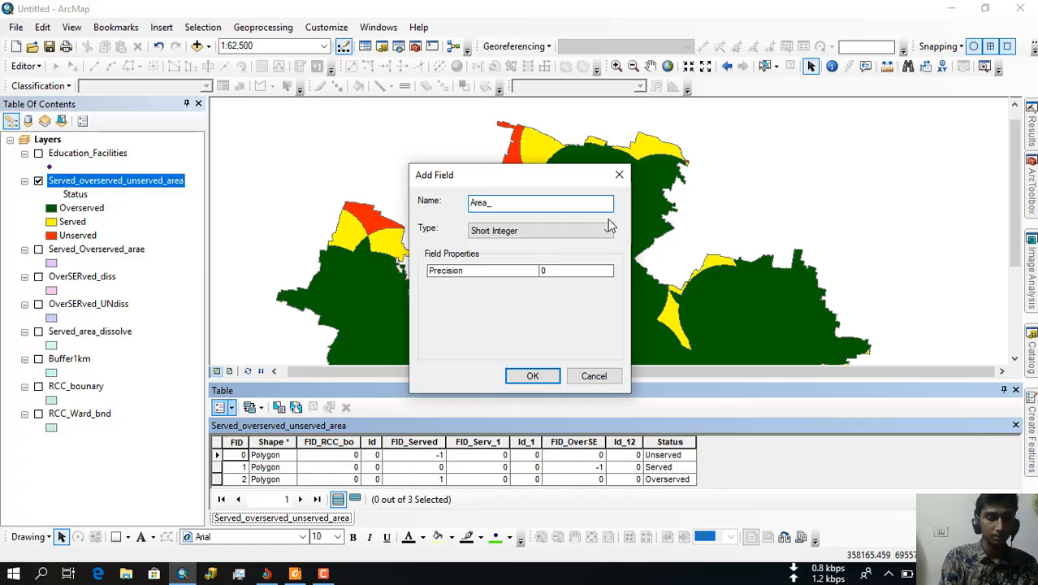
{"action": "type", "text": "acre"}
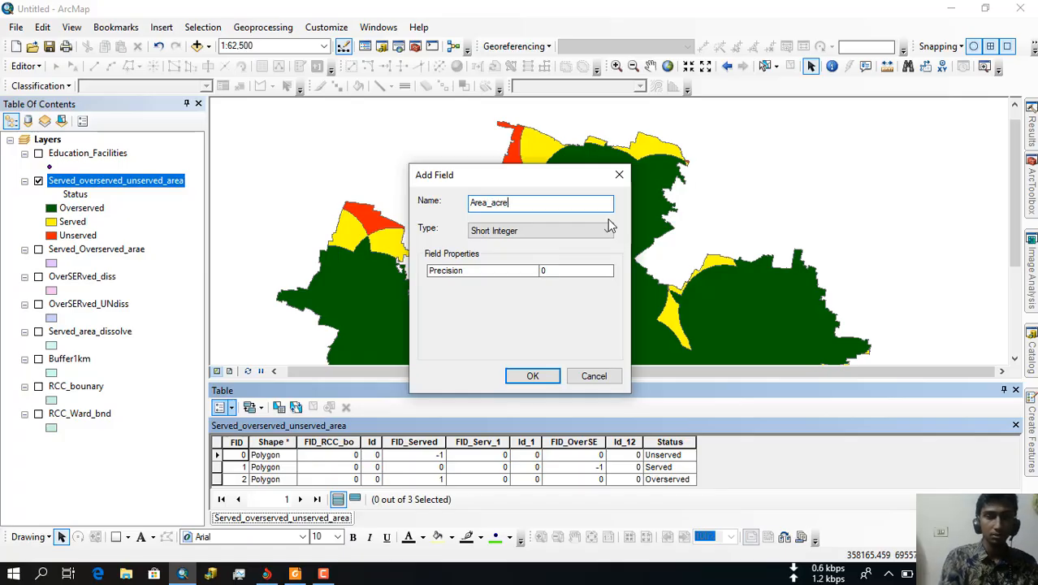
Step: Make the new field a Float with precision 20 and scale 20, and add it to the table
{"action": "left_click", "coordinate": [597, 229]}
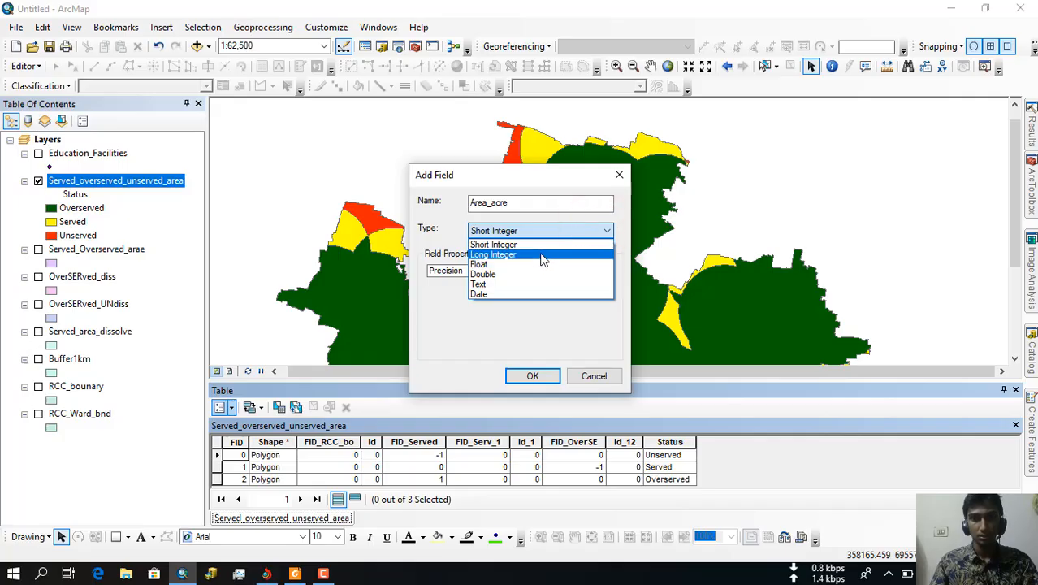
{"action": "left_click", "coordinate": [543, 265]}
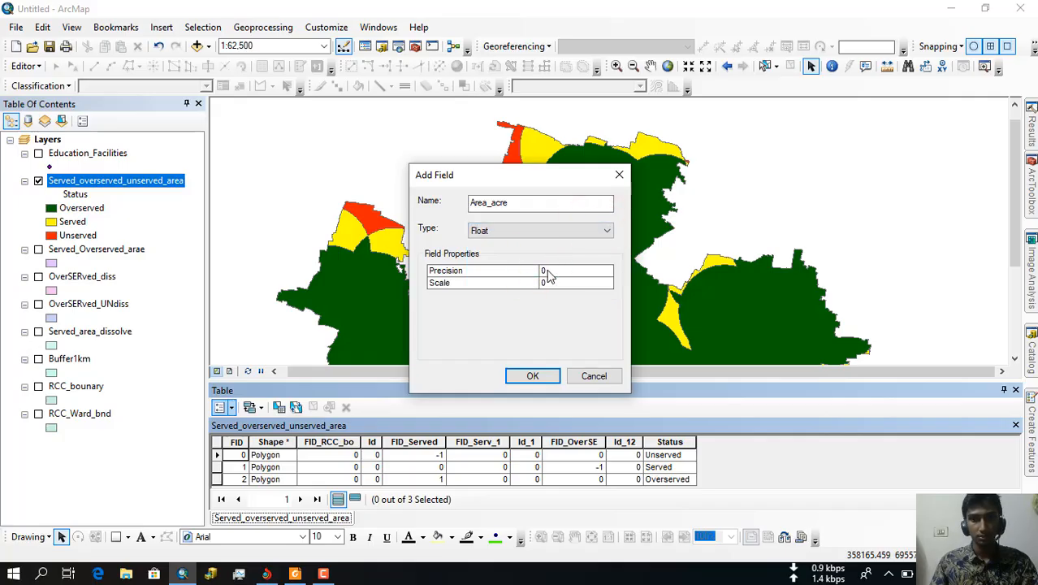
{"action": "left_click", "coordinate": [552, 271]}
{"action": "type", "text": "20"}
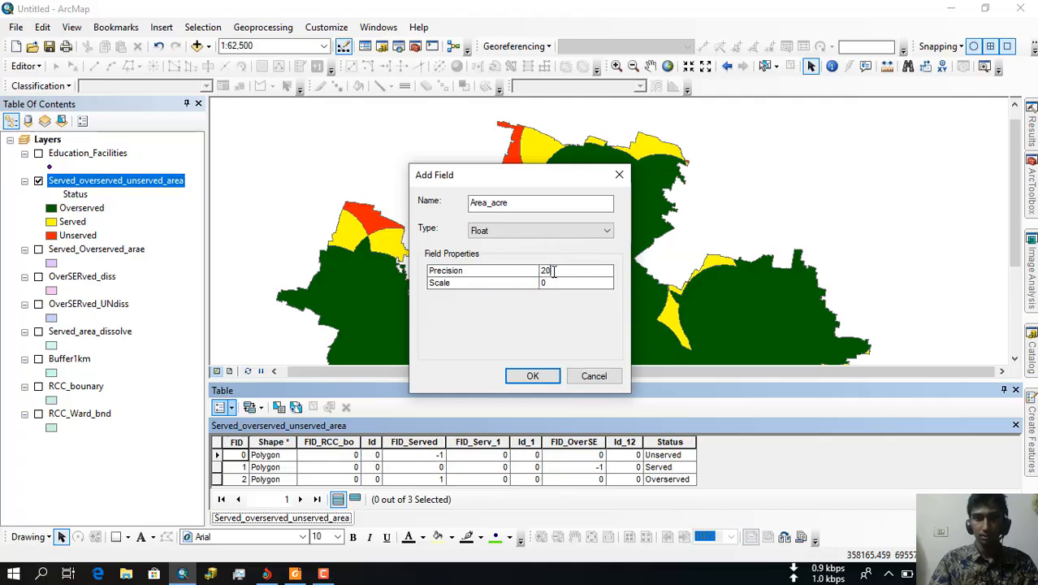
{"action": "left_click", "coordinate": [552, 284]}
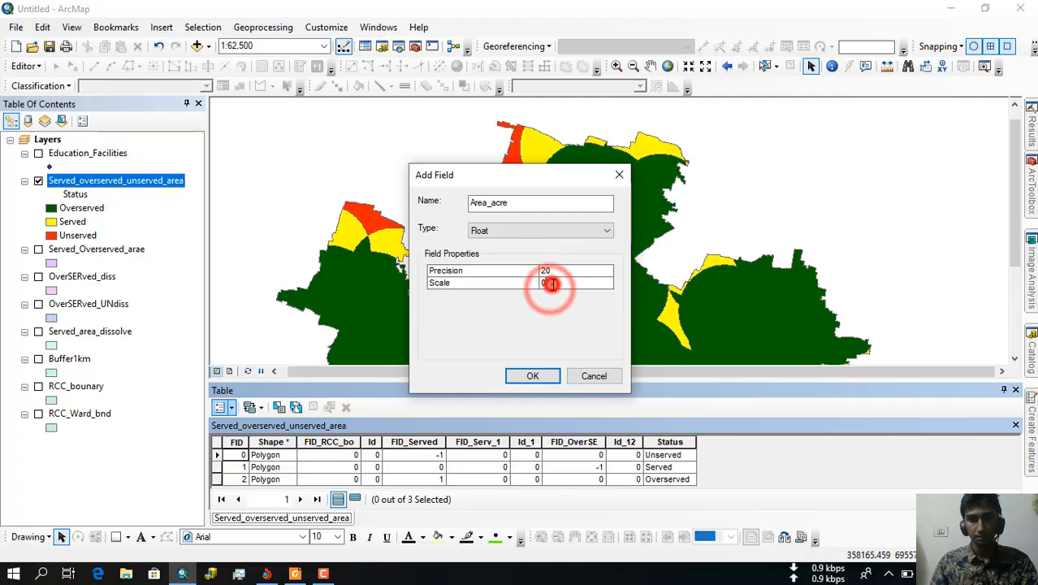
{"action": "type", "text": "20"}
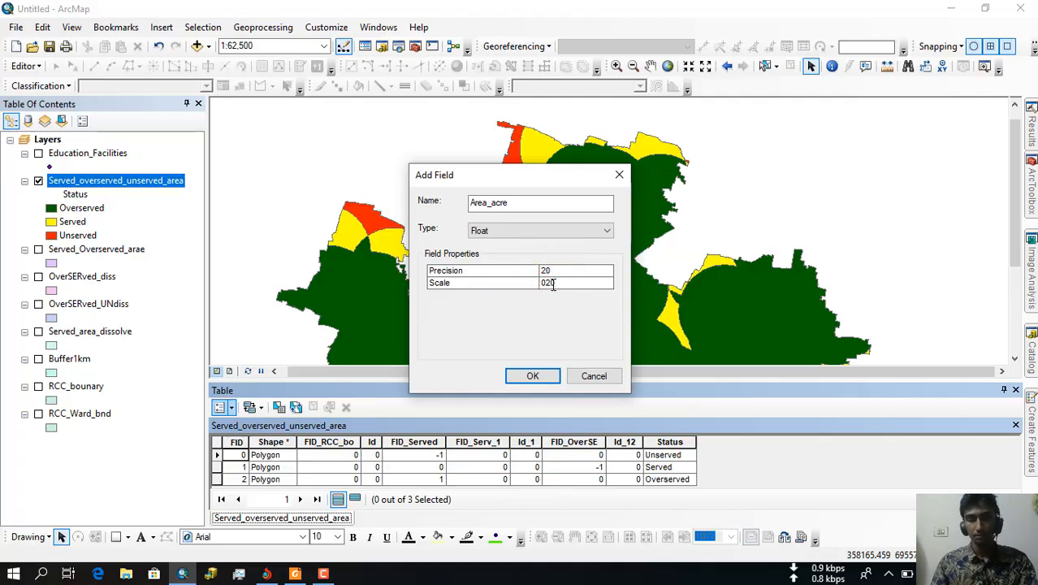
{"action": "left_click", "coordinate": [539, 376]}
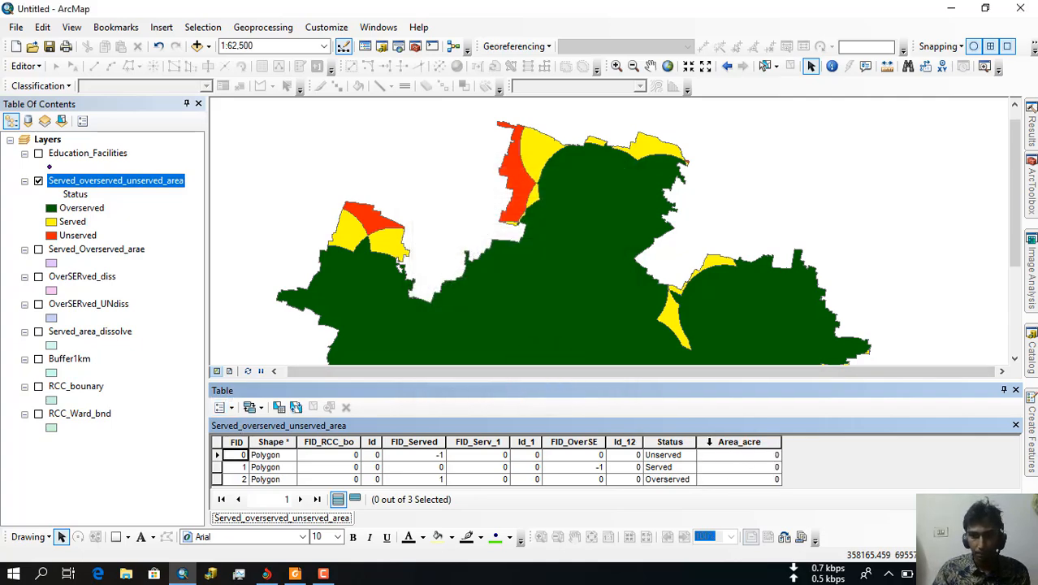
Step: Calculate the geometry of the Area_acre field as Area in Acres US, continuing outside an edit session
{"action": "right_click", "coordinate": [709, 440]}
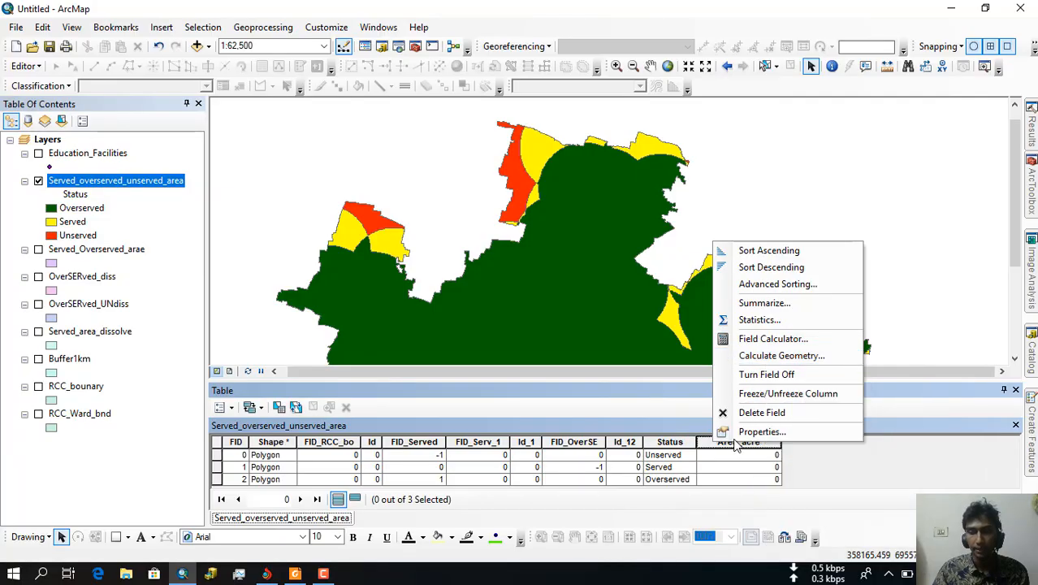
{"action": "left_click", "coordinate": [761, 355]}
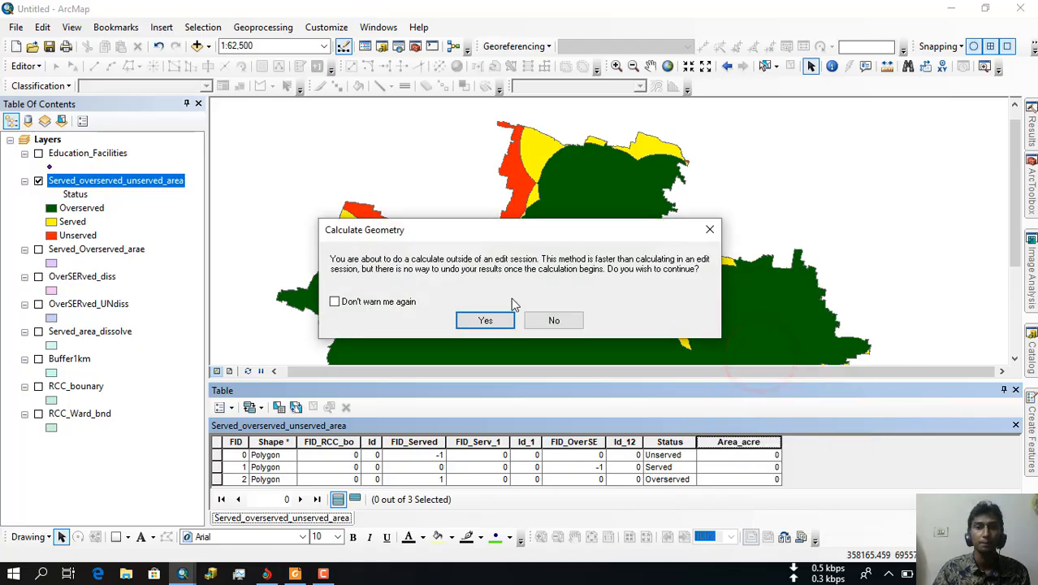
{"action": "left_click", "coordinate": [483, 319]}
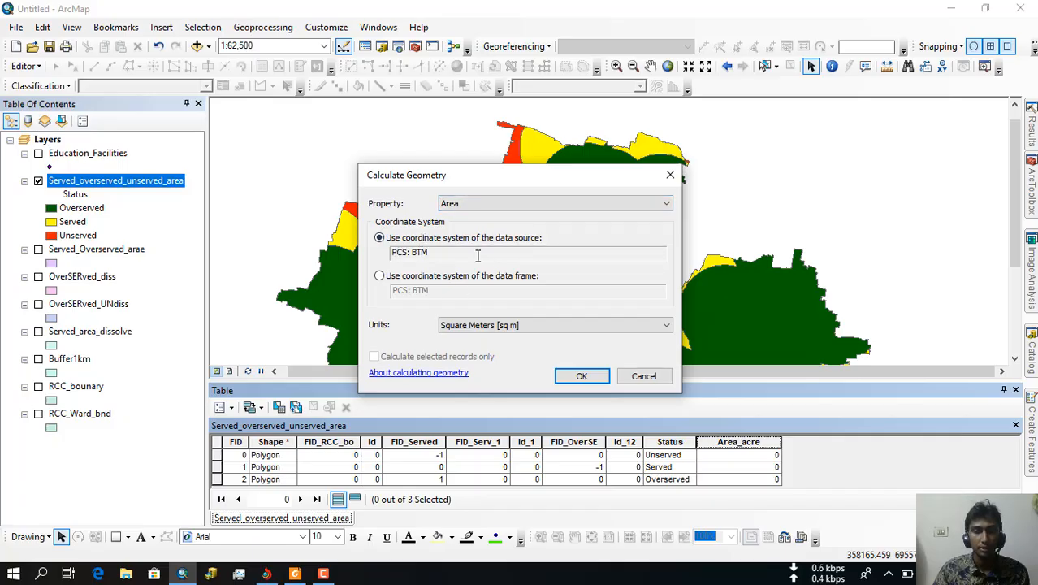
{"action": "left_click", "coordinate": [492, 326]}
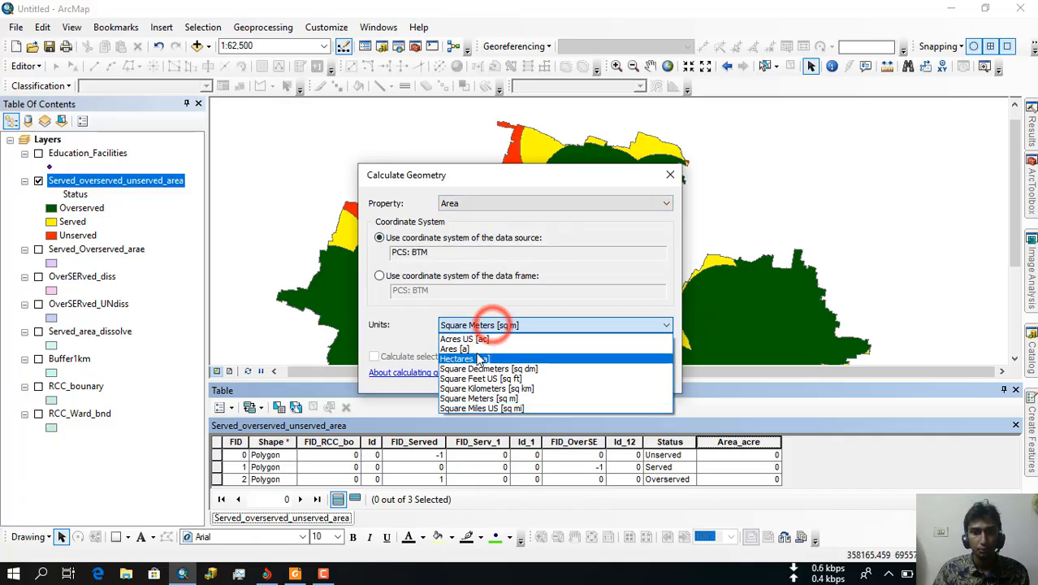
{"action": "left_click", "coordinate": [484, 337]}
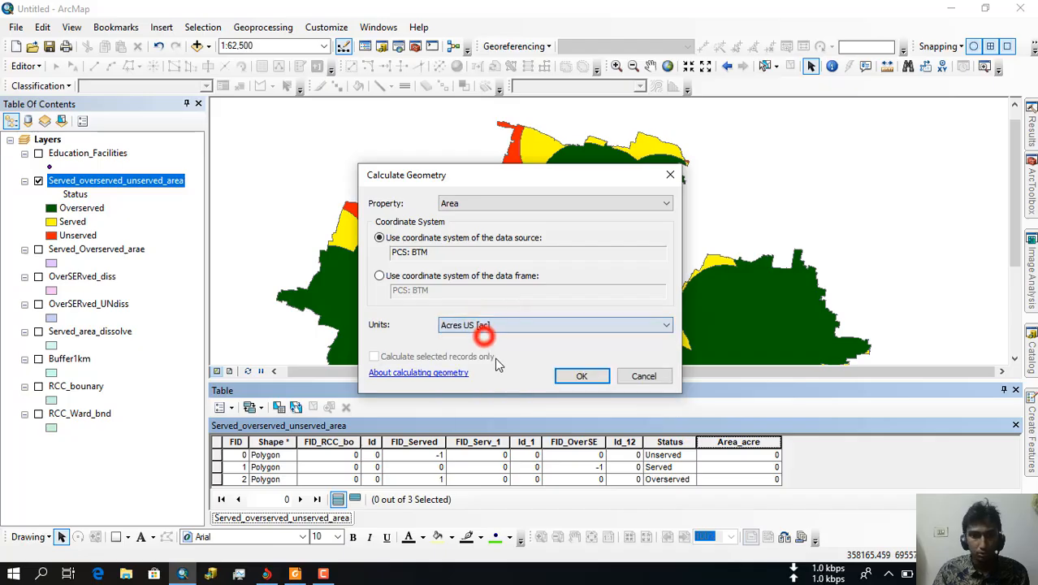
Step: Calculate the Area_acre field as polygon area in US acres, using the data source's coordinate system
{"action": "left_click", "coordinate": [582, 376]}
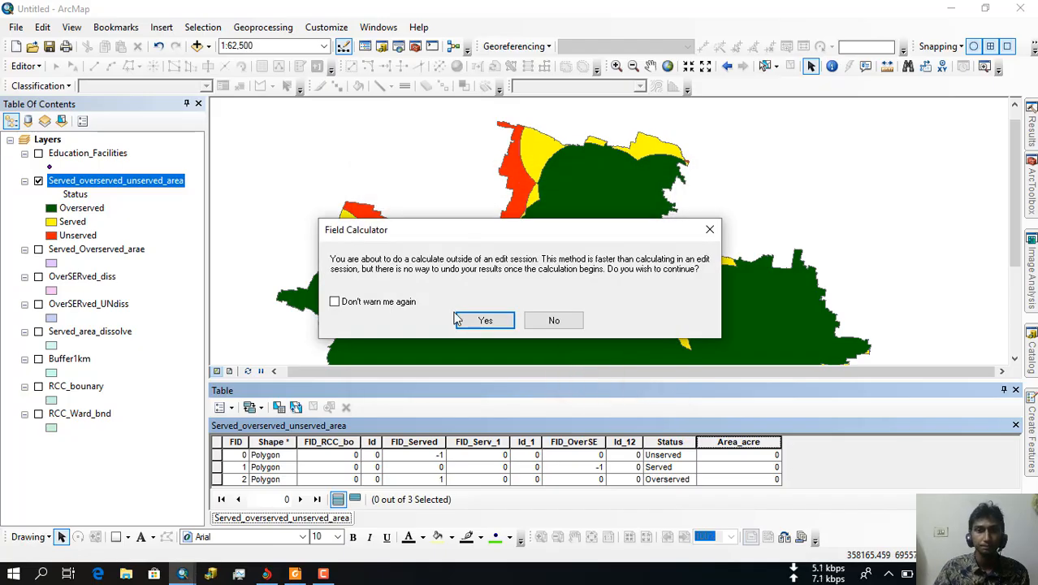
{"action": "left_click", "coordinate": [483, 320]}
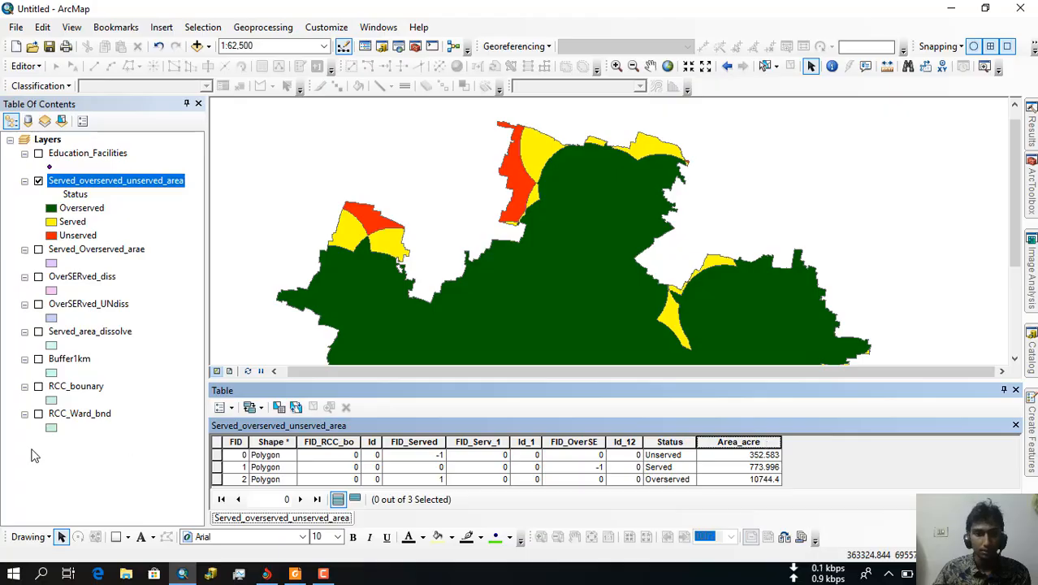
Step: Start adding a new field named PerSOUArea to the Served_overserved_unserved_area attribute table
{"action": "left_click", "coordinate": [223, 407]}
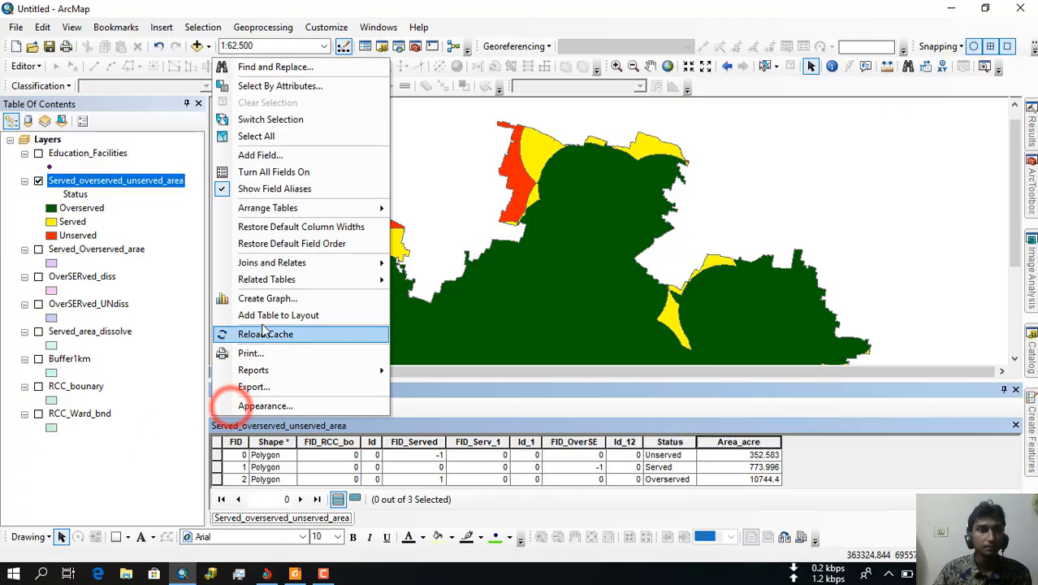
{"action": "left_click", "coordinate": [264, 154]}
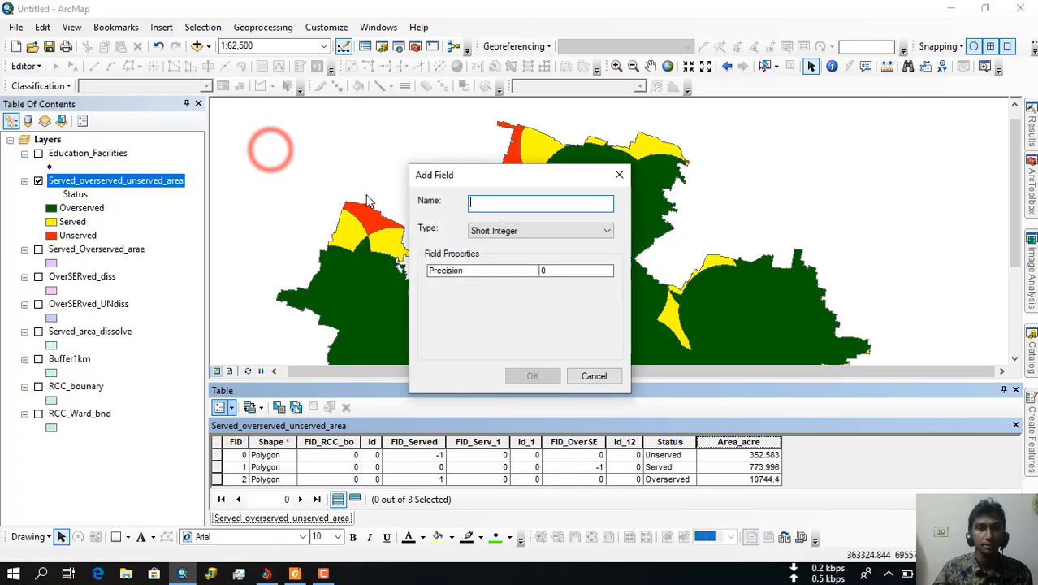
{"action": "type", "text": "S"}
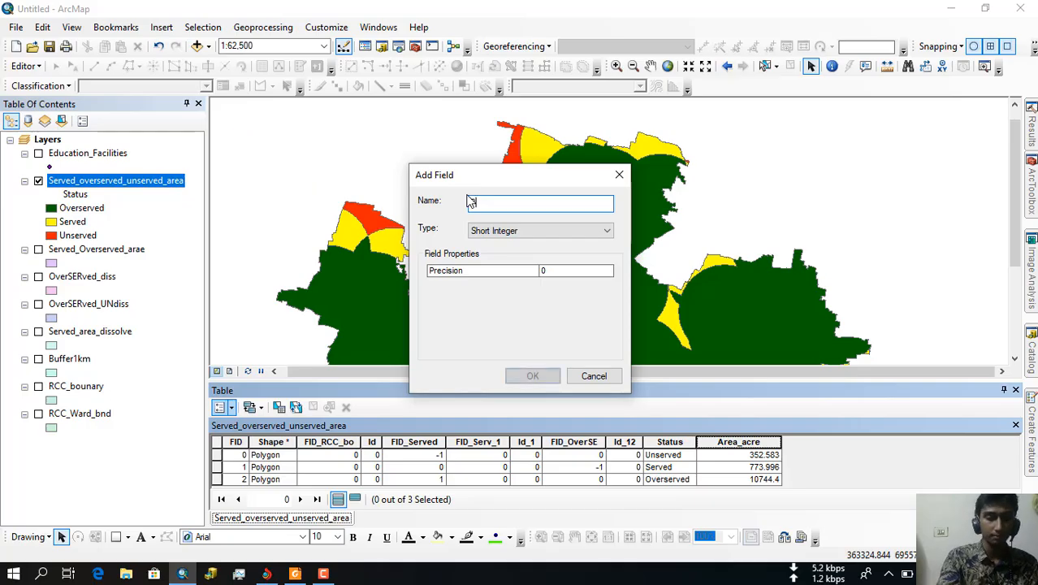
{"action": "type", "text": "er"}
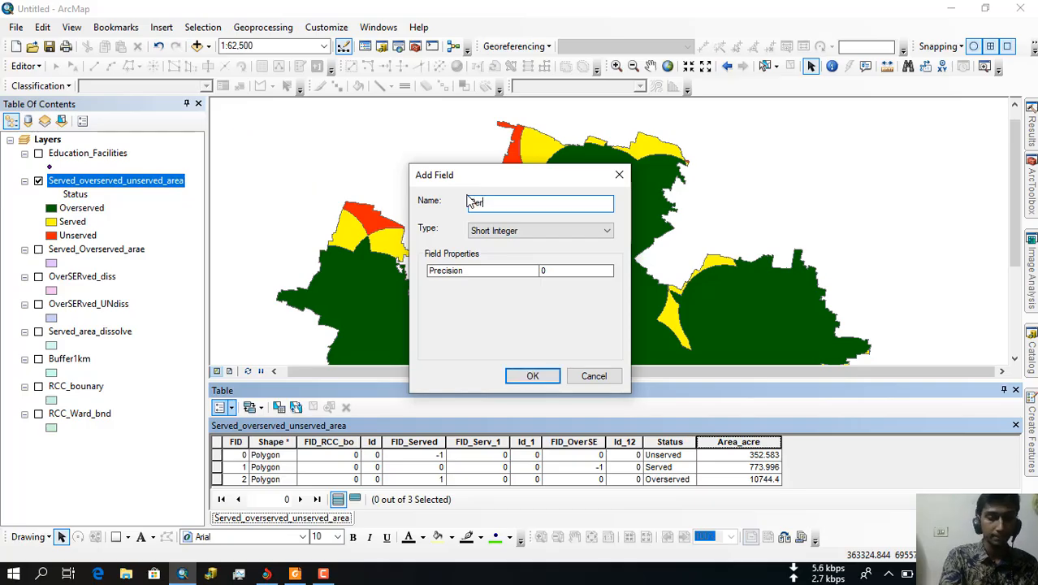
{"action": "type", "text": "centa"}
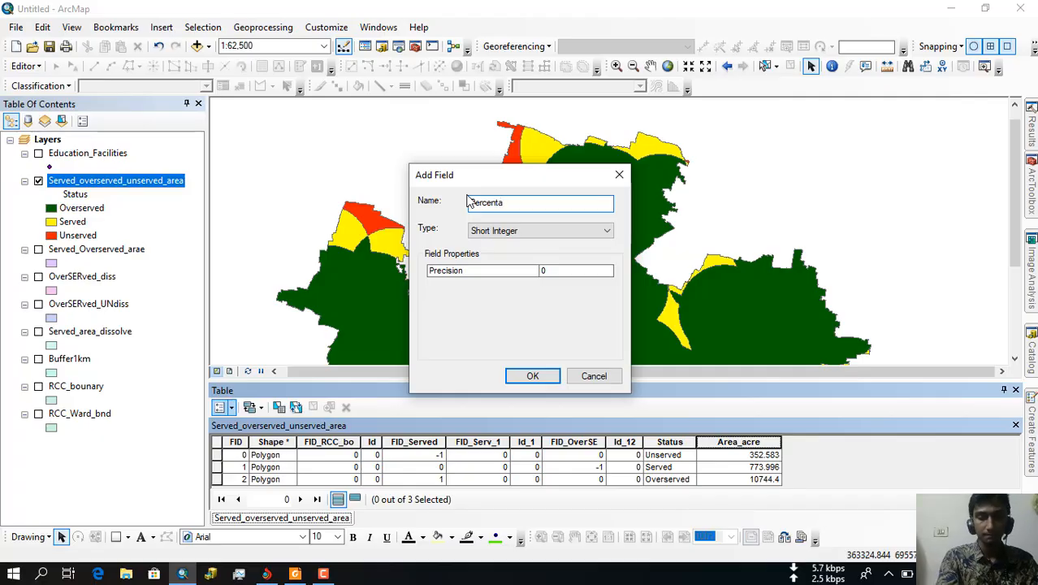
{"action": "key", "text": "BackSpace"}
{"action": "key", "text": "BackSpace"}
{"action": "key", "text": "BackSpace"}
{"action": "key", "text": "BackSpace"}
{"action": "key", "text": "BackSpace"}
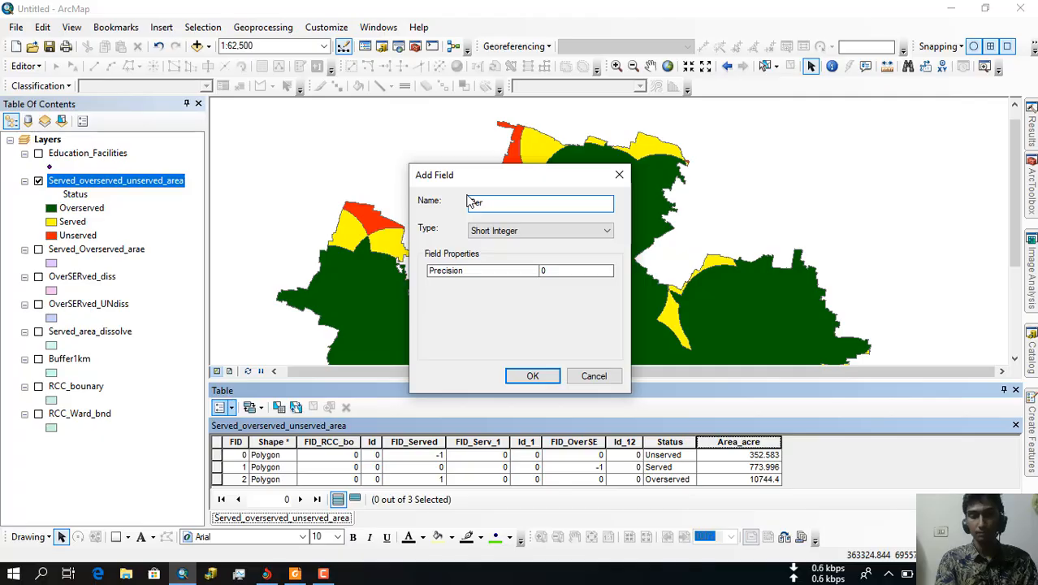
{"action": "type", "text": "S"}
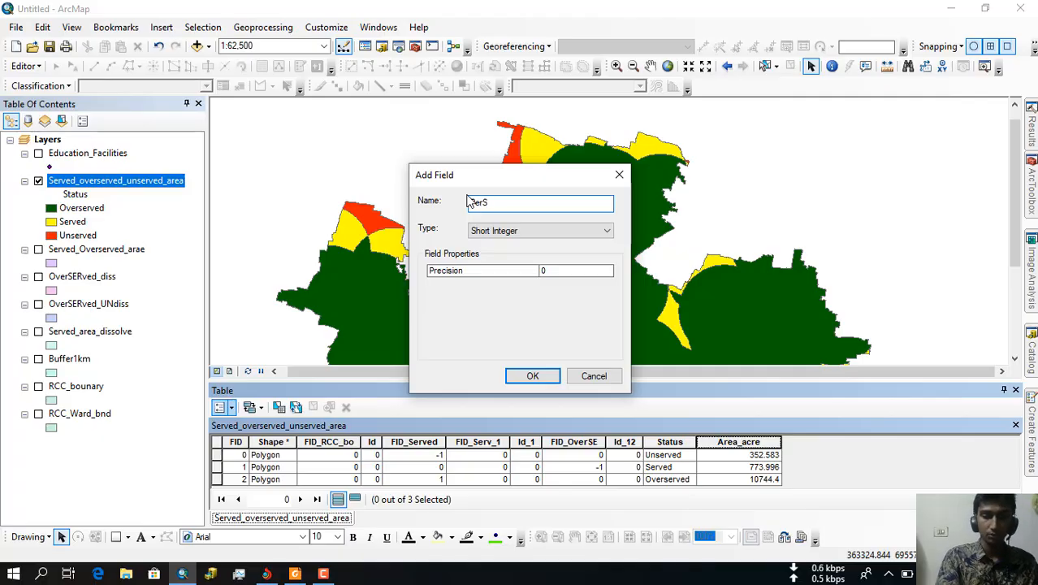
{"action": "type", "text": "OU"}
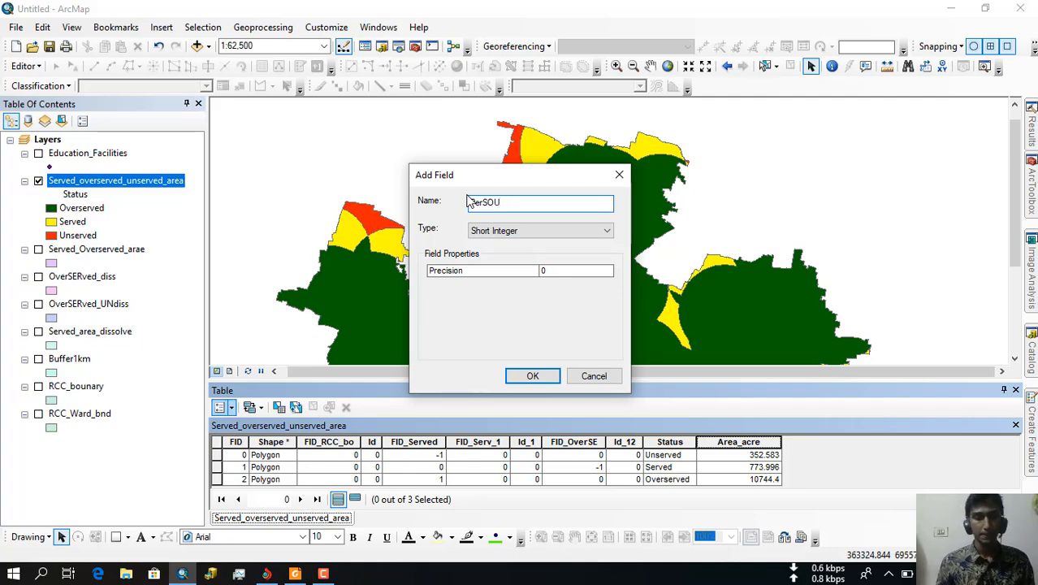
{"action": "type", "text": "Area"}
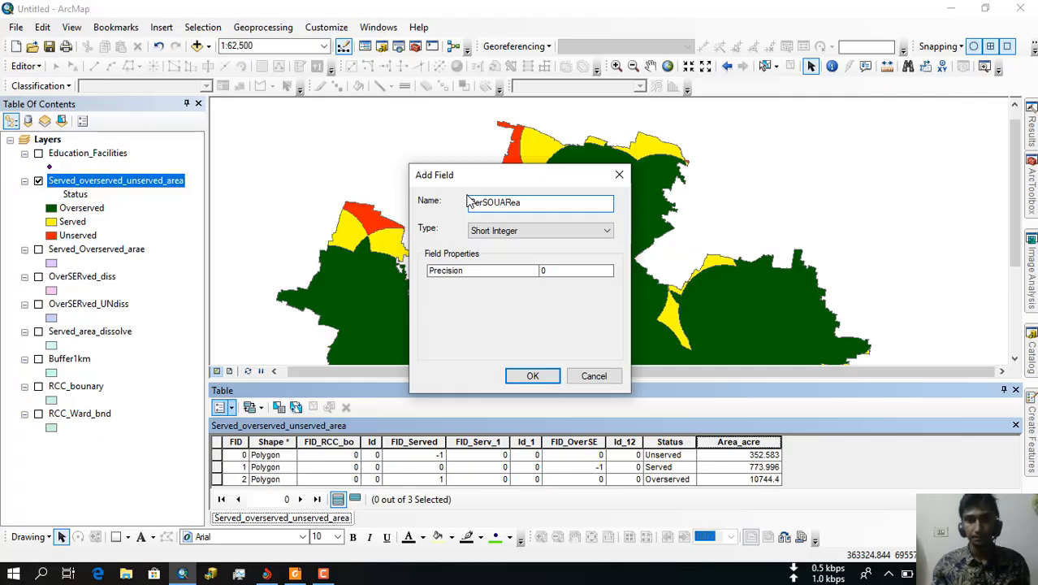
{"action": "left_click", "coordinate": [510, 202]}
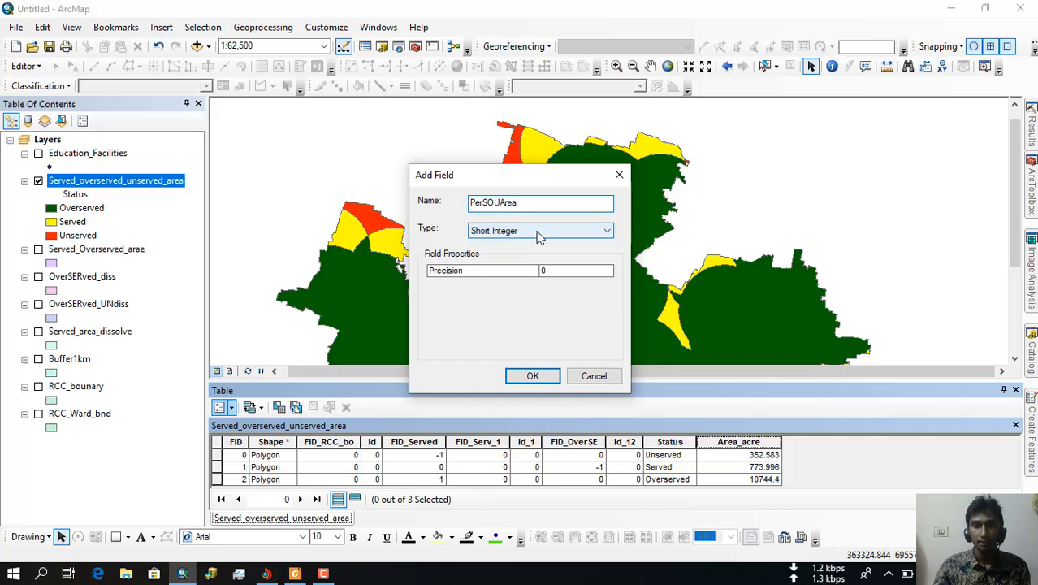
Step: Set the new field's type to Float with precision 20 and scale 20, and create it
{"action": "left_click", "coordinate": [538, 231]}
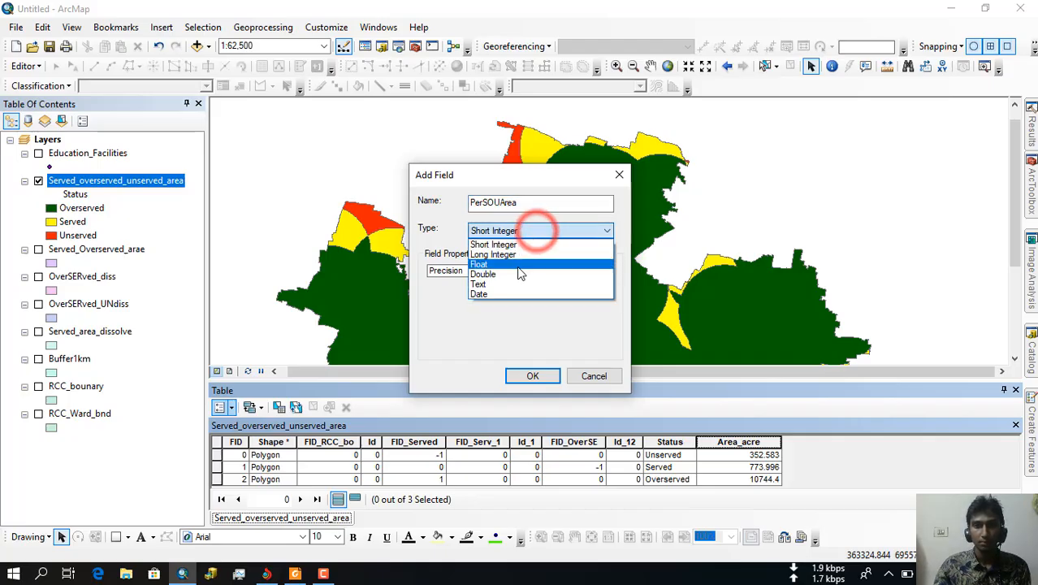
{"action": "left_click", "coordinate": [519, 263]}
{"action": "left_click", "coordinate": [557, 271]}
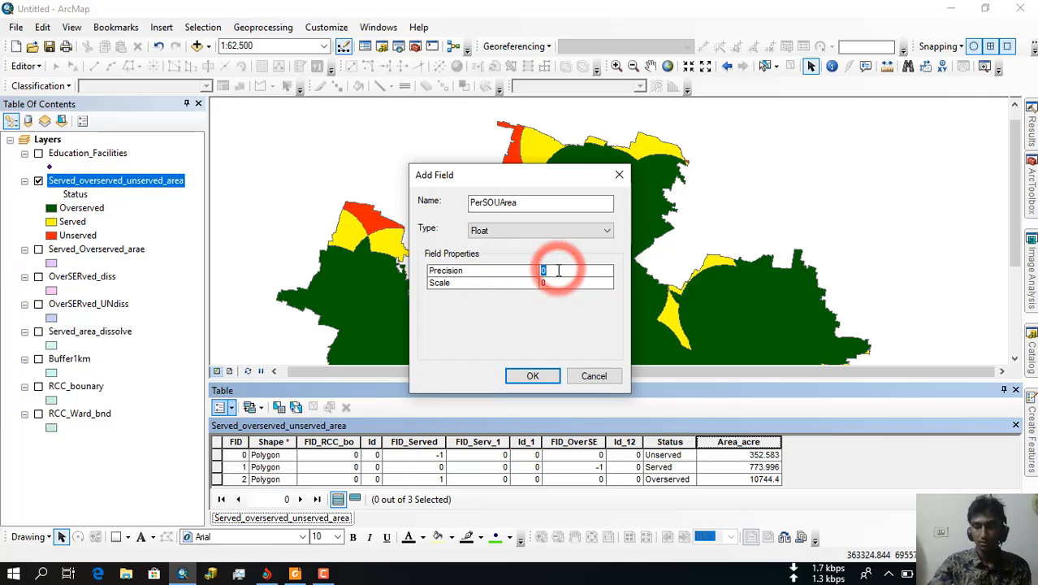
{"action": "type", "text": "20"}
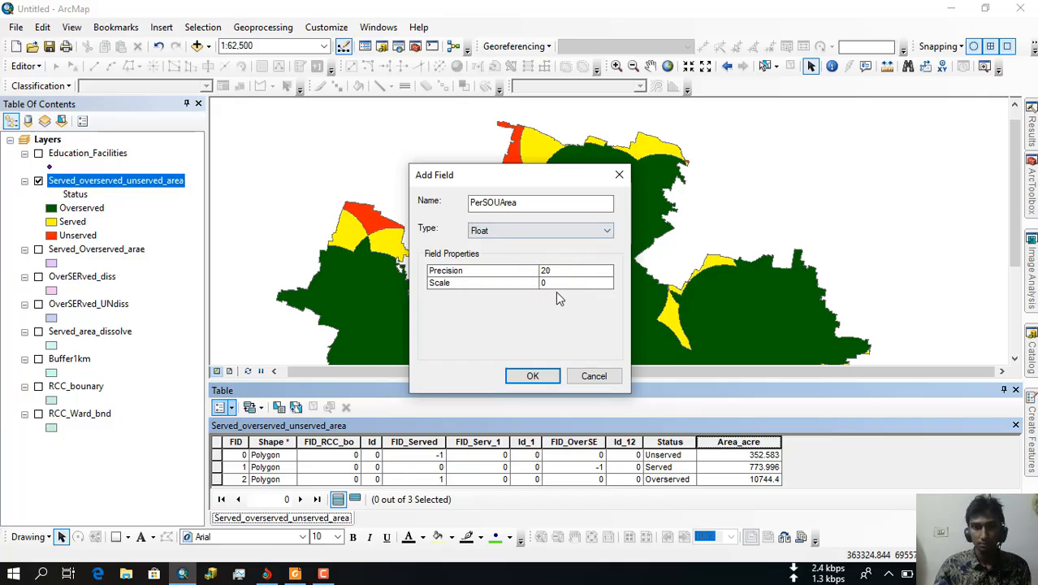
{"action": "left_click", "coordinate": [555, 285]}
{"action": "type", "text": "20"}
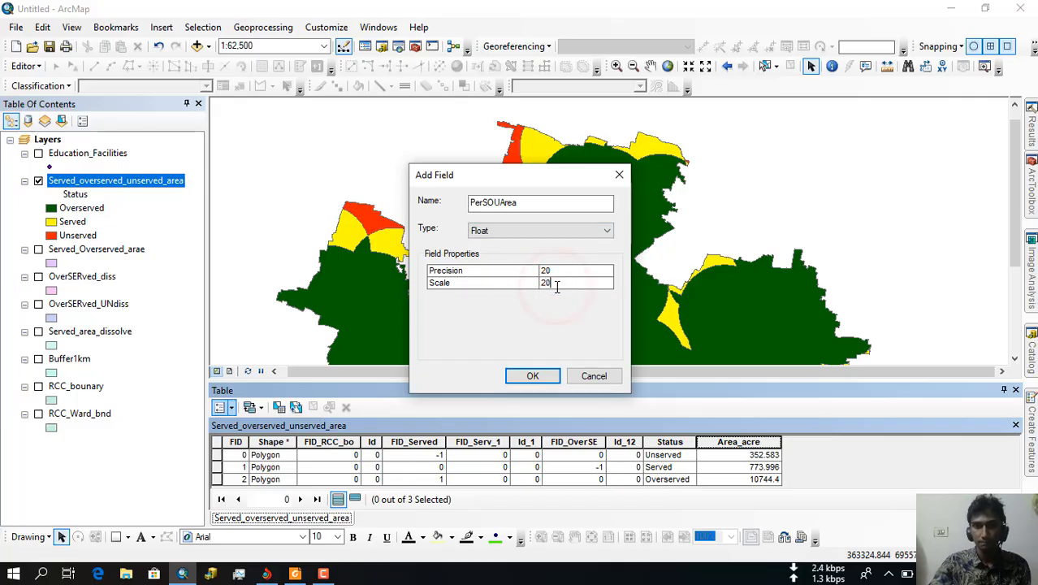
{"action": "left_click", "coordinate": [534, 376]}
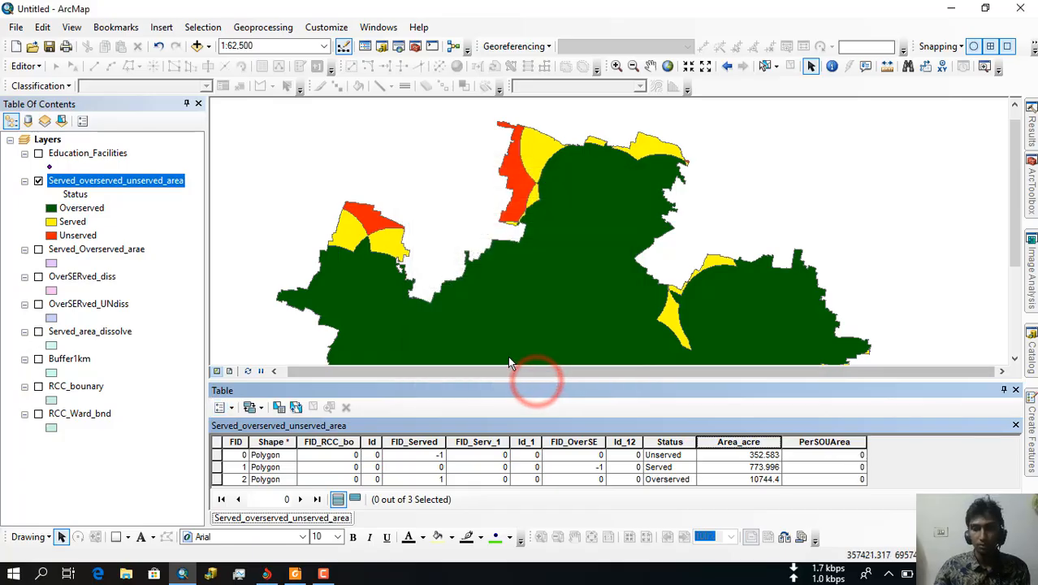
Step: Open the statistics of the Area_acre field and copy its sum value
{"action": "right_click", "coordinate": [757, 443]}
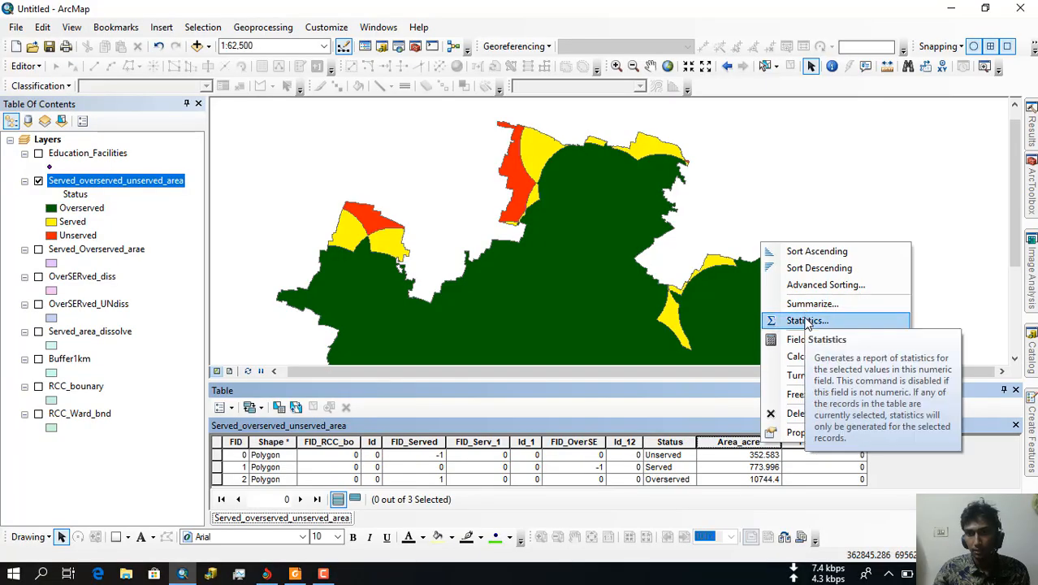
{"action": "left_click", "coordinate": [802, 320]}
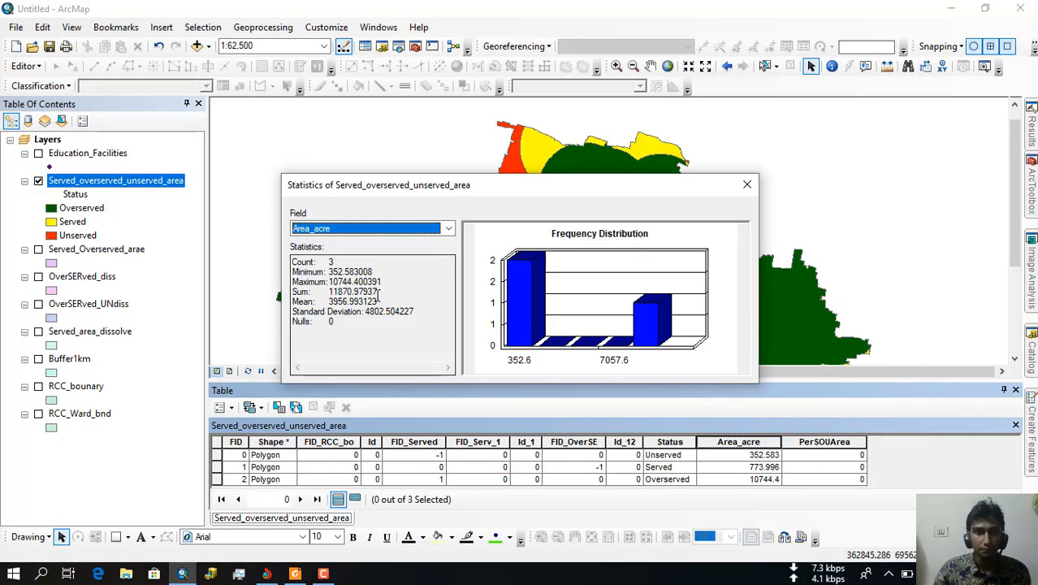
{"action": "left_click_drag", "start_coordinate": [378, 291], "coordinate": [322, 299]}
{"action": "key", "text": "ctrl+c"}
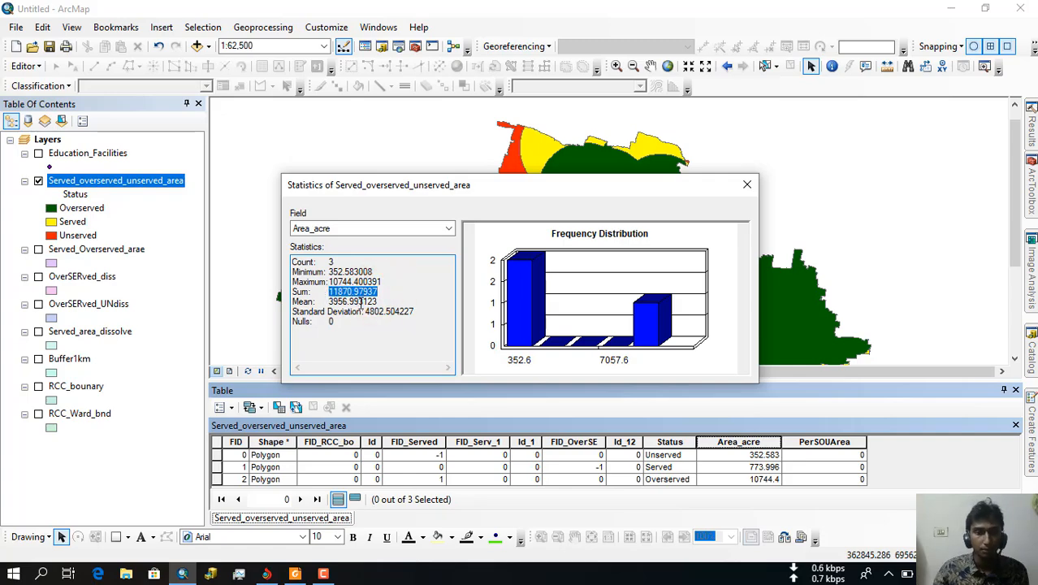
{"action": "left_click", "coordinate": [745, 184]}
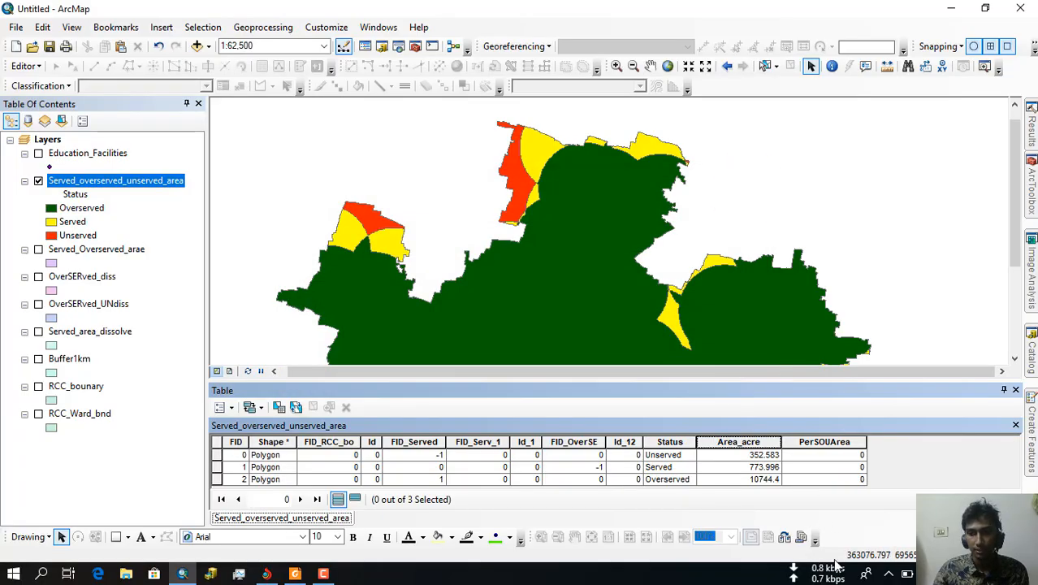
Step: Open the Field Calculator for PerSOUArea and insert the Area_acre field into the expression
{"action": "right_click", "coordinate": [825, 442]}
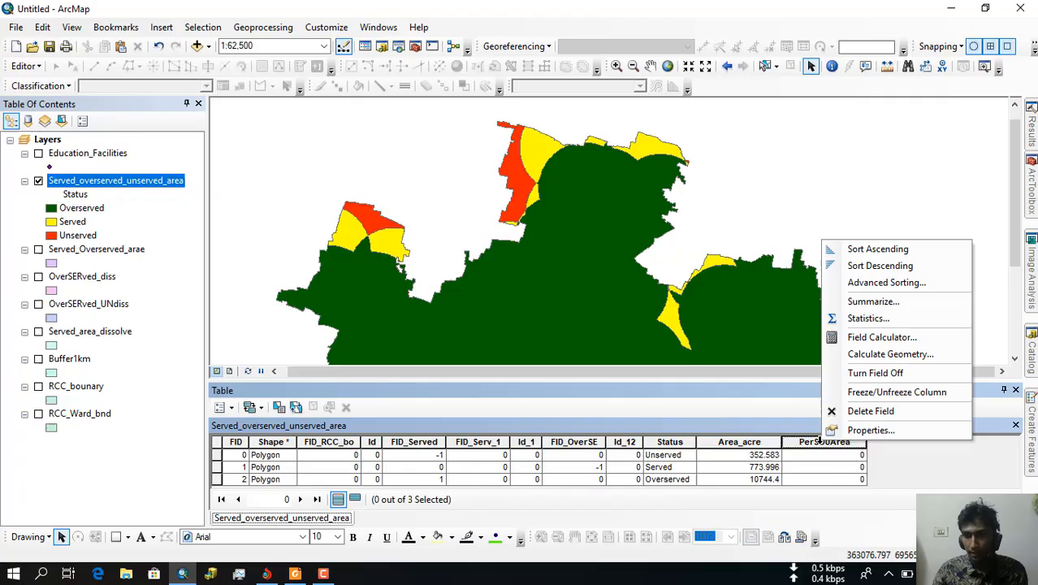
{"action": "left_click", "coordinate": [884, 337]}
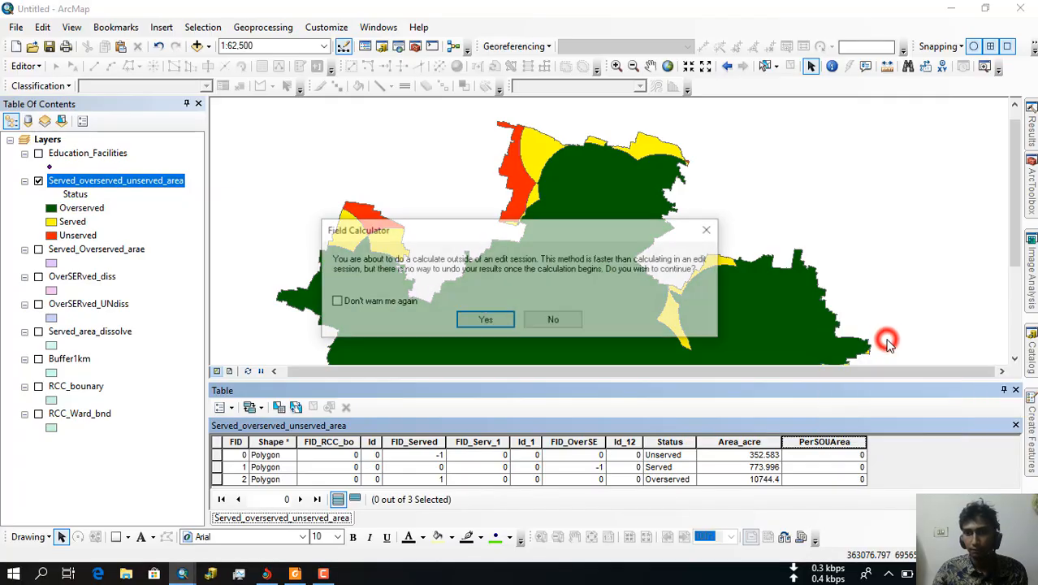
{"action": "left_click", "coordinate": [485, 322]}
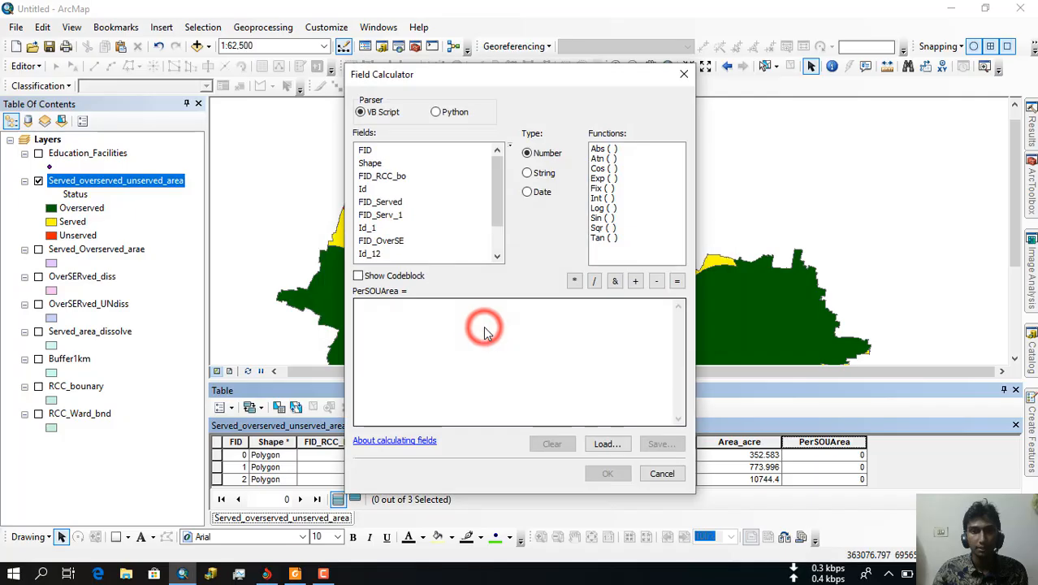
{"action": "scroll", "coordinate": [465, 237], "scroll_direction": "down", "scroll_amount": 1}
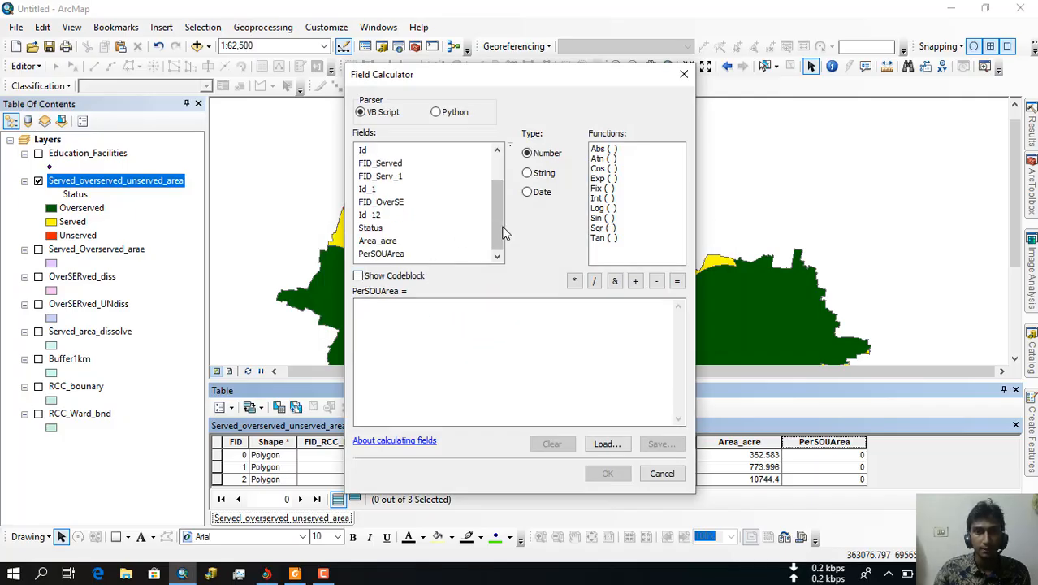
{"action": "left_click", "coordinate": [390, 241]}
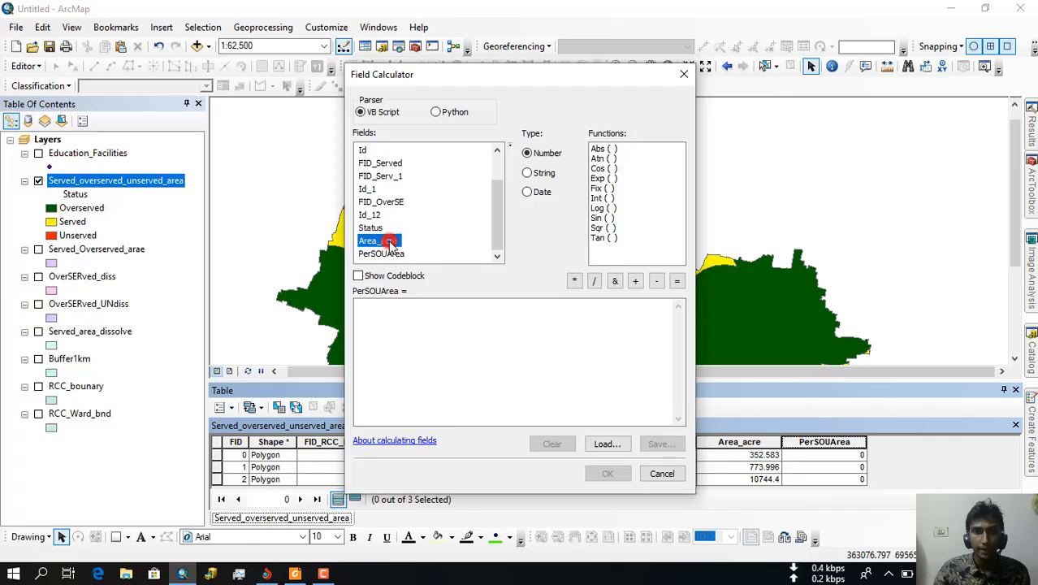
{"action": "double_click", "coordinate": [390, 241]}
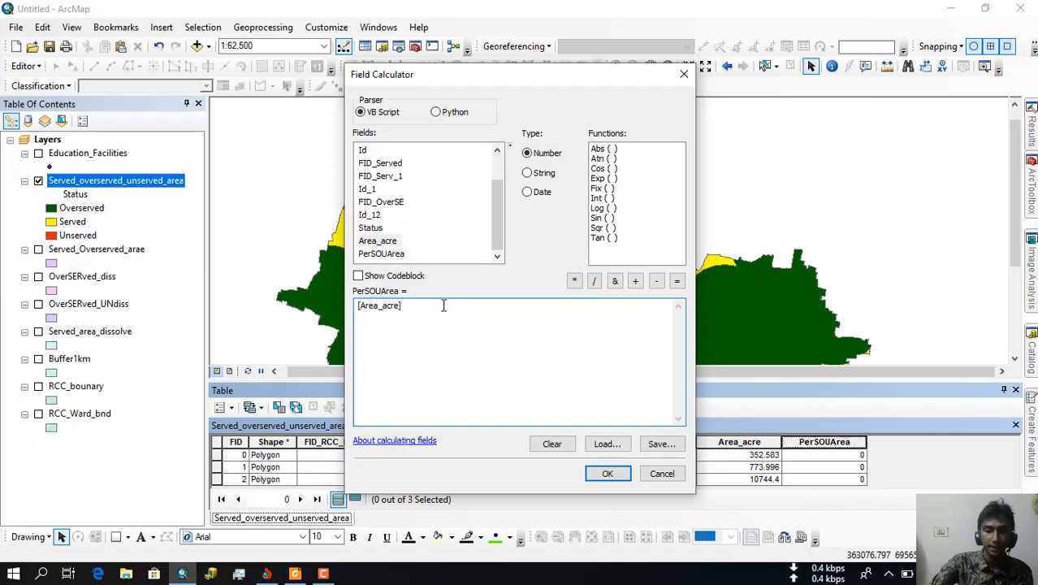
Step: Complete the PerSOUArea expression as ([Area_acre]/11870.97937)*100 and calculate the field
{"action": "type", "text": "/"}
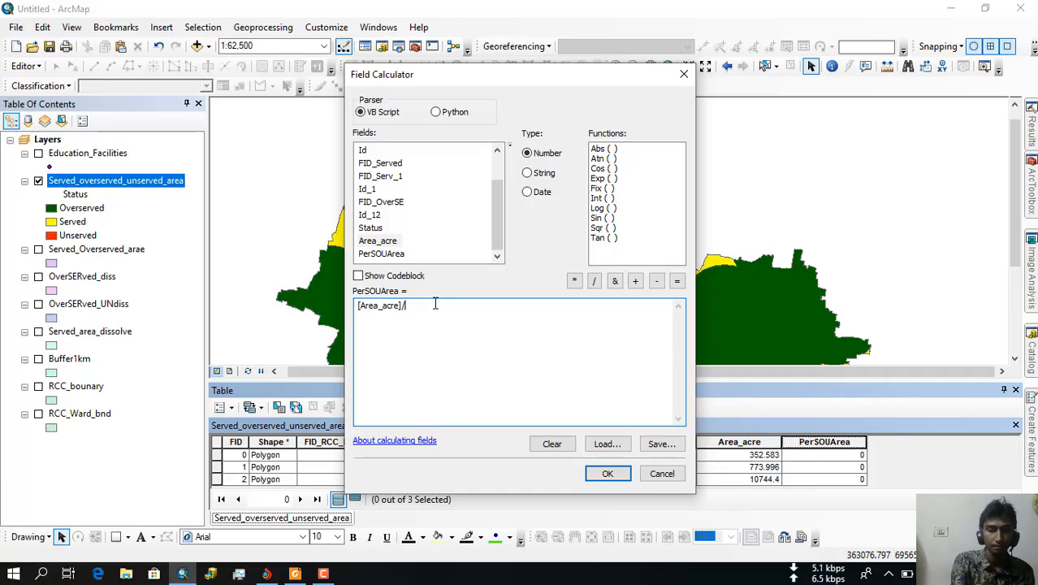
{"action": "key", "text": "ctrl+v"}
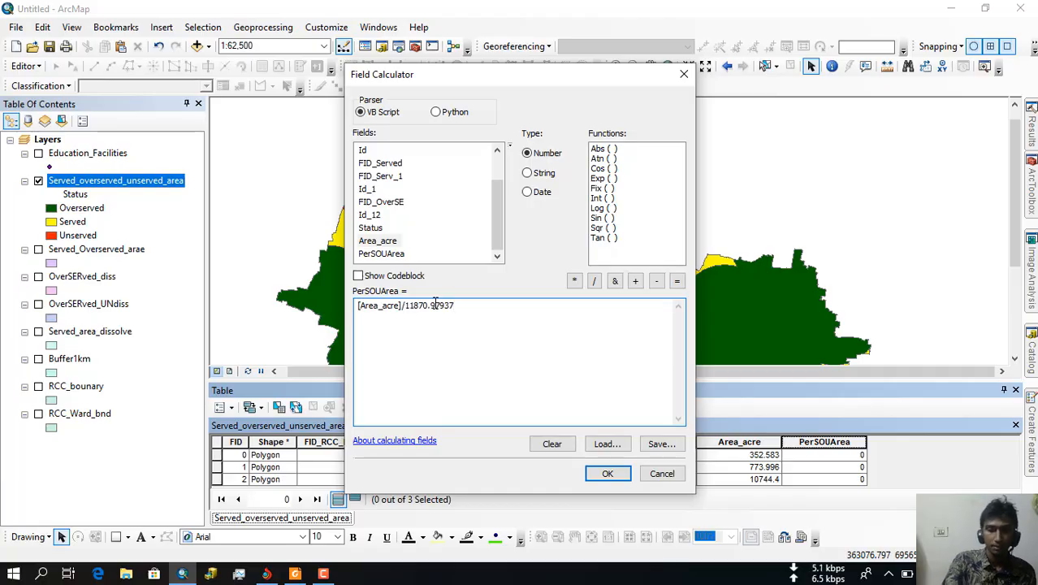
{"action": "type", "text": ")"}
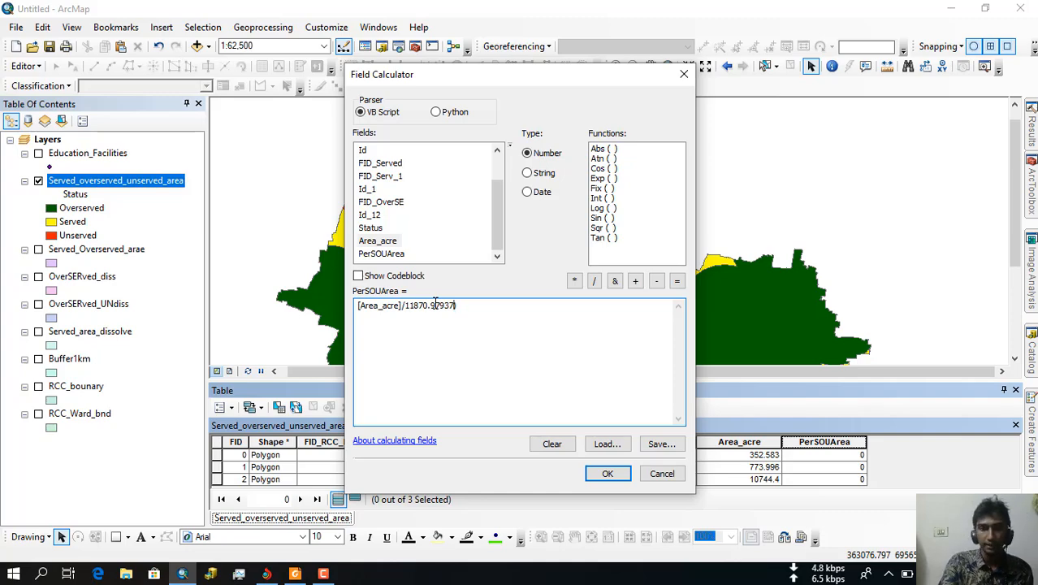
{"action": "key", "text": "Home"}
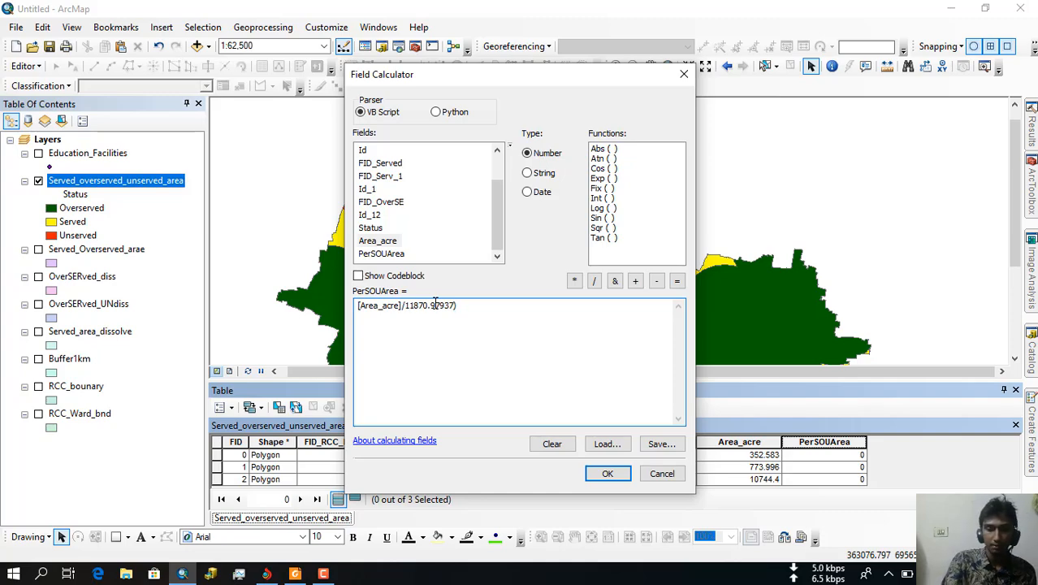
{"action": "type", "text": "("}
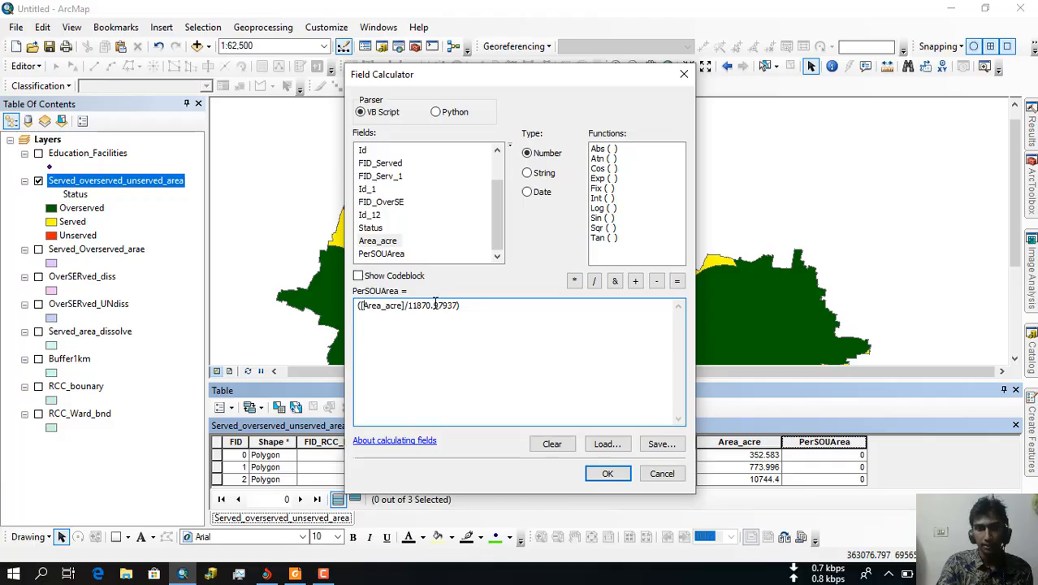
{"action": "key", "text": "Right"}
{"action": "key", "text": "Right"}
{"action": "key", "text": "Right"}
{"action": "key", "text": "Right"}
{"action": "key", "text": "Right"}
{"action": "key", "text": "Right"}
{"action": "key", "text": "Right"}
{"action": "key", "text": "Right"}
{"action": "key", "text": "Right"}
{"action": "key", "text": "Right"}
{"action": "key", "text": "Right"}
{"action": "key", "text": "Right"}
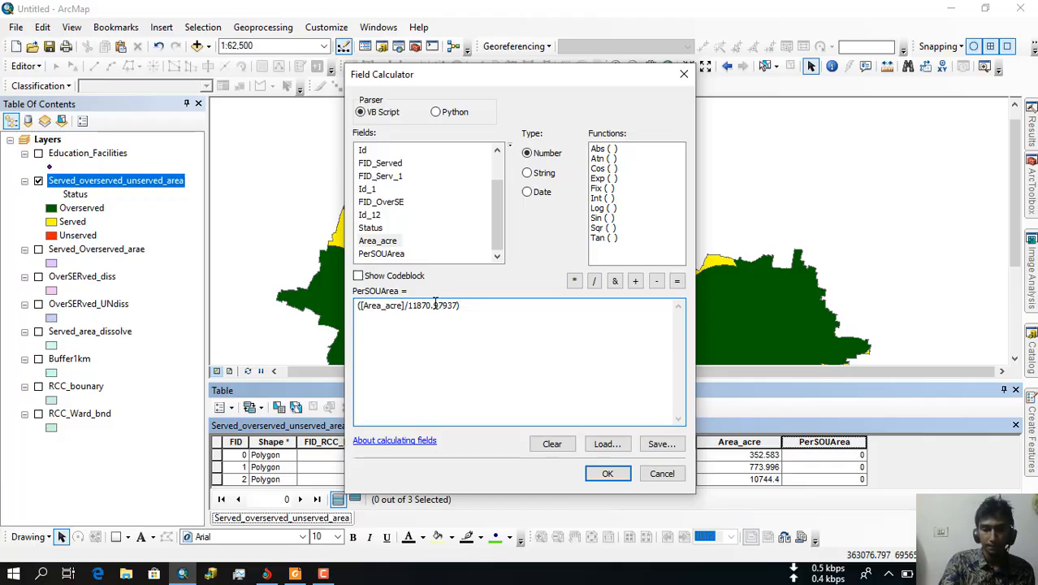
{"action": "type", "text": "*"}
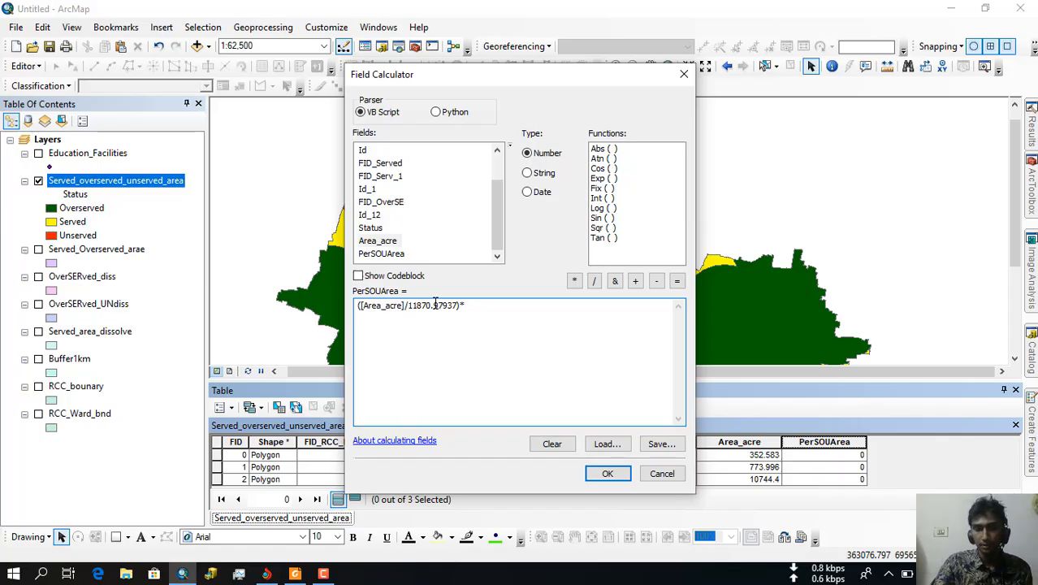
{"action": "type", "text": "100"}
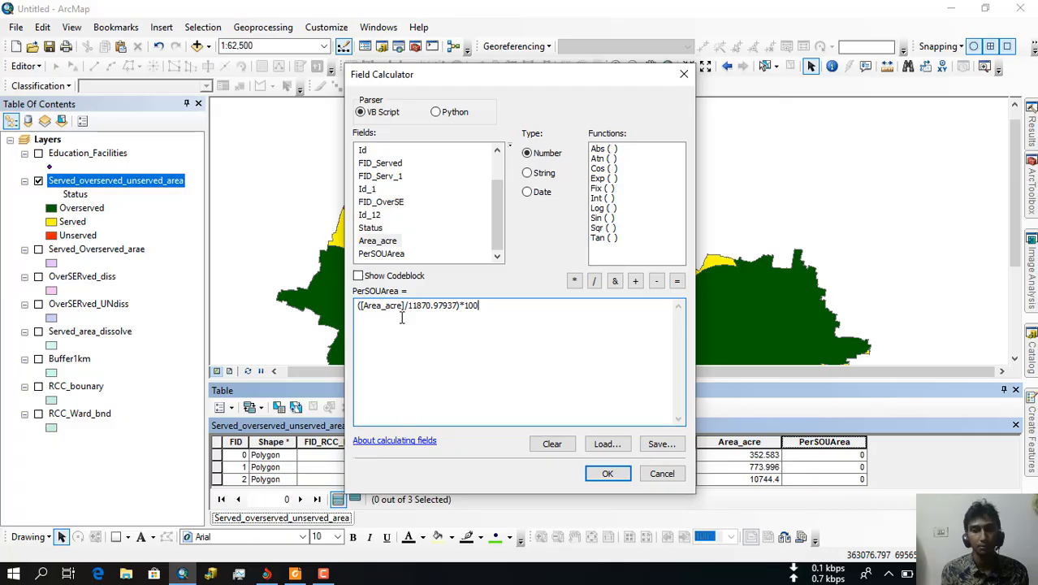
{"action": "left_click", "coordinate": [602, 475]}
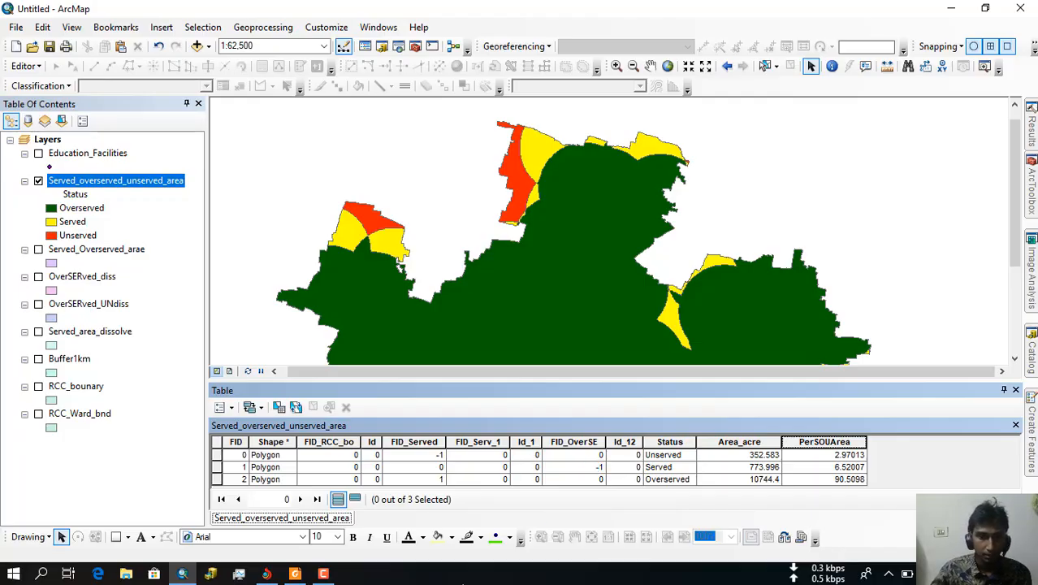
Step: Check the percentage tasks in Project.pdf in Foxit Reader, and return to ArcMap and hide the attribute table
{"action": "left_click", "coordinate": [295, 574]}
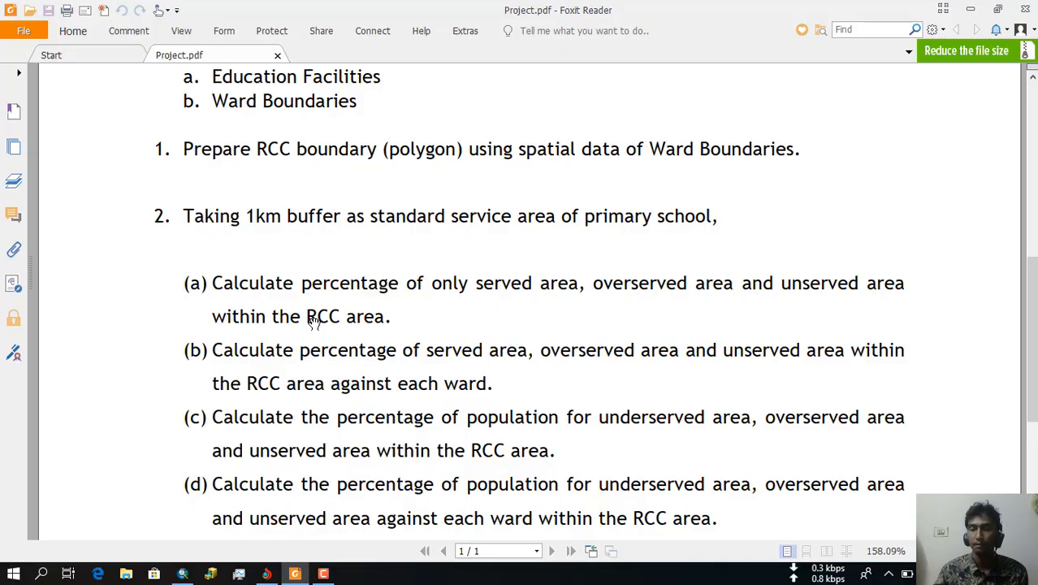
{"action": "left_click", "coordinate": [971, 10]}
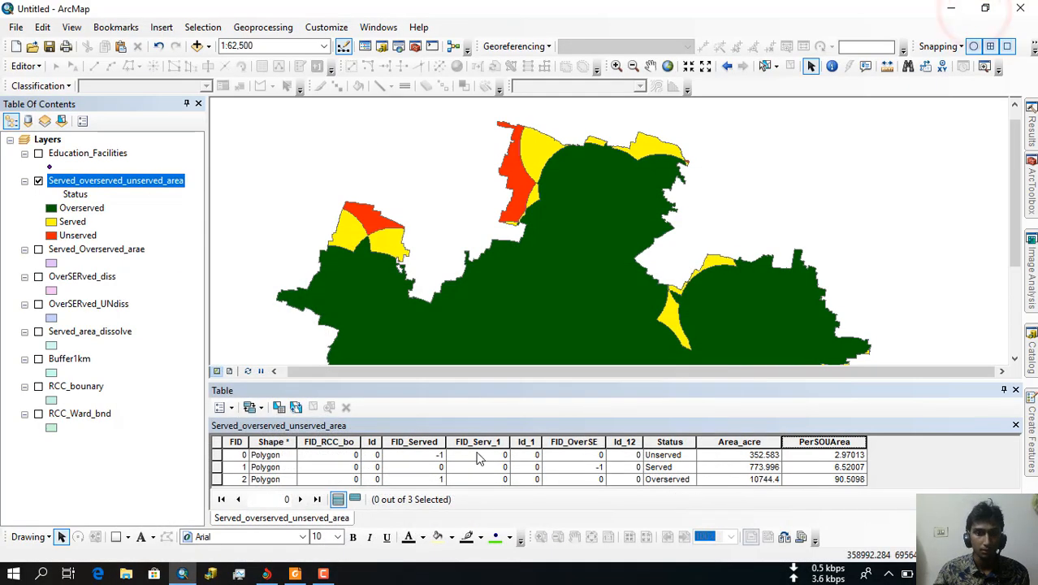
{"action": "left_click", "coordinate": [1003, 390]}
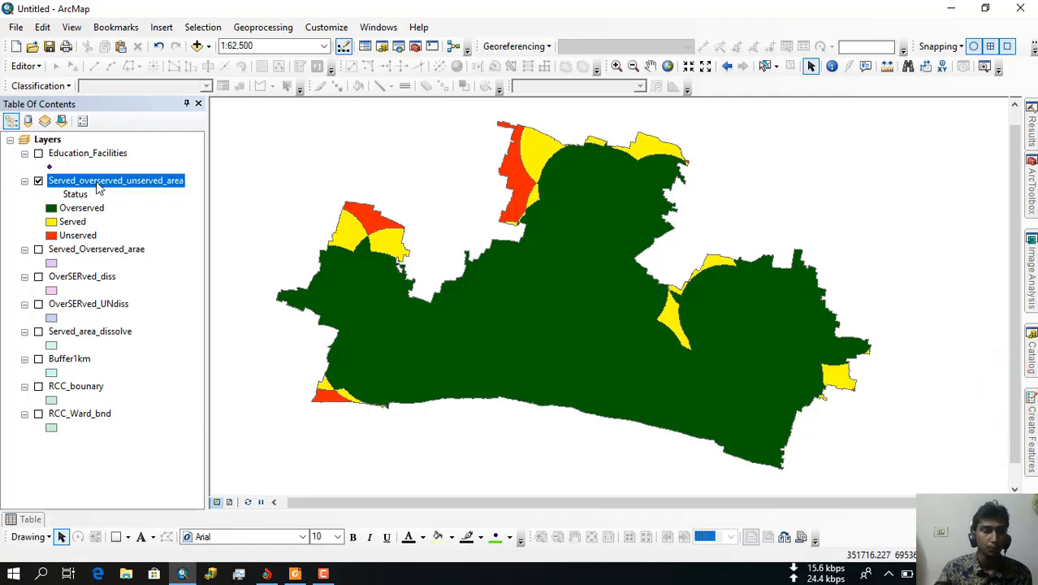
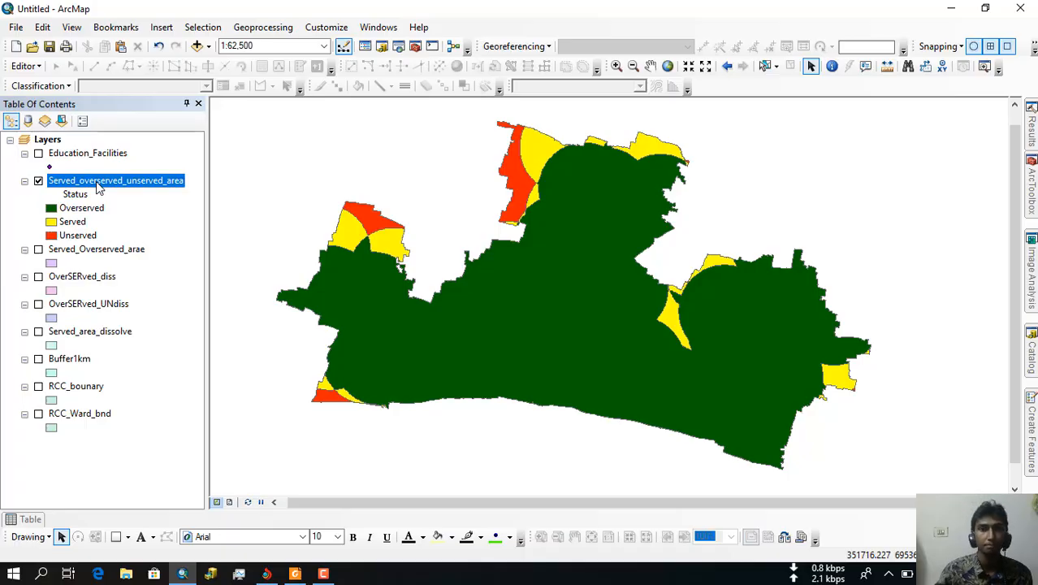
Step: Start the Intersect tool with Served_overserved_unserved_area and RCC_Ward_bnd as input features
{"action": "left_click", "coordinate": [274, 27]}
{"action": "left_click", "coordinate": [286, 80]}
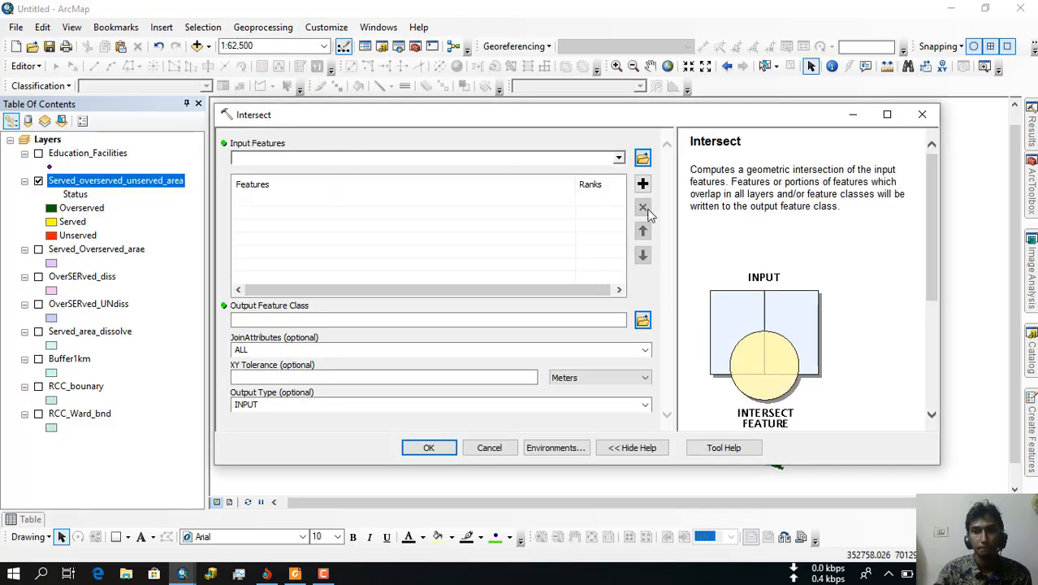
{"action": "left_click", "coordinate": [619, 158]}
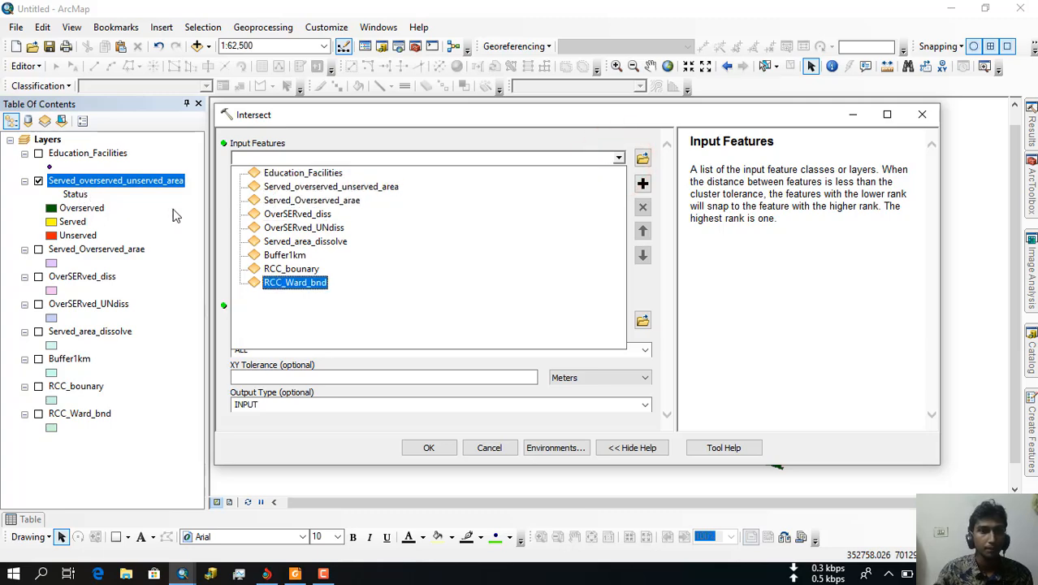
{"action": "left_click", "coordinate": [308, 186]}
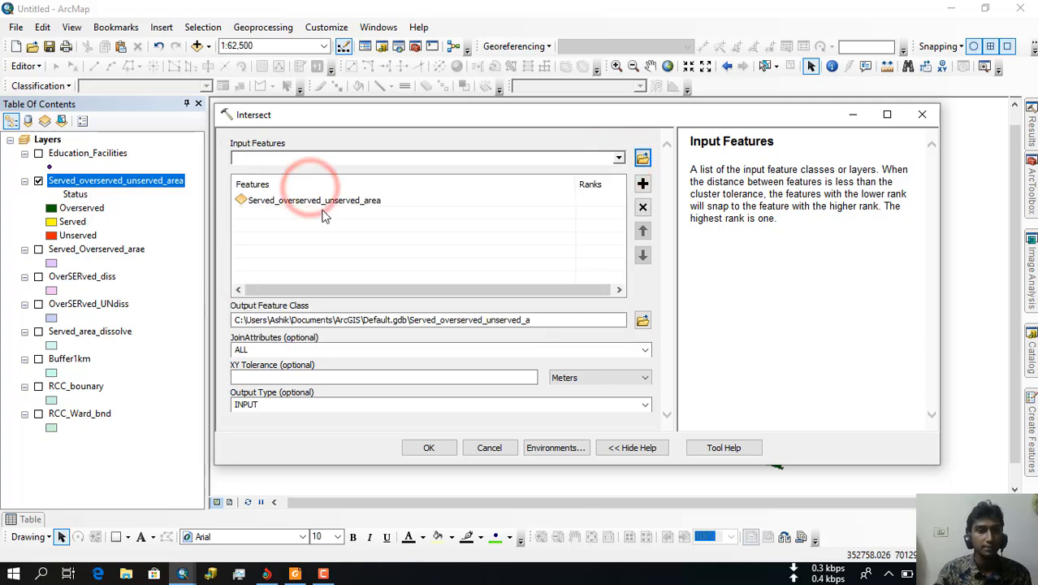
{"action": "left_click", "coordinate": [618, 158]}
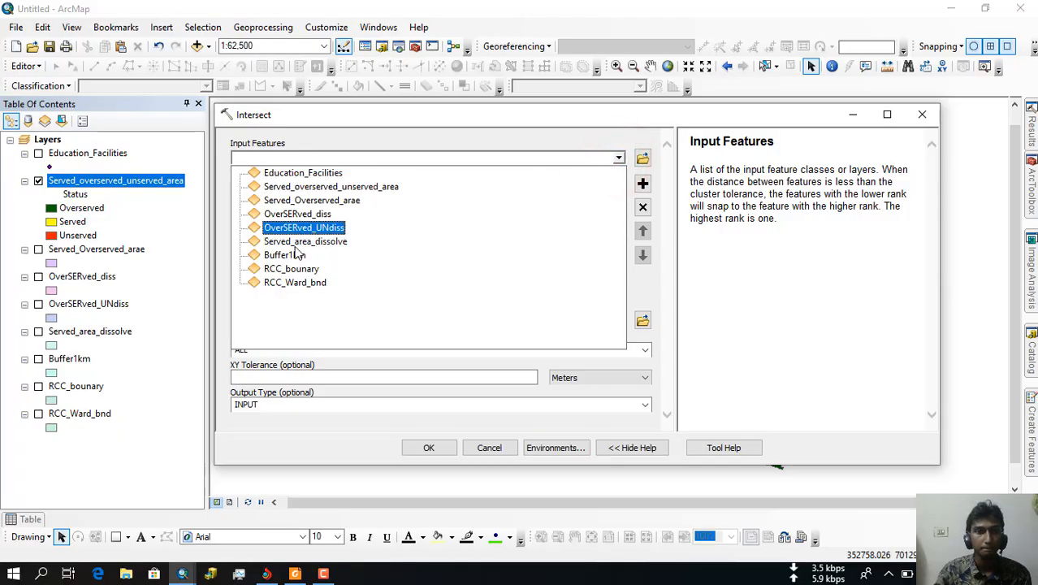
{"action": "left_click", "coordinate": [289, 282]}
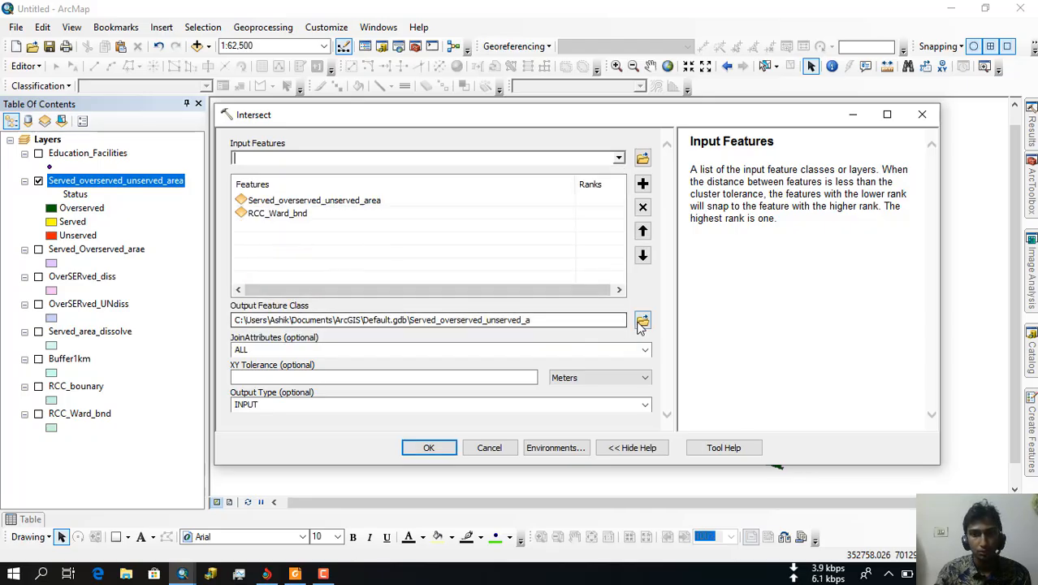
Step: Set the Intersect output to SOU_against_RCC_ward in the RCC_educational_facility_distribution folder and run the tool
{"action": "left_click", "coordinate": [642, 321]}
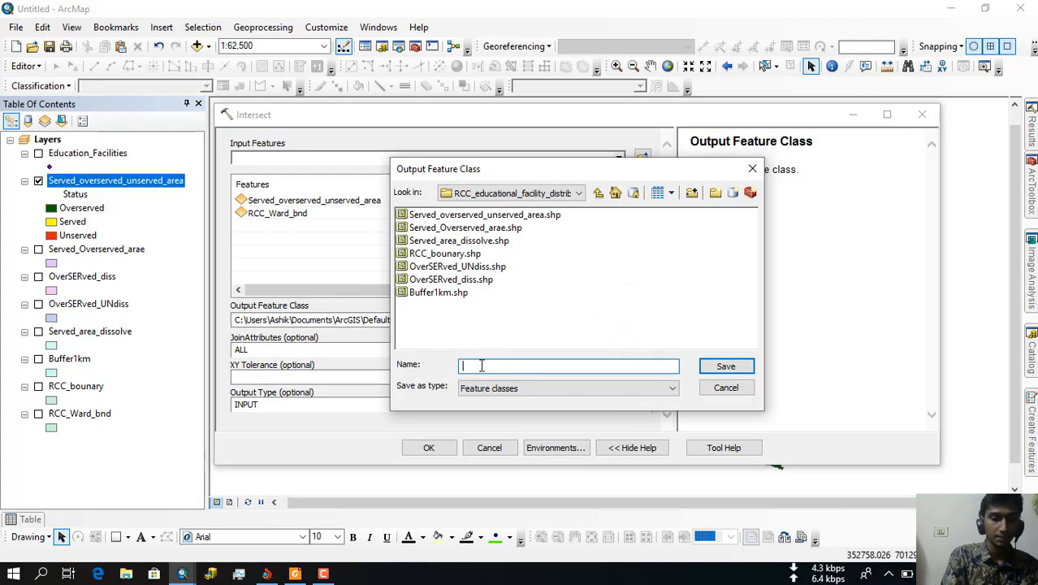
{"action": "type", "text": "SOU"}
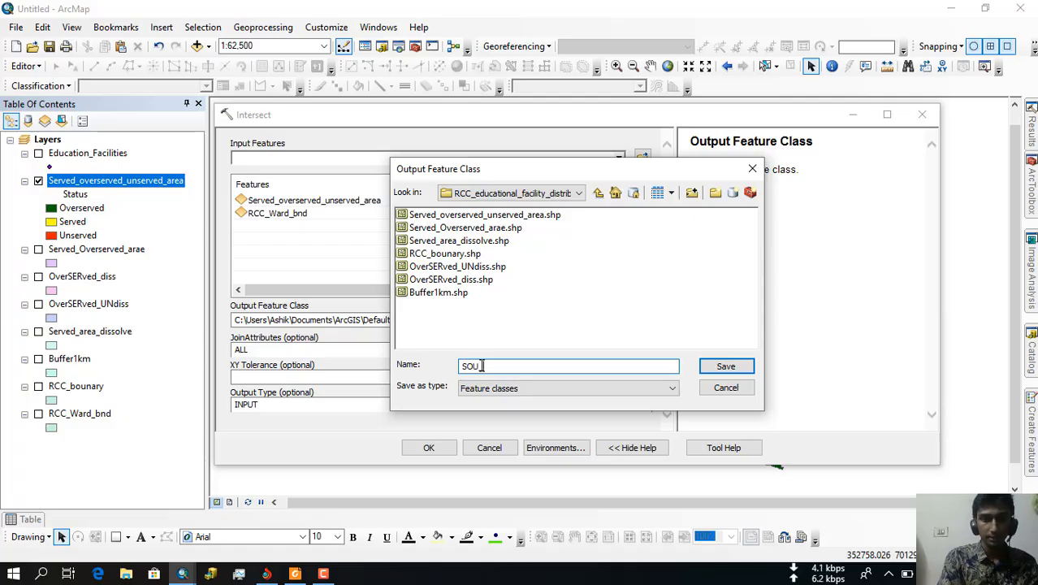
{"action": "type", "text": "_agai"}
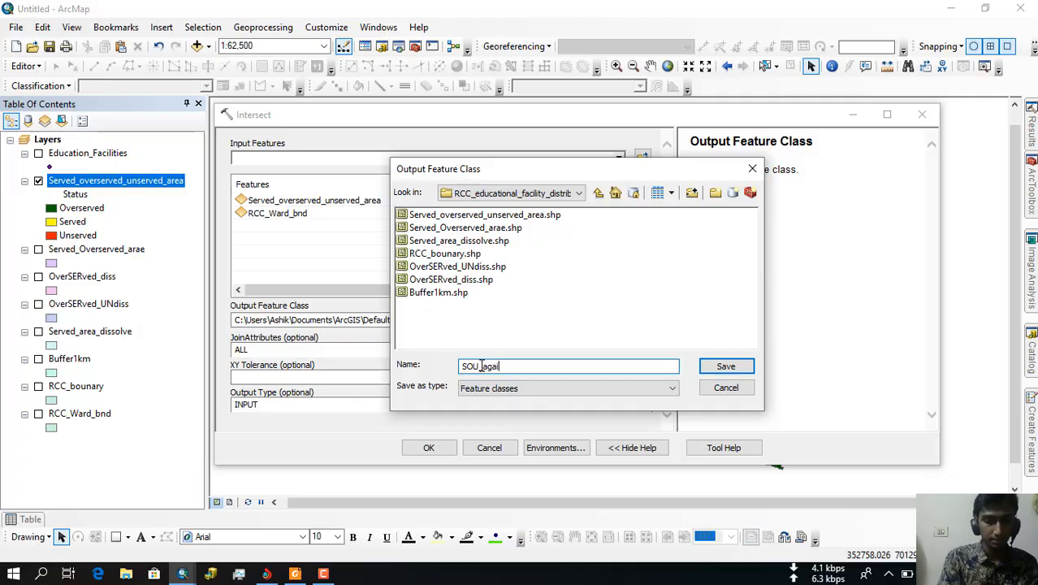
{"action": "type", "text": "nst"}
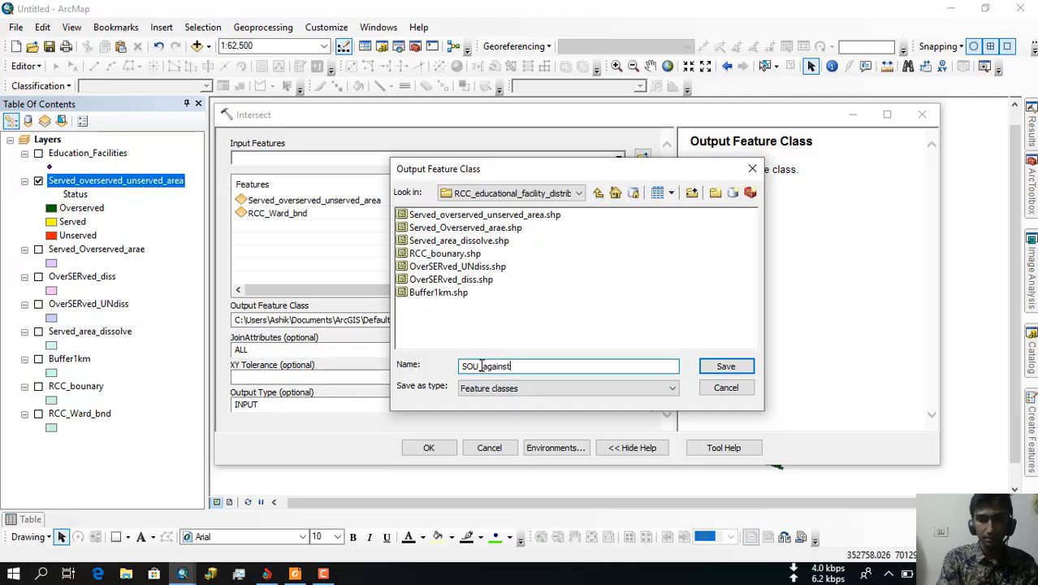
{"action": "type", "text": "_"}
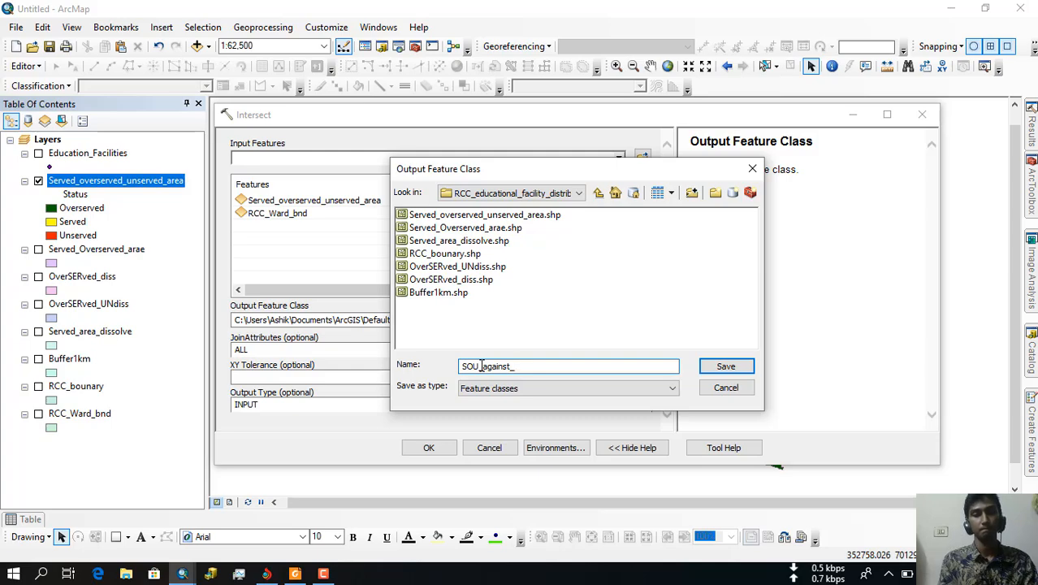
{"action": "type", "text": "RCC"}
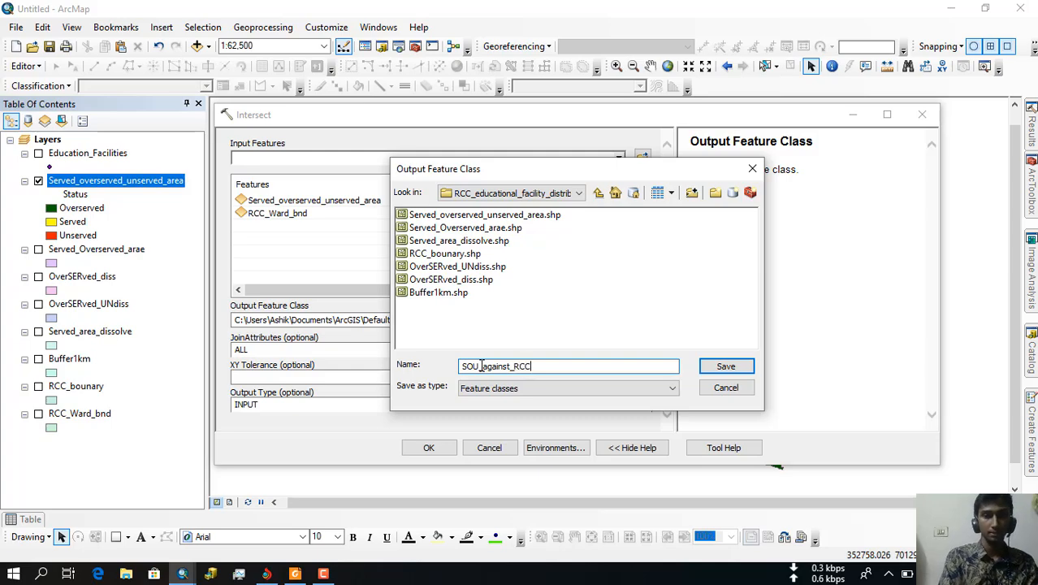
{"action": "type", "text": "_ward"}
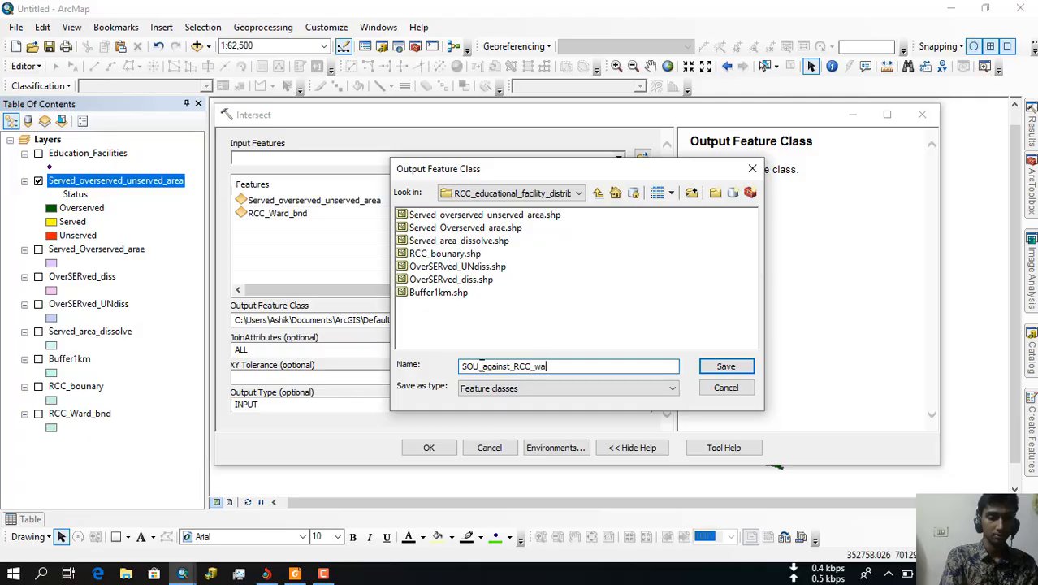
{"action": "left_click", "coordinate": [727, 366]}
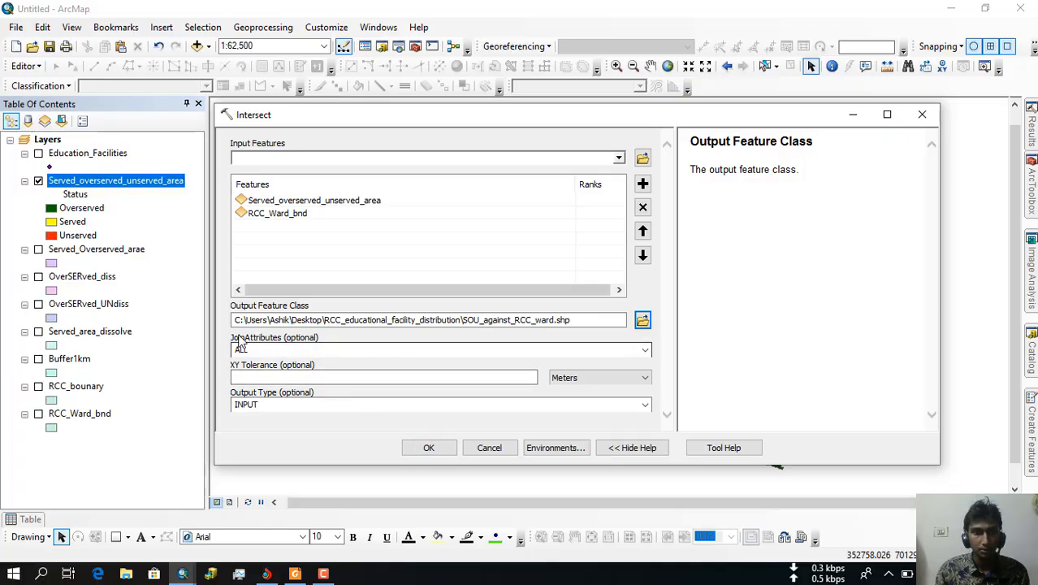
{"action": "left_click", "coordinate": [430, 449]}
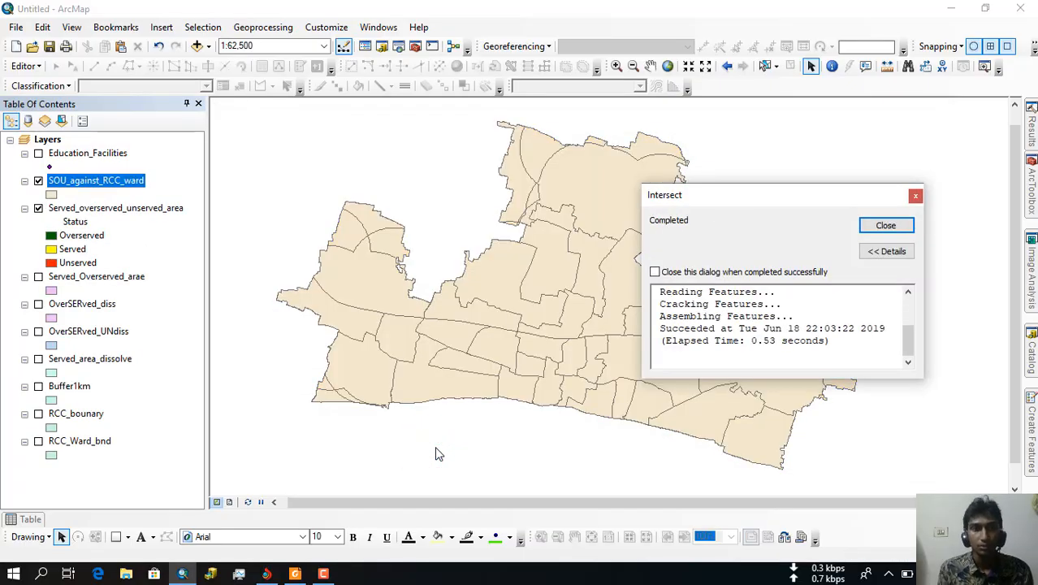
{"action": "left_click", "coordinate": [894, 223]}
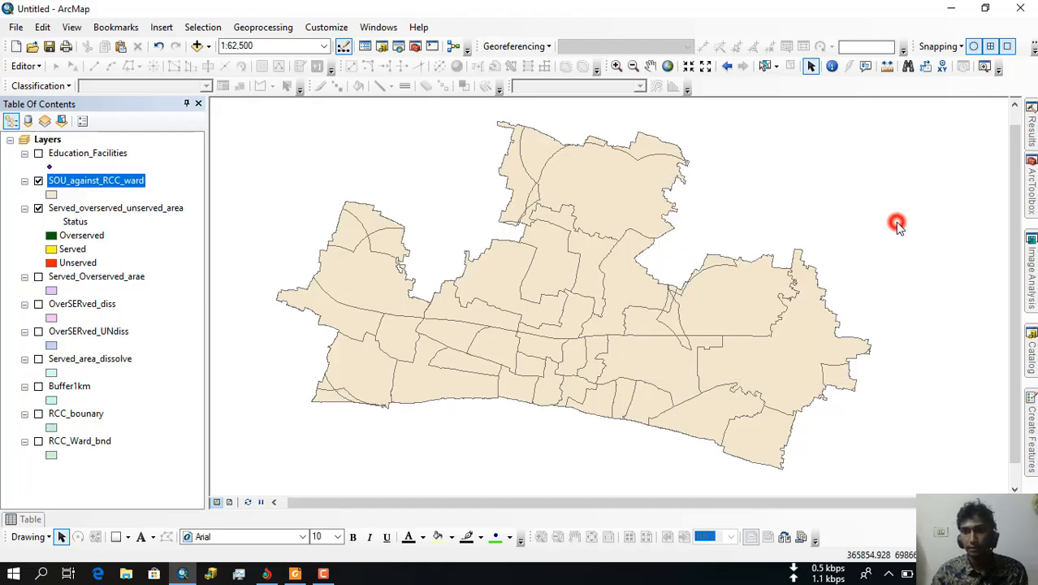
Step: Open the attribute table of SOU_against_RCC_ward, enlarge it and examine its status, area and ward fields
{"action": "right_click", "coordinate": [104, 189]}
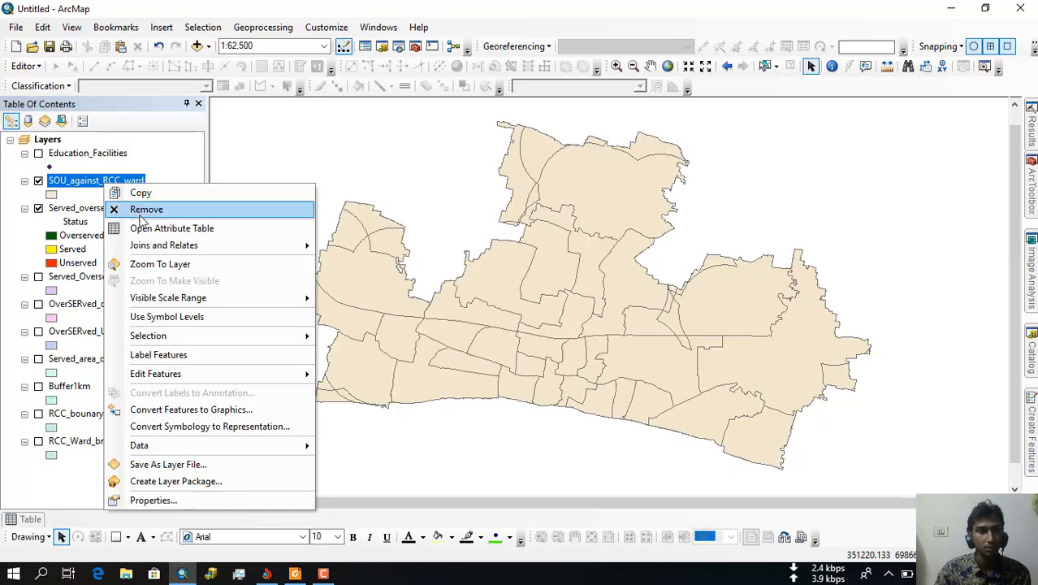
{"action": "left_click", "coordinate": [141, 229]}
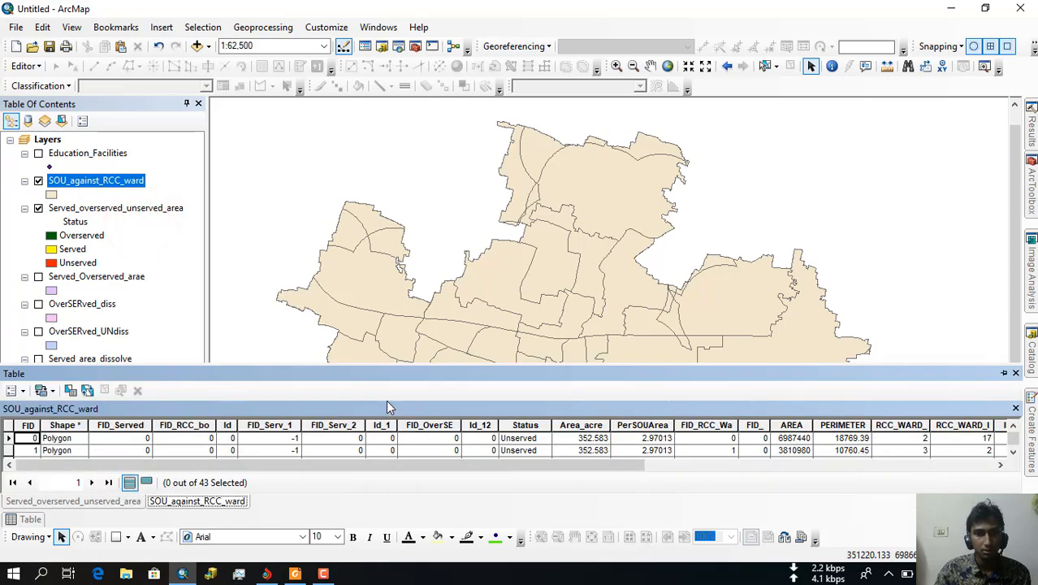
{"action": "left_click_drag", "start_coordinate": [533, 372], "coordinate": [530, 215]}
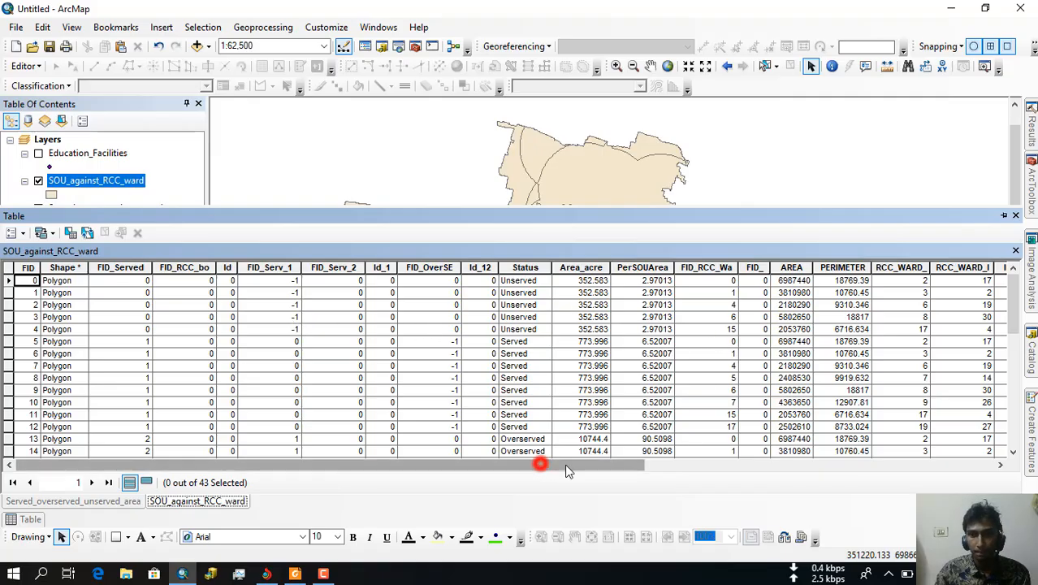
{"action": "left_click_drag", "start_coordinate": [542, 466], "coordinate": [644, 465]}
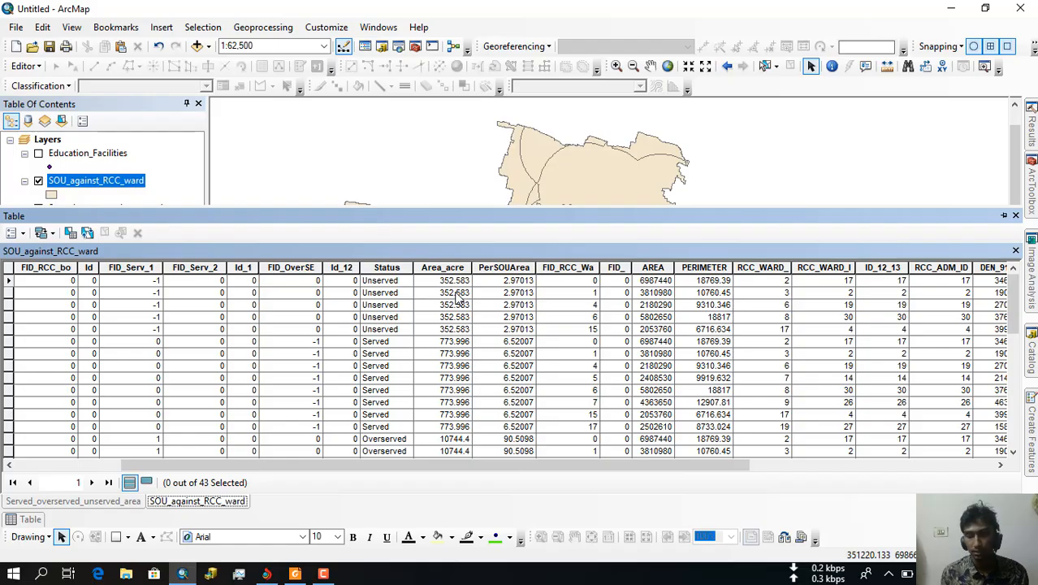
Step: Check task (b) in Project.pdf in Foxit Reader, and return to ArcMap and reopen the attribute table of SOU_against_RCC_ward
{"action": "left_click", "coordinate": [294, 573]}
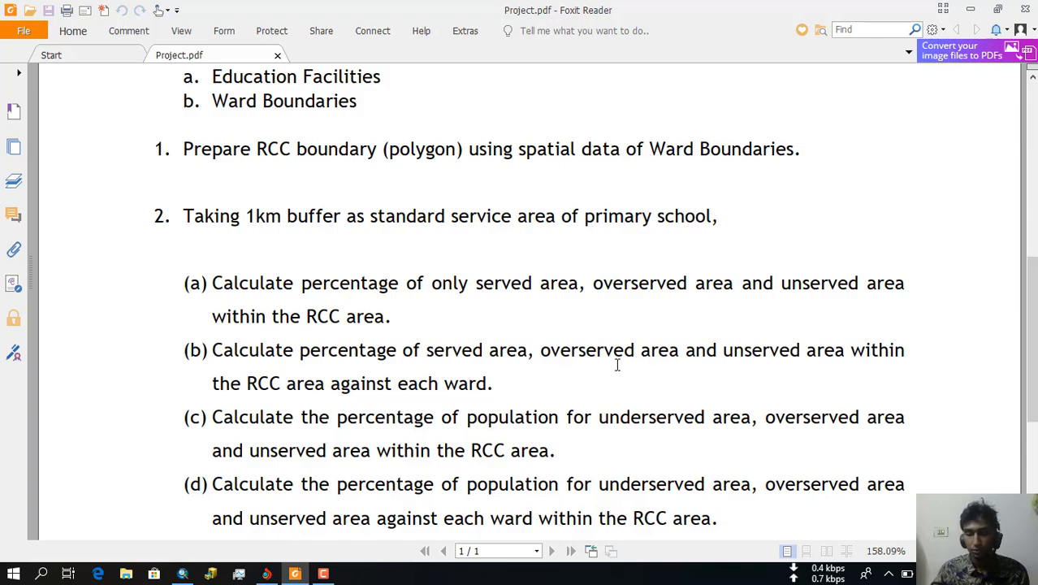
{"action": "left_click", "coordinate": [268, 574]}
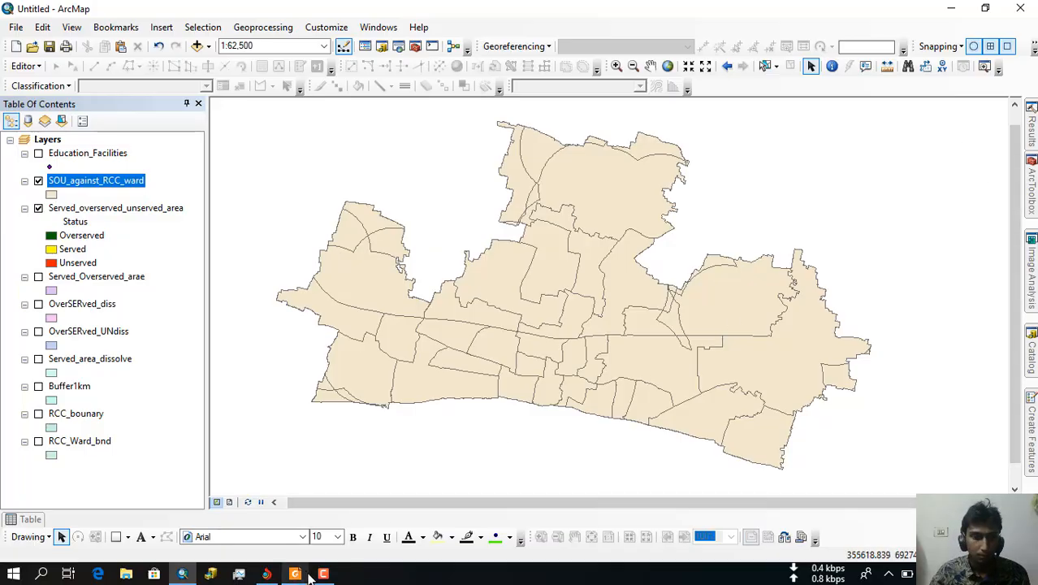
{"action": "right_click", "coordinate": [102, 185]}
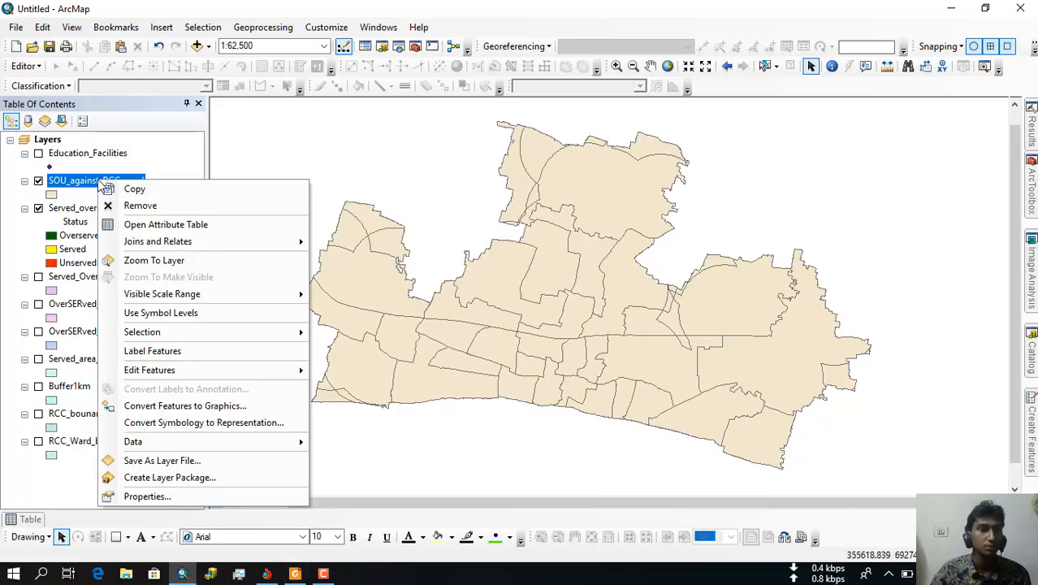
{"action": "left_click", "coordinate": [142, 222]}
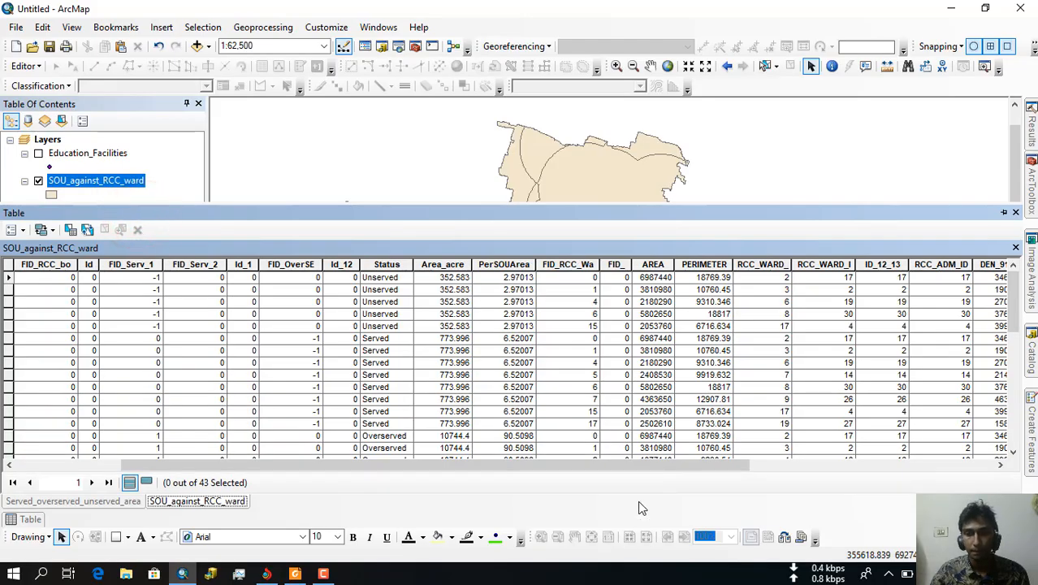
Step: Start a new field in the SOU_against_RCC_ward table and name it Area_acre_Ward
{"action": "left_click_drag", "start_coordinate": [654, 464], "coordinate": [916, 468]}
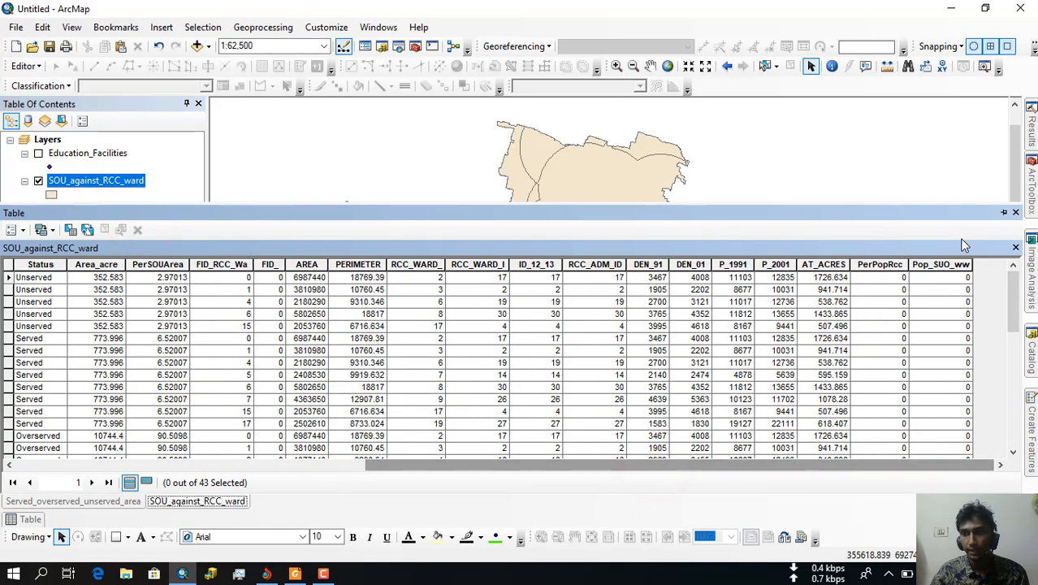
{"action": "left_click", "coordinate": [19, 230]}
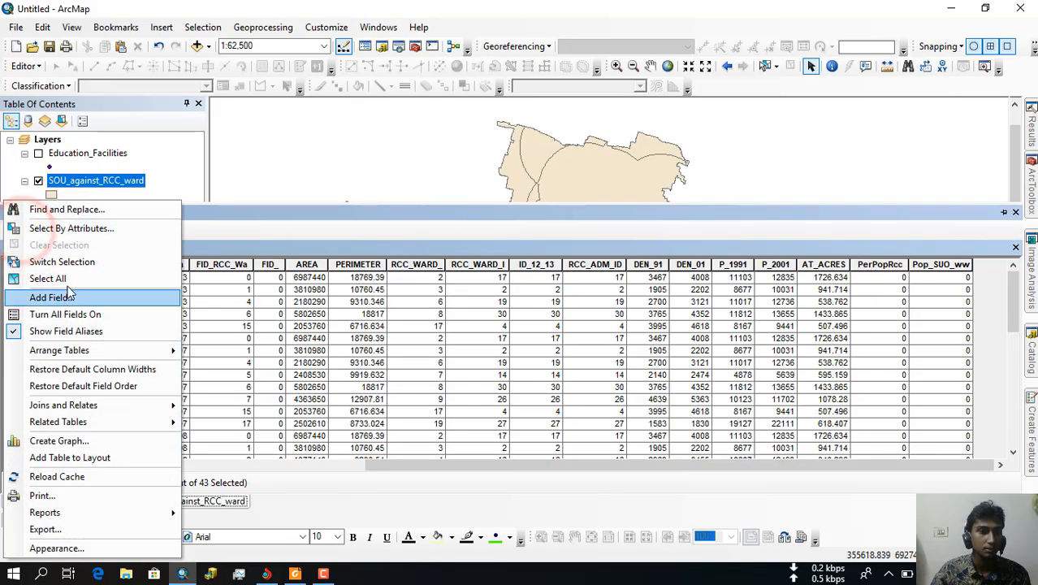
{"action": "left_click", "coordinate": [65, 294]}
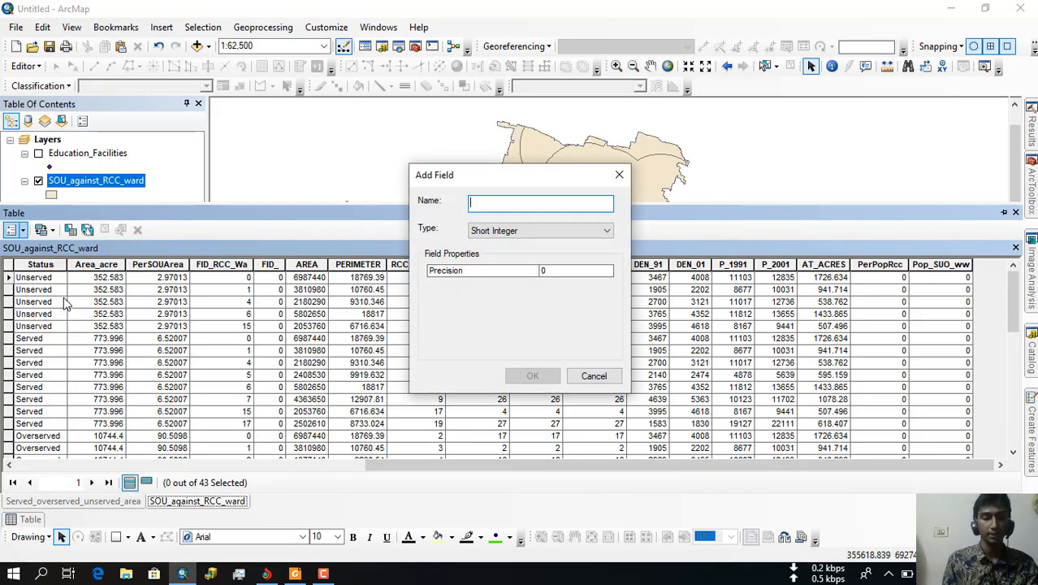
{"action": "type", "text": "Area"}
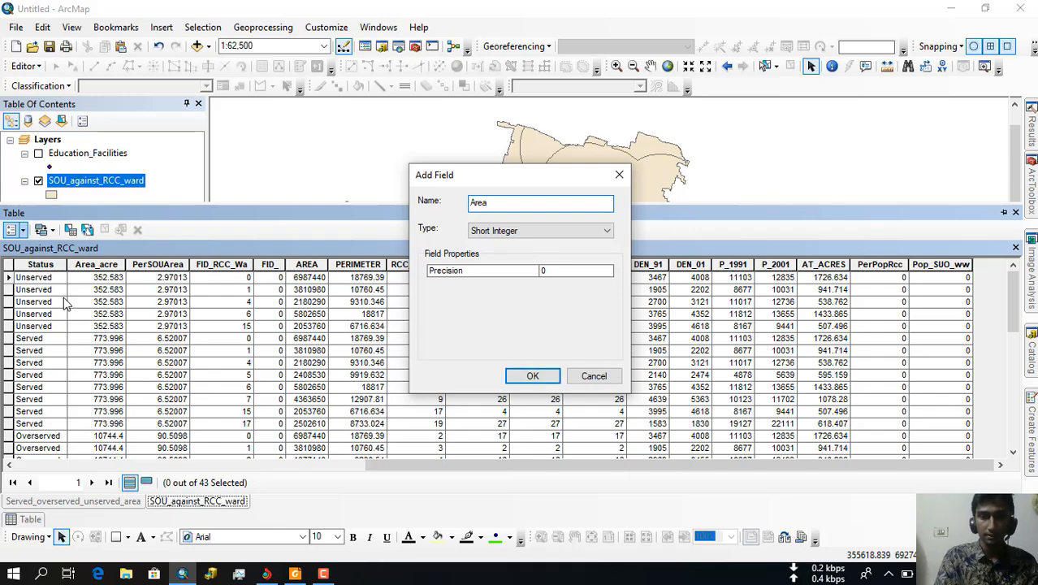
{"action": "type", "text": "_acre"}
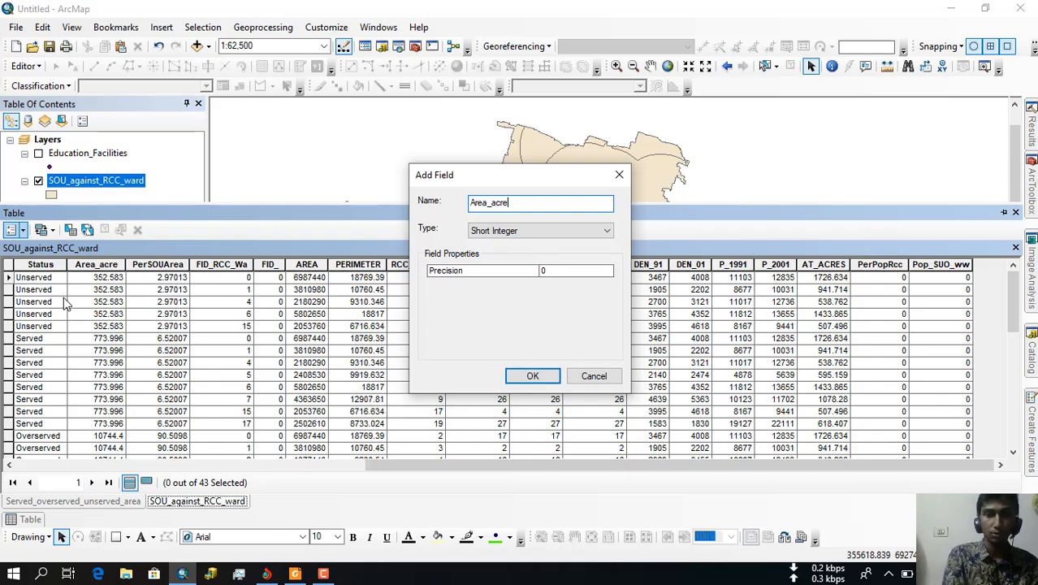
{"action": "type", "text": "_"}
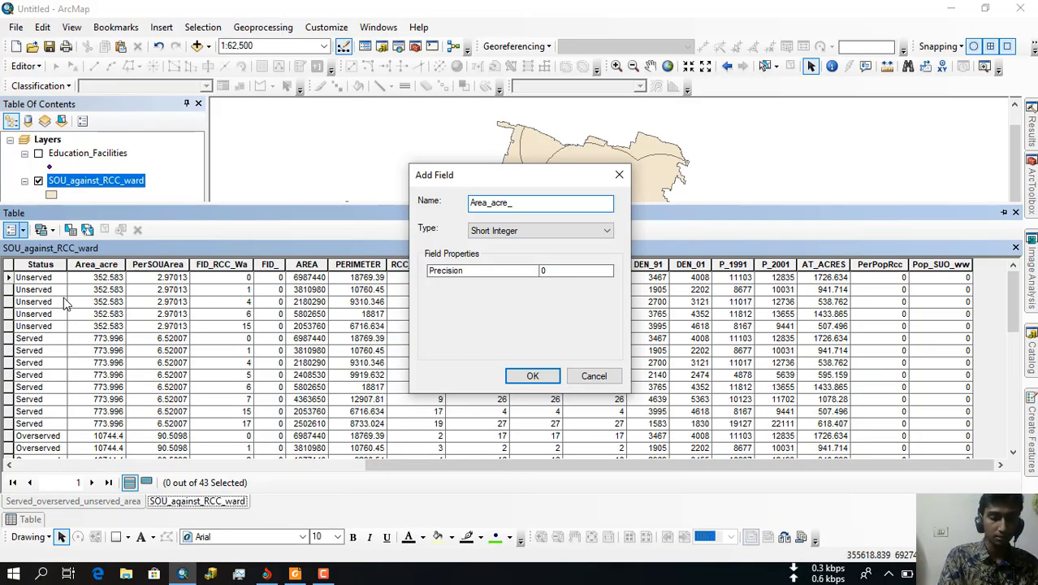
{"action": "type", "text": "Ward"}
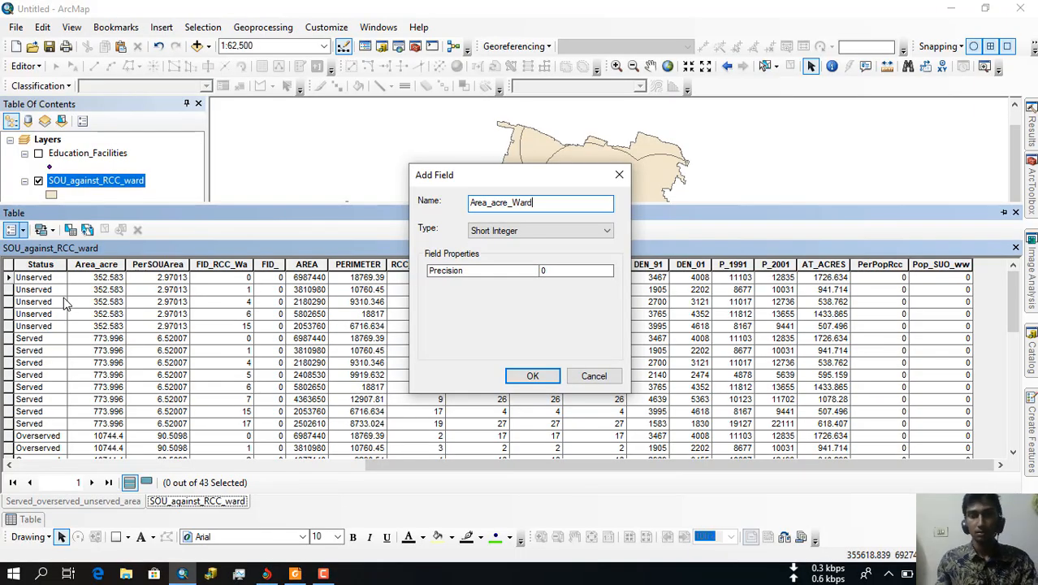
Step: Make the new field a Float with precision 10 and scale 10, and submit it
{"action": "left_click", "coordinate": [483, 231]}
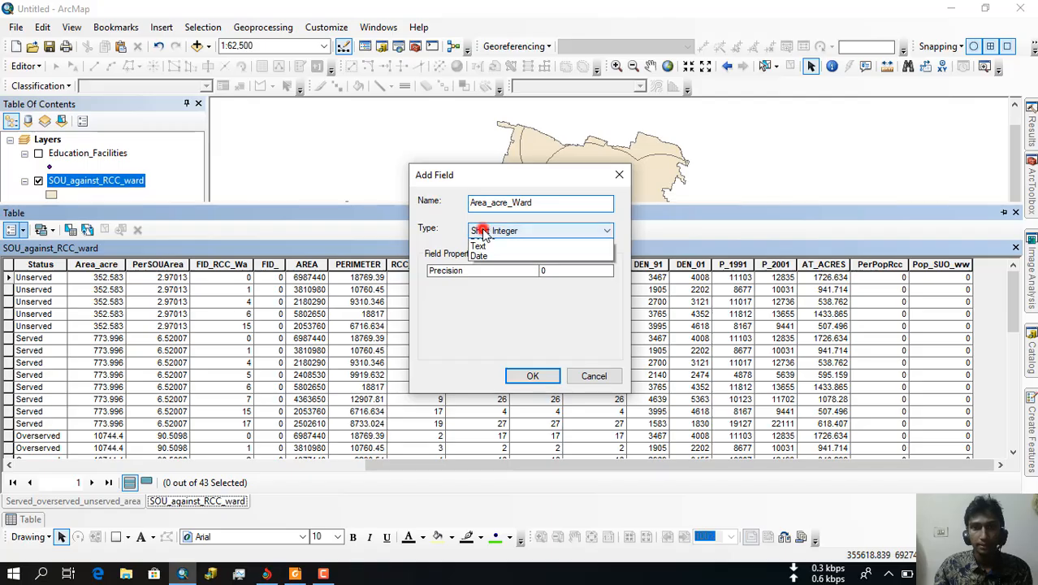
{"action": "left_click", "coordinate": [495, 261]}
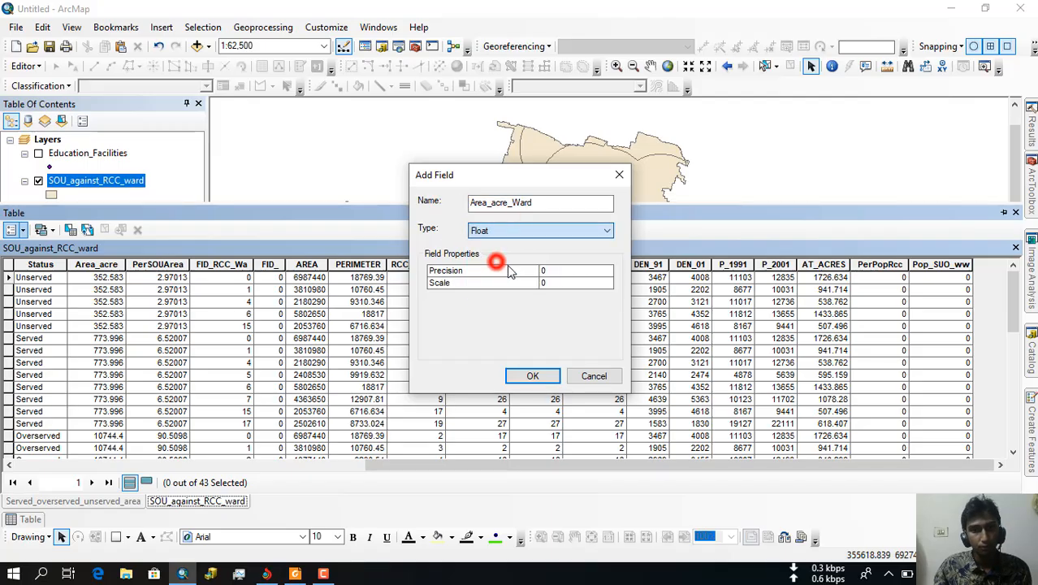
{"action": "left_click", "coordinate": [552, 270]}
{"action": "type", "text": "10"}
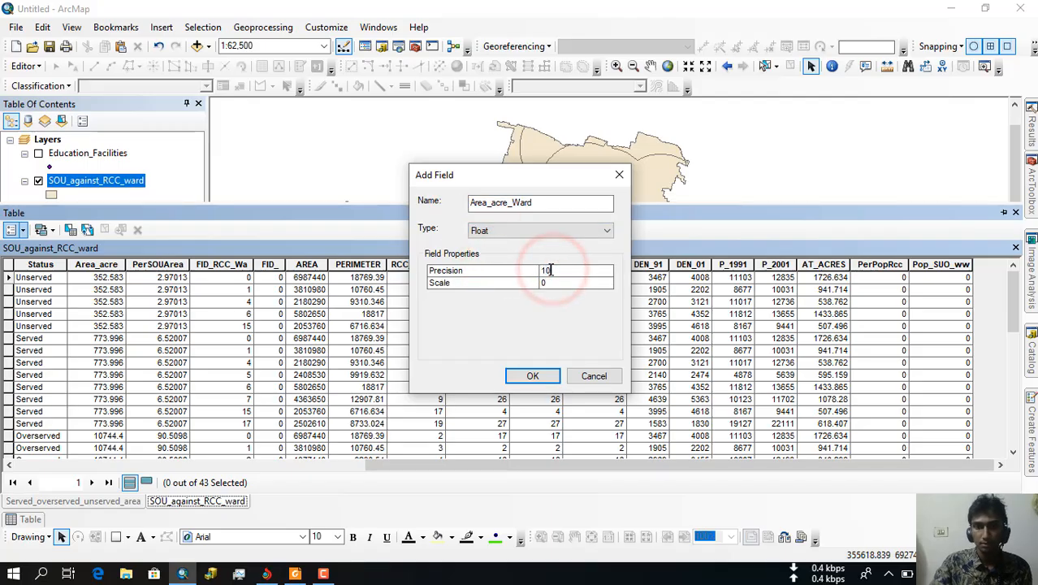
{"action": "left_click", "coordinate": [556, 283]}
{"action": "type", "text": "1"}
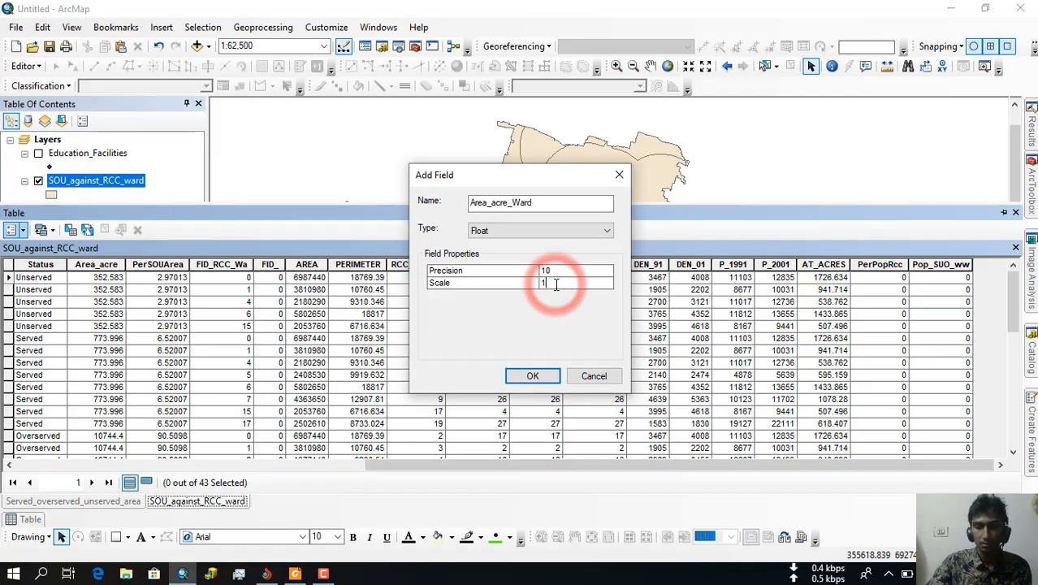
{"action": "type", "text": "0"}
{"action": "left_click", "coordinate": [536, 376]}
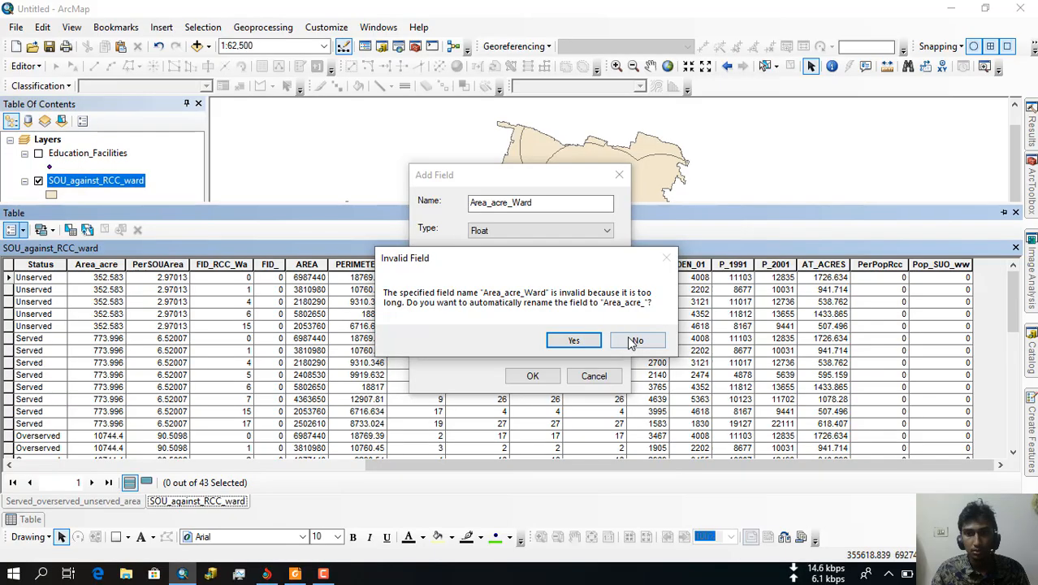
Step: Decline the automatic renaming, shorten the field name to AreaacreWd and add the field
{"action": "left_click", "coordinate": [635, 341]}
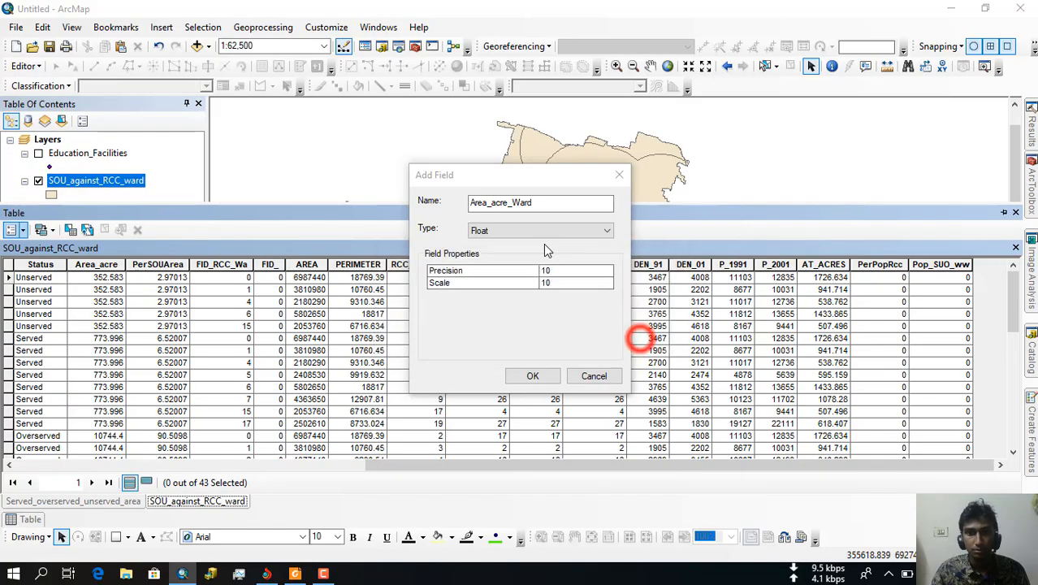
{"action": "left_click", "coordinate": [493, 204]}
{"action": "key", "text": "BackSpace"}
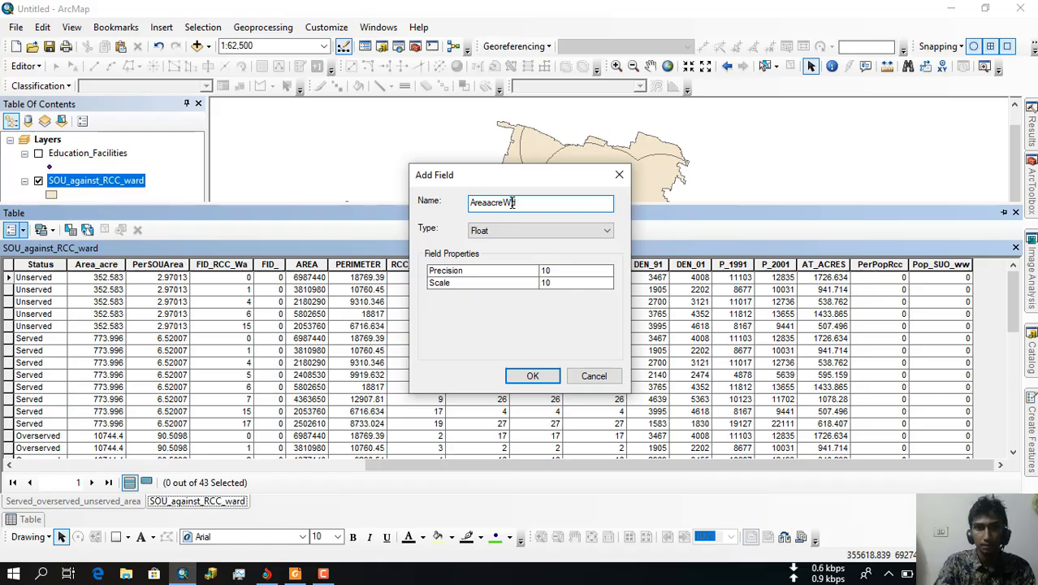
{"action": "left_click", "coordinate": [527, 375]}
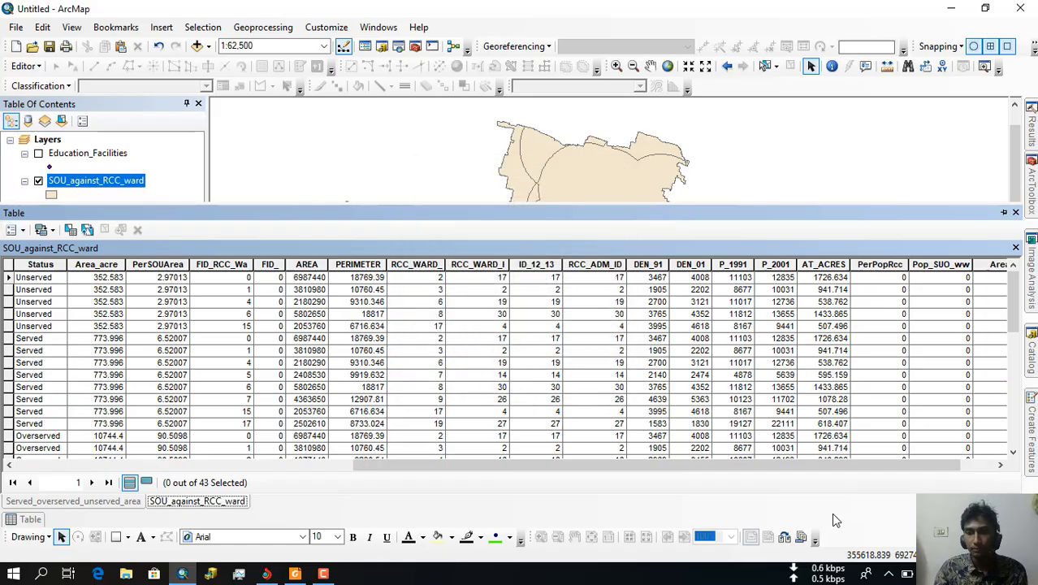
Step: Calculate the AreaacreWd field as polygon area in US acres, using the data source's coordinate system
{"action": "left_click_drag", "start_coordinate": [835, 464], "coordinate": [883, 472]}
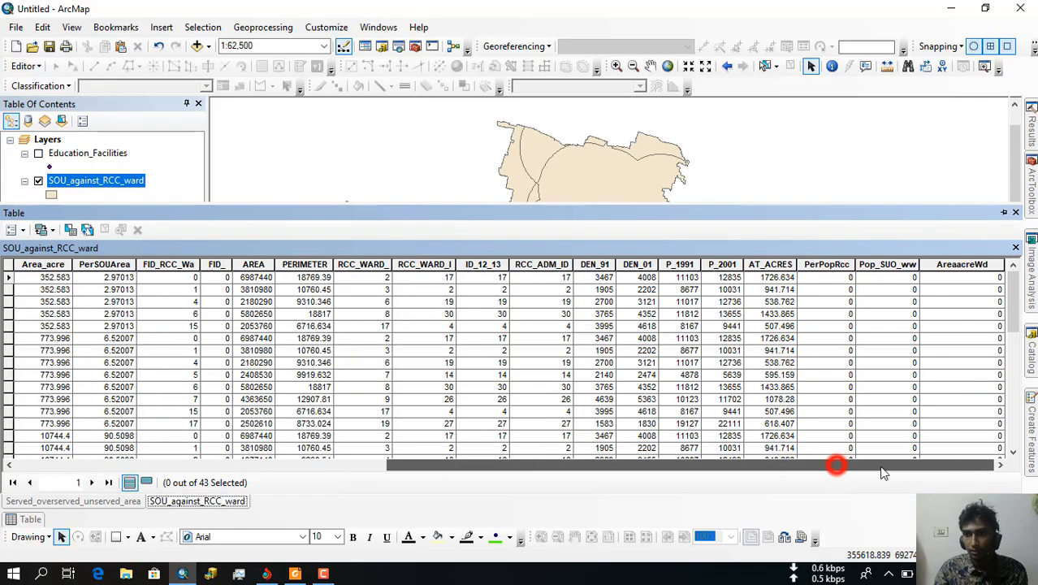
{"action": "right_click", "coordinate": [958, 265]}
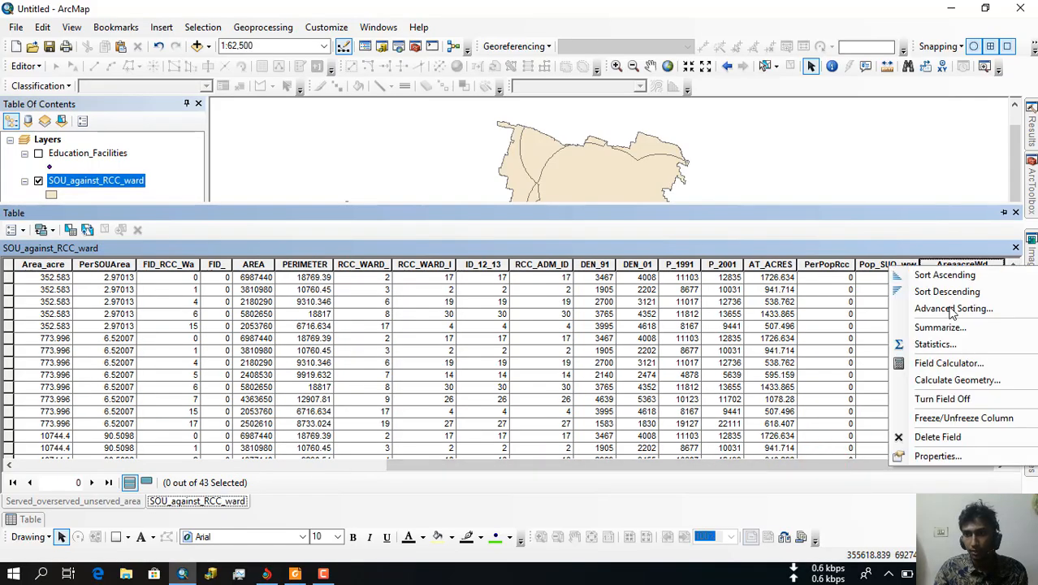
{"action": "left_click", "coordinate": [945, 379]}
{"action": "left_click", "coordinate": [485, 320]}
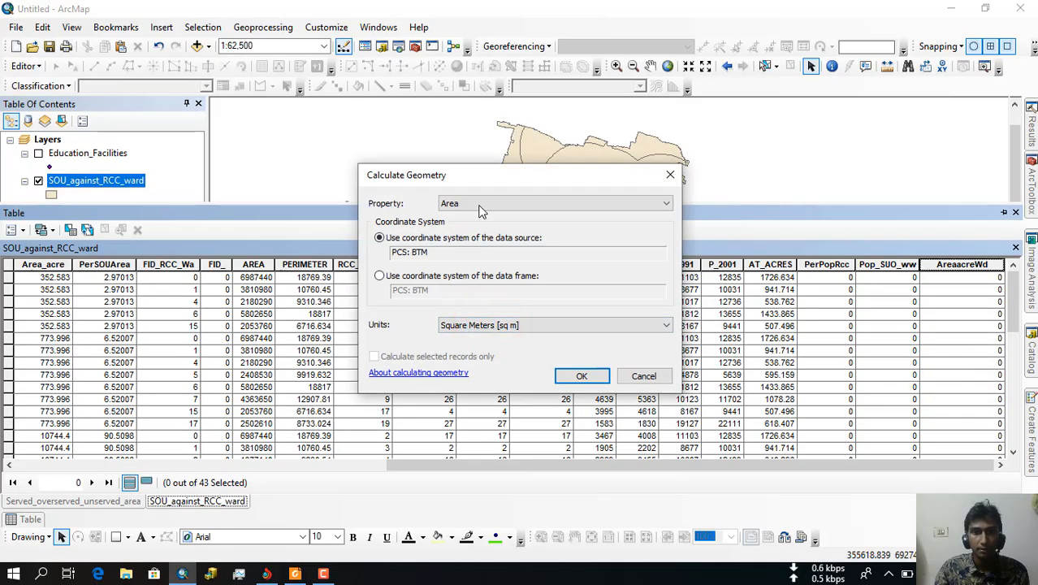
{"action": "left_click", "coordinate": [498, 325]}
{"action": "left_click", "coordinate": [493, 339]}
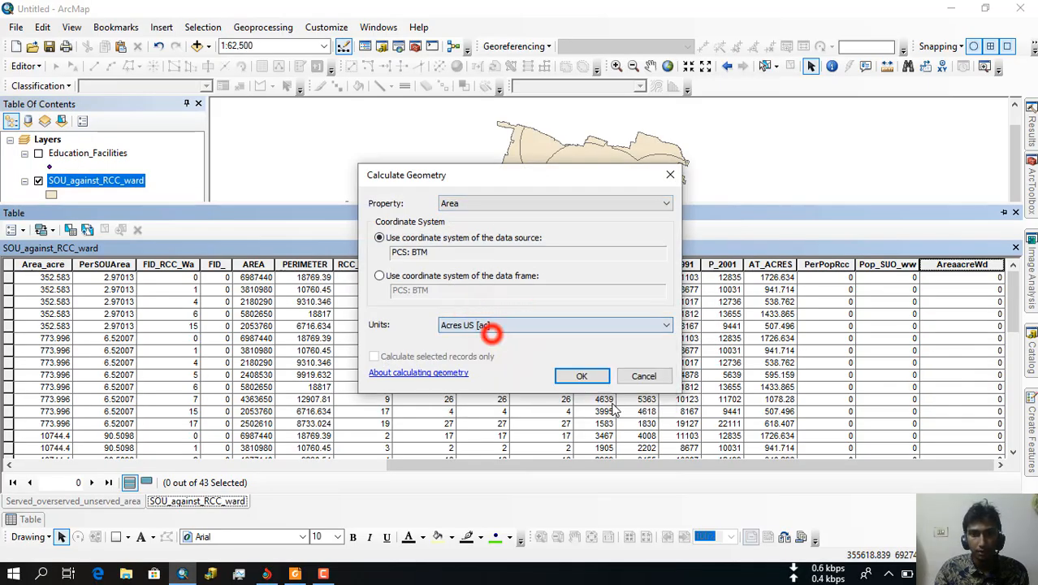
{"action": "left_click", "coordinate": [589, 373]}
{"action": "left_click", "coordinate": [485, 320]}
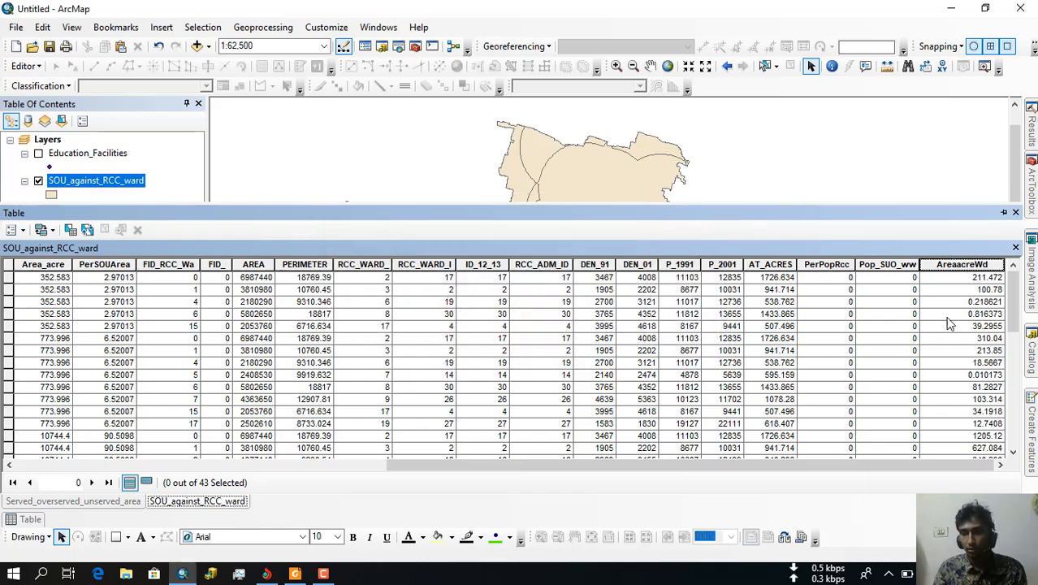
Step: Look through all records of the SOU_against_RCC_ward table, comparing their status, area and ward fields
{"action": "left_click_drag", "start_coordinate": [670, 463], "coordinate": [325, 406]}
{"action": "scroll", "coordinate": [345, 381], "scroll_direction": "down", "scroll_amount": 9}
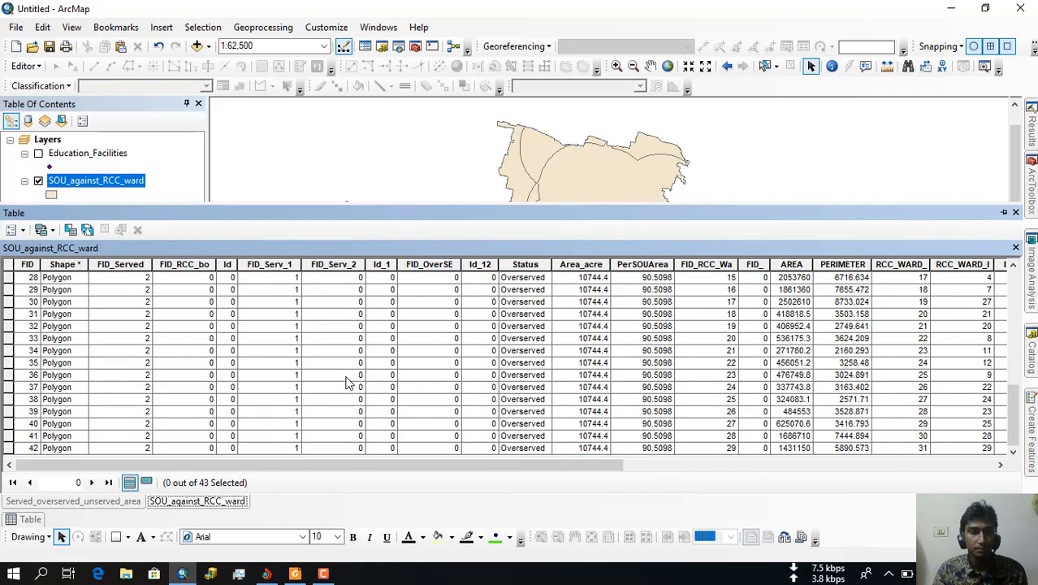
{"action": "scroll", "coordinate": [482, 412], "scroll_direction": "up", "scroll_amount": 6}
{"action": "scroll", "coordinate": [478, 412], "scroll_direction": "down", "scroll_amount": 6}
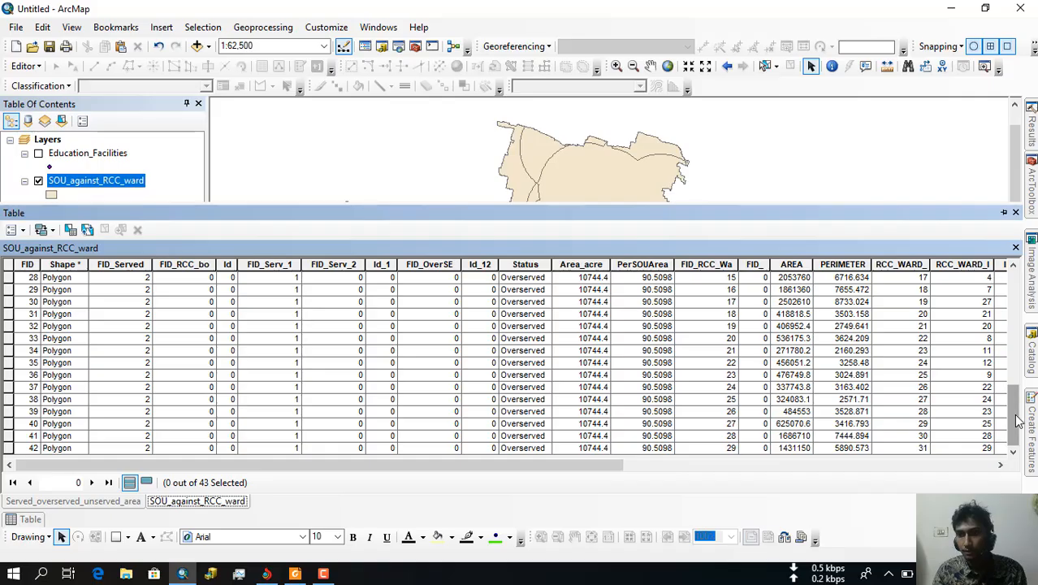
{"action": "left_click_drag", "start_coordinate": [1013, 413], "coordinate": [1015, 443]}
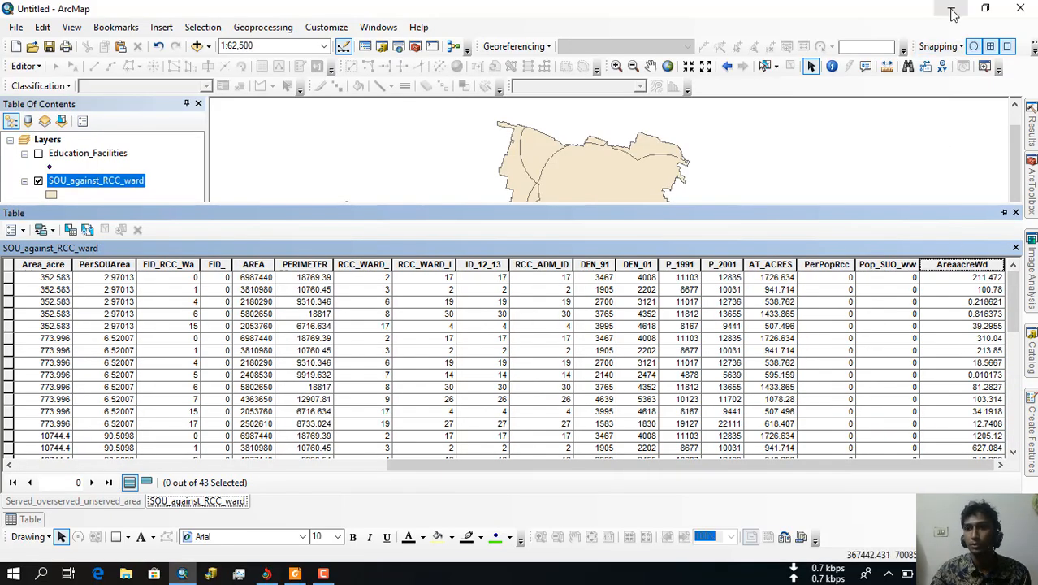
Step: Minimize ArcMap, create a new Microsoft Excel worksheet on the desktop and open it in Excel
{"action": "left_click", "coordinate": [953, 14]}
{"action": "left_click", "coordinate": [951, 11]}
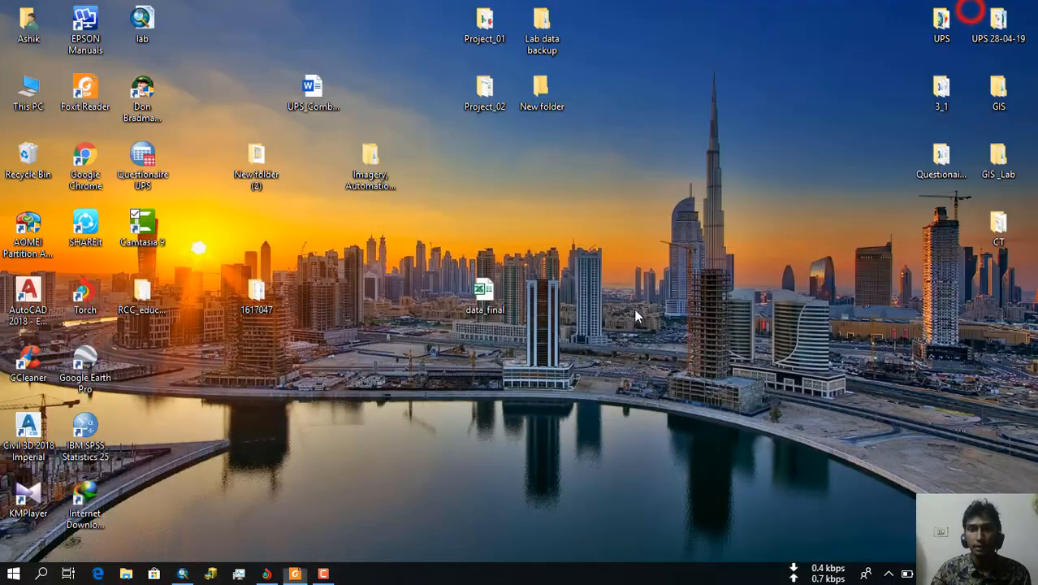
{"action": "right_click", "coordinate": [586, 214]}
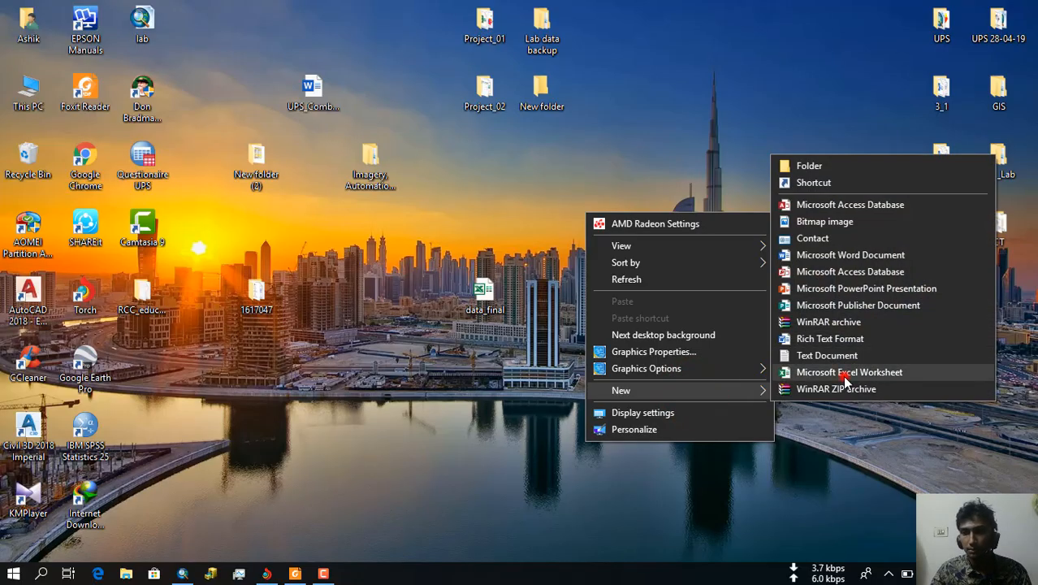
{"action": "left_click", "coordinate": [847, 373]}
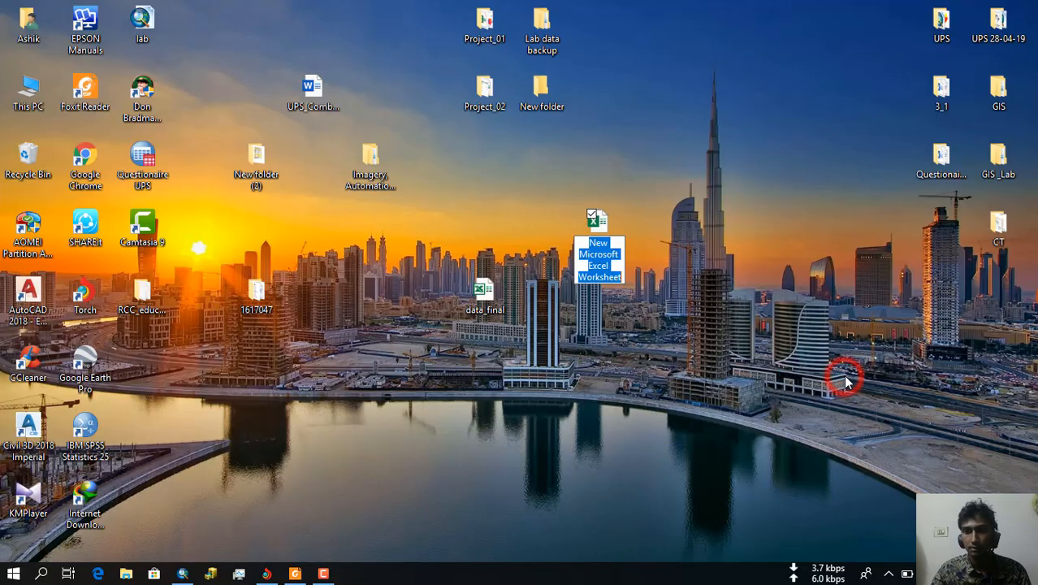
{"action": "left_click", "coordinate": [596, 228]}
{"action": "double_click", "coordinate": [594, 226]}
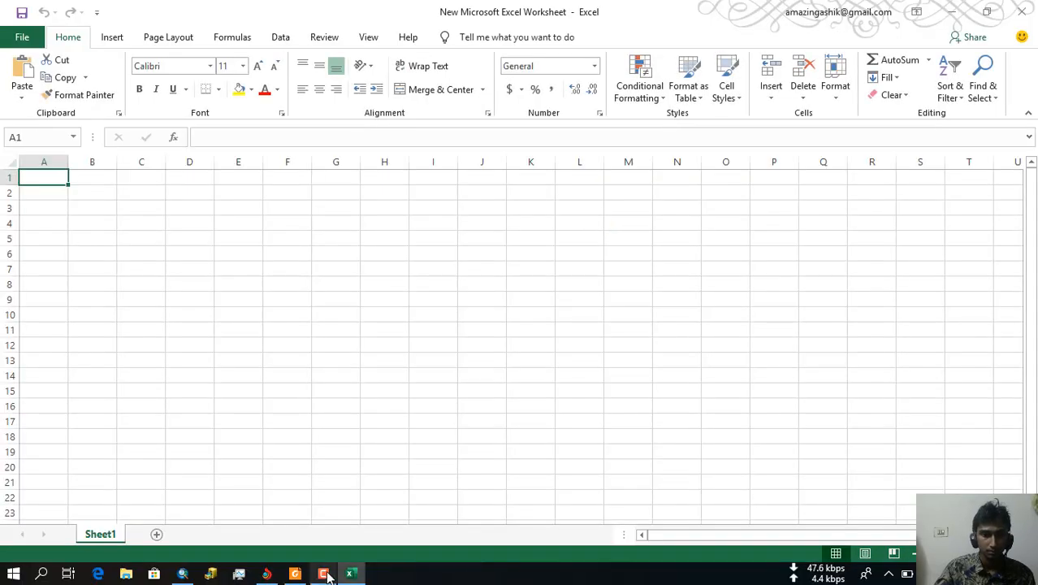
Step: Switch back to ArcMap, reopen the SOU_against_RCC_ward attribute table, and select and copy all its records
{"action": "left_click", "coordinate": [182, 574]}
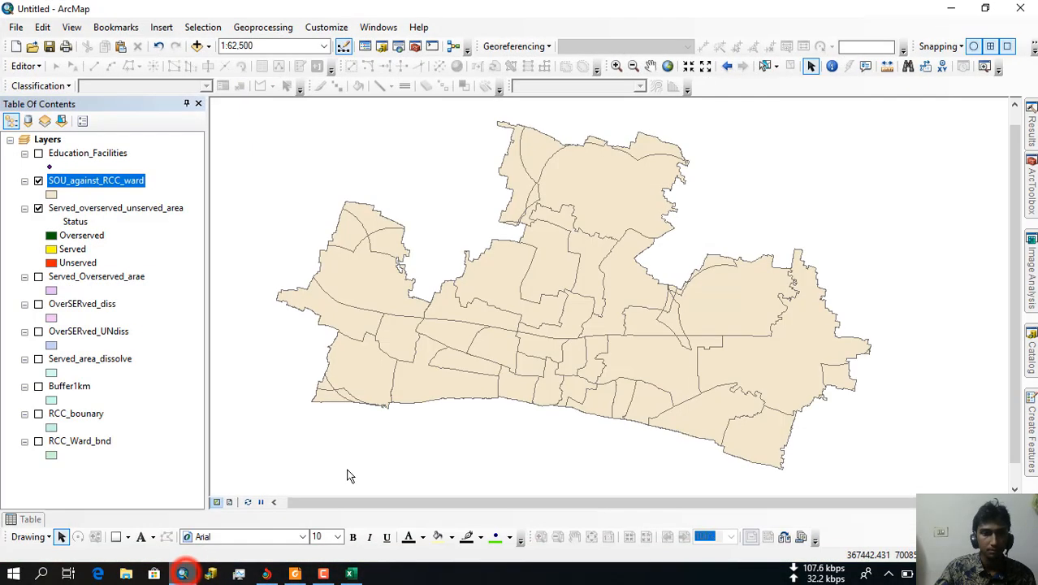
{"action": "right_click", "coordinate": [138, 182]}
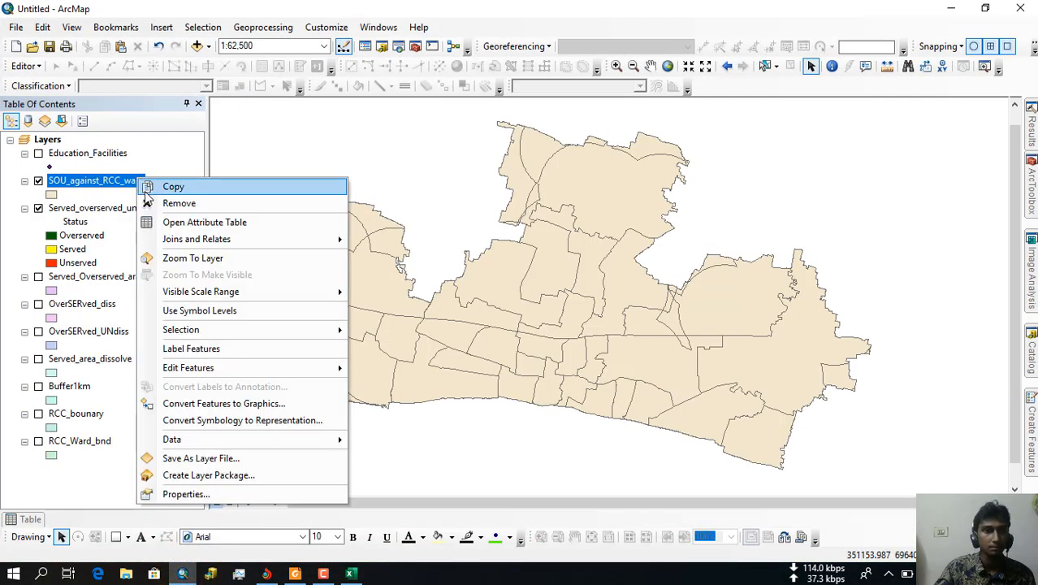
{"action": "left_click", "coordinate": [30, 523]}
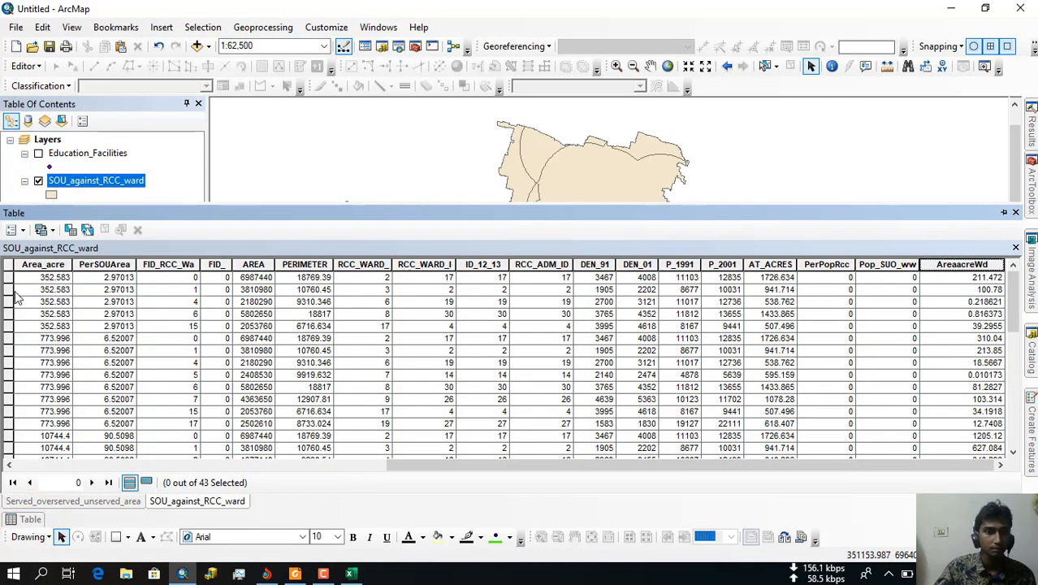
{"action": "left_click_drag", "start_coordinate": [408, 464], "coordinate": [79, 464]}
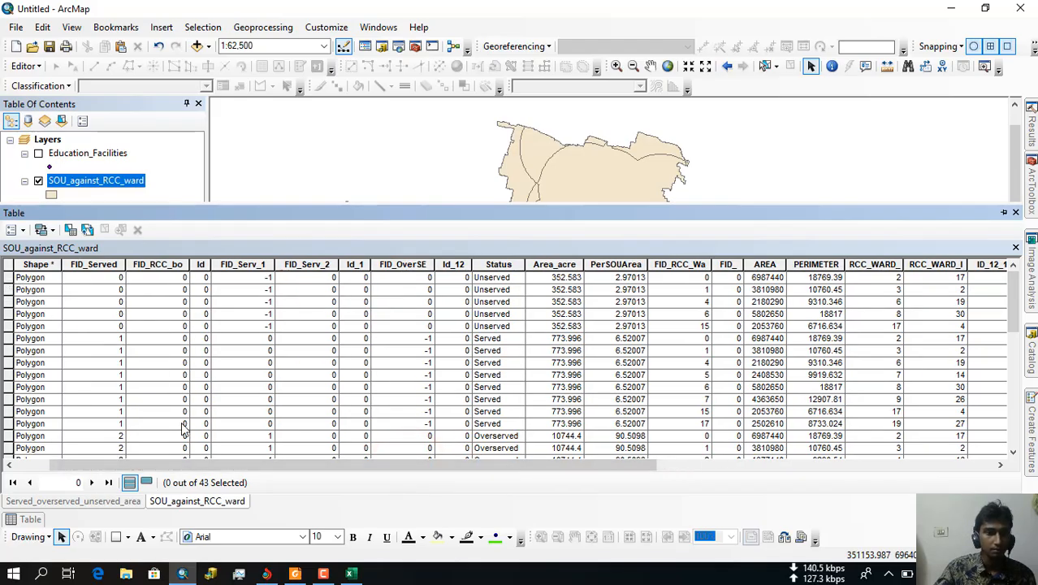
{"action": "left_click_drag", "start_coordinate": [89, 465], "coordinate": [57, 465]}
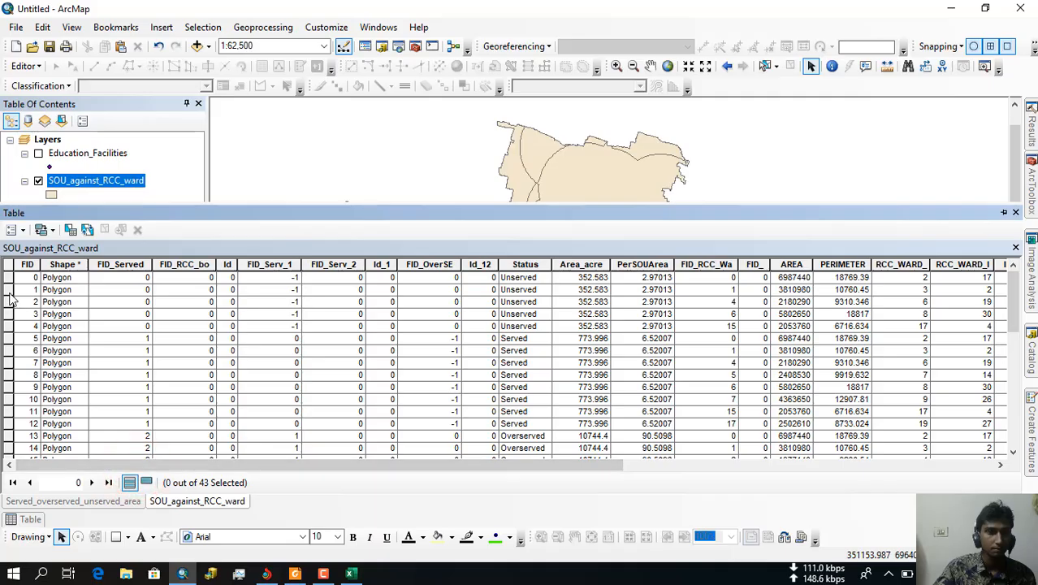
{"action": "left_click_drag", "start_coordinate": [8, 277], "coordinate": [59, 472]}
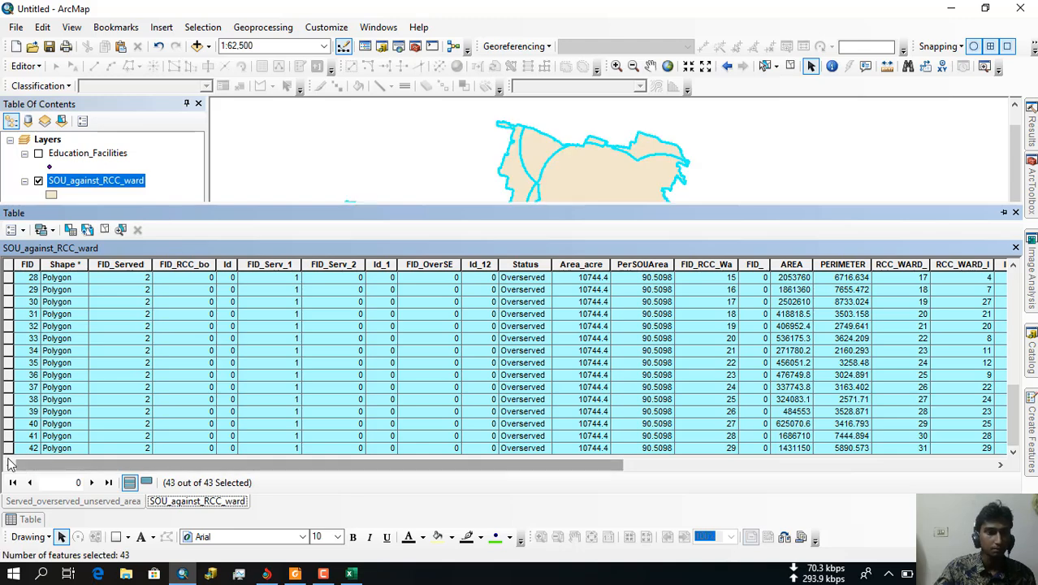
{"action": "right_click", "coordinate": [12, 386]}
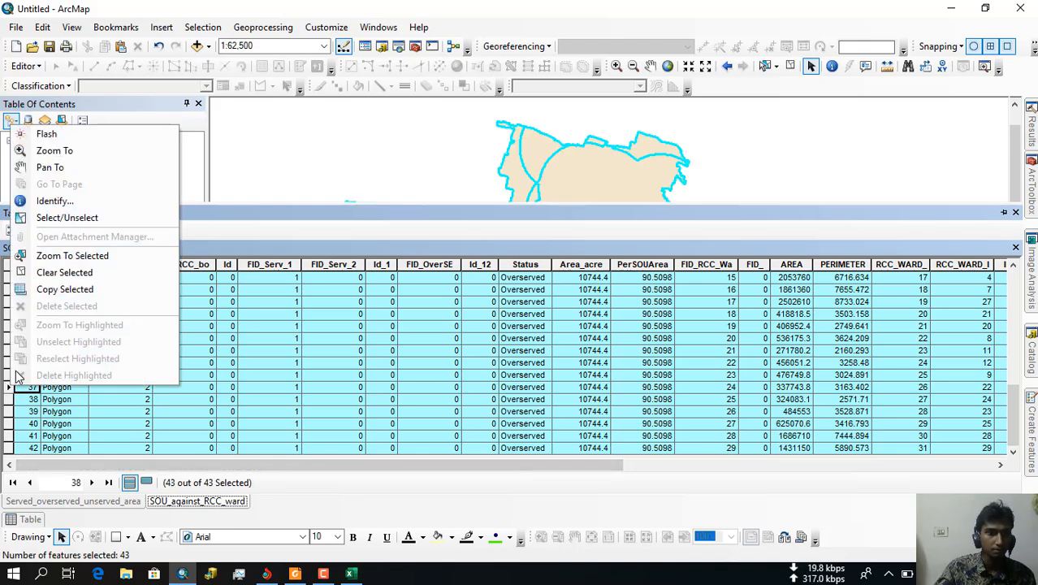
{"action": "left_click", "coordinate": [42, 291]}
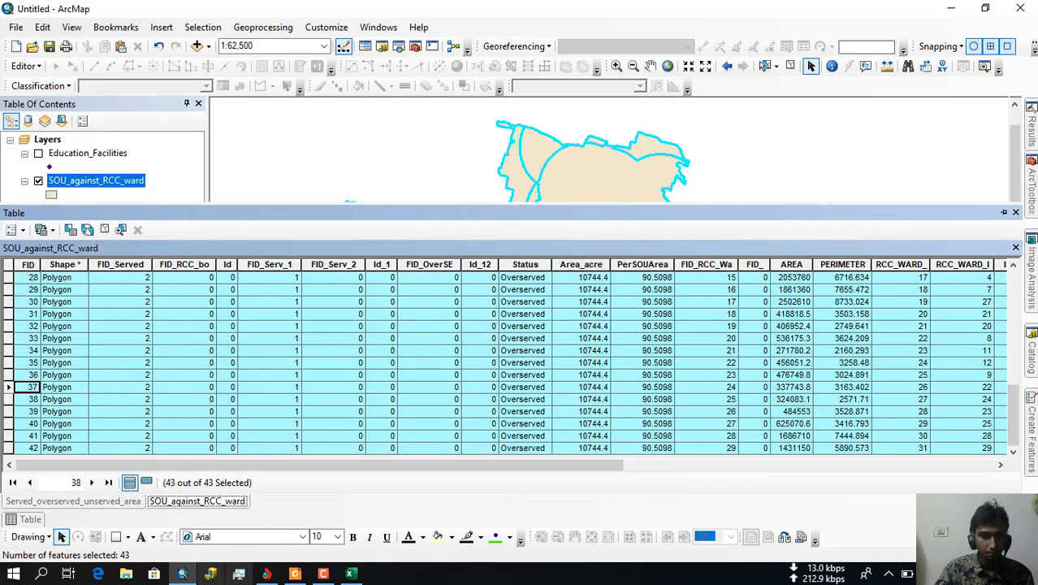
Step: Switch to Excel, paste the copied records into Sheet1 starting at cell A1 and look through the pasted rows and columns
{"action": "mouse_move", "coordinate": [351, 574]}
{"action": "left_click", "coordinate": [288, 479]}
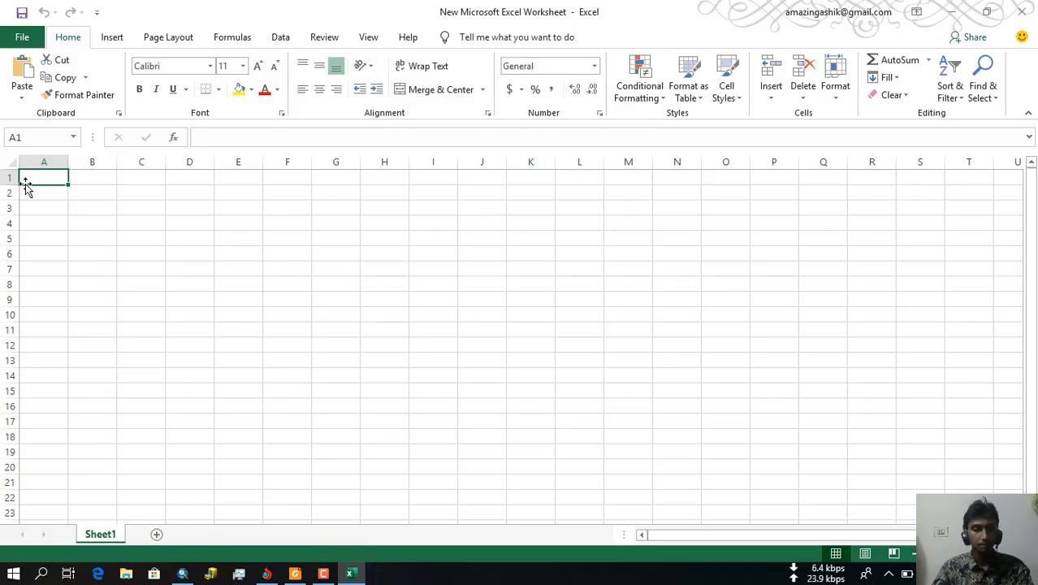
{"action": "key", "text": "ctrl+v"}
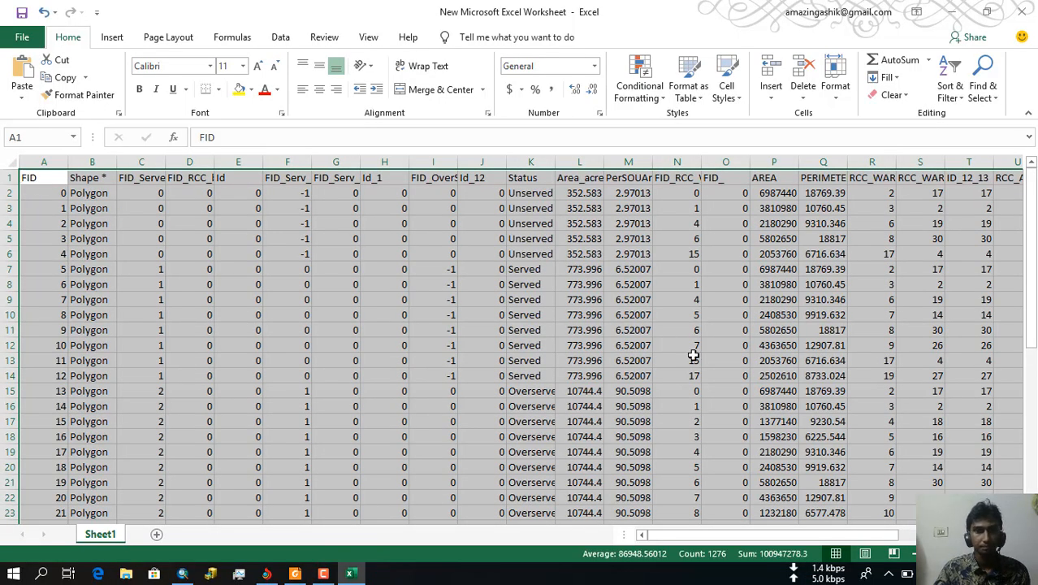
{"action": "left_click_drag", "start_coordinate": [684, 536], "coordinate": [888, 543]}
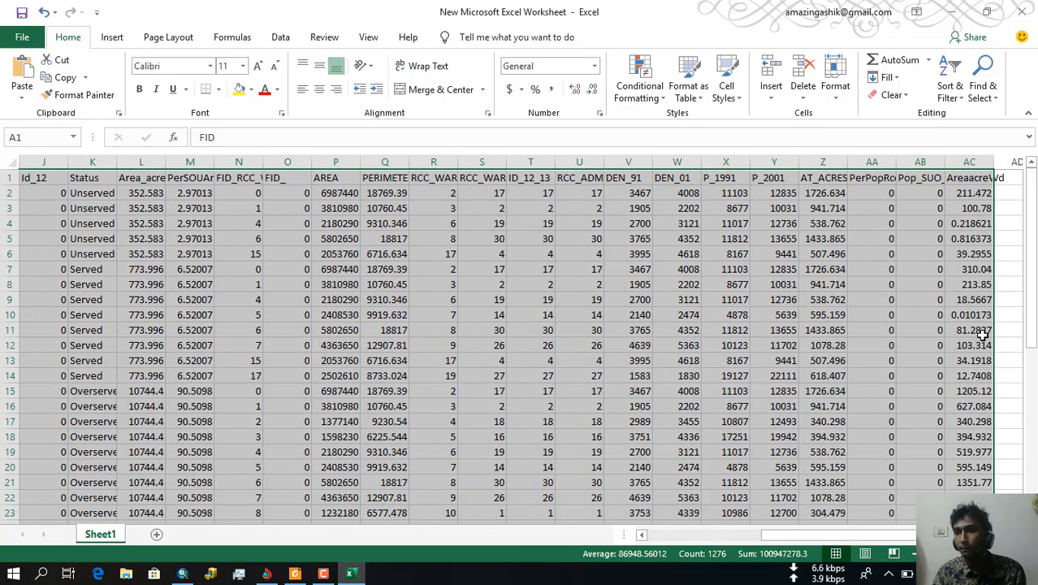
{"action": "scroll", "coordinate": [985, 395], "scroll_direction": "down", "scroll_amount": 8}
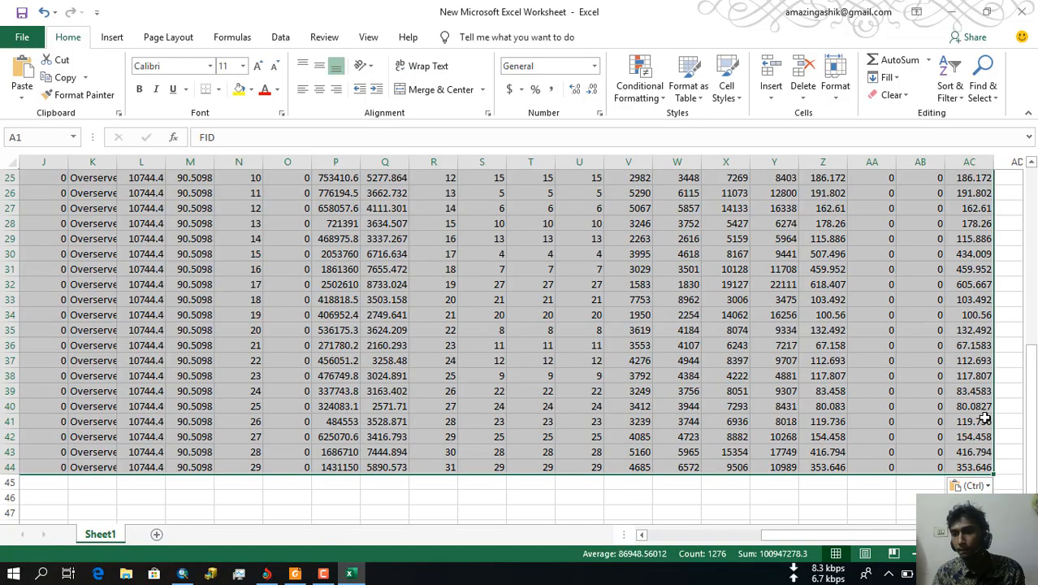
{"action": "scroll", "coordinate": [980, 386], "scroll_direction": "up", "scroll_amount": 8}
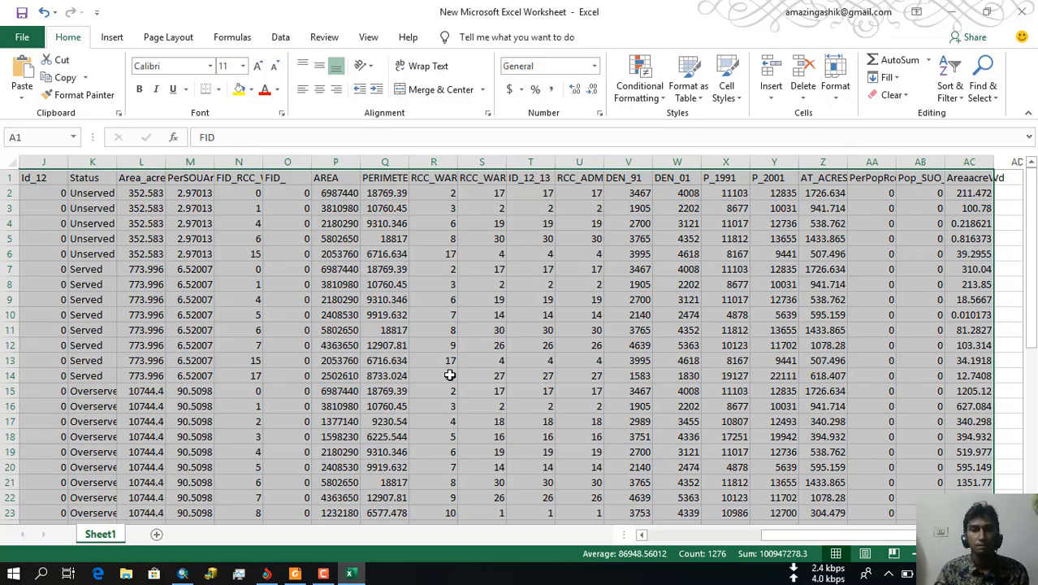
{"action": "scroll", "coordinate": [449, 375], "scroll_direction": "down", "scroll_amount": 2}
{"action": "scroll", "coordinate": [449, 377], "scroll_direction": "up", "scroll_amount": 2}
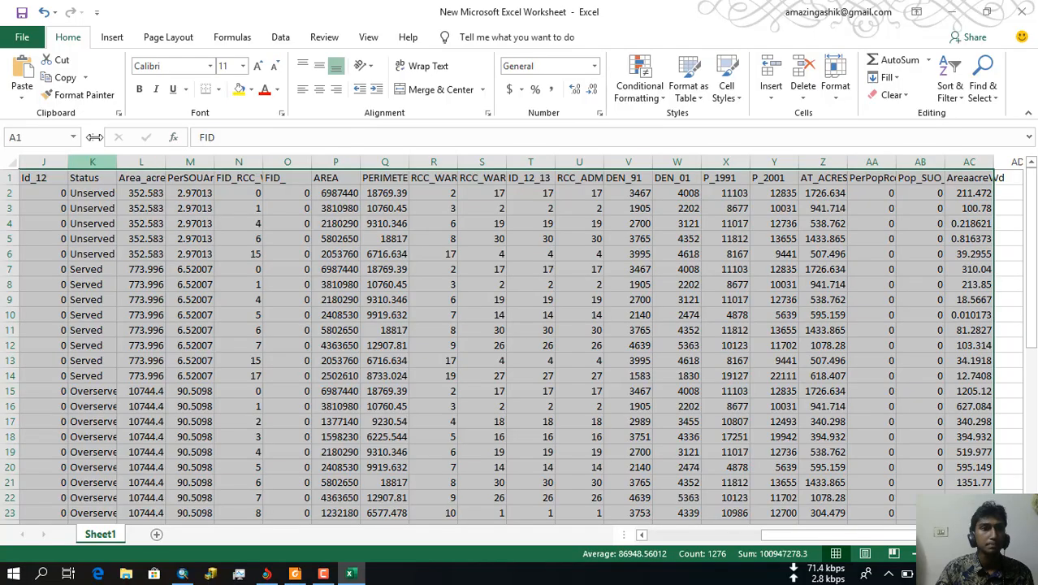
Step: Create a PivotTable from the range Sheet1!$A$1:$AC$44 in a new worksheet
{"action": "left_click", "coordinate": [110, 41]}
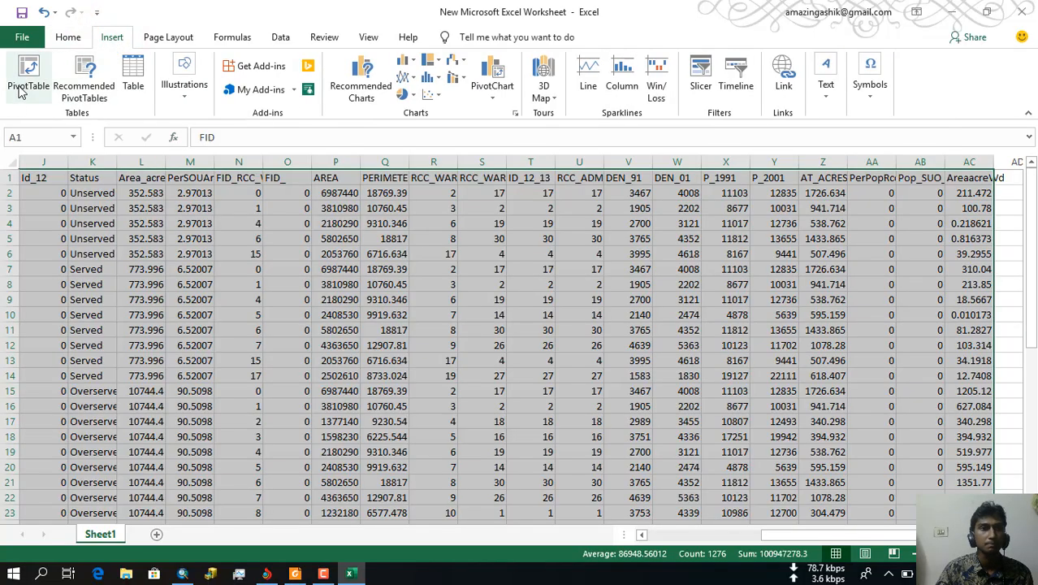
{"action": "left_click", "coordinate": [27, 81]}
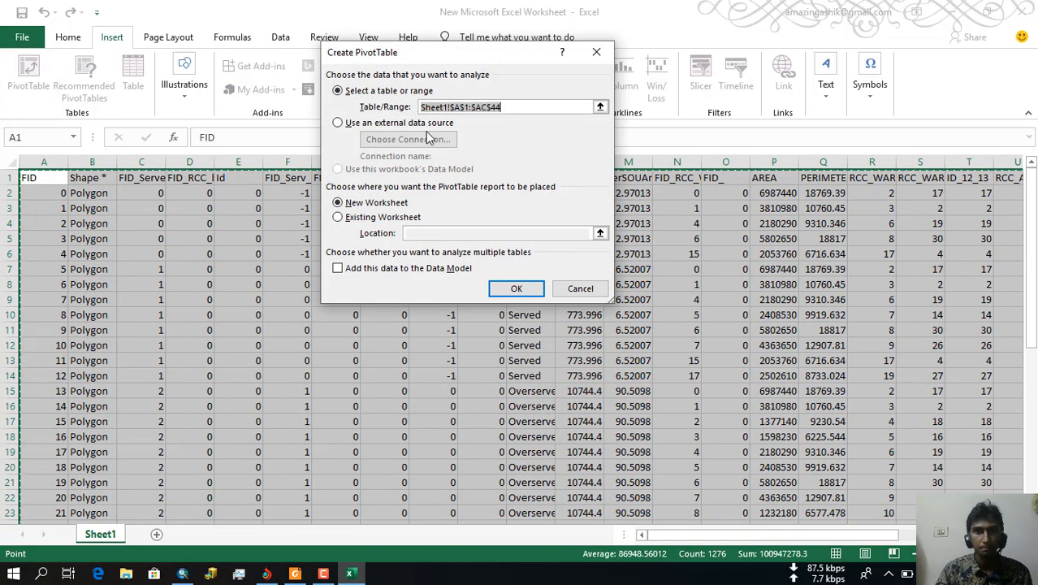
{"action": "scroll", "coordinate": [672, 364], "scroll_direction": "down", "scroll_amount": 15}
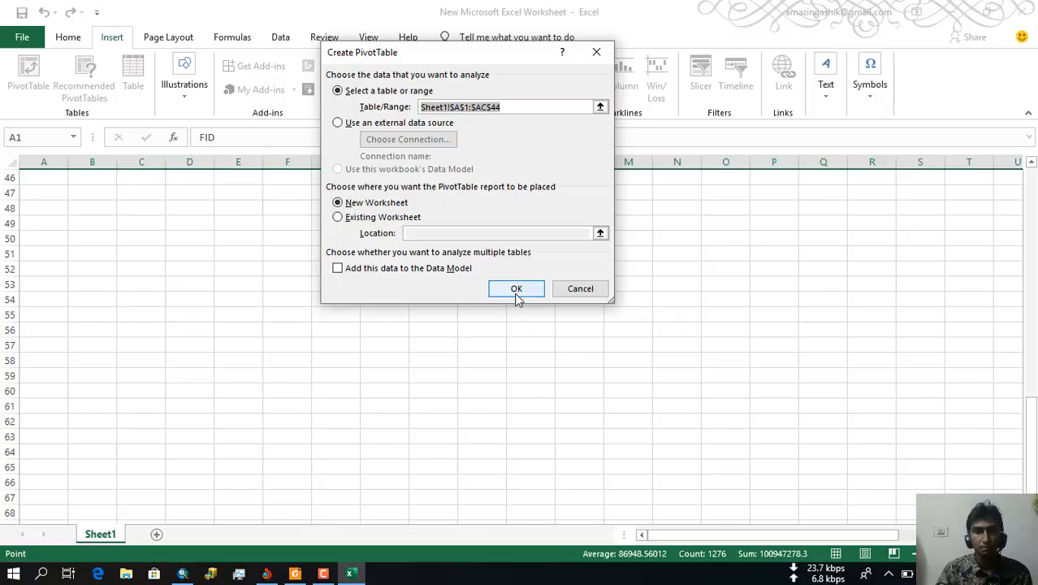
{"action": "left_click", "coordinate": [513, 291]}
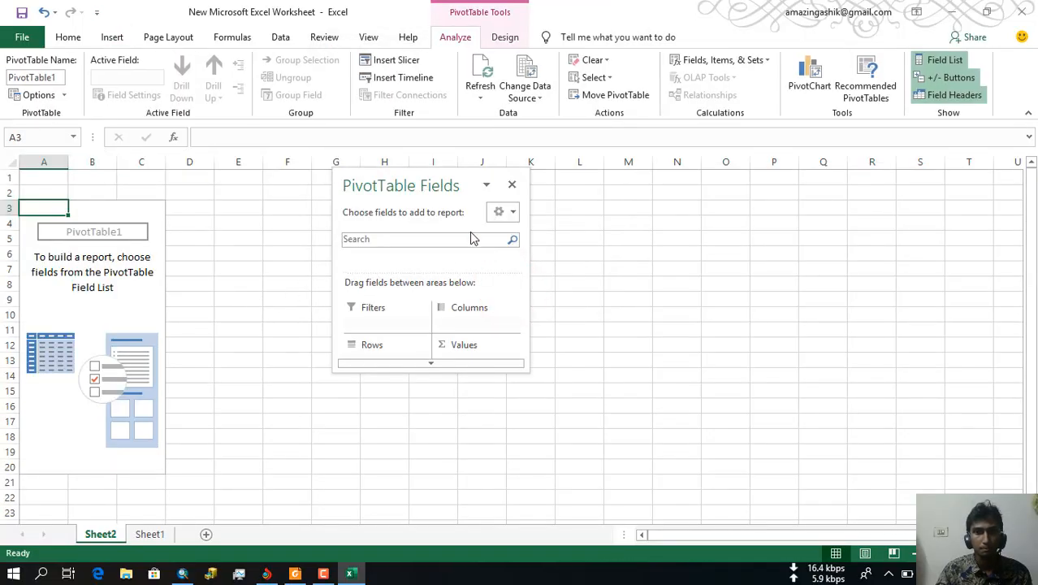
Step: Move and enlarge the PivotTable field list, then add RCC_WARD_ as the row field
{"action": "left_click", "coordinate": [519, 364]}
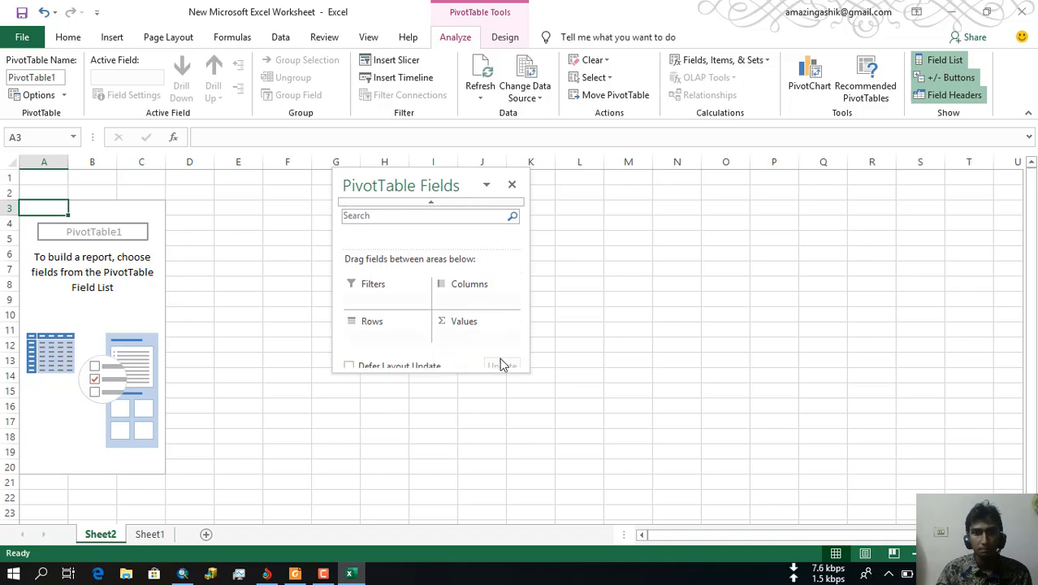
{"action": "double_click", "coordinate": [447, 176]}
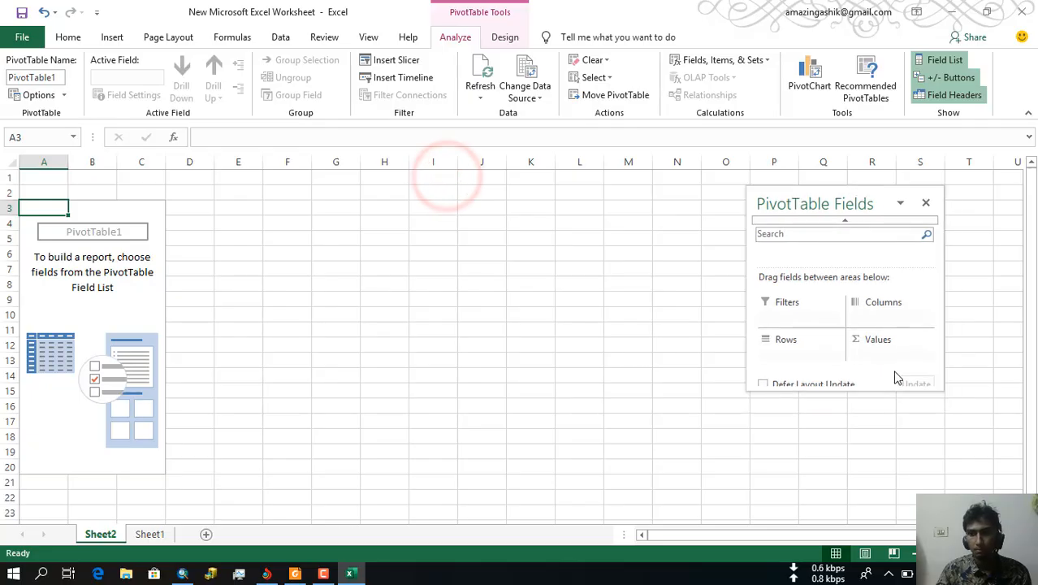
{"action": "left_click_drag", "start_coordinate": [889, 388], "coordinate": [903, 487]}
{"action": "scroll", "coordinate": [591, 226], "scroll_direction": "down", "scroll_amount": 7}
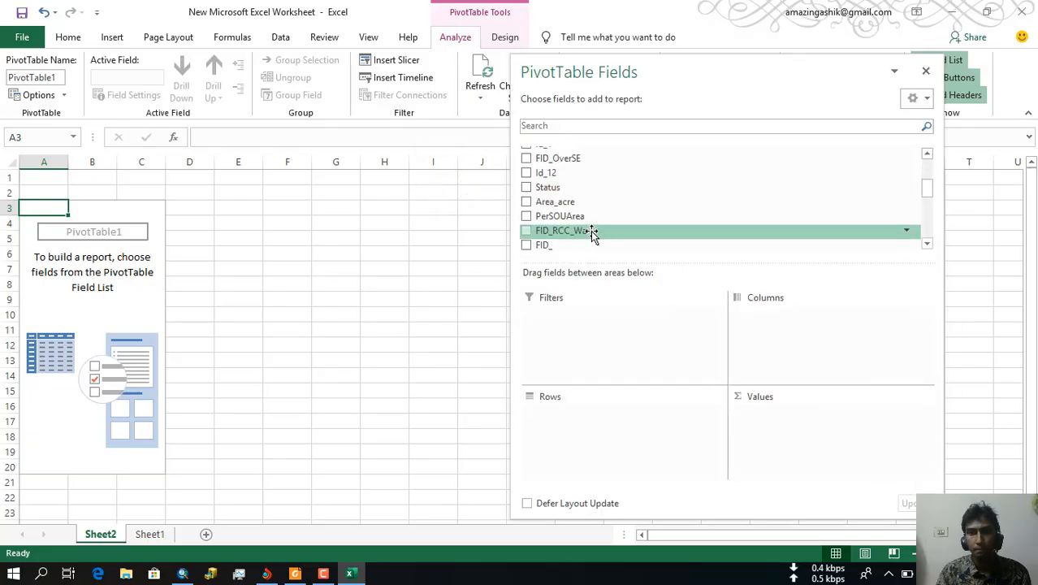
{"action": "scroll", "coordinate": [591, 232], "scroll_direction": "up", "scroll_amount": 3}
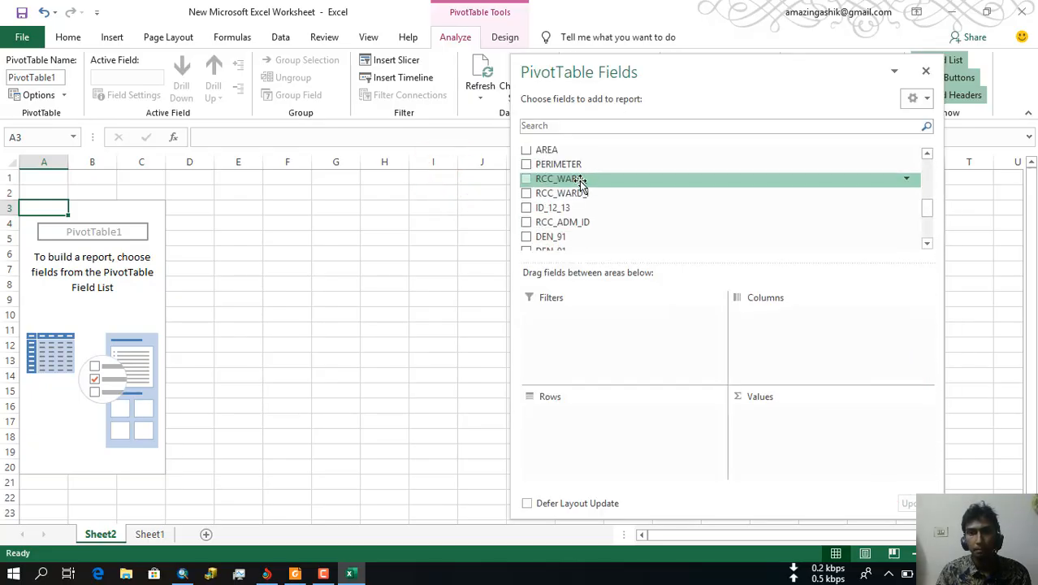
{"action": "left_click_drag", "start_coordinate": [587, 178], "coordinate": [586, 408]}
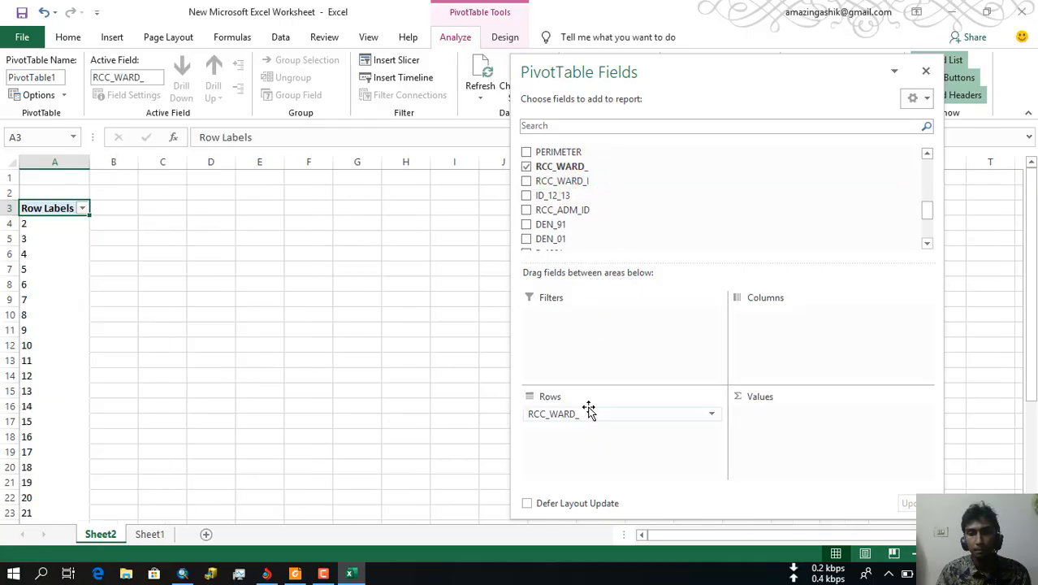
Step: Find the Status field among the PivotTable fields and add it as the column field
{"action": "scroll", "coordinate": [565, 192], "scroll_direction": "up", "scroll_amount": 3}
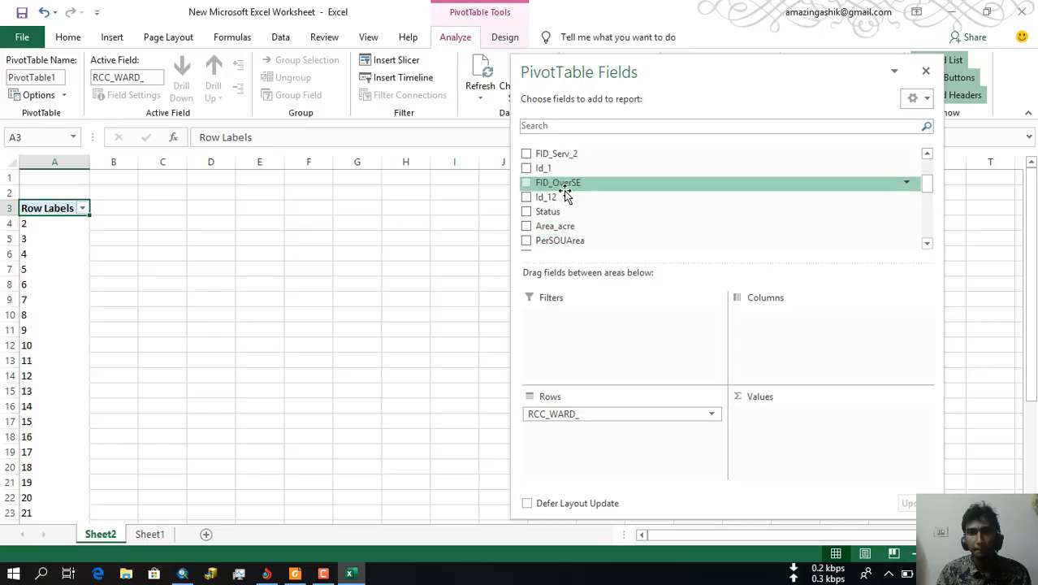
{"action": "scroll", "coordinate": [566, 195], "scroll_direction": "down", "scroll_amount": 3}
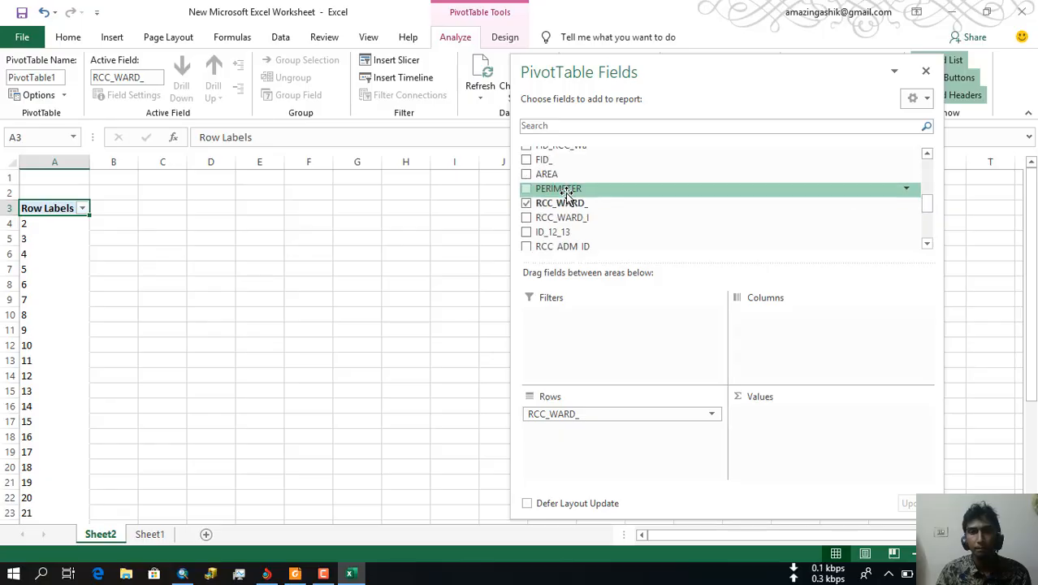
{"action": "scroll", "coordinate": [569, 197], "scroll_direction": "down", "scroll_amount": 5}
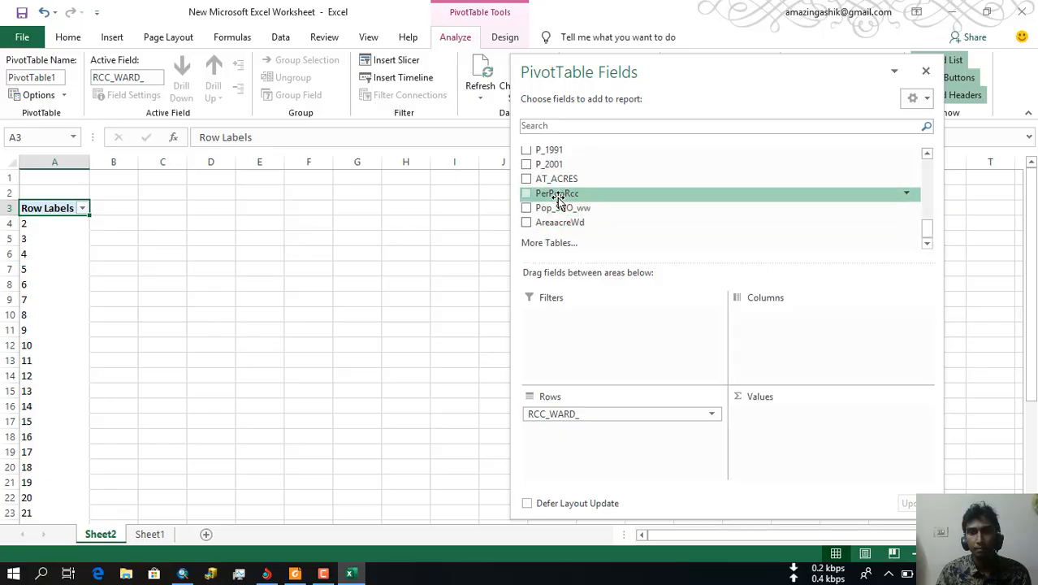
{"action": "scroll", "coordinate": [558, 207], "scroll_direction": "up", "scroll_amount": 5}
{"action": "scroll", "coordinate": [555, 194], "scroll_direction": "up", "scroll_amount": 4}
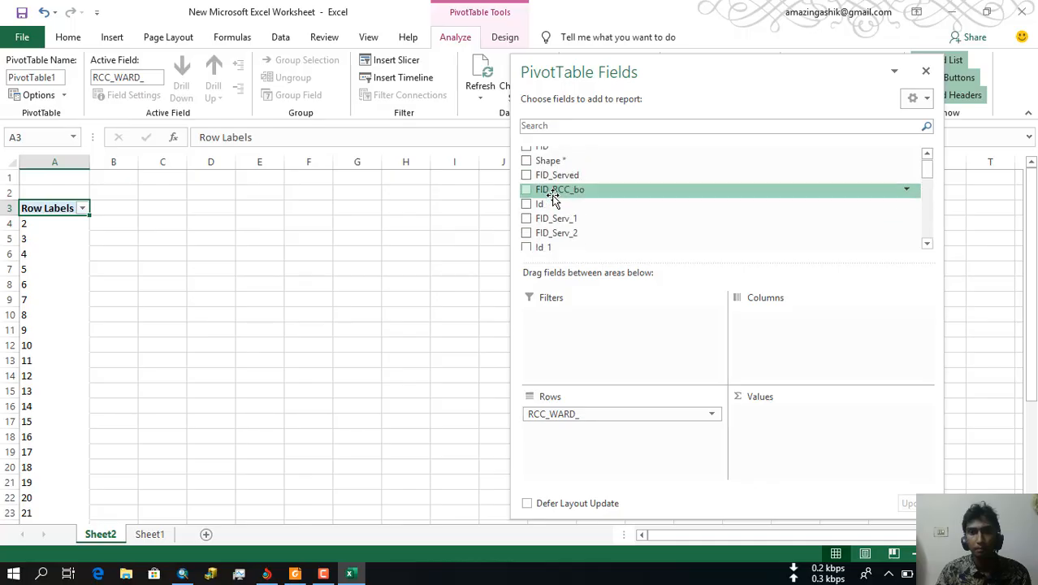
{"action": "scroll", "coordinate": [565, 234], "scroll_direction": "down", "scroll_amount": 1}
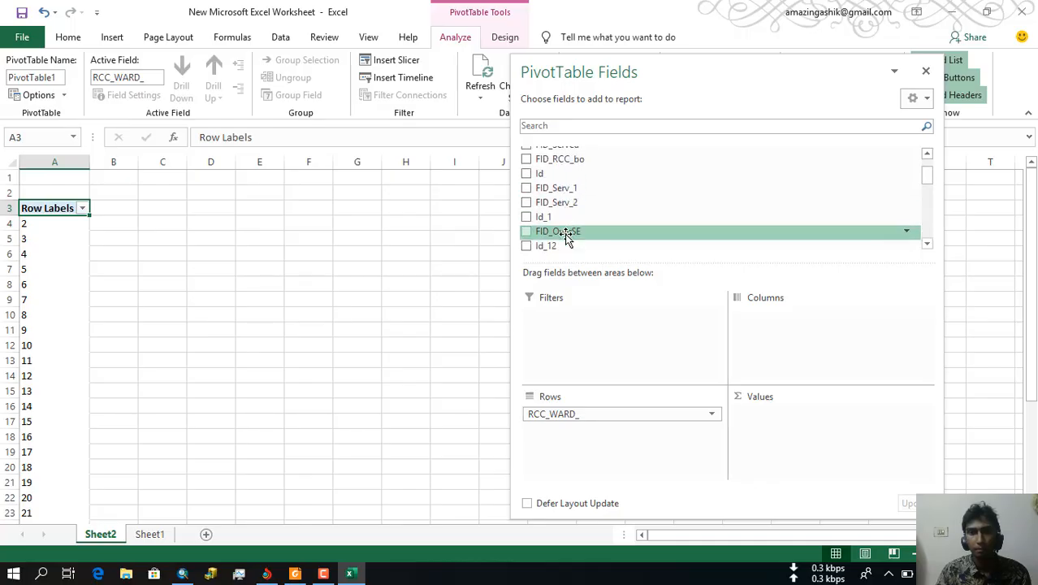
{"action": "scroll", "coordinate": [564, 234], "scroll_direction": "down", "scroll_amount": 1}
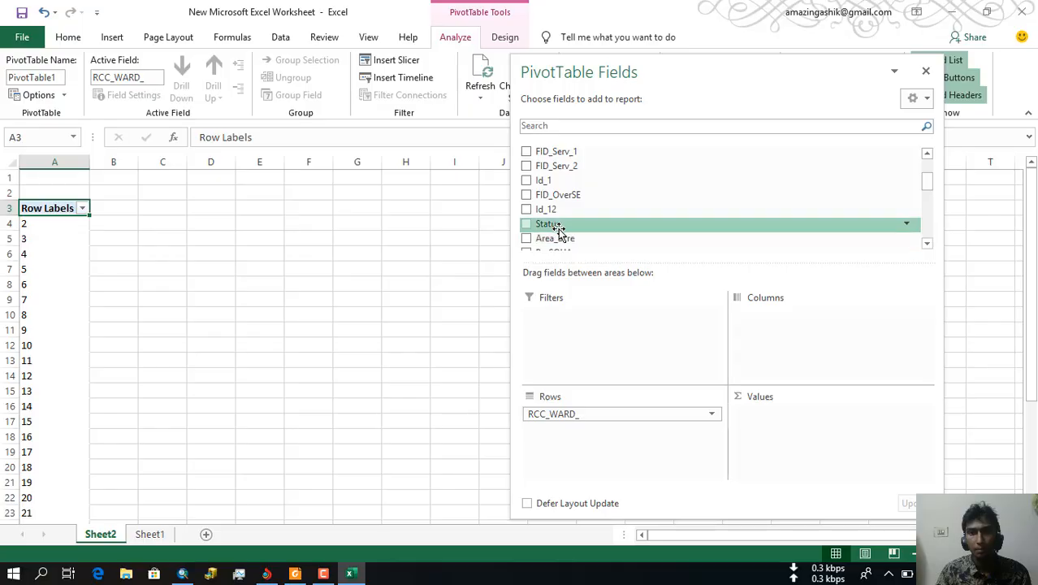
{"action": "left_click_drag", "start_coordinate": [550, 228], "coordinate": [769, 320]}
Step: Add AreaacreWd to the PivotTable's values as a sum and review the areas by ward and status down to the grand total
{"action": "scroll", "coordinate": [581, 219], "scroll_direction": "down", "scroll_amount": 5}
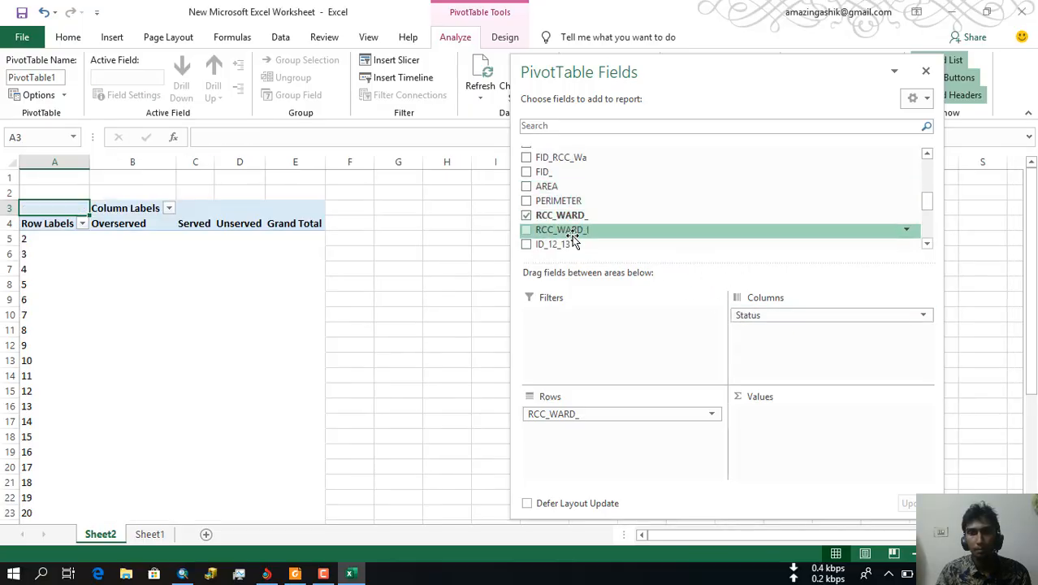
{"action": "scroll", "coordinate": [572, 244], "scroll_direction": "down", "scroll_amount": 1}
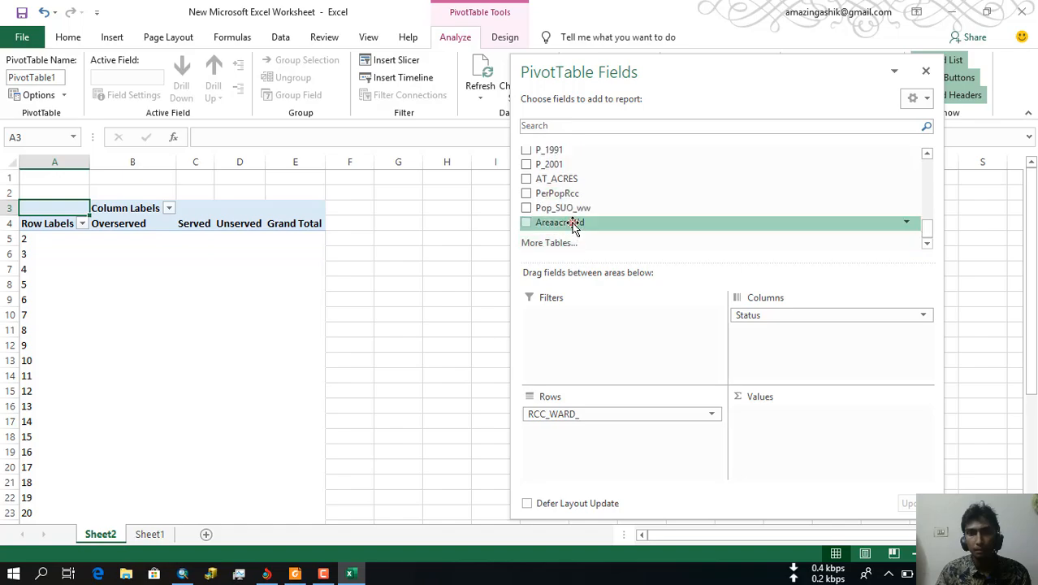
{"action": "left_click_drag", "start_coordinate": [572, 226], "coordinate": [786, 413]}
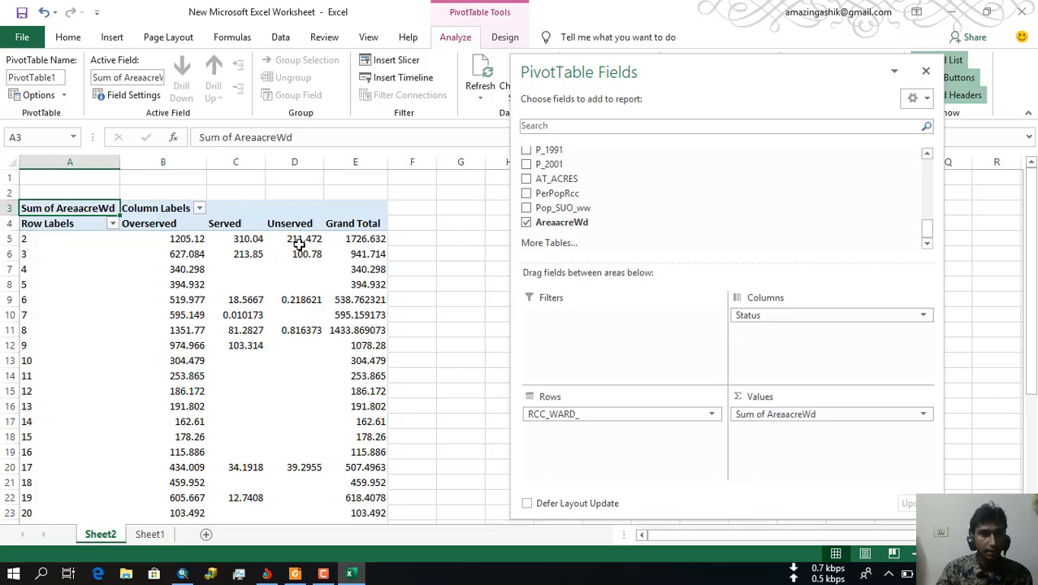
{"action": "scroll", "coordinate": [338, 306], "scroll_direction": "down", "scroll_amount": 4}
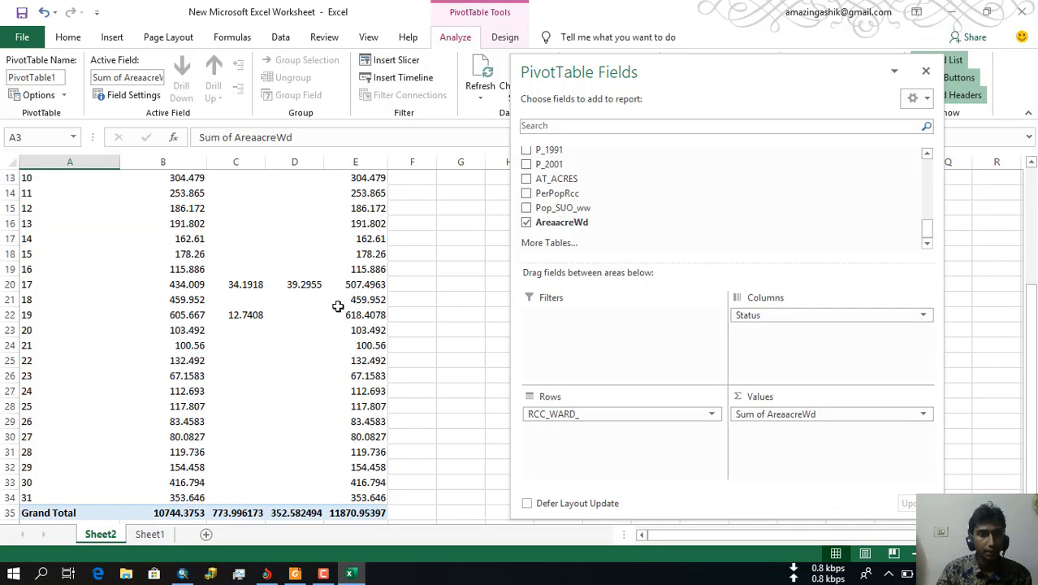
{"action": "scroll", "coordinate": [338, 306], "scroll_direction": "down", "scroll_amount": 3}
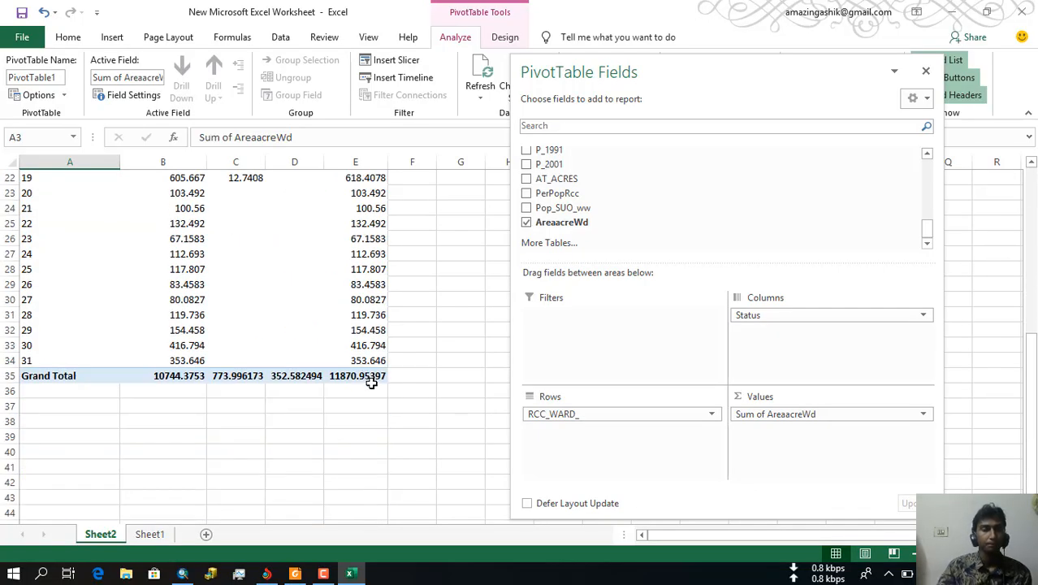
{"action": "scroll", "coordinate": [361, 374], "scroll_direction": "up", "scroll_amount": 7}
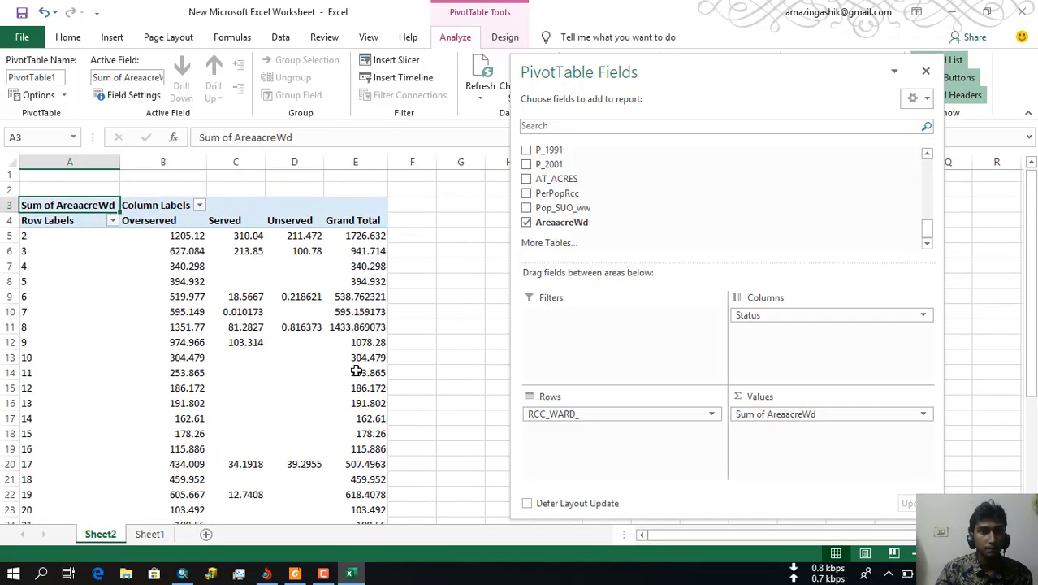
Step: Switch to Project.pdf in Foxit Reader to check the ward-wise area percentage task, and return to the Excel PivotTable
{"action": "mouse_move", "coordinate": [305, 574]}
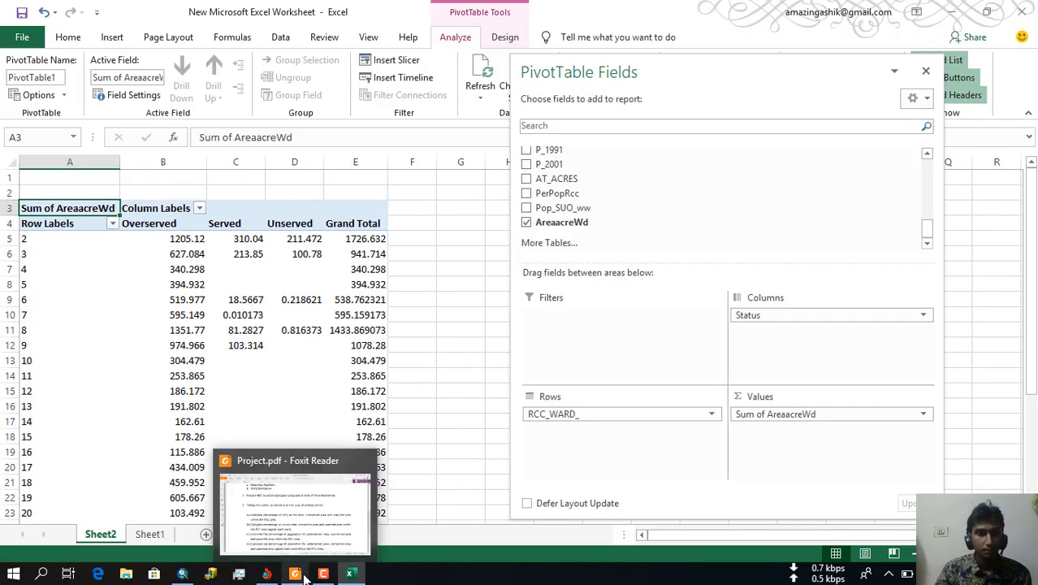
{"action": "left_click", "coordinate": [309, 508]}
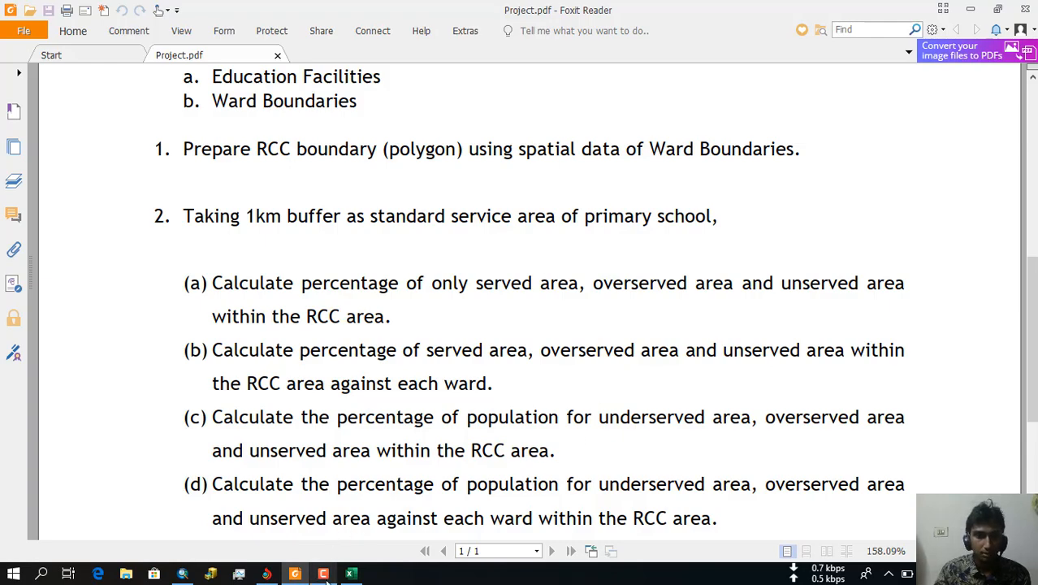
{"action": "mouse_move", "coordinate": [351, 573]}
{"action": "left_click", "coordinate": [361, 542]}
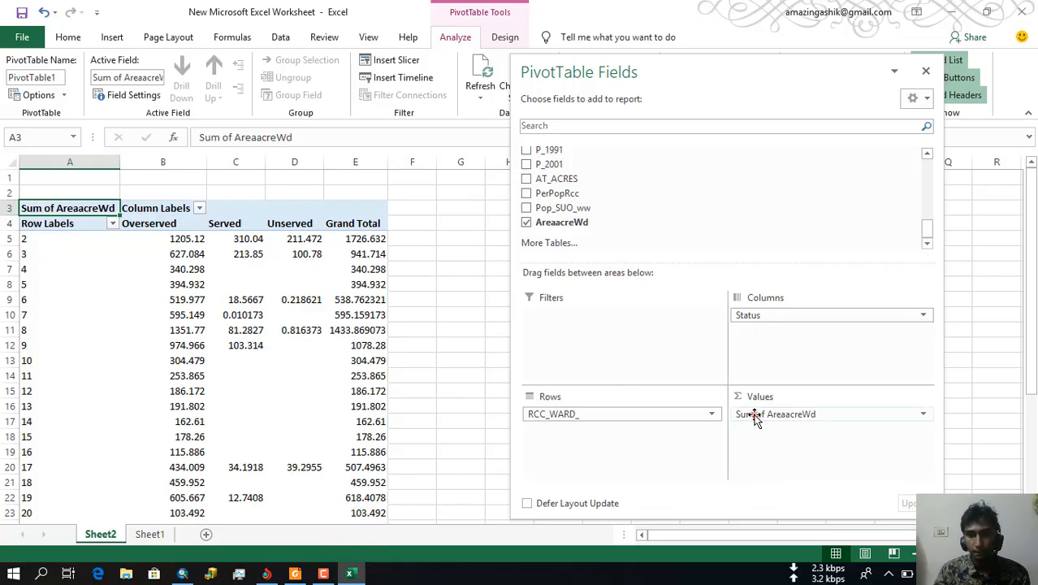
Step: Show the Sum of AreaacreWd values as % of Row Total and review the percentages for each ward
{"action": "left_click", "coordinate": [821, 415]}
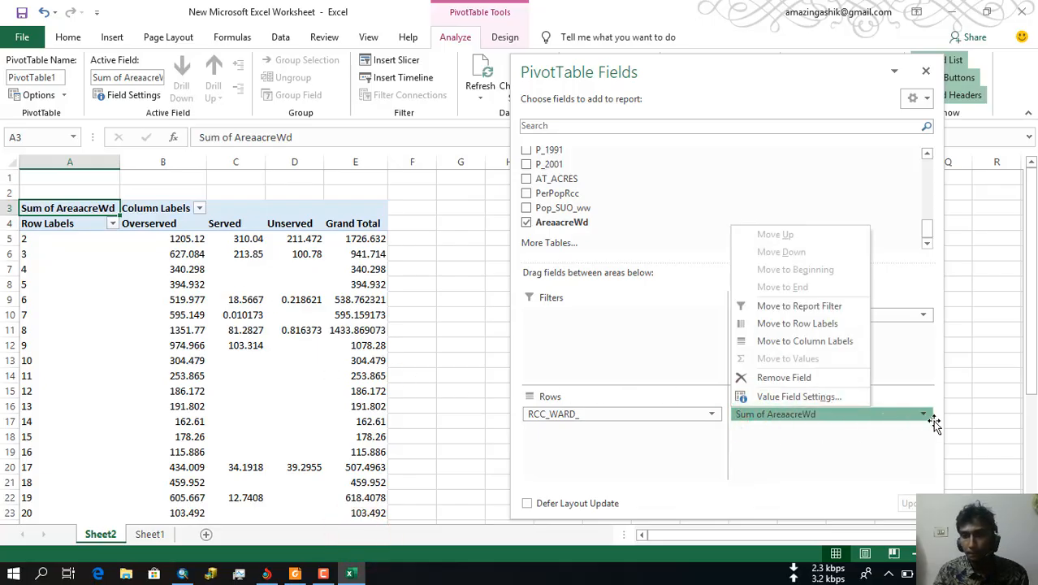
{"action": "left_click", "coordinate": [922, 416]}
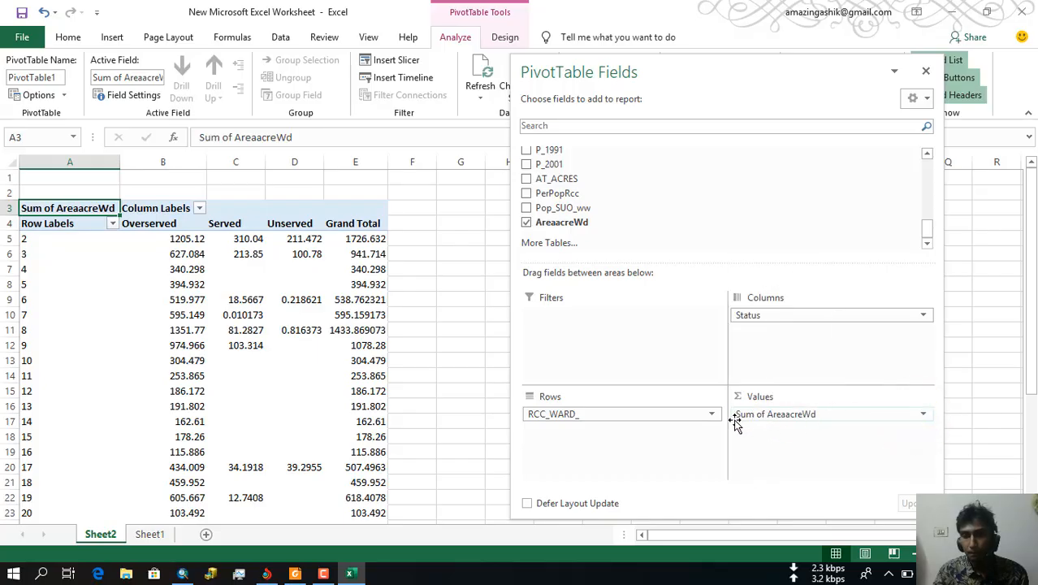
{"action": "left_click", "coordinate": [924, 416]}
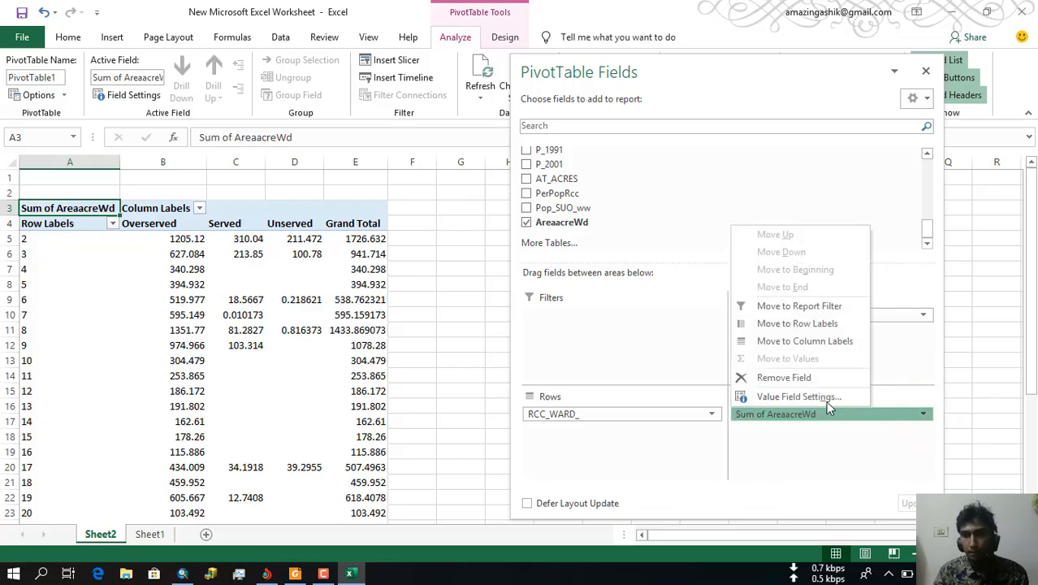
{"action": "left_click", "coordinate": [816, 400]}
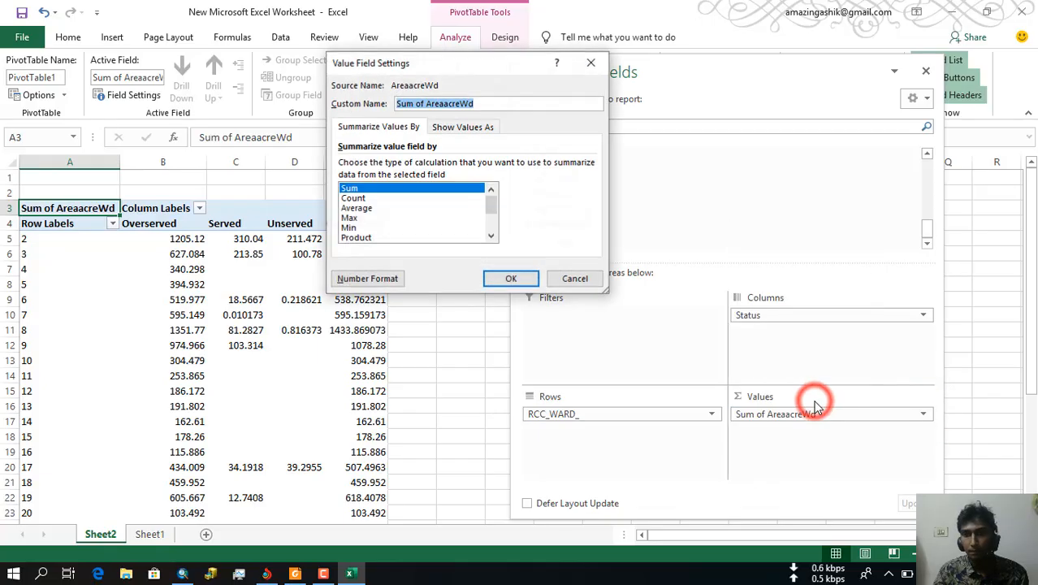
{"action": "left_click", "coordinate": [469, 128]}
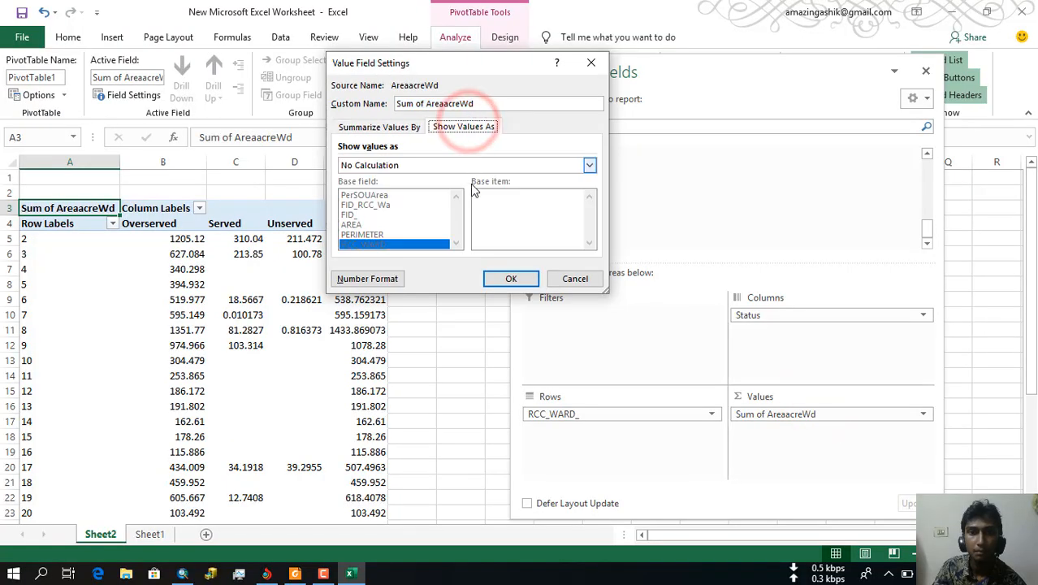
{"action": "left_click", "coordinate": [589, 165]}
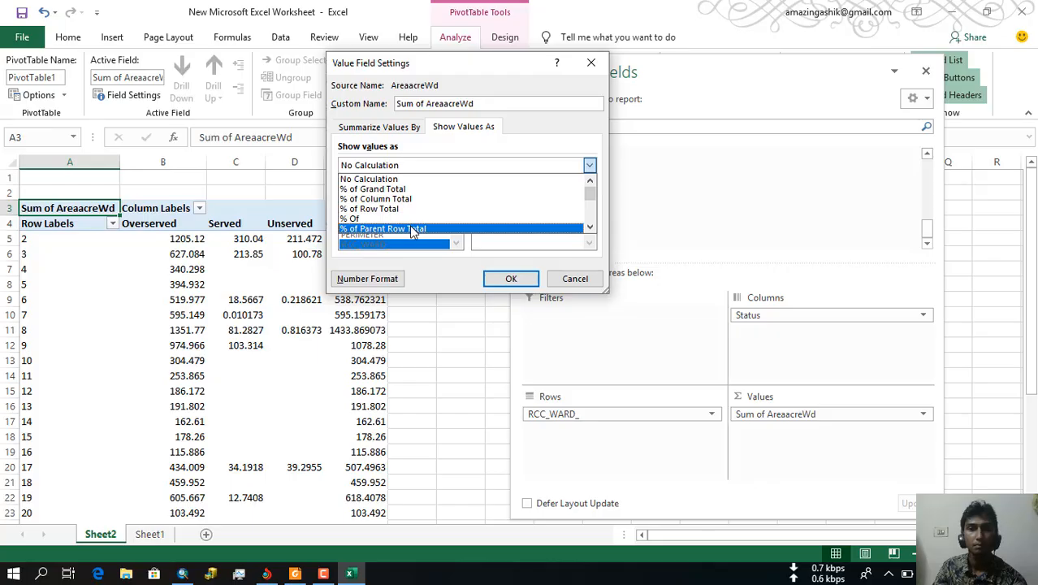
{"action": "left_click", "coordinate": [379, 189]}
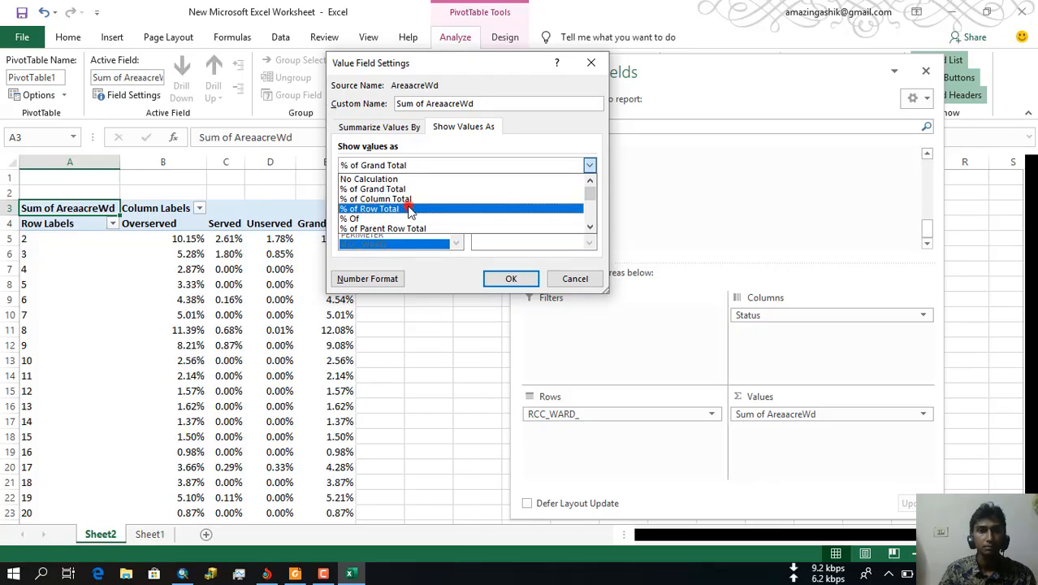
{"action": "left_click", "coordinate": [410, 209]}
{"action": "left_click", "coordinate": [506, 279]}
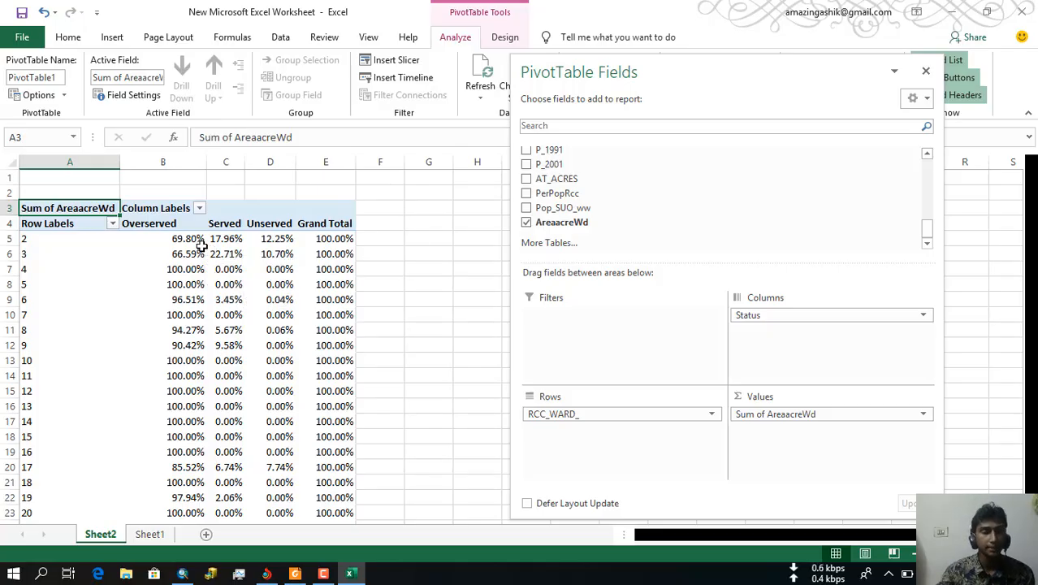
{"action": "scroll", "coordinate": [278, 239], "scroll_direction": "down", "scroll_amount": 1}
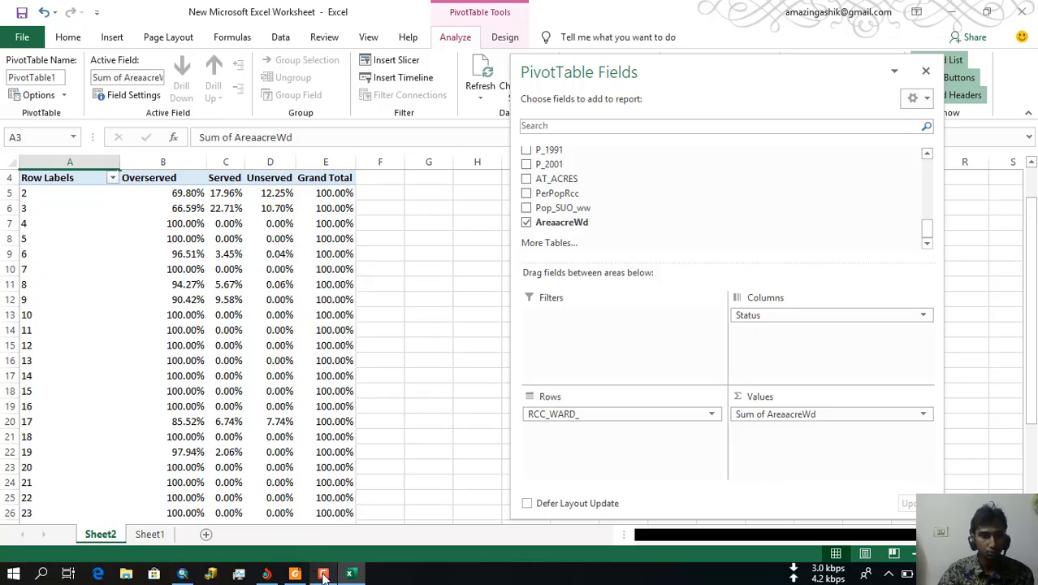
Step: Switch to Project.pdf in Foxit Reader and read the remaining tasks on population percentages
{"action": "mouse_move", "coordinate": [294, 573]}
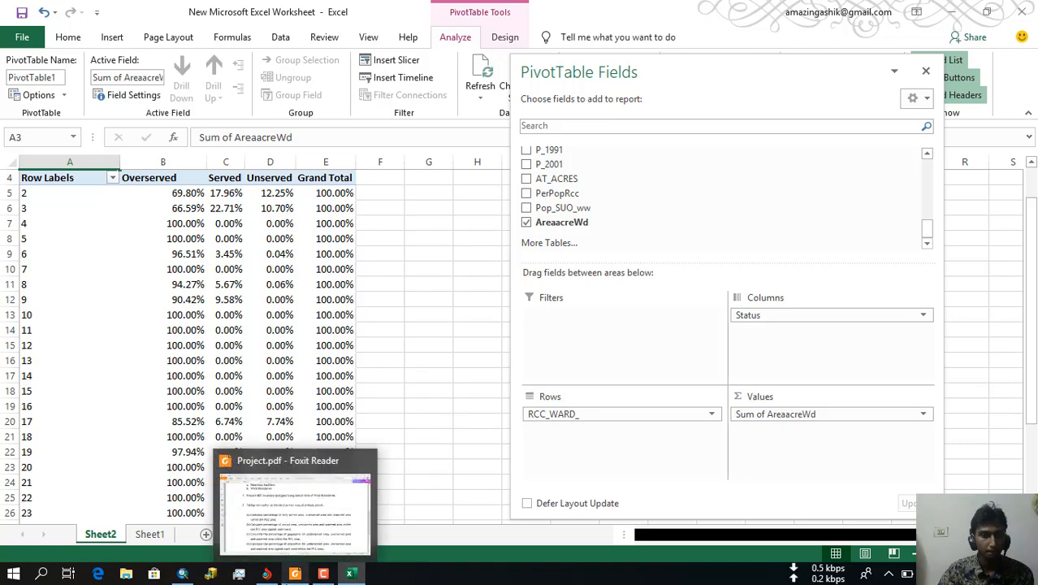
{"action": "left_click", "coordinate": [278, 536]}
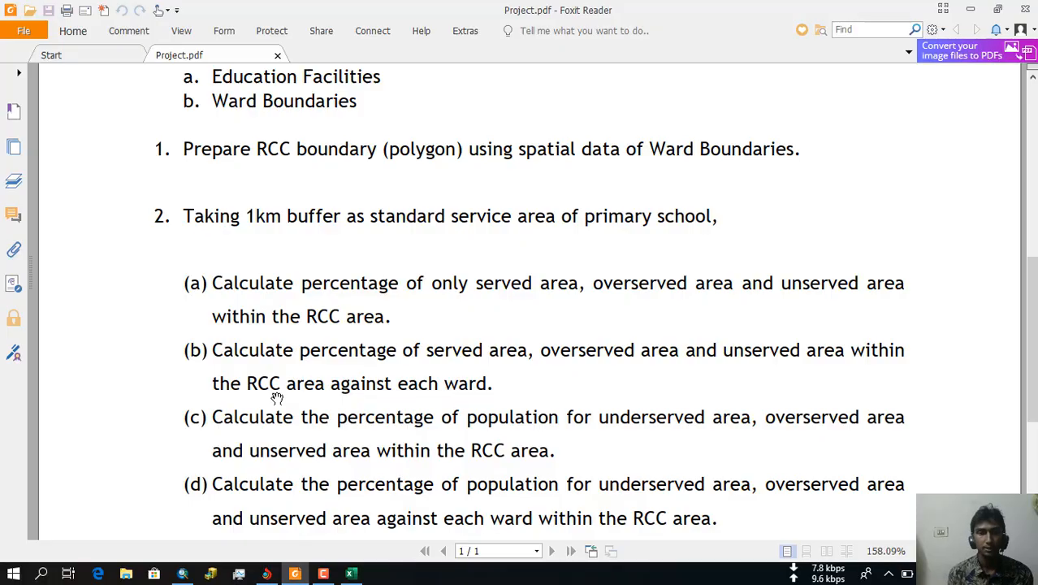
{"action": "scroll", "coordinate": [317, 381], "scroll_direction": "down", "scroll_amount": 2}
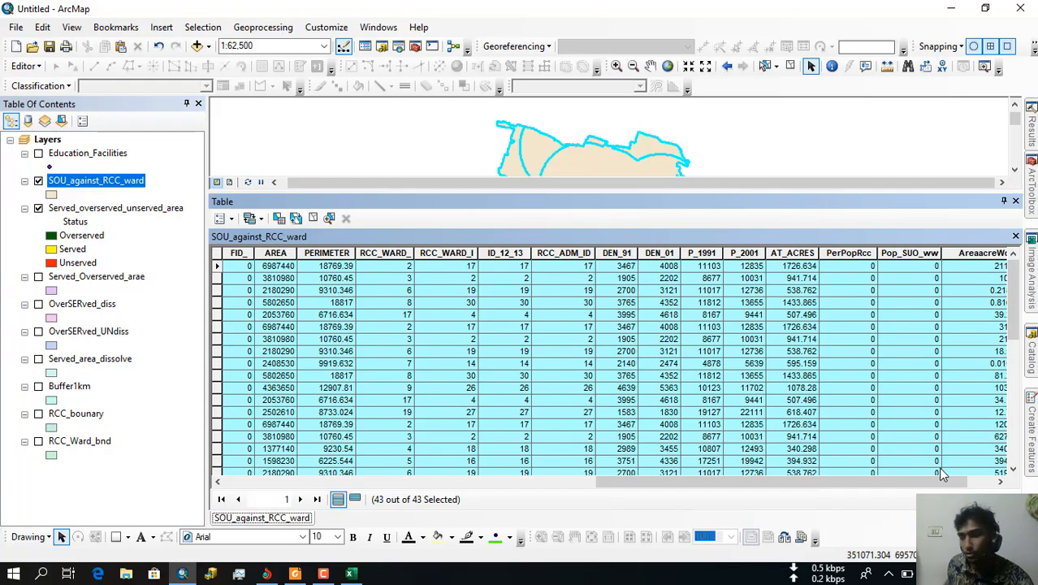
Step: Start adding a field named pop_SOU to the SOU_against_RCC_ward attribute table
{"action": "left_click_drag", "start_coordinate": [857, 483], "coordinate": [862, 482]}
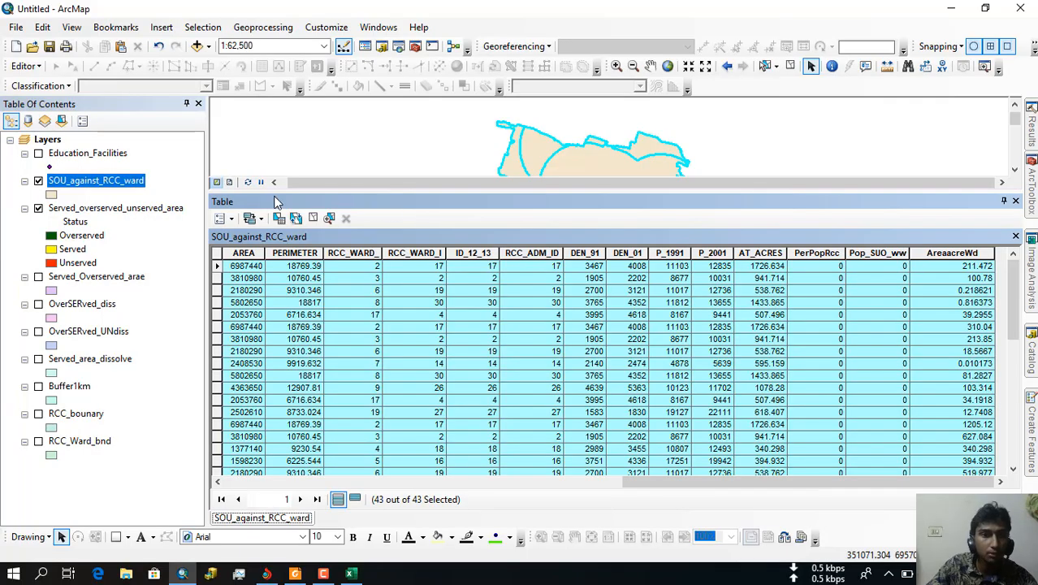
{"action": "left_click", "coordinate": [228, 219]}
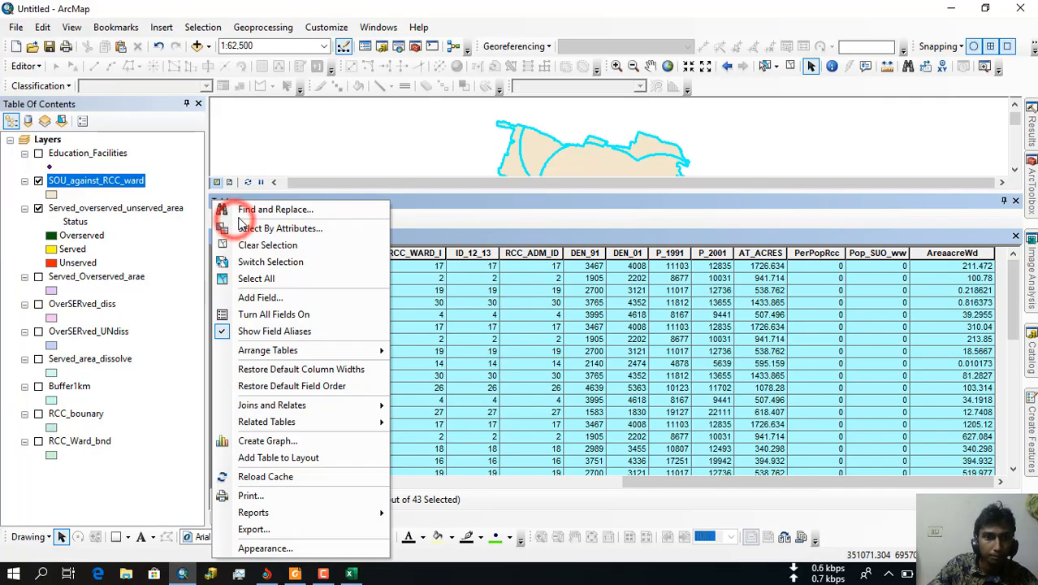
{"action": "left_click", "coordinate": [268, 298]}
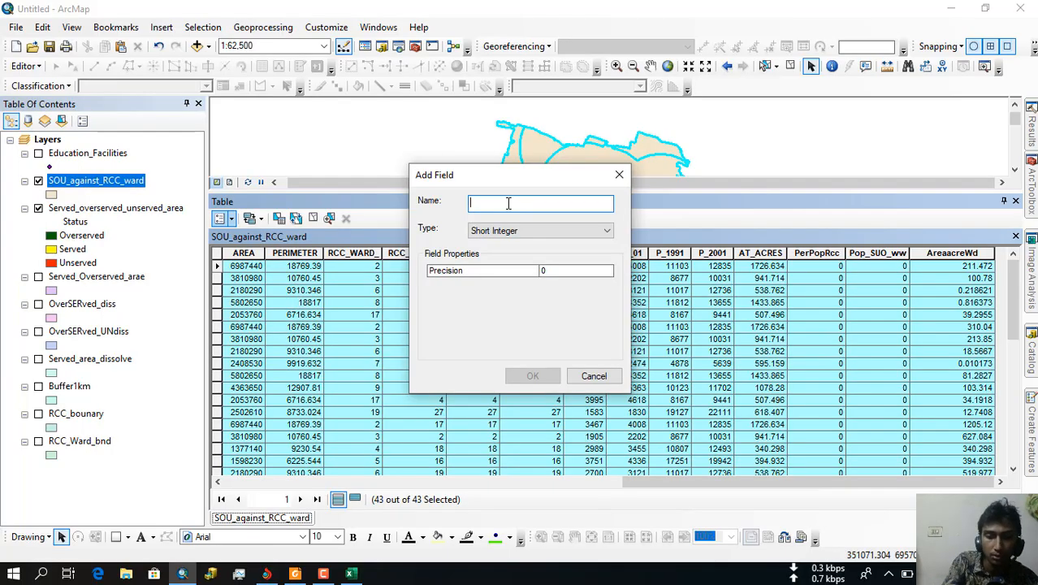
{"action": "type", "text": "pop_"}
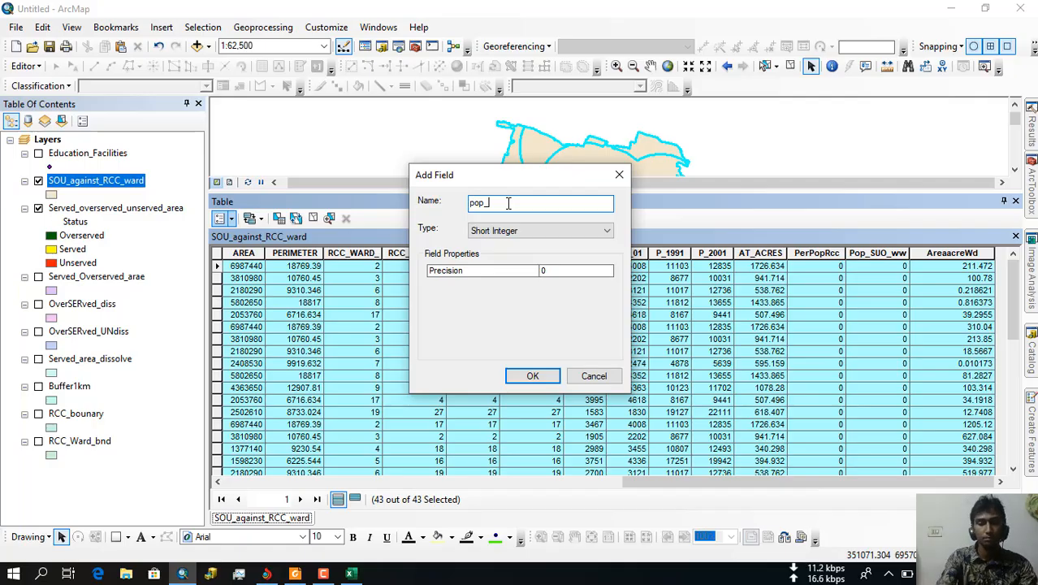
{"action": "key", "text": "BackSpace"}
{"action": "type", "text": "u"}
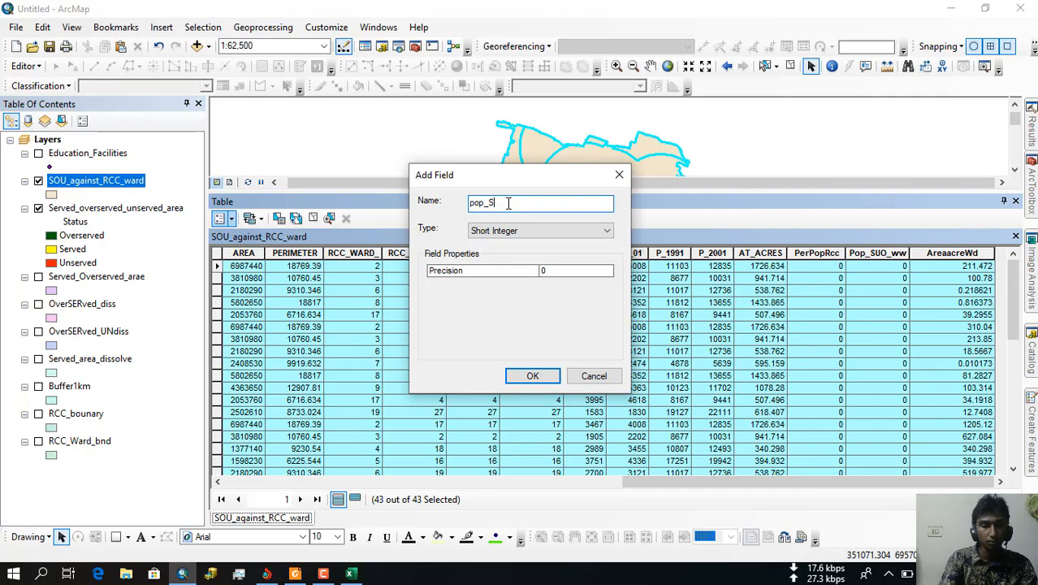
{"action": "type", "text": "U"}
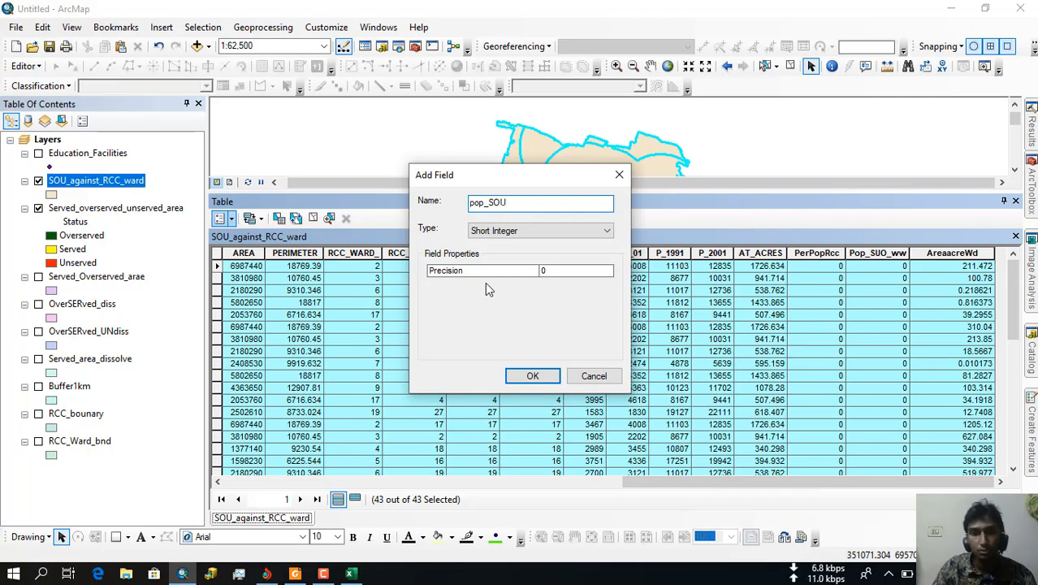
Step: Keep the new field's type as Short Integer, set its precision to 10 and create it
{"action": "left_click", "coordinate": [556, 232]}
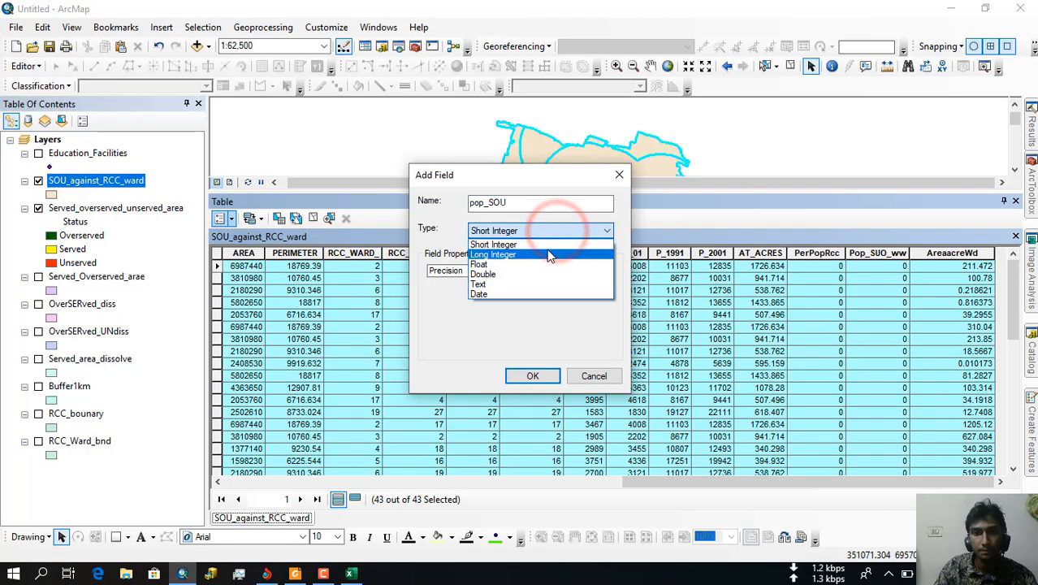
{"action": "left_click", "coordinate": [623, 218]}
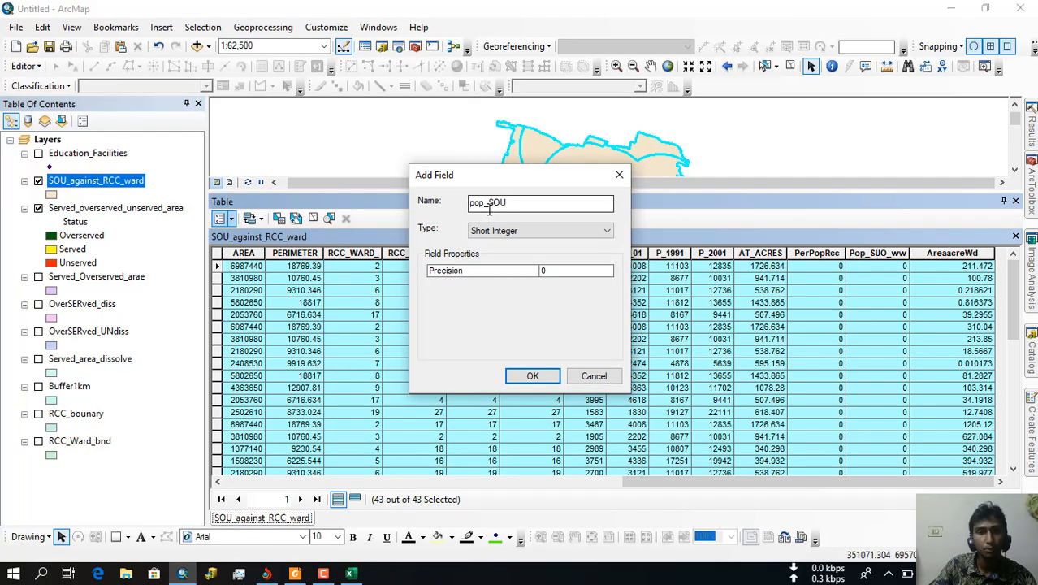
{"action": "left_click", "coordinate": [540, 235]}
{"action": "left_click", "coordinate": [537, 248]}
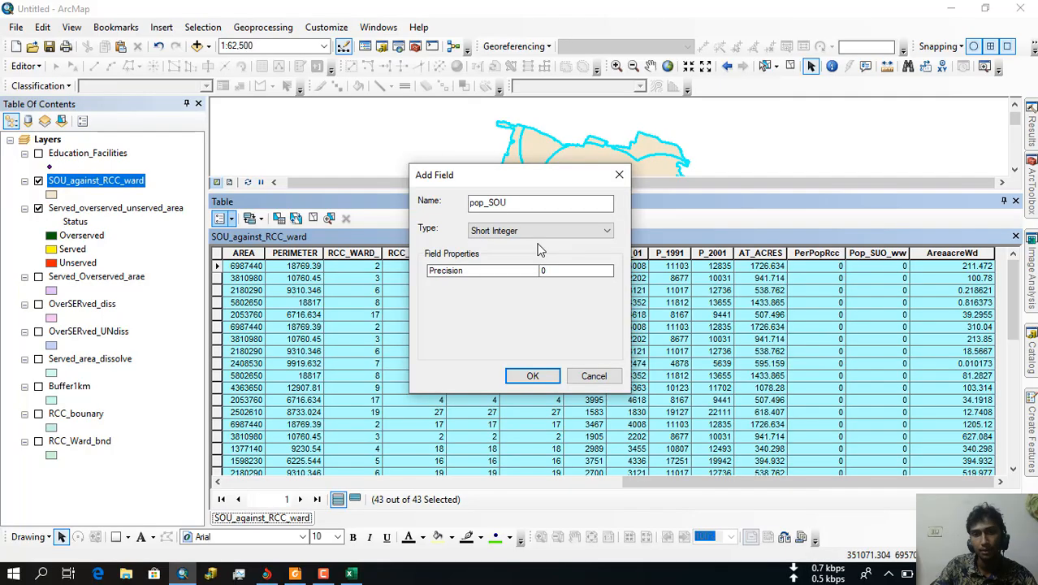
{"action": "left_click", "coordinate": [556, 272]}
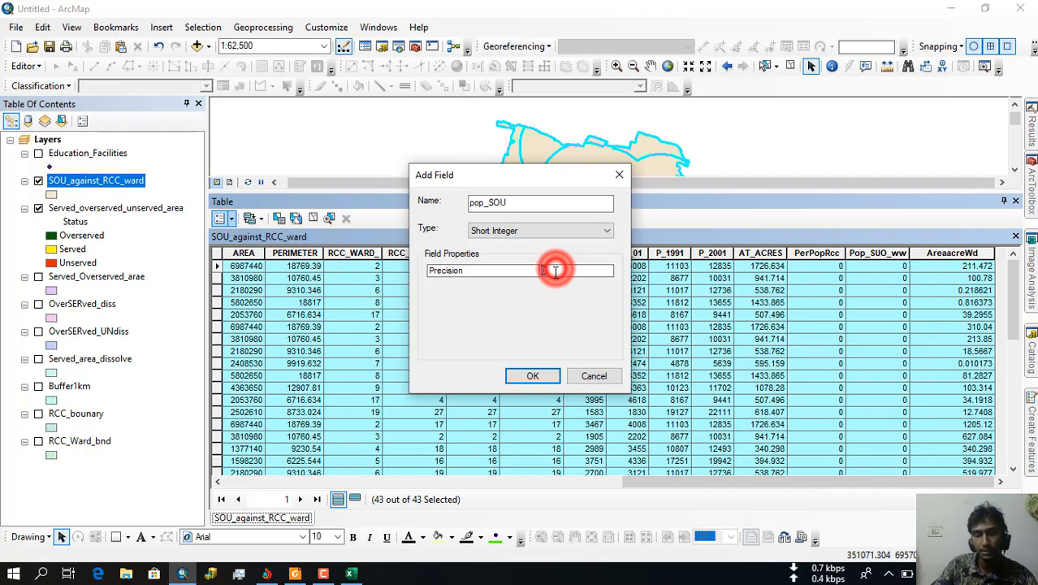
{"action": "type", "text": "10"}
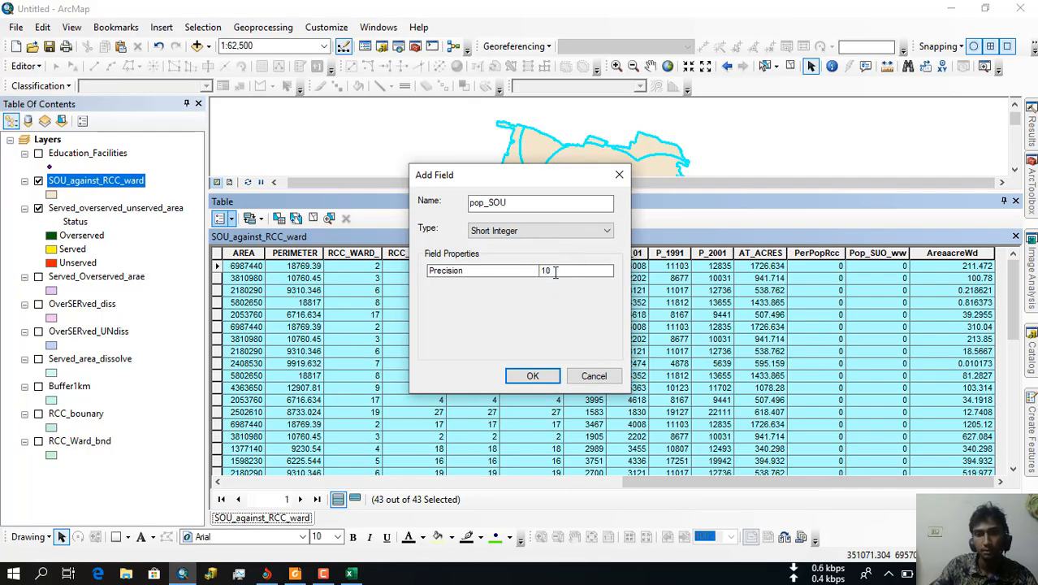
{"action": "left_click", "coordinate": [524, 375]}
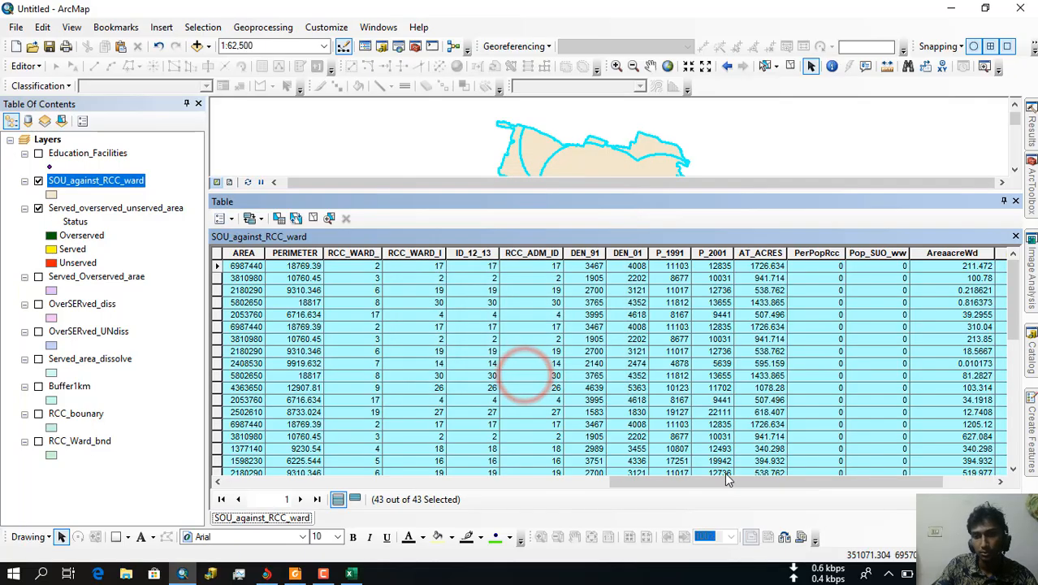
Step: Open the Field Calculator for the pop_SOU column and agree to calculate outside an edit session
{"action": "left_click_drag", "start_coordinate": [735, 479], "coordinate": [786, 479]}
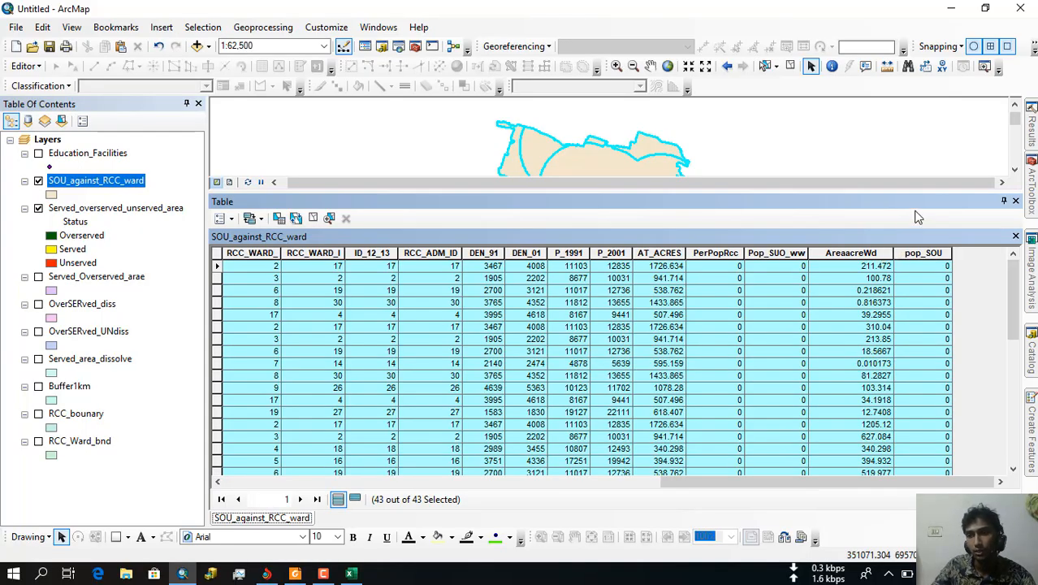
{"action": "left_click", "coordinate": [950, 237]}
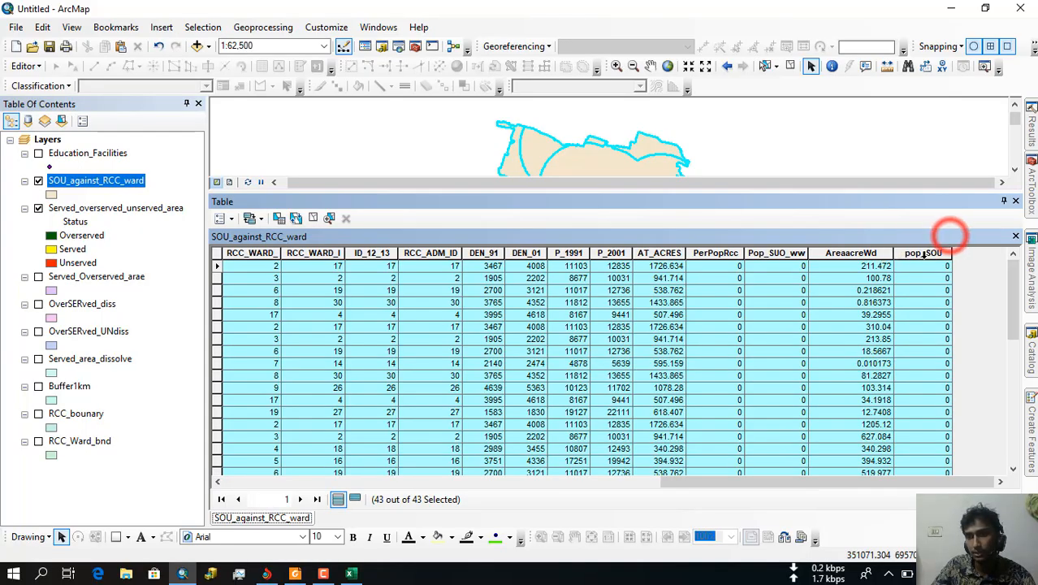
{"action": "left_click", "coordinate": [1001, 268]}
{"action": "left_click", "coordinate": [983, 269]}
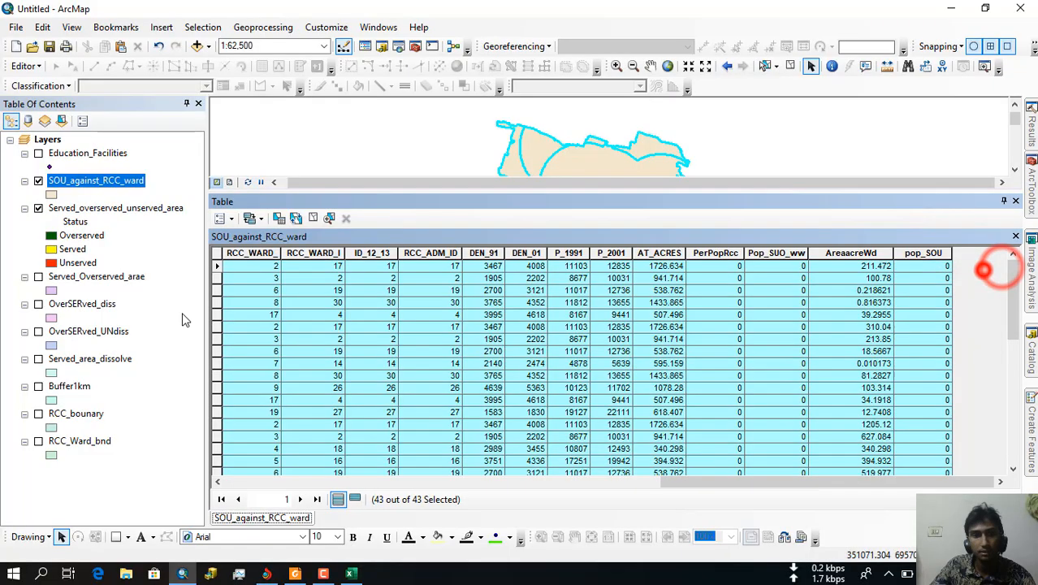
{"action": "left_click", "coordinate": [323, 230]}
{"action": "left_click", "coordinate": [913, 254]}
{"action": "right_click", "coordinate": [914, 254]}
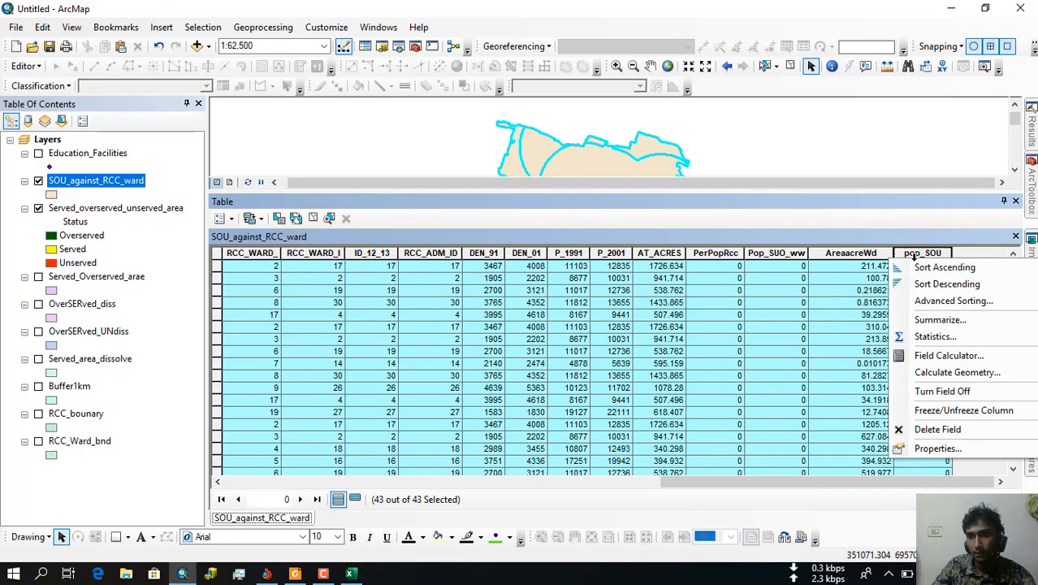
{"action": "left_click", "coordinate": [940, 355]}
{"action": "left_click", "coordinate": [485, 319]}
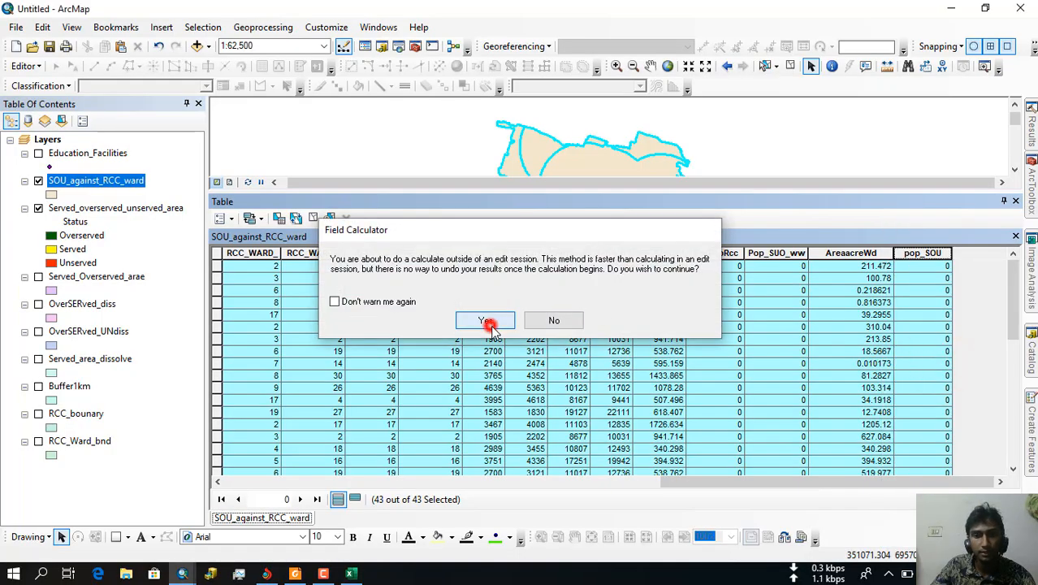
Step: Calculate the pop_SOU field as [P_2001]/ [AT_ACRES]* [AreaacreWd] for all records
{"action": "scroll", "coordinate": [477, 241], "scroll_direction": "down", "scroll_amount": 3}
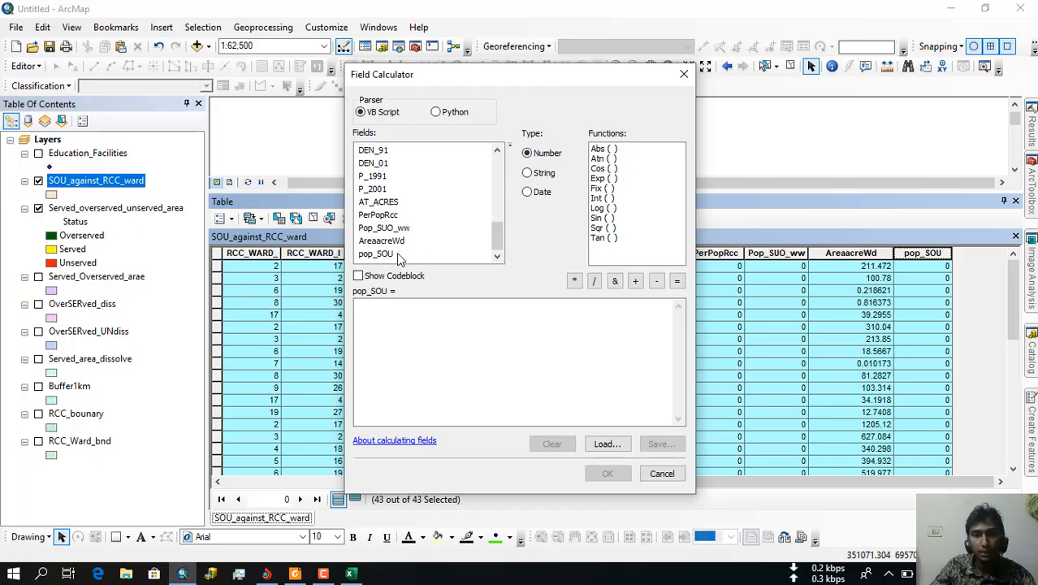
{"action": "left_click_drag", "start_coordinate": [538, 73], "coordinate": [363, 69]}
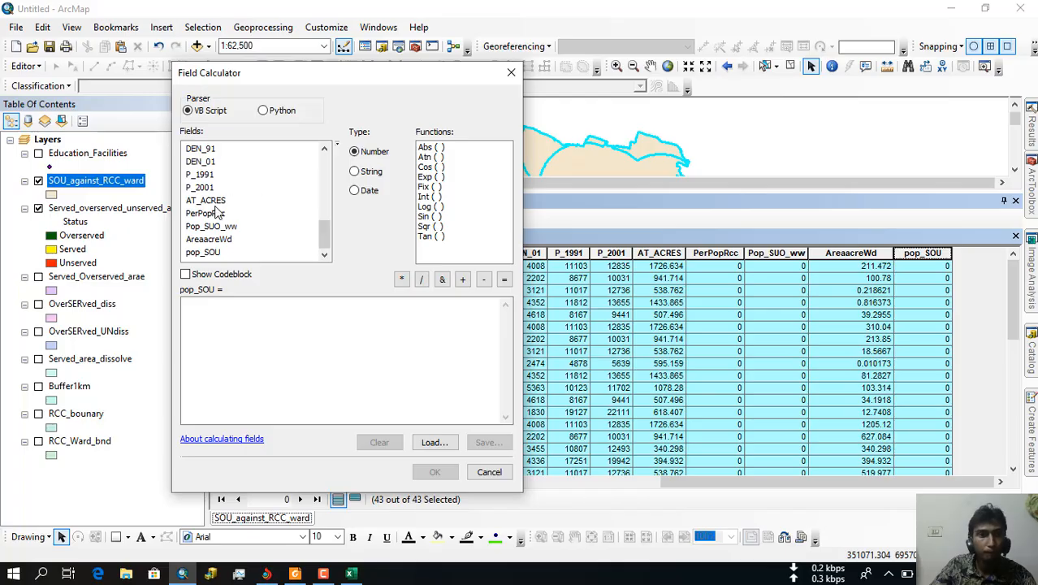
{"action": "double_click", "coordinate": [199, 187]}
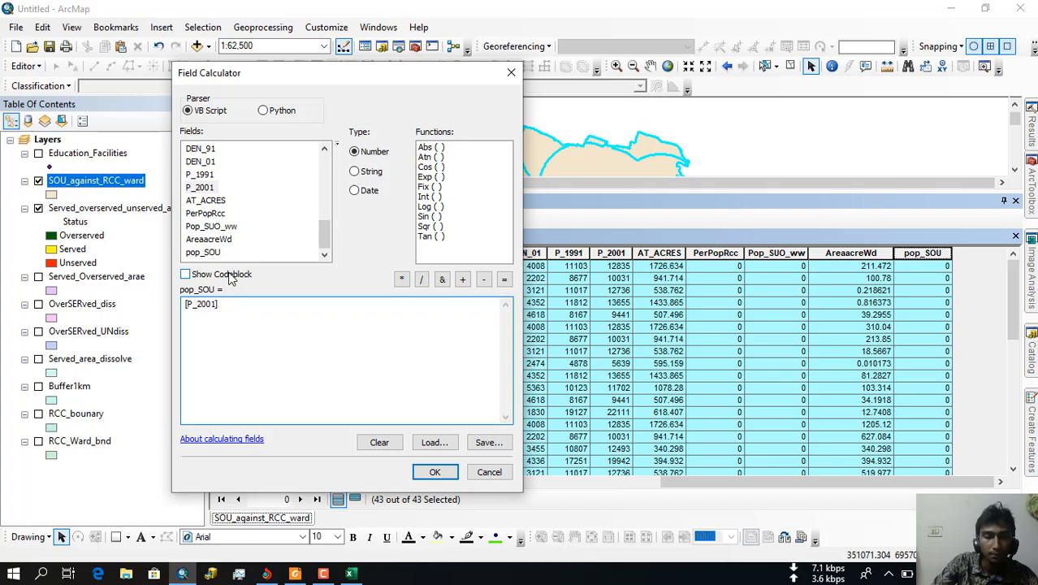
{"action": "double_click", "coordinate": [215, 201]}
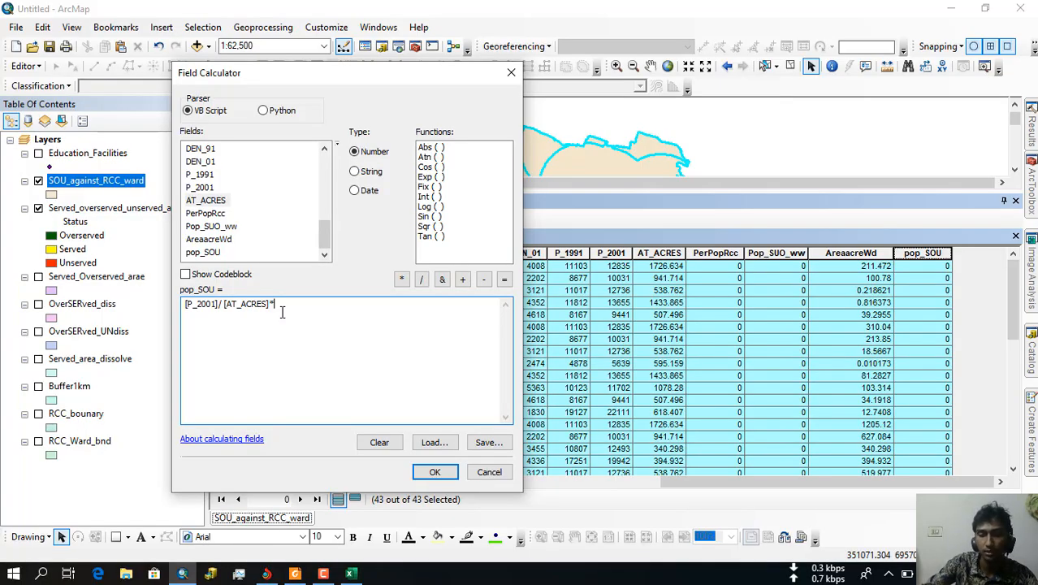
{"action": "double_click", "coordinate": [209, 239]}
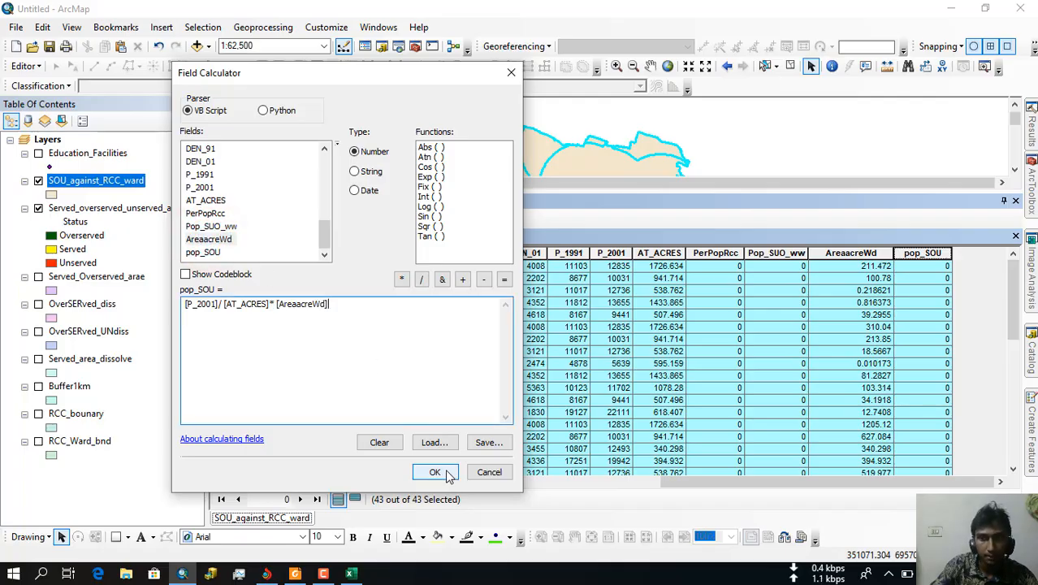
{"action": "left_click", "coordinate": [436, 473]}
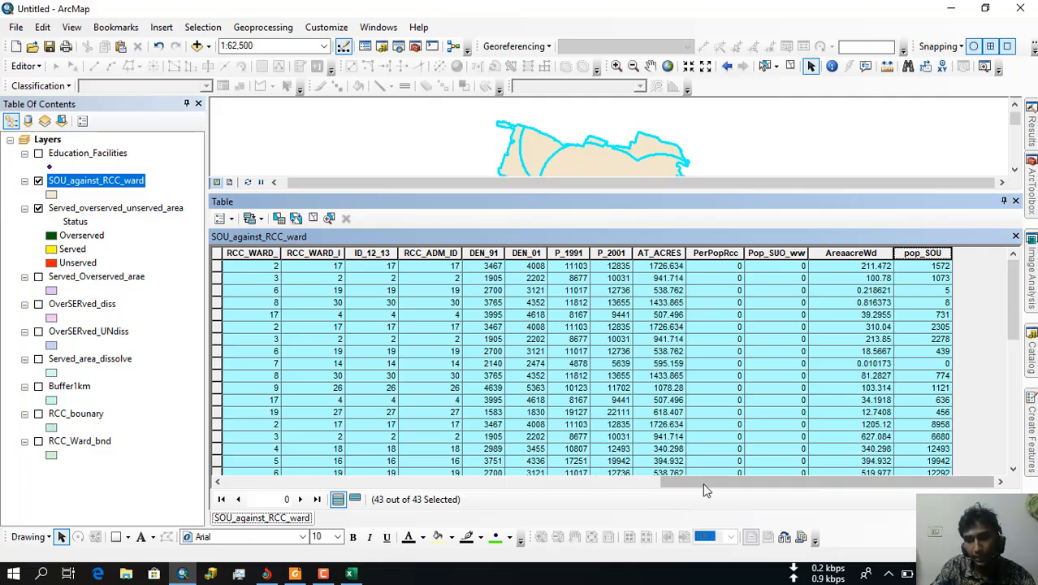
{"action": "left_click_drag", "start_coordinate": [725, 485], "coordinate": [928, 488]}
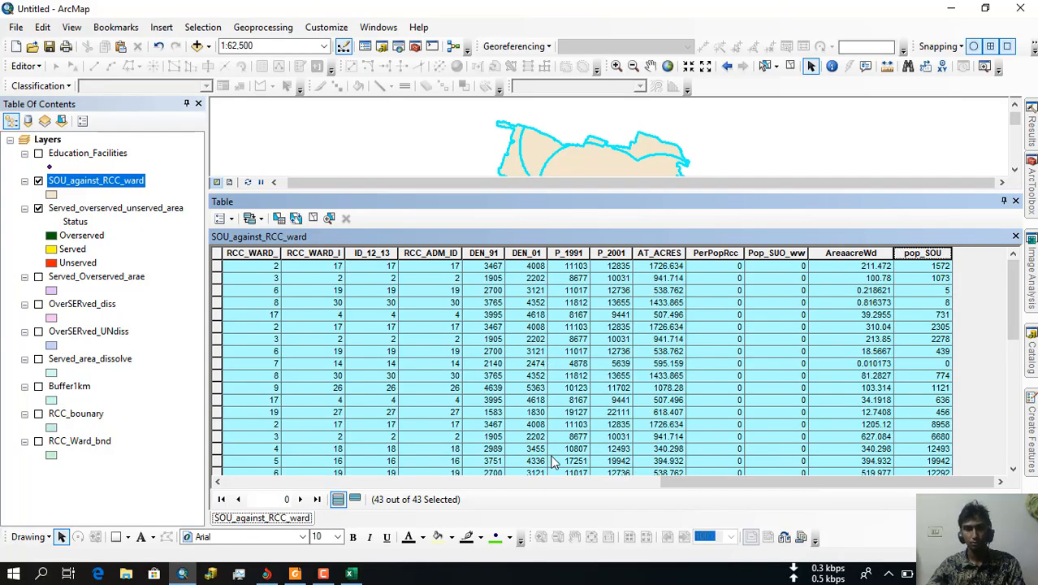
Step: Copy all selected records of the SOU_against_RCC_ward table and paste them into a new worksheet of the Excel workbook
{"action": "mouse_move", "coordinate": [345, 574]}
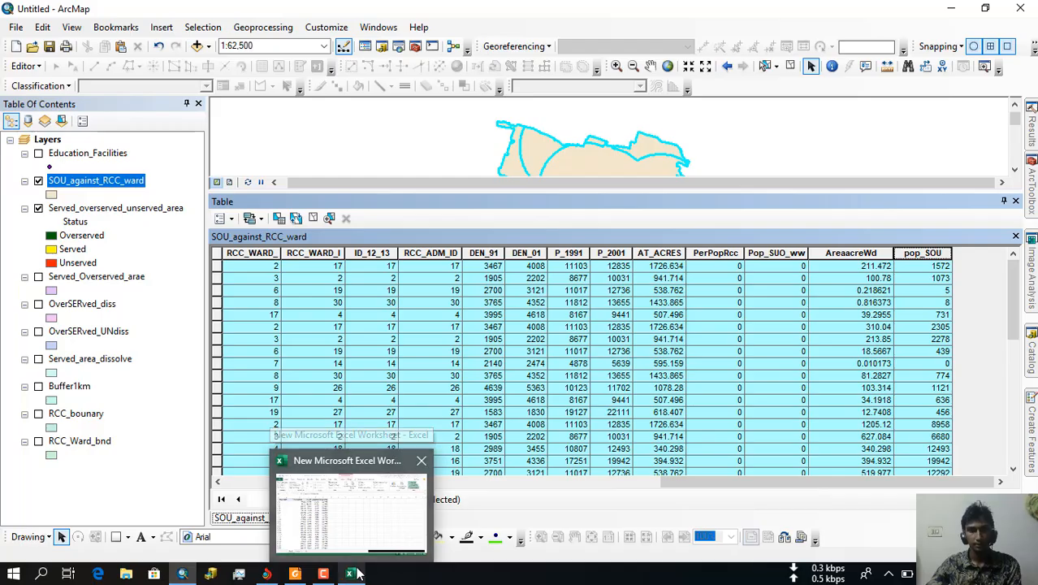
{"action": "right_click", "coordinate": [218, 267]}
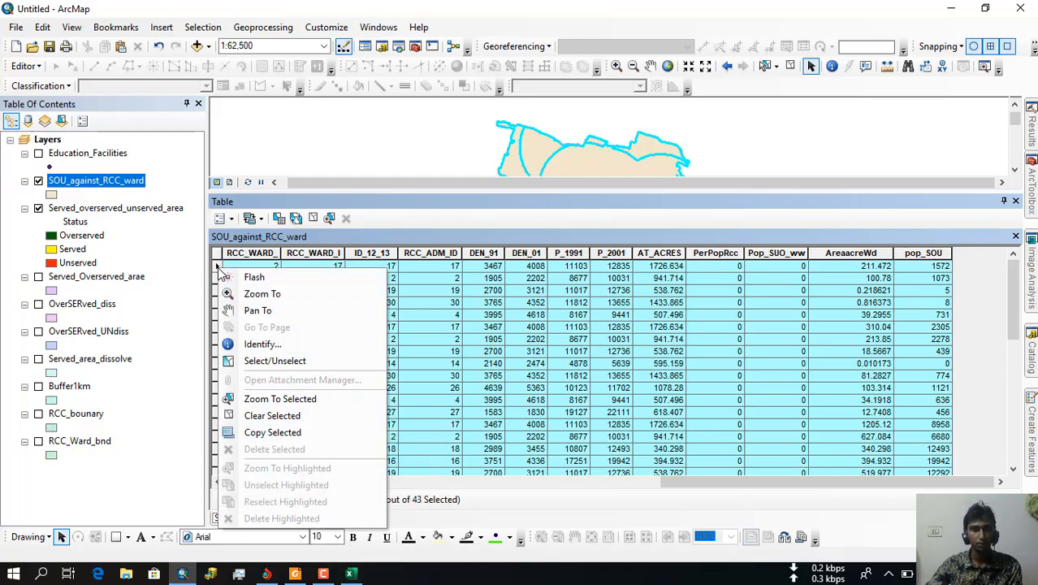
{"action": "left_click", "coordinate": [270, 432]}
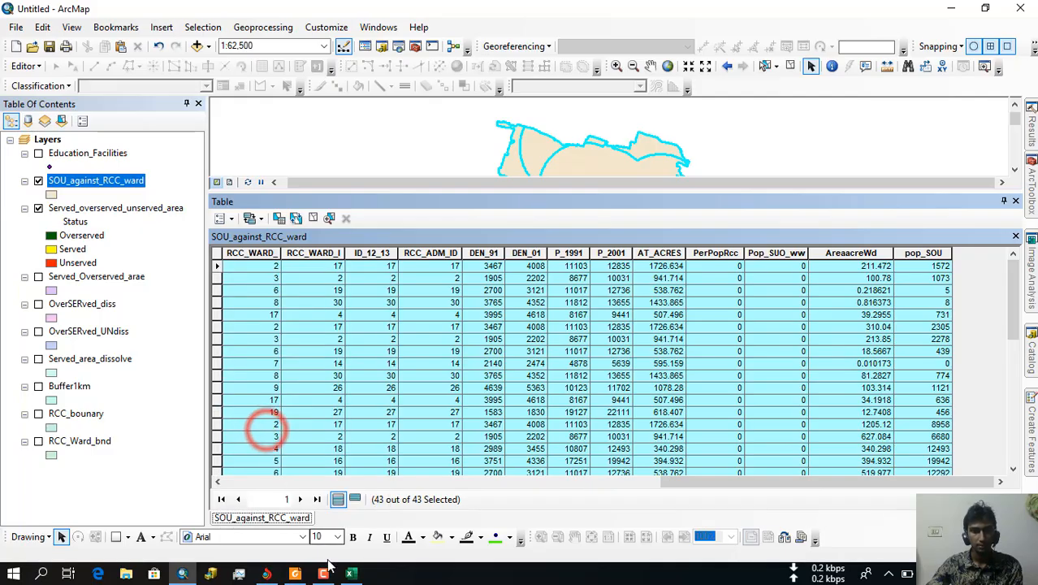
{"action": "left_click", "coordinate": [350, 573]}
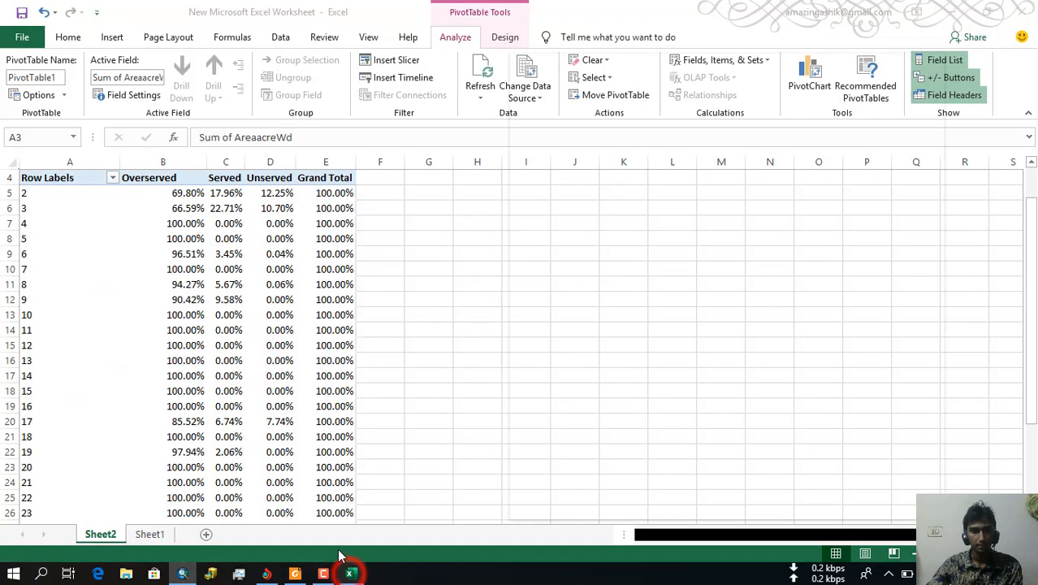
{"action": "left_click", "coordinate": [206, 533]}
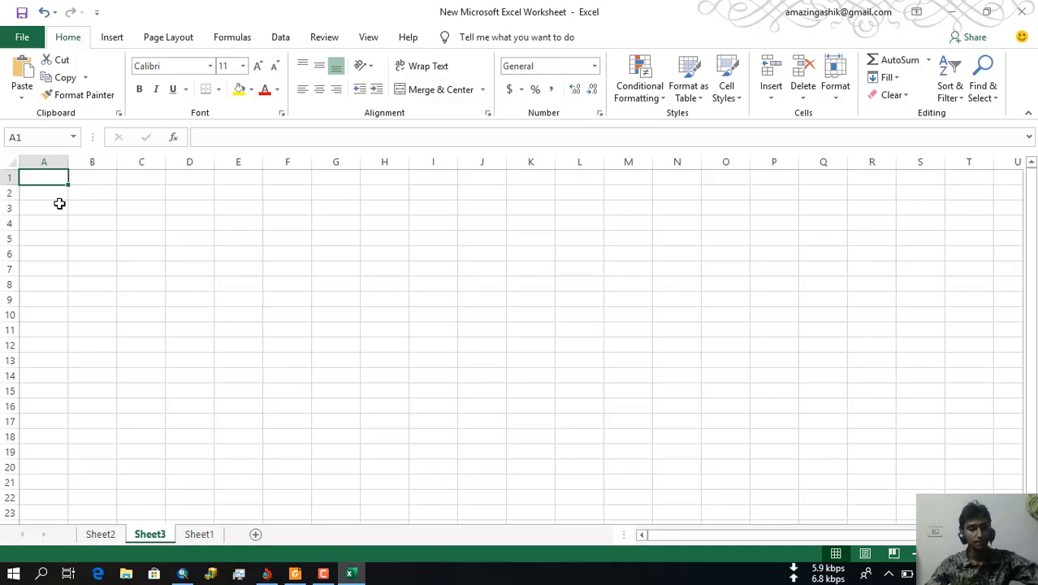
{"action": "key", "text": "ctrl+v"}
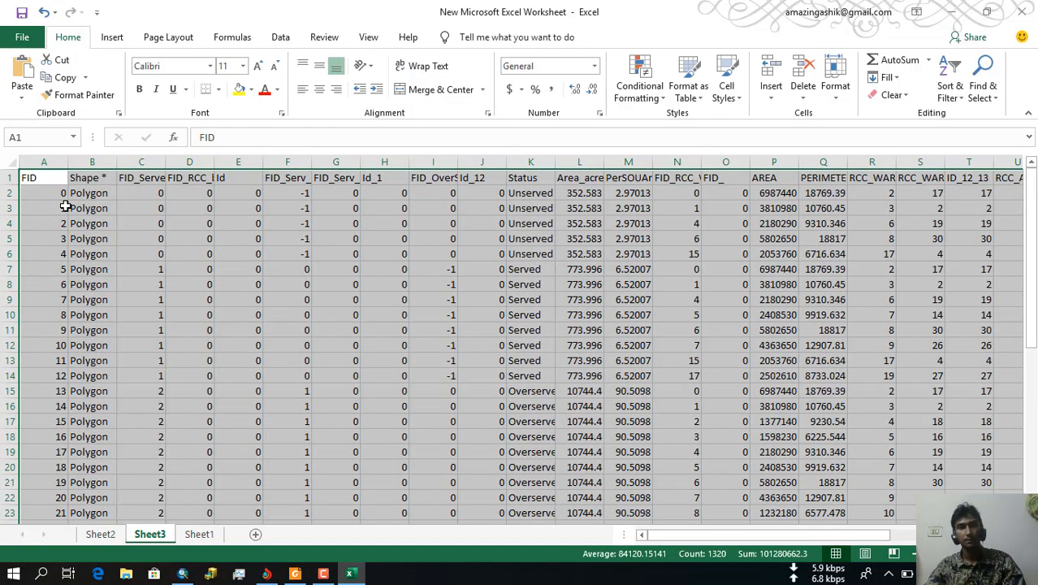
{"action": "left_click", "coordinate": [356, 474]}
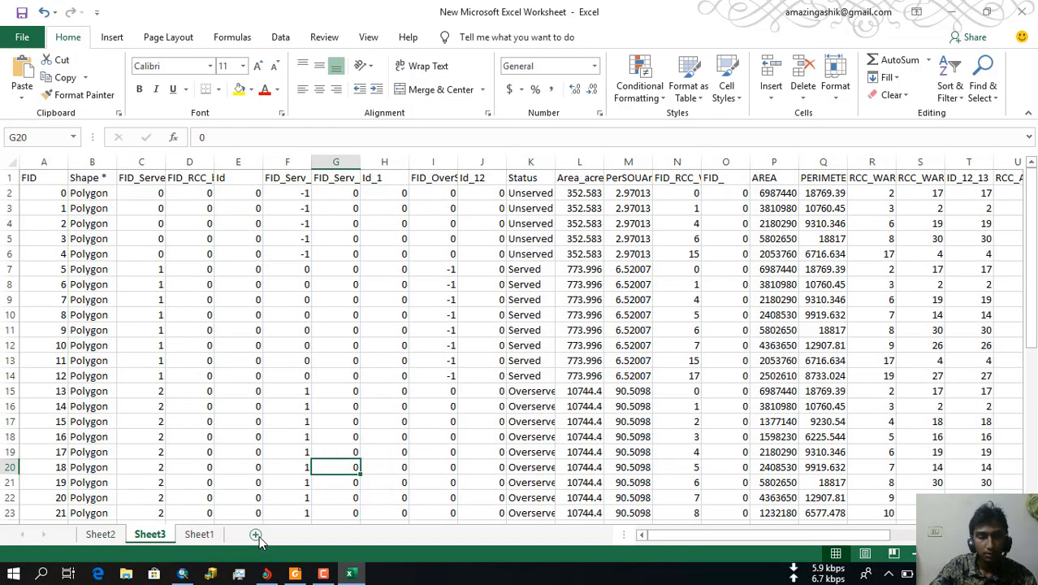
Step: Create a PivotTable on a new worksheet from the pasted data range Sheet3!$A$1:$AD$44
{"action": "left_click_drag", "start_coordinate": [672, 531], "coordinate": [863, 536]}
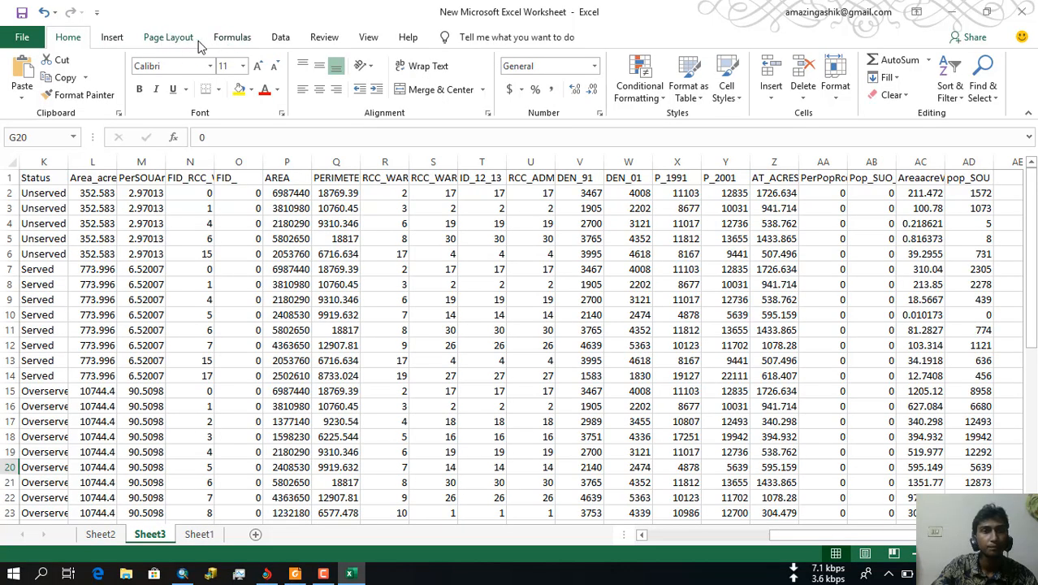
{"action": "left_click", "coordinate": [112, 38]}
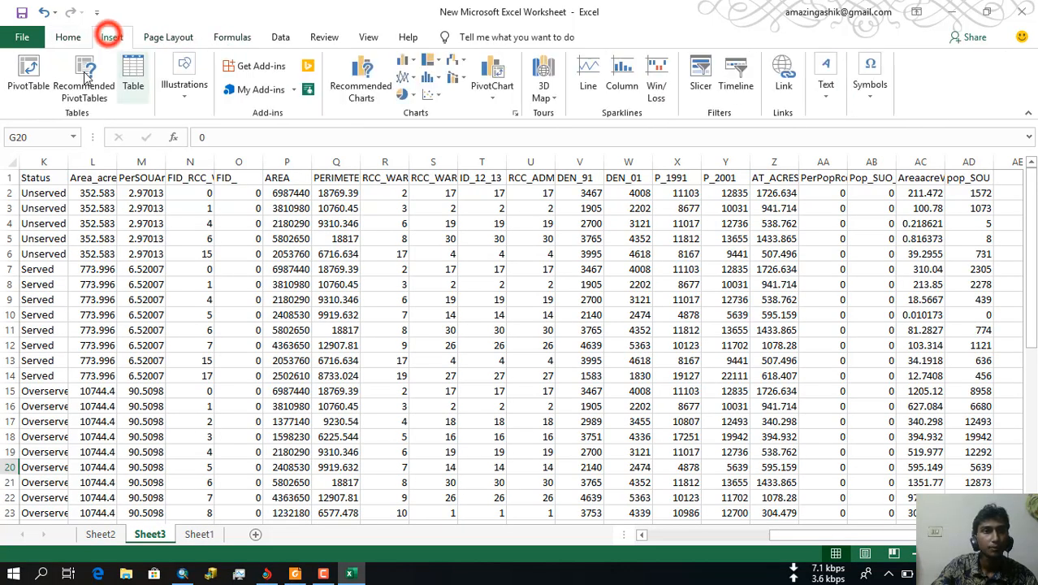
{"action": "left_click", "coordinate": [28, 75]}
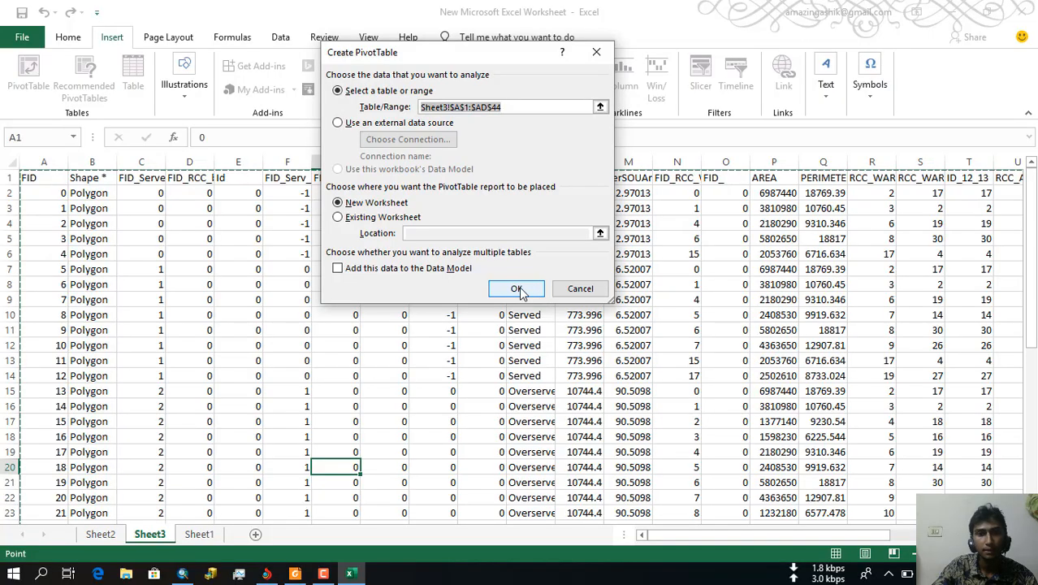
{"action": "left_click", "coordinate": [502, 289]}
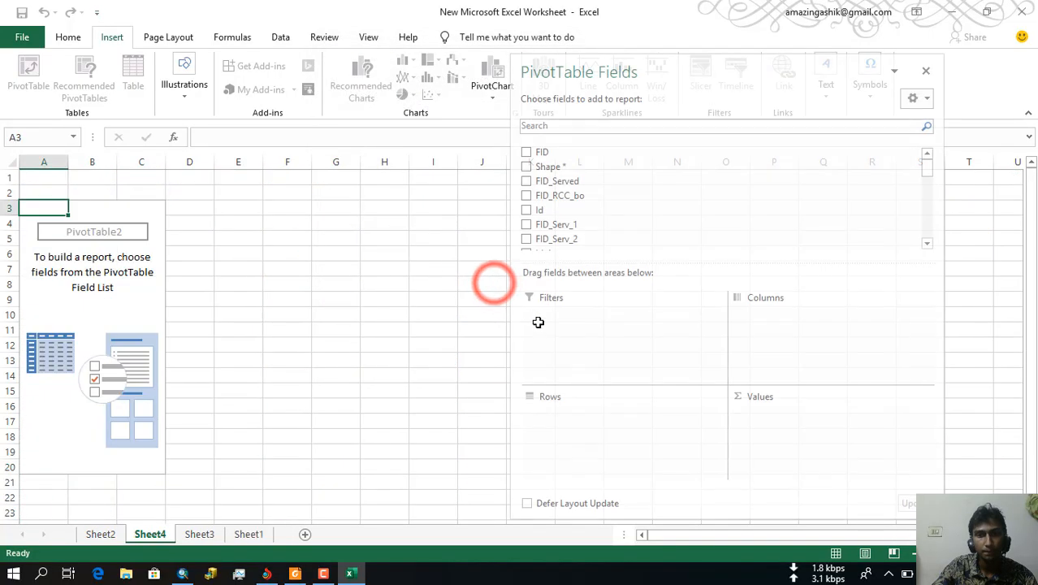
Step: Lay out the PivotTable with Status as rows and the sum of pop_SOU as values
{"action": "scroll", "coordinate": [617, 232], "scroll_direction": "down", "scroll_amount": 6}
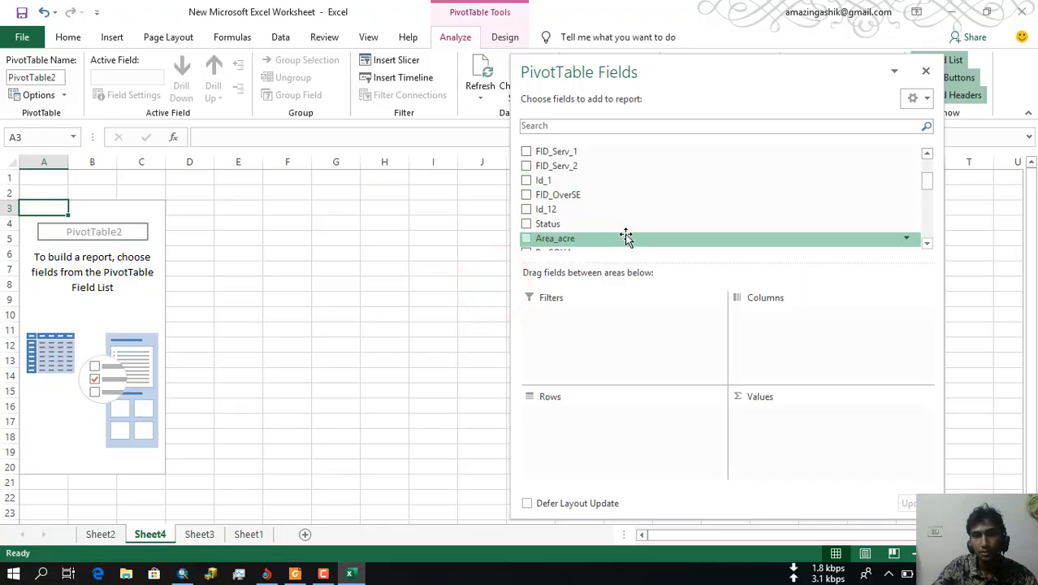
{"action": "scroll", "coordinate": [595, 234], "scroll_direction": "down", "scroll_amount": 8}
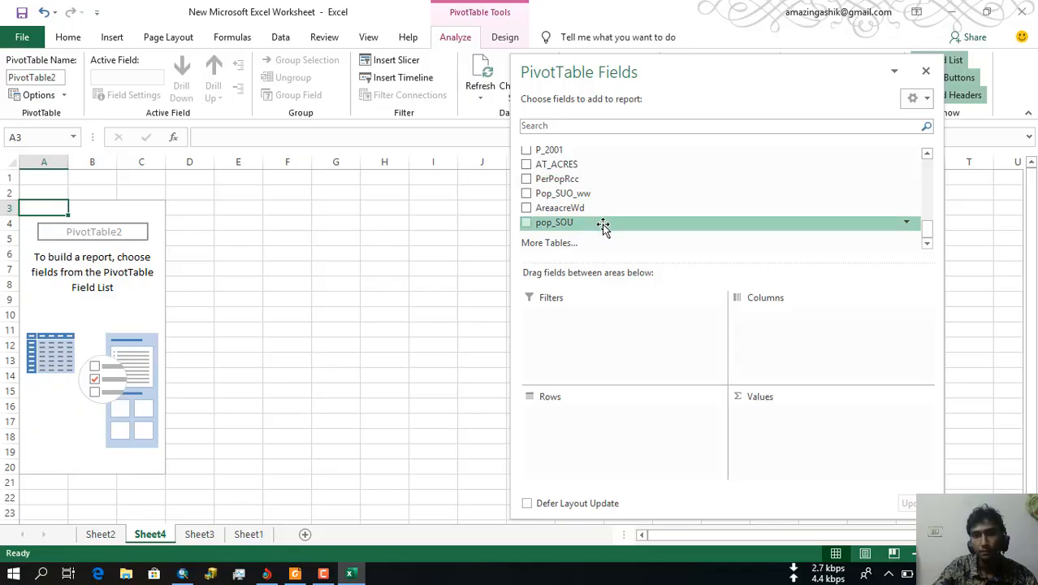
{"action": "left_click_drag", "start_coordinate": [586, 221], "coordinate": [775, 319]}
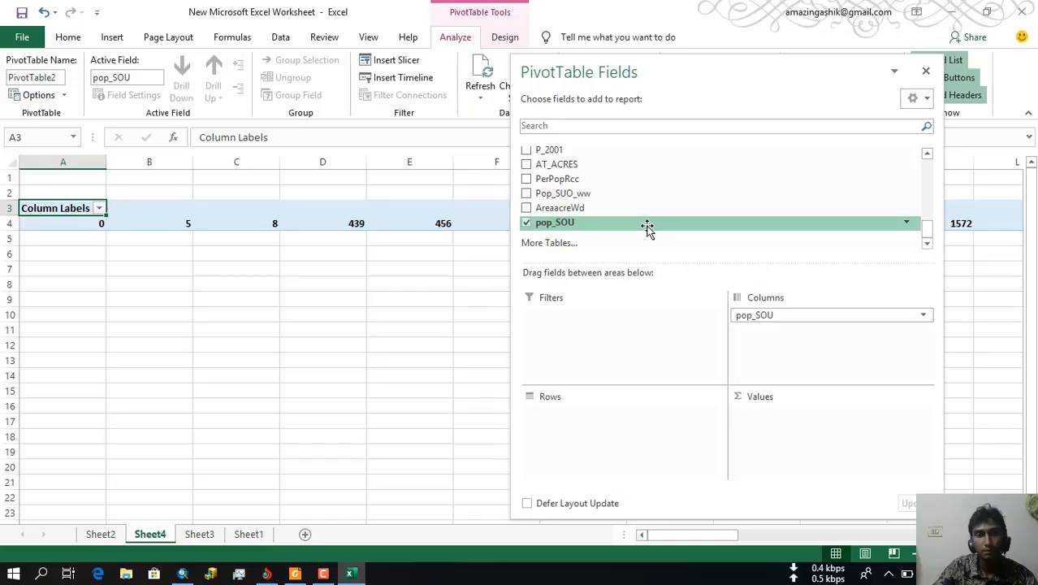
{"action": "scroll", "coordinate": [606, 195], "scroll_direction": "up", "scroll_amount": 4}
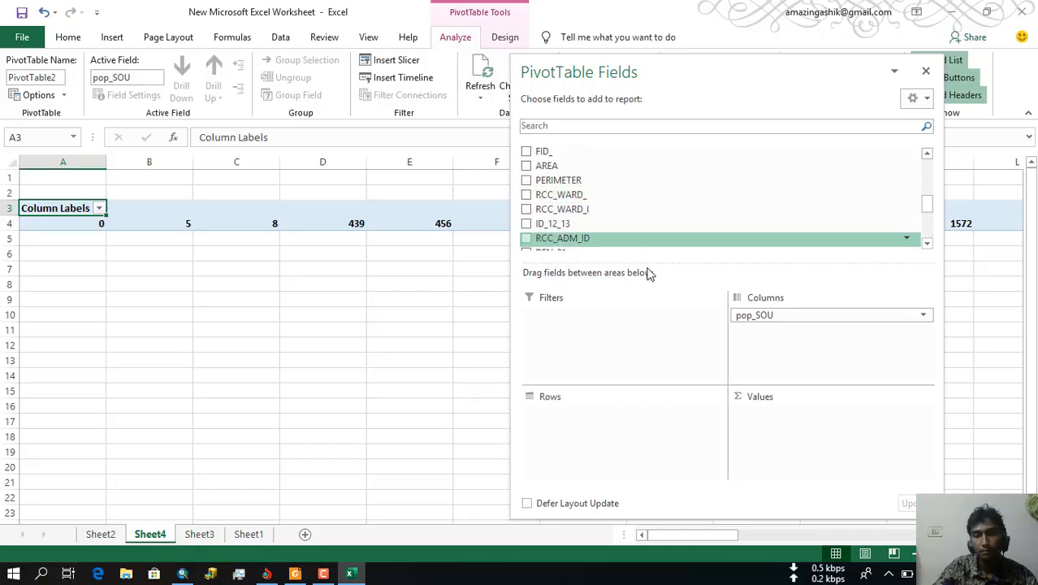
{"action": "scroll", "coordinate": [592, 229], "scroll_direction": "up", "scroll_amount": 6}
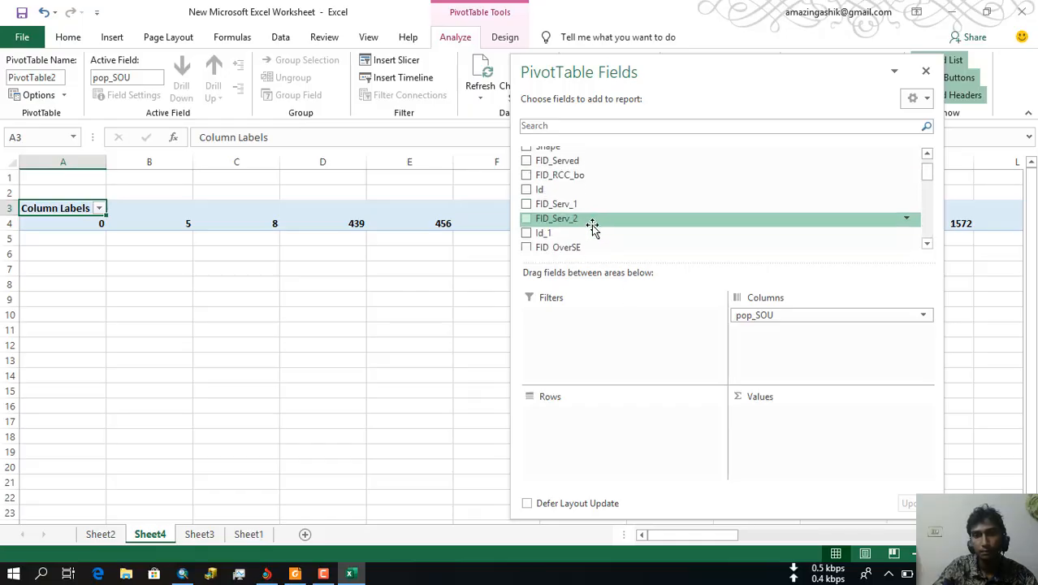
{"action": "scroll", "coordinate": [592, 229], "scroll_direction": "up", "scroll_amount": 1}
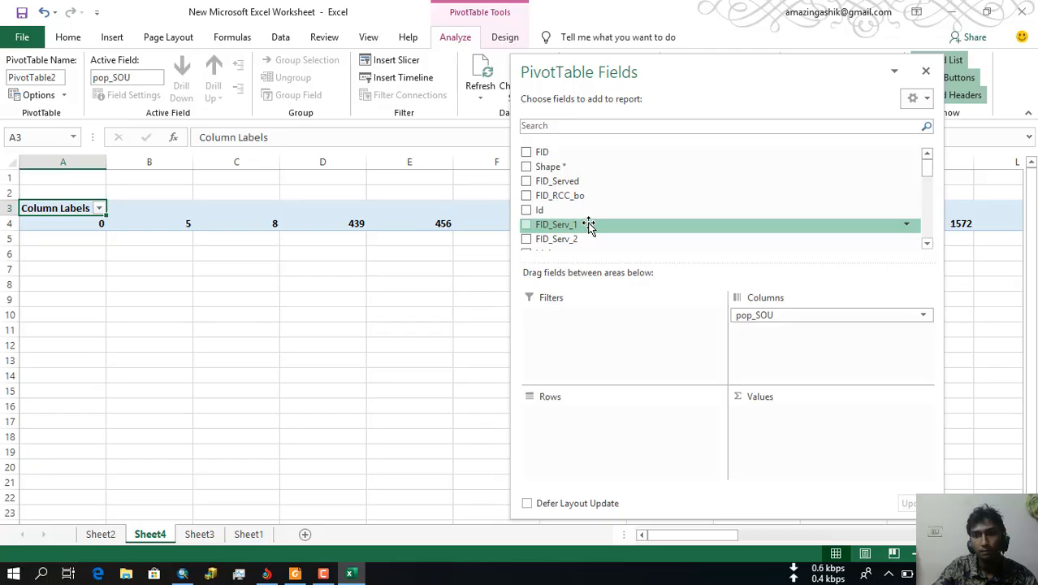
{"action": "scroll", "coordinate": [590, 225], "scroll_direction": "down", "scroll_amount": 5}
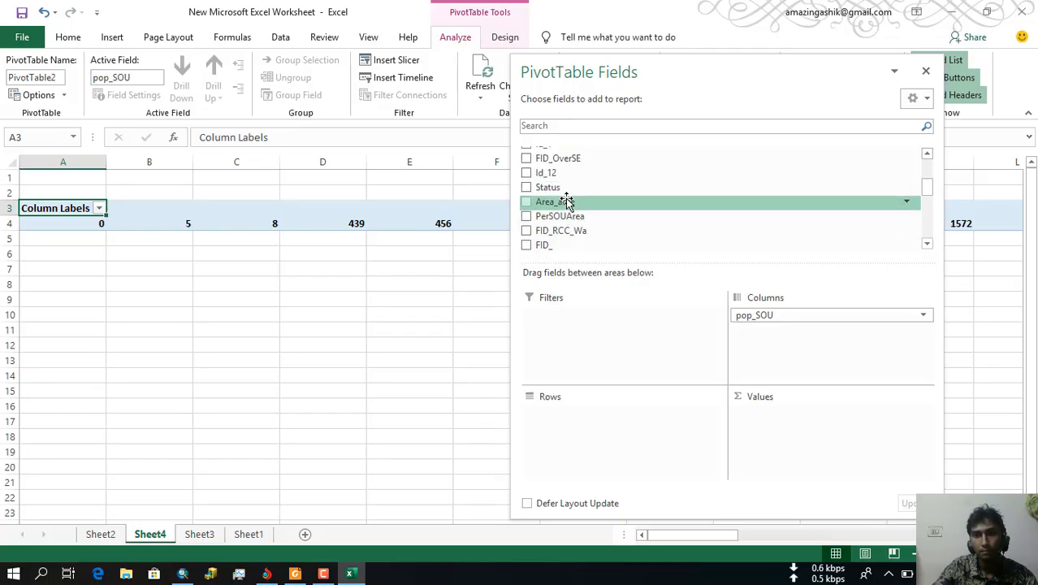
{"action": "left_click_drag", "start_coordinate": [542, 186], "coordinate": [614, 433]}
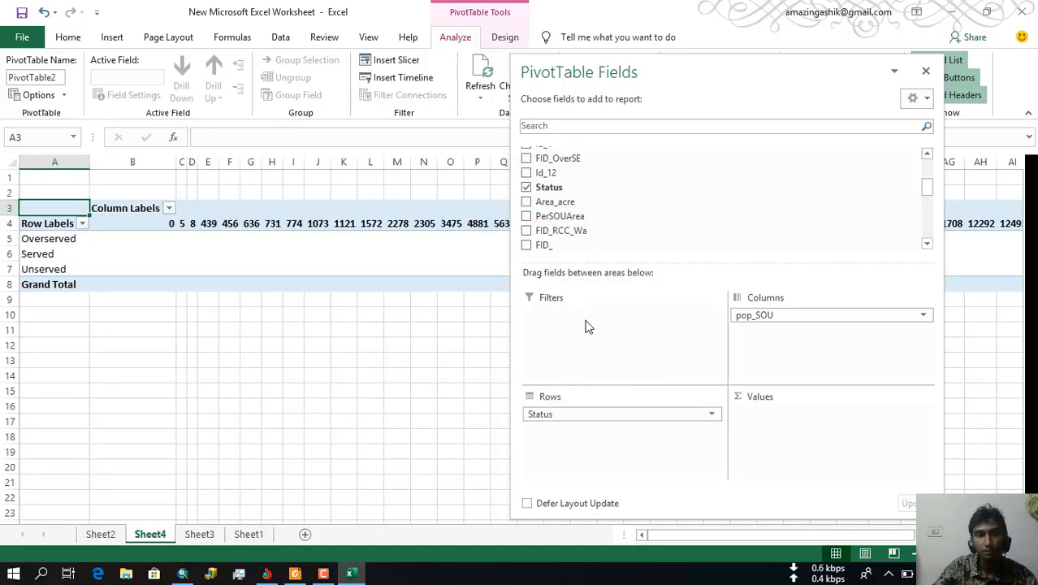
{"action": "left_click_drag", "start_coordinate": [750, 315], "coordinate": [782, 424]}
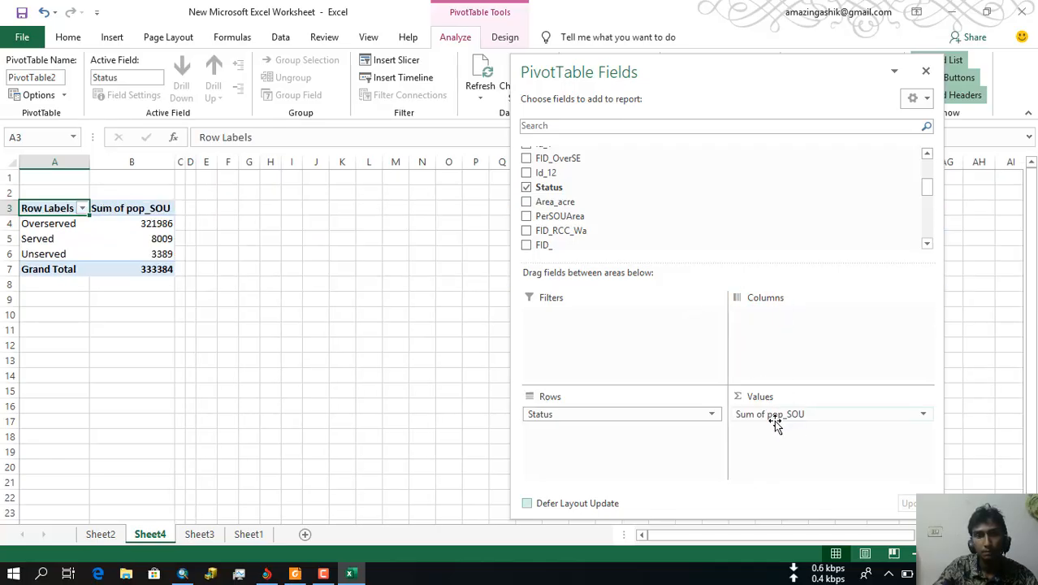
Step: Show the Sum of pop_SOU values as % of Grand Total
{"action": "left_click", "coordinate": [924, 415]}
{"action": "left_click", "coordinate": [820, 396]}
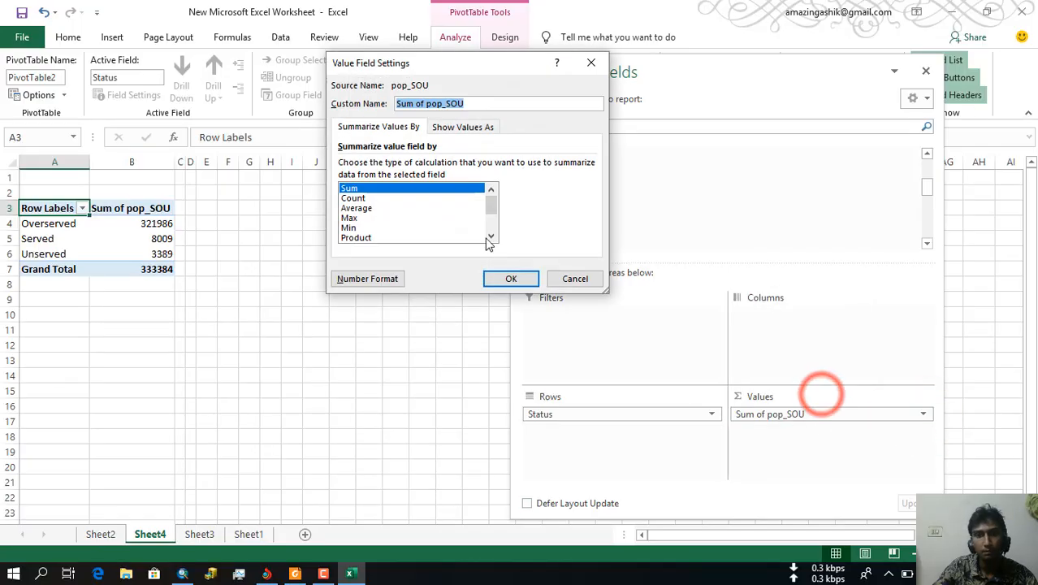
{"action": "left_click", "coordinate": [475, 129]}
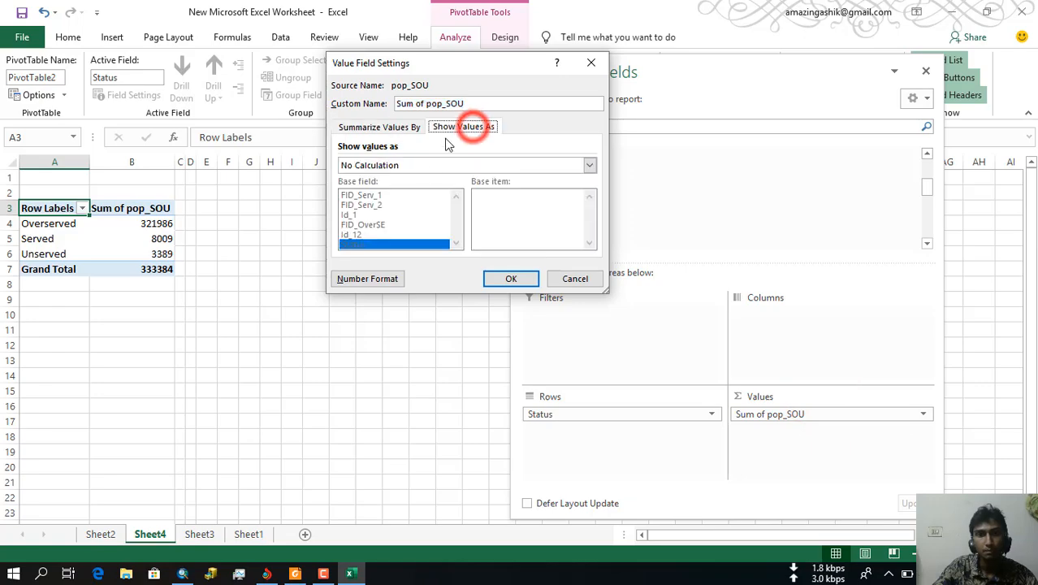
{"action": "left_click", "coordinate": [395, 166]}
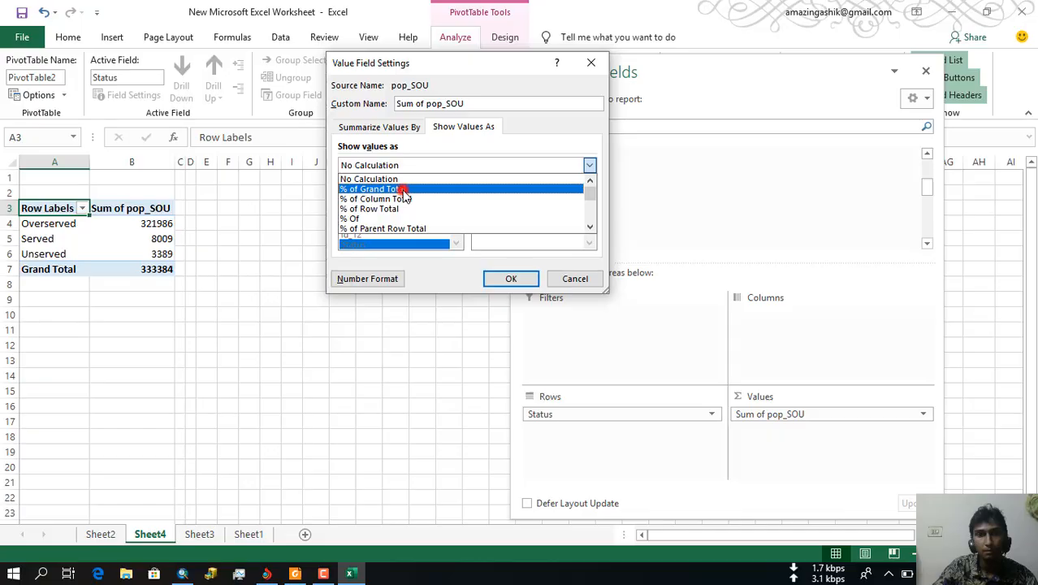
{"action": "left_click", "coordinate": [401, 190]}
{"action": "left_click", "coordinate": [515, 280]}
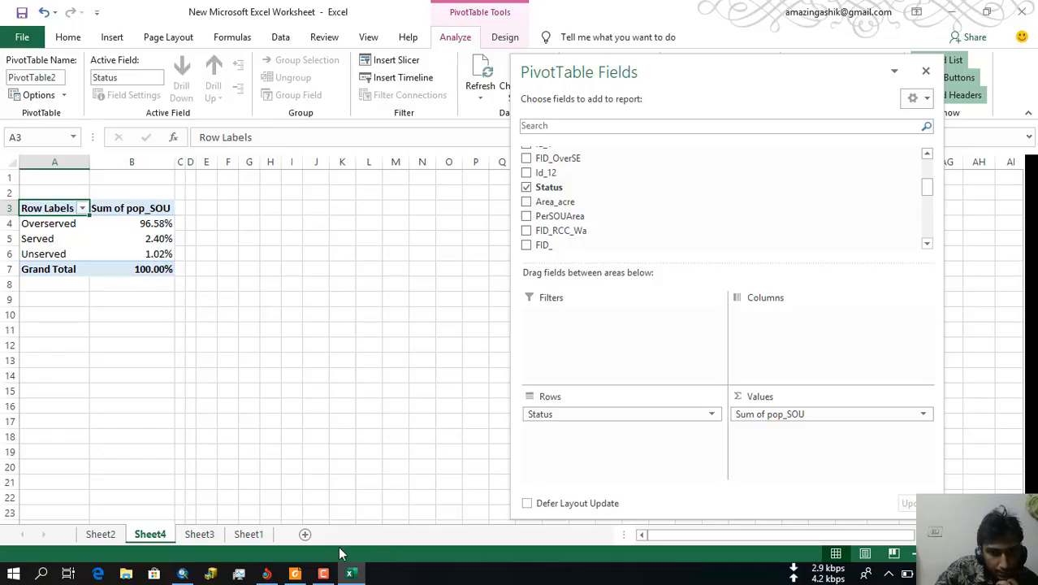
Step: Switch to Project.pdf in Foxit Reader to reread the population percentage tasks, and return to the Excel workbook
{"action": "left_click", "coordinate": [294, 573]}
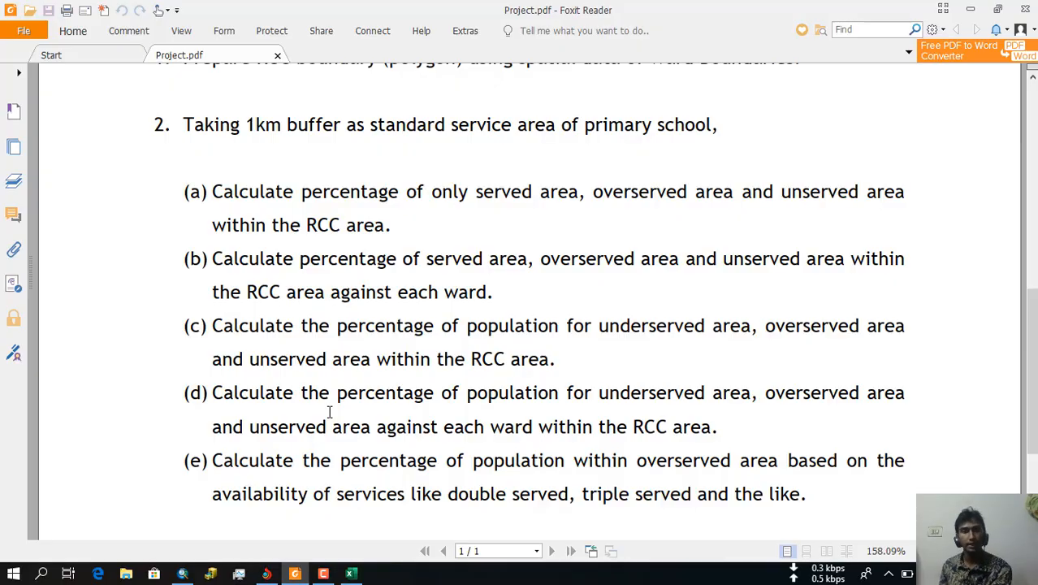
{"action": "scroll", "coordinate": [331, 410], "scroll_direction": "down", "scroll_amount": 1}
{"action": "scroll", "coordinate": [340, 403], "scroll_direction": "up", "scroll_amount": 3}
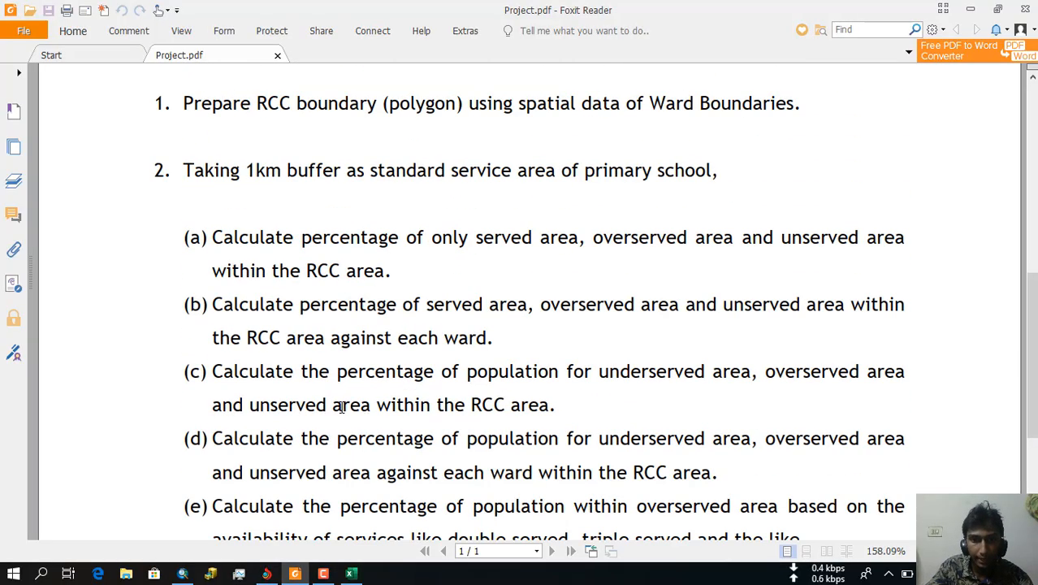
{"action": "scroll", "coordinate": [352, 406], "scroll_direction": "up", "scroll_amount": 1}
{"action": "scroll", "coordinate": [354, 422], "scroll_direction": "down", "scroll_amount": 1}
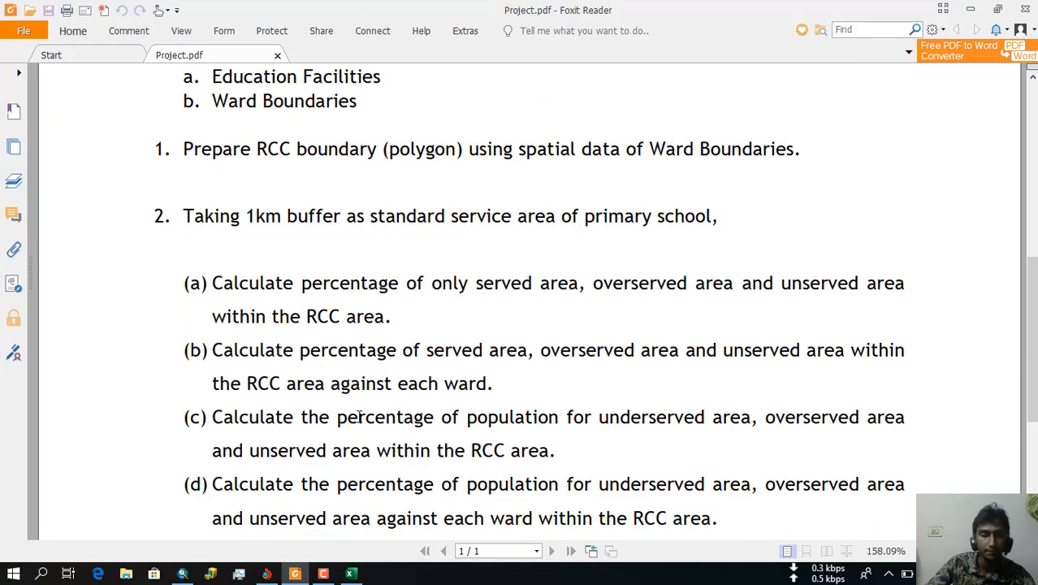
{"action": "left_click", "coordinate": [351, 573]}
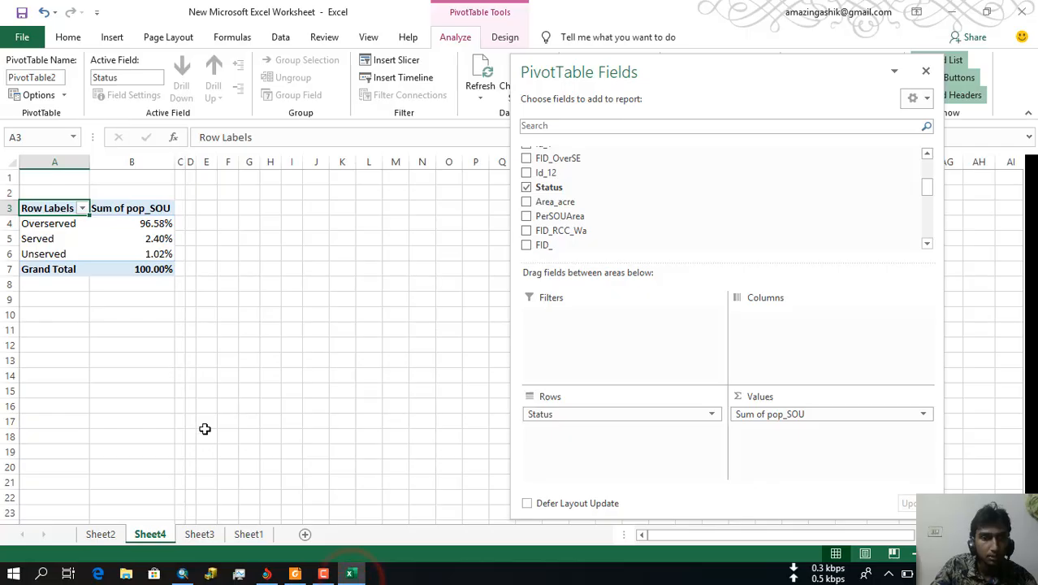
Step: Add a blank worksheet, and create another PivotTable on its own new worksheet from the data range Sheet3!$A$1:$AD$44
{"action": "left_click", "coordinate": [305, 534]}
{"action": "left_click", "coordinate": [248, 534]}
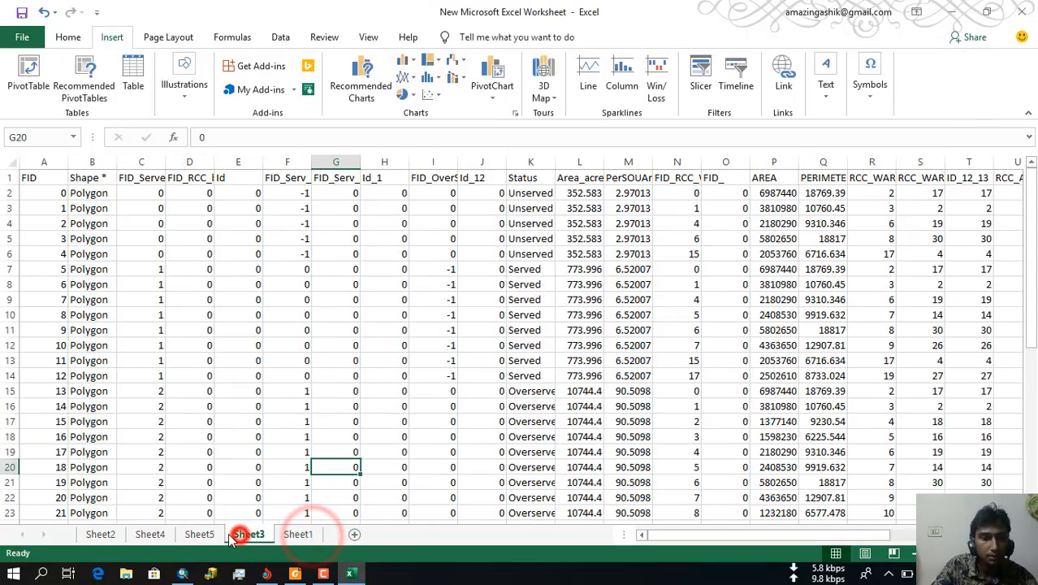
{"action": "left_click", "coordinate": [75, 208]}
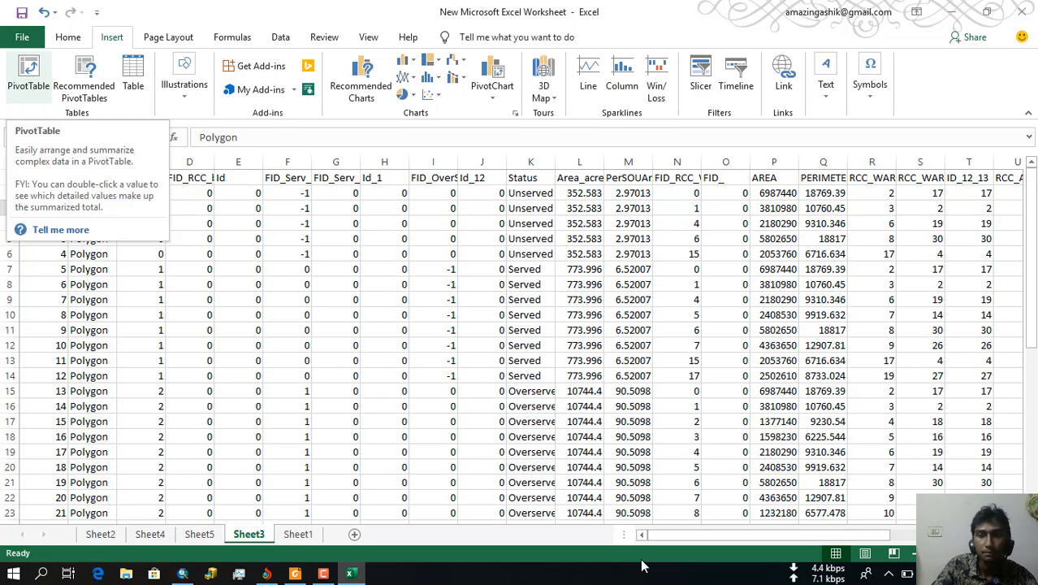
{"action": "mouse_move", "coordinate": [683, 534]}
{"action": "left_mouse_down"}
{"action": "mouse_move", "coordinate": [864, 537]}
{"action": "mouse_move", "coordinate": [666, 534]}
{"action": "left_mouse_up"}
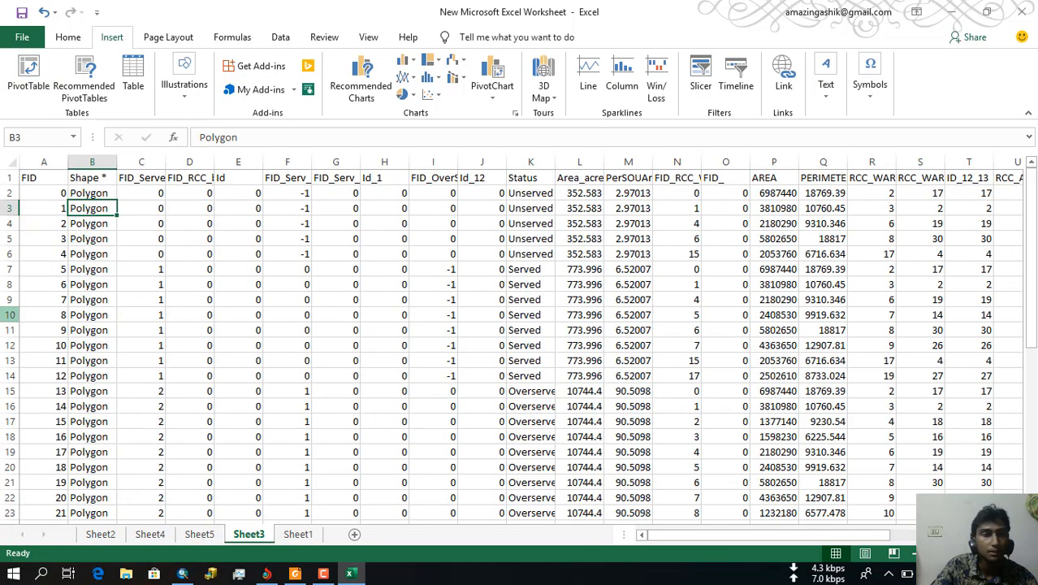
{"action": "left_click", "coordinate": [28, 74]}
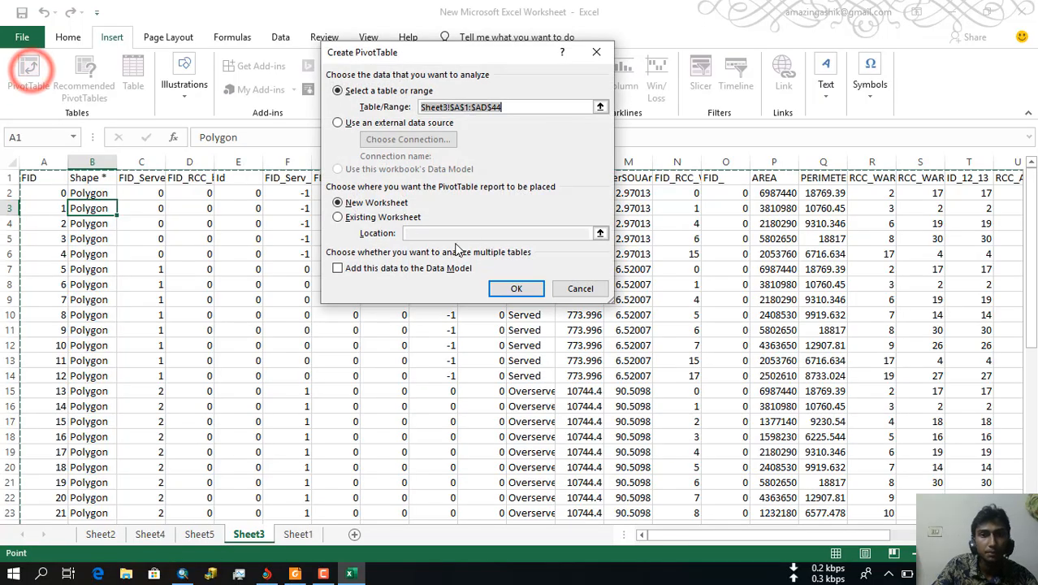
{"action": "left_click", "coordinate": [522, 288]}
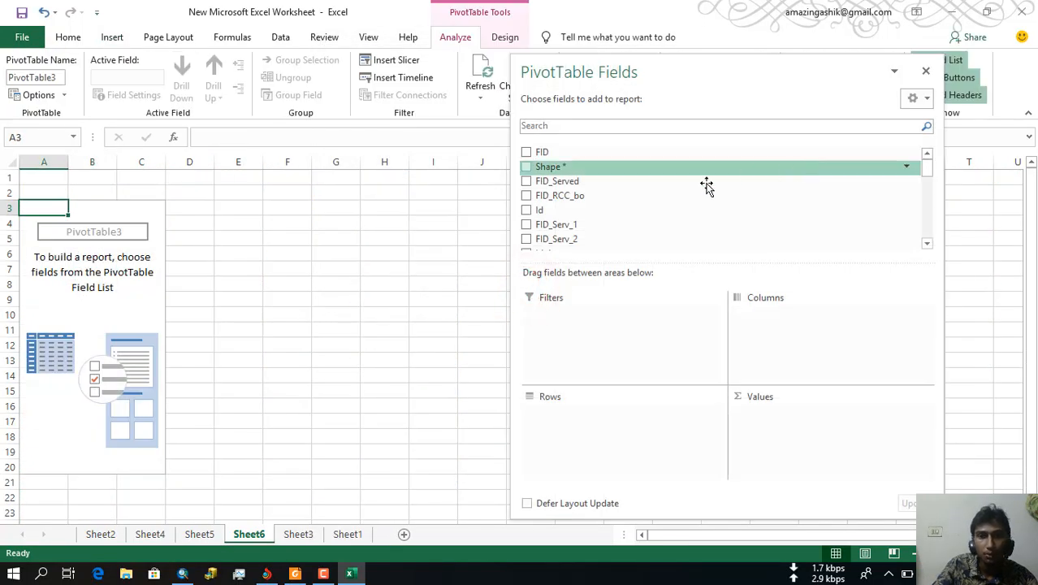
Step: Lay out the new PivotTable with RCC_WARD_ as rows and Status as columns
{"action": "scroll", "coordinate": [634, 225], "scroll_direction": "down", "scroll_amount": 1}
{"action": "scroll", "coordinate": [634, 225], "scroll_direction": "down", "scroll_amount": 1}
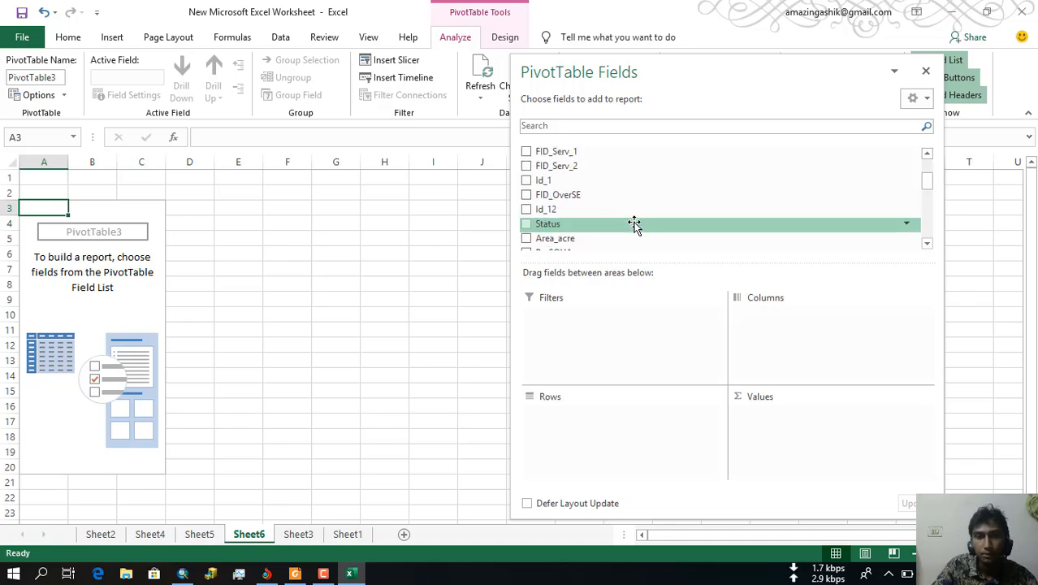
{"action": "scroll", "coordinate": [601, 223], "scroll_direction": "down", "scroll_amount": 2}
{"action": "scroll", "coordinate": [558, 195], "scroll_direction": "up", "scroll_amount": 4}
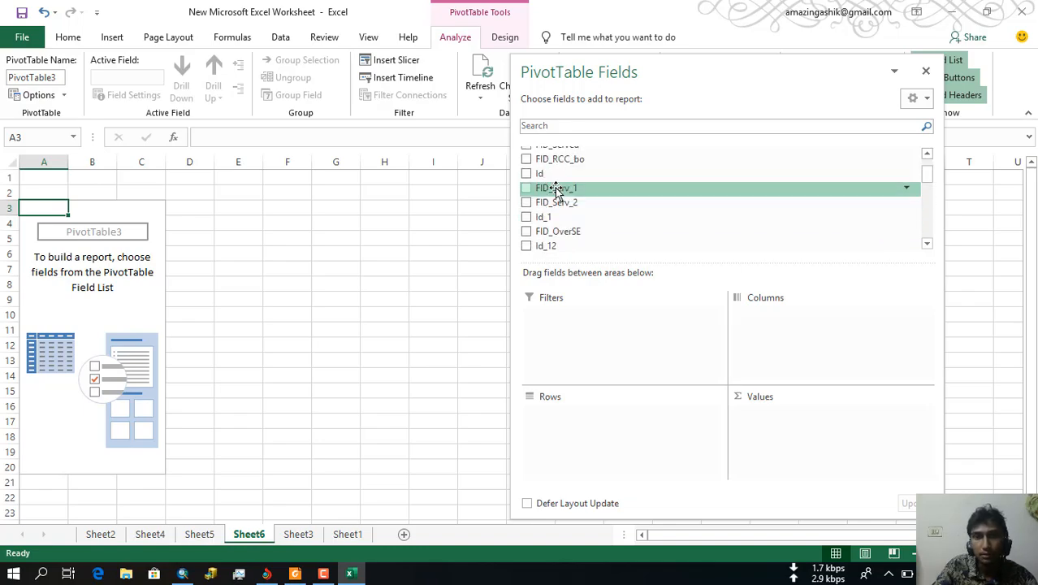
{"action": "scroll", "coordinate": [559, 220], "scroll_direction": "down", "scroll_amount": 1}
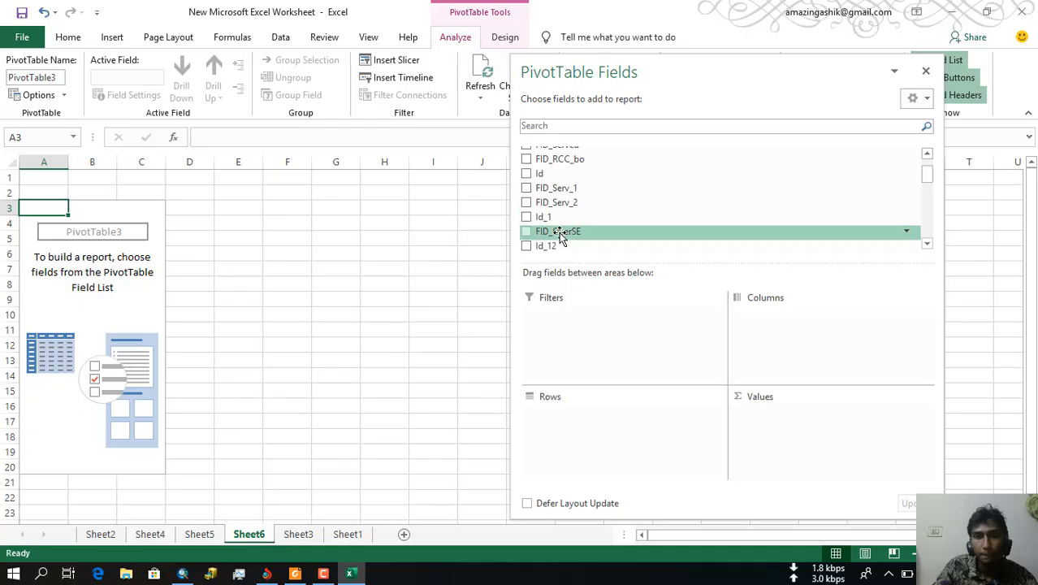
{"action": "scroll", "coordinate": [558, 218], "scroll_direction": "up", "scroll_amount": 1}
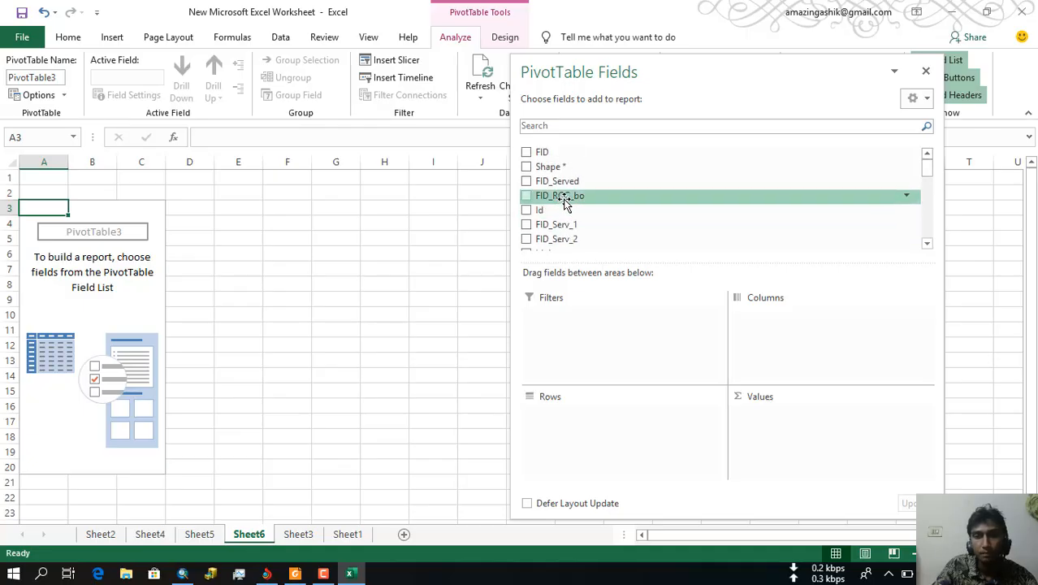
{"action": "scroll", "coordinate": [595, 213], "scroll_direction": "down", "scroll_amount": 4}
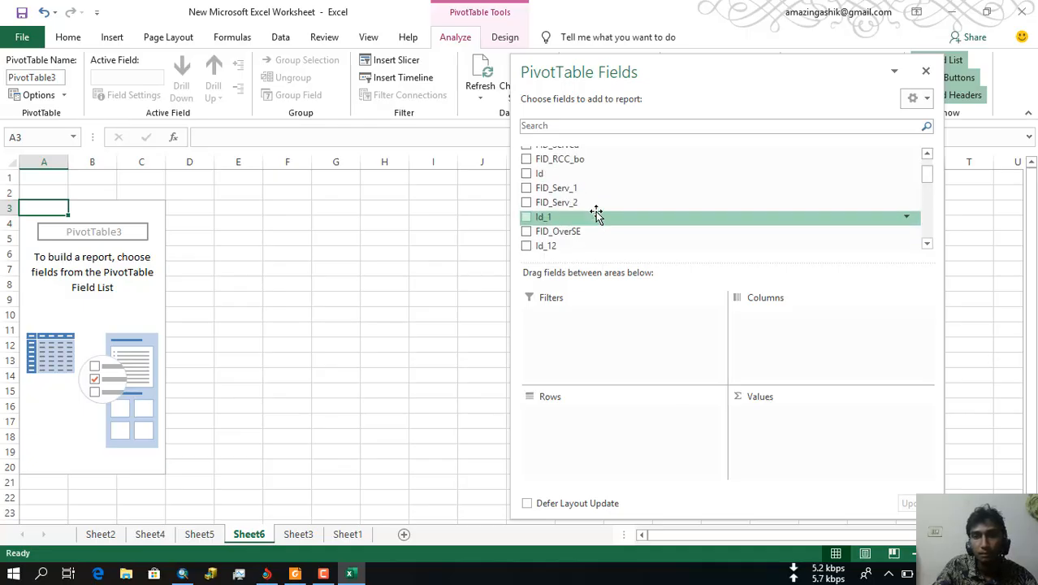
{"action": "scroll", "coordinate": [595, 214], "scroll_direction": "down", "scroll_amount": 3}
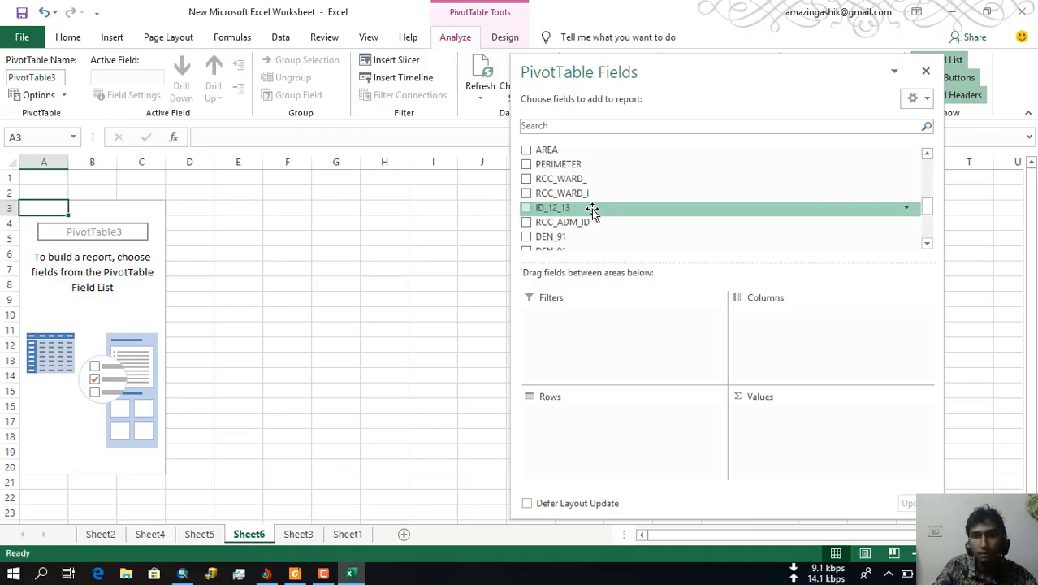
{"action": "left_click_drag", "start_coordinate": [578, 186], "coordinate": [601, 422]}
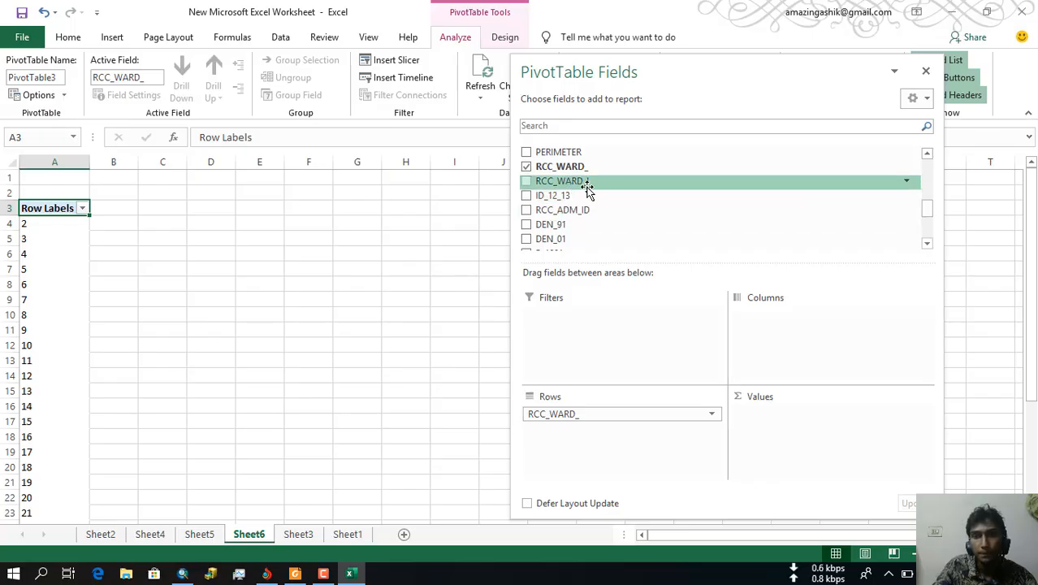
{"action": "scroll", "coordinate": [568, 199], "scroll_direction": "up", "scroll_amount": 5}
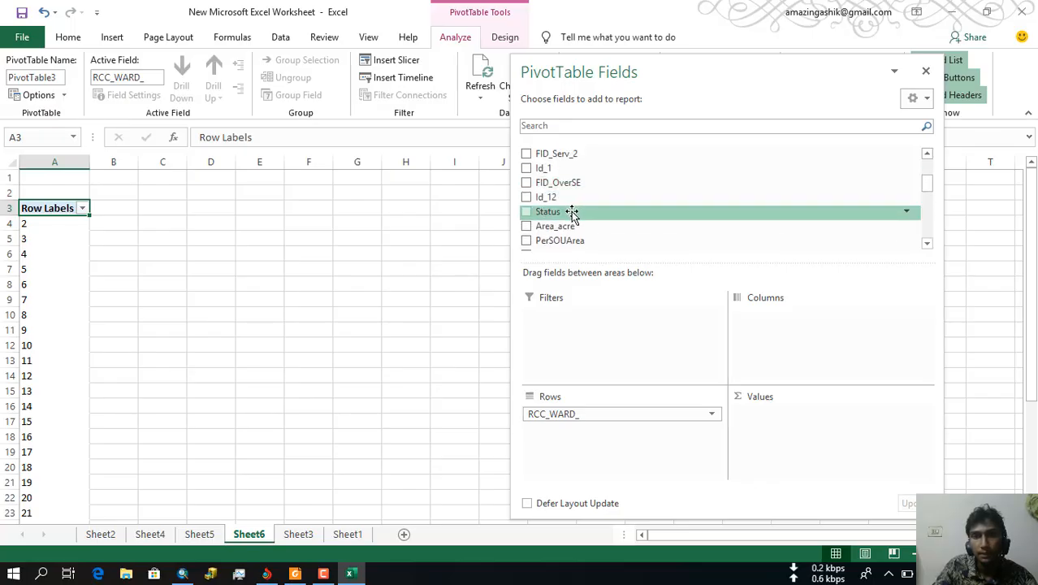
{"action": "left_click_drag", "start_coordinate": [573, 211], "coordinate": [794, 325]}
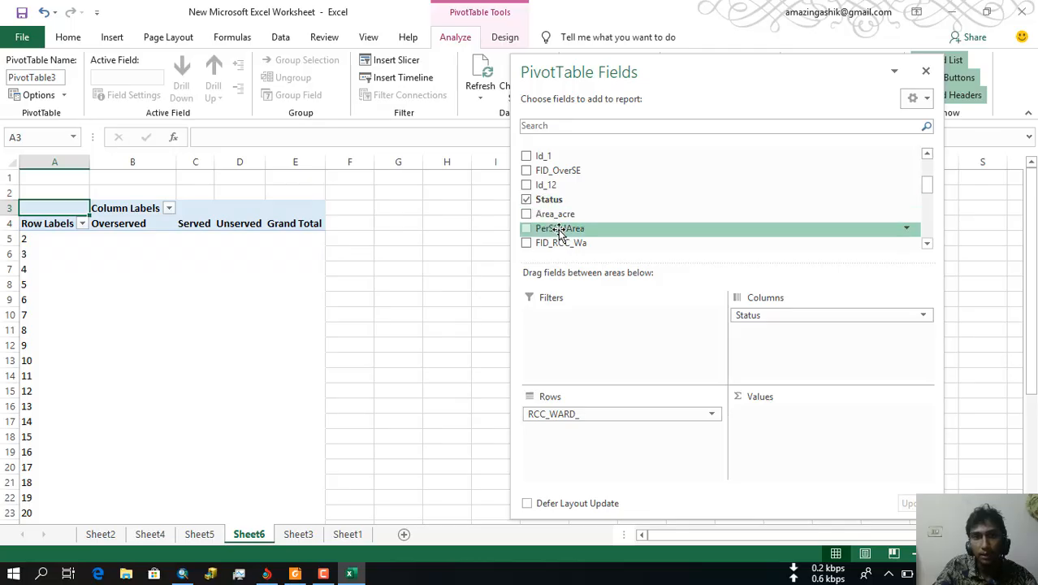
Step: Add pop_SOU to the PivotTable as the summed value for each ward and status
{"action": "scroll", "coordinate": [599, 240], "scroll_direction": "down", "scroll_amount": 5}
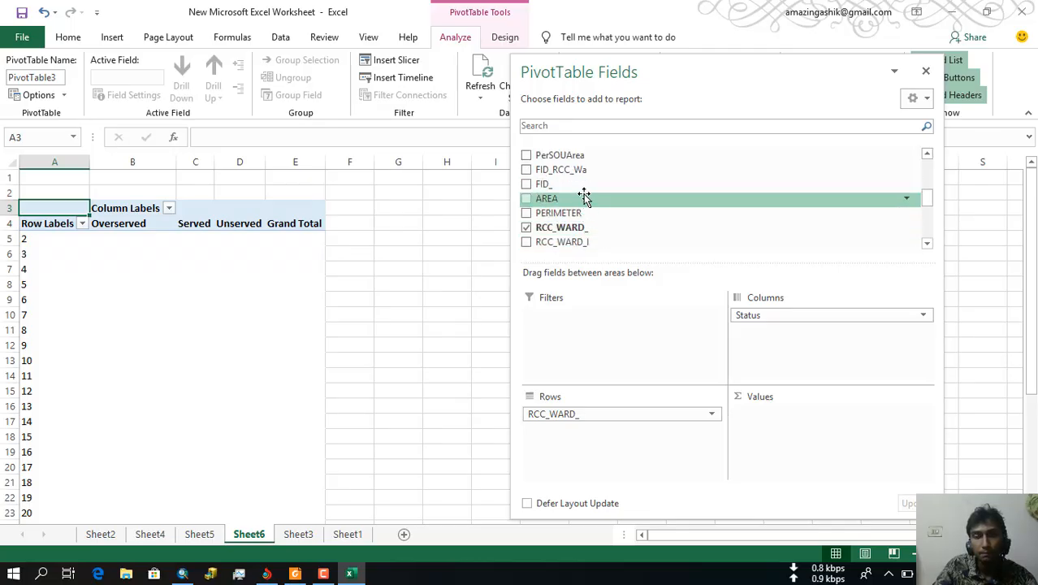
{"action": "scroll", "coordinate": [587, 205], "scroll_direction": "up", "scroll_amount": 1}
{"action": "scroll", "coordinate": [588, 207], "scroll_direction": "down", "scroll_amount": 2}
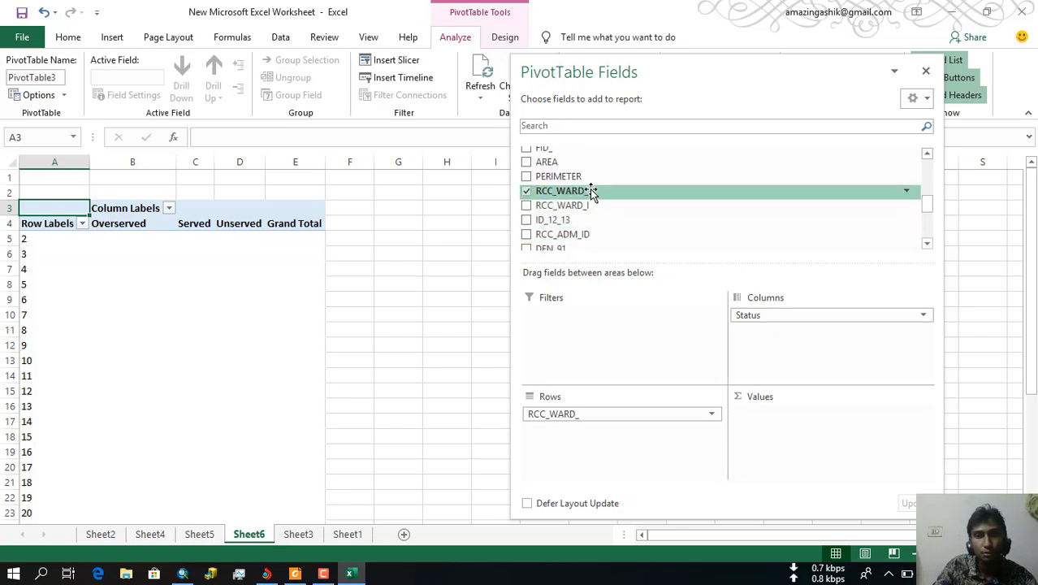
{"action": "scroll", "coordinate": [571, 244], "scroll_direction": "down", "scroll_amount": 2}
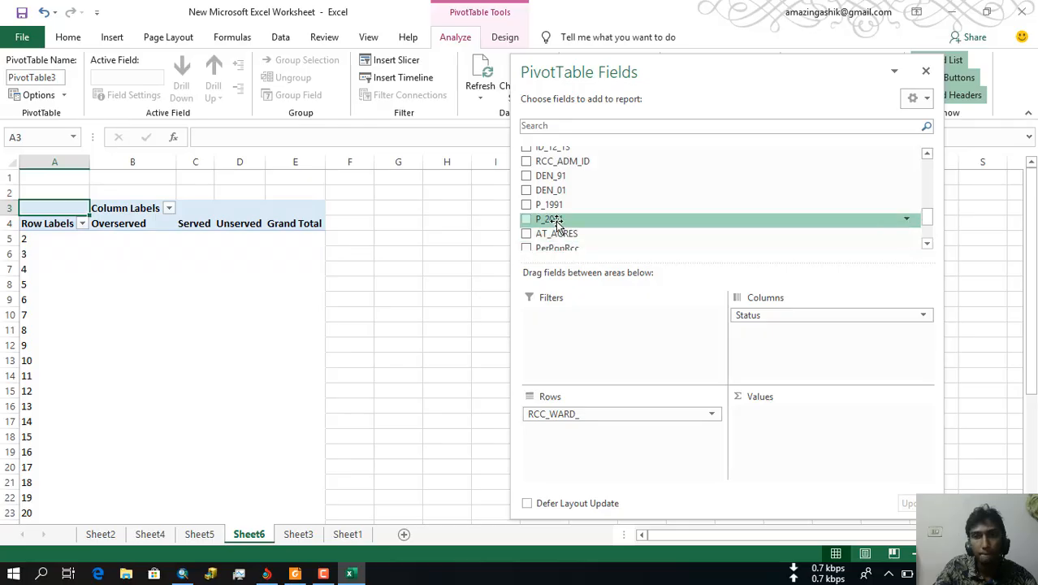
{"action": "scroll", "coordinate": [567, 232], "scroll_direction": "down", "scroll_amount": 2}
{"action": "left_click_drag", "start_coordinate": [564, 224], "coordinate": [767, 412]}
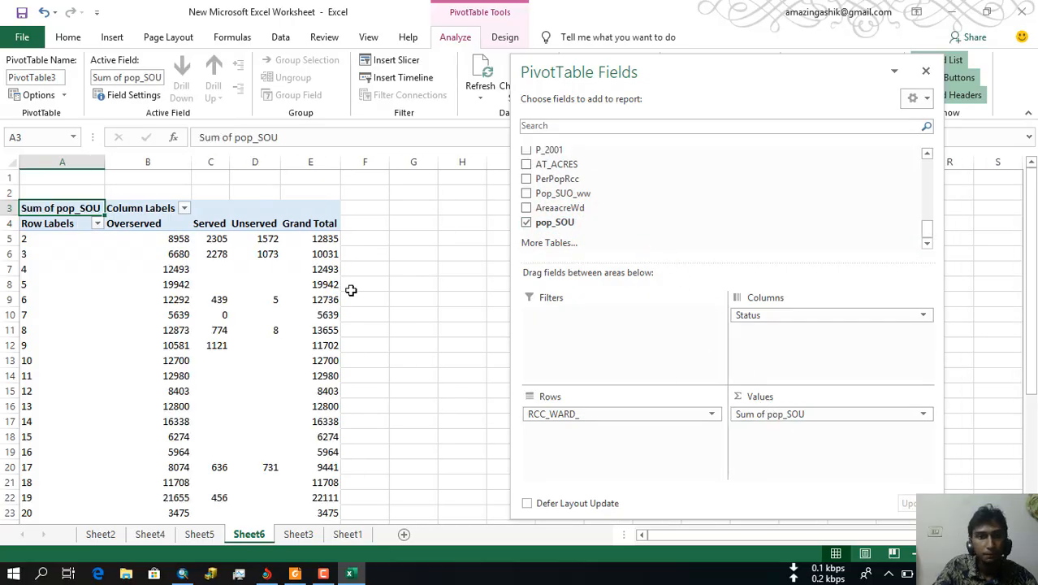
{"action": "mouse_move", "coordinate": [316, 268]}
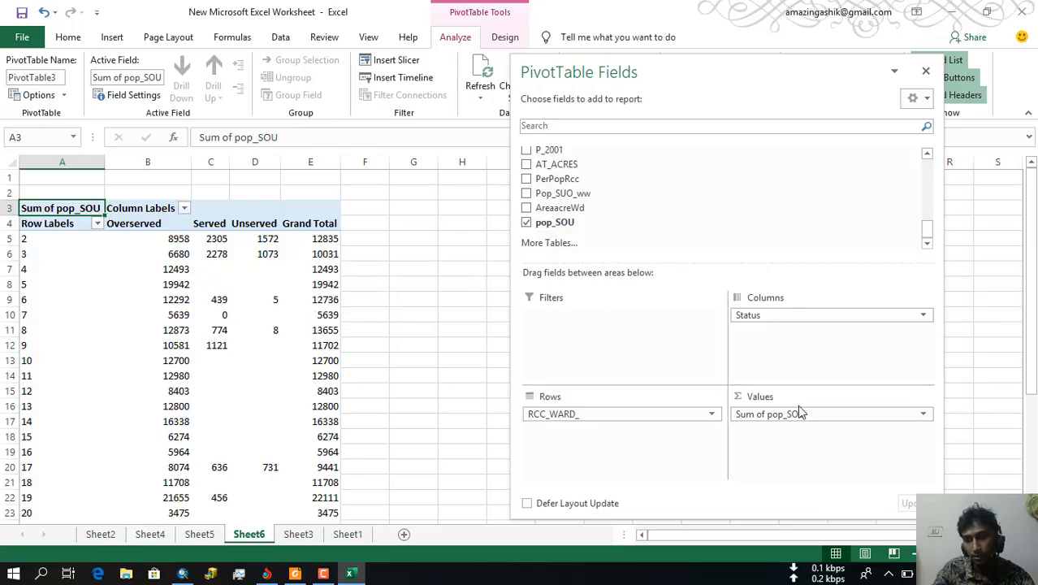
Step: Show the Sum of pop_SOU values as % of Row Total
{"action": "left_click", "coordinate": [897, 416]}
{"action": "left_click", "coordinate": [832, 400]}
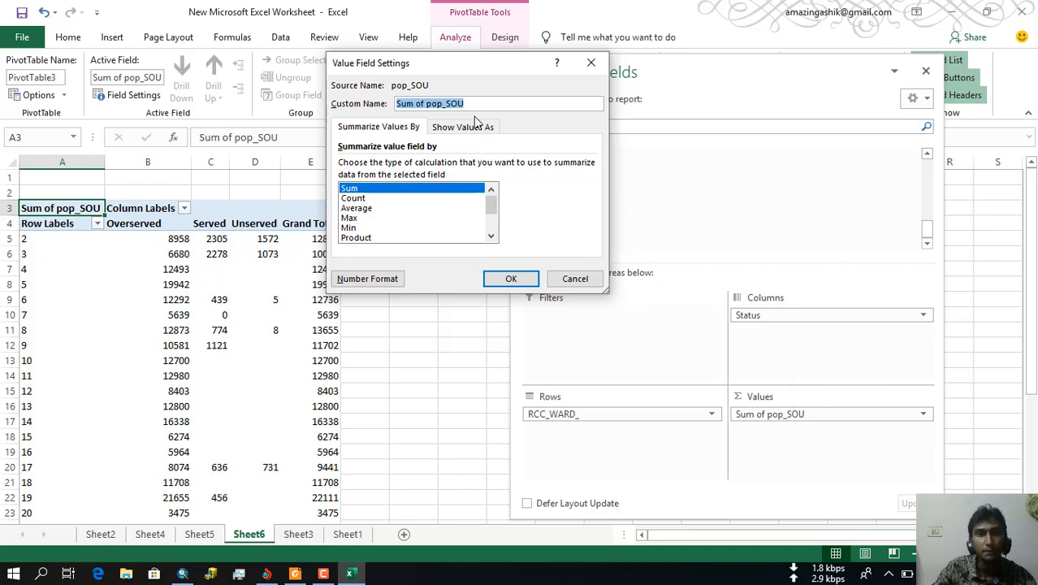
{"action": "left_click", "coordinate": [477, 127]}
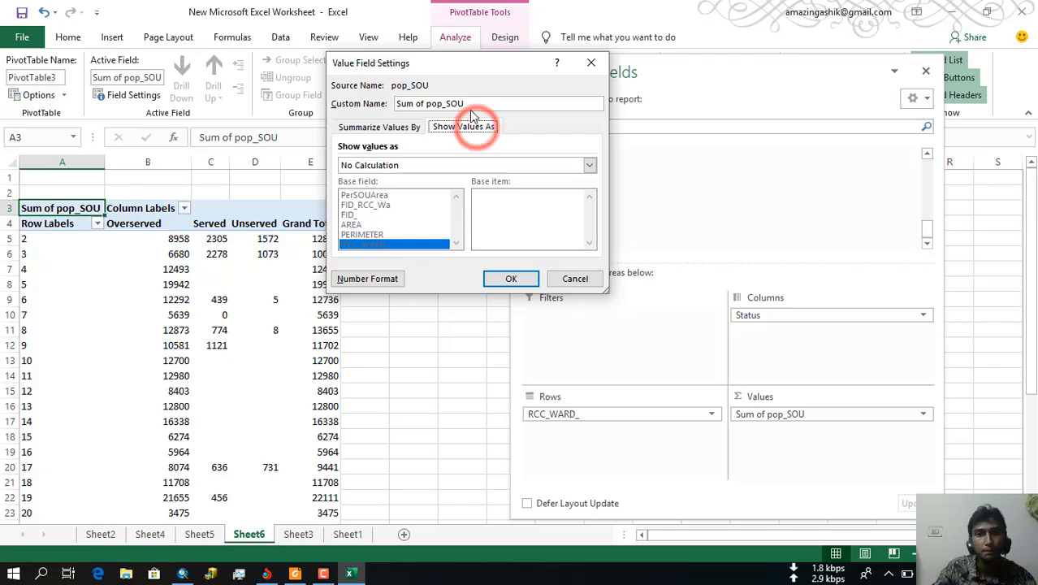
{"action": "left_click", "coordinate": [457, 165]}
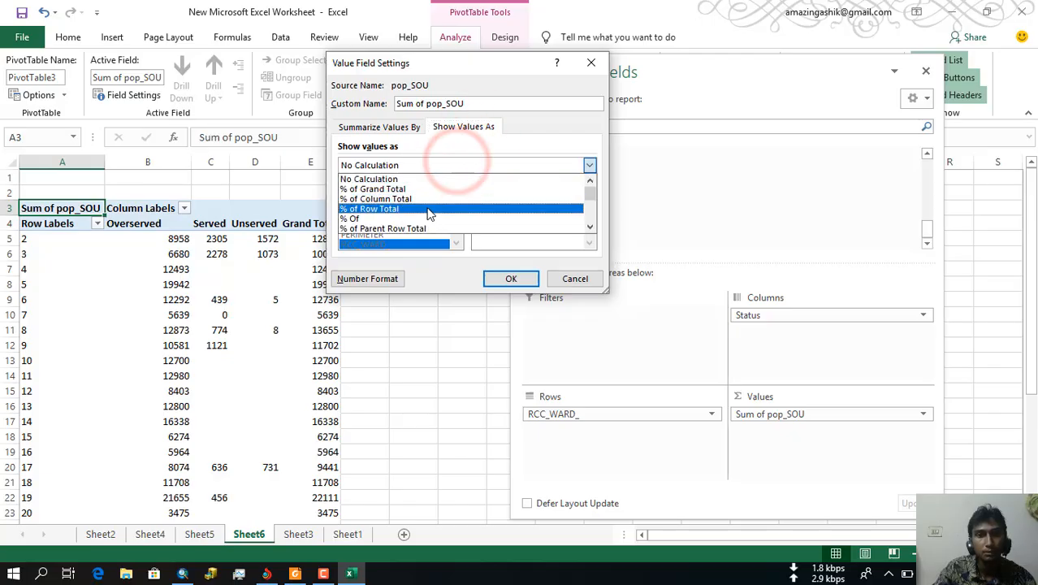
{"action": "left_click", "coordinate": [423, 211]}
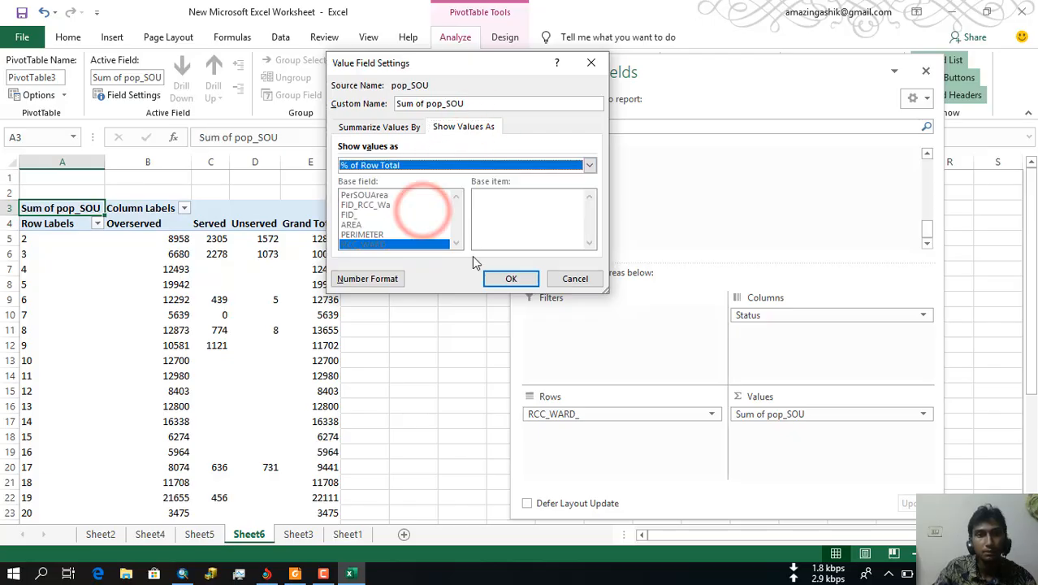
{"action": "left_click", "coordinate": [509, 279]}
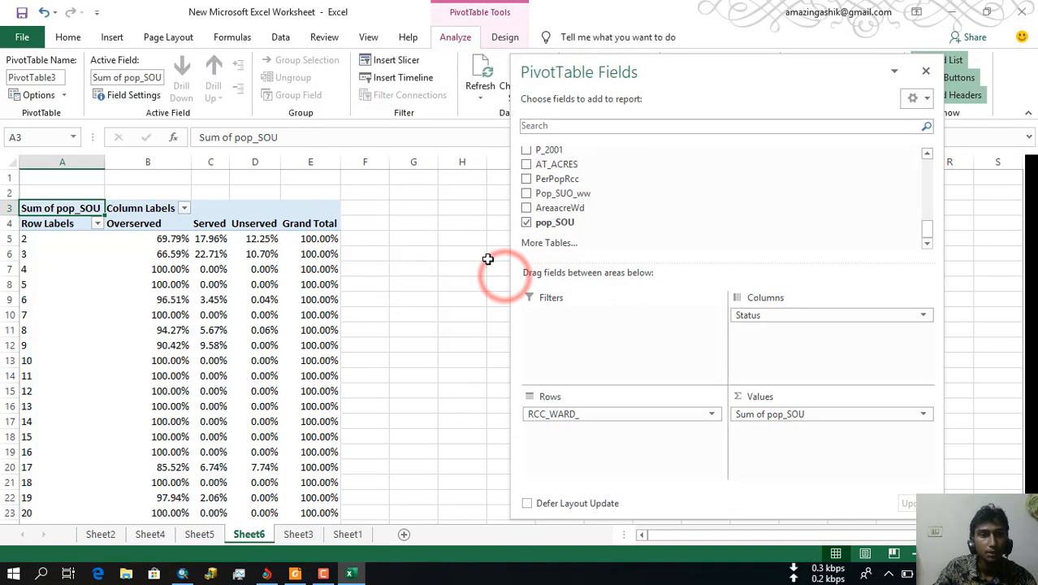
Step: Close the PivotTable field list and review the served, overserved and unserved population percentages per ward
{"action": "mouse_move", "coordinate": [145, 242]}
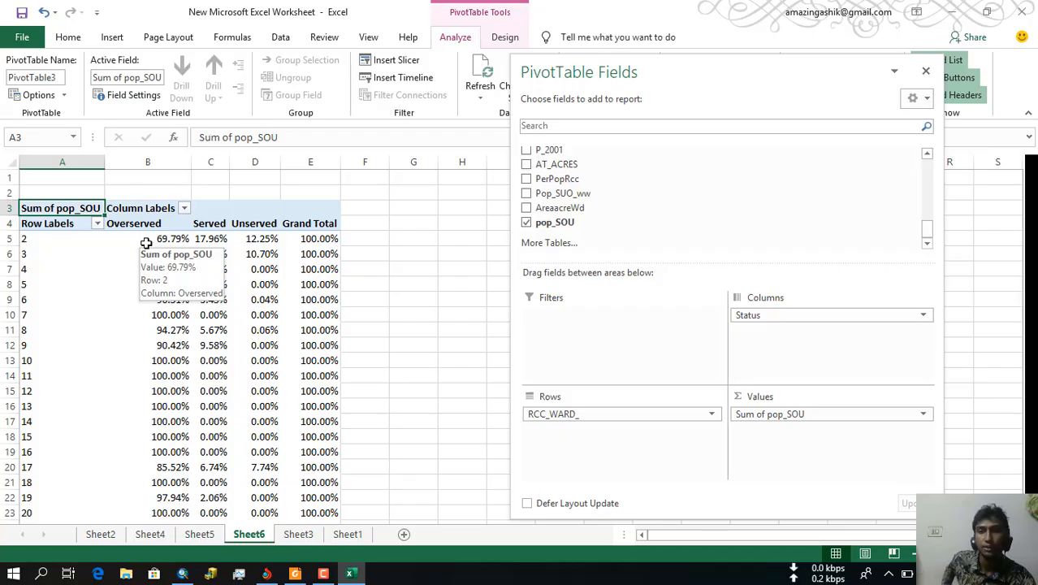
{"action": "left_click", "coordinate": [933, 66]}
{"action": "left_click", "coordinate": [933, 77]}
{"action": "scroll", "coordinate": [324, 294], "scroll_direction": "down", "scroll_amount": 1}
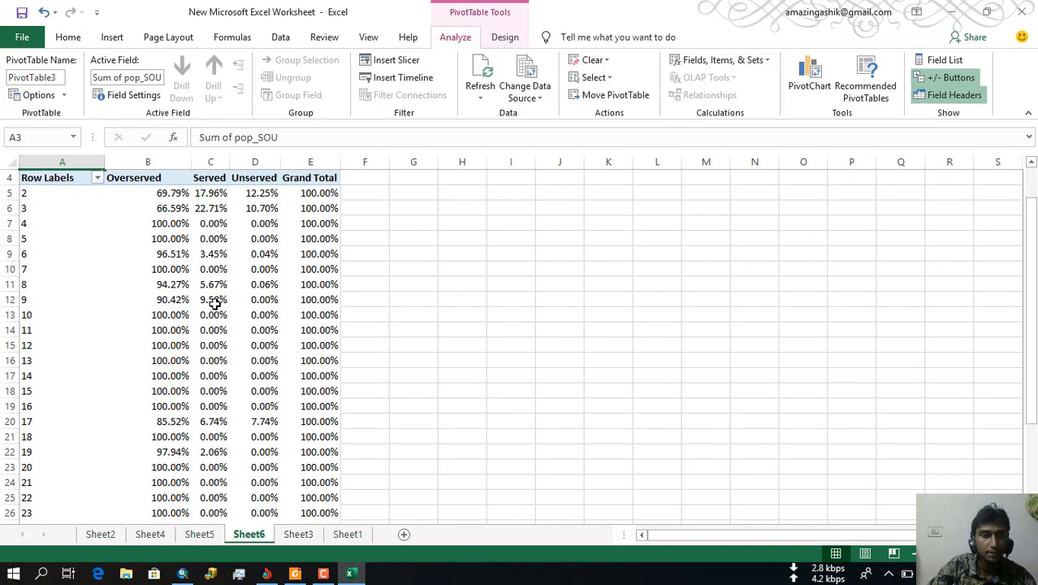
{"action": "mouse_move", "coordinate": [214, 302]}
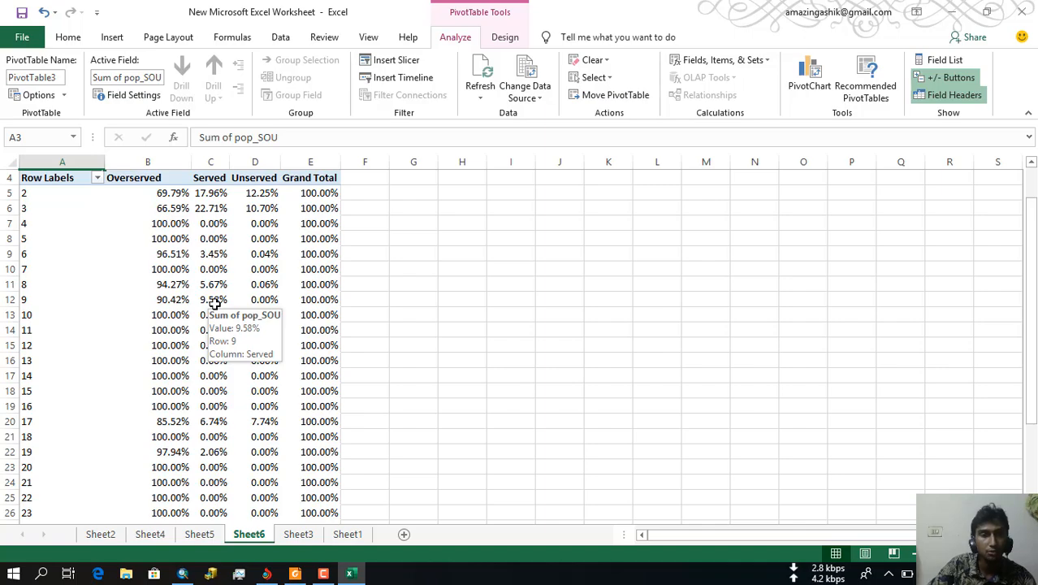
{"action": "mouse_move", "coordinate": [270, 494]}
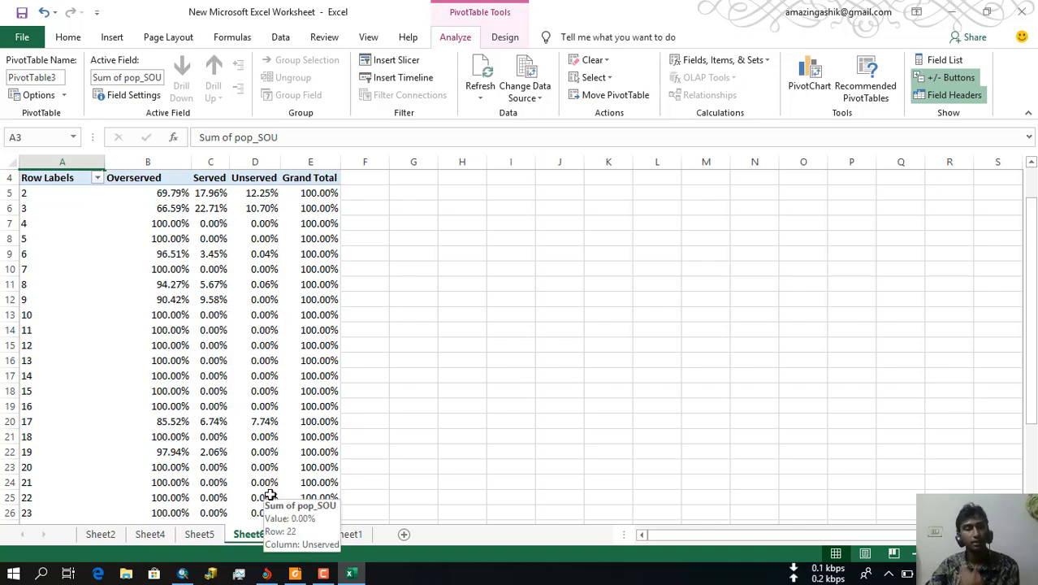